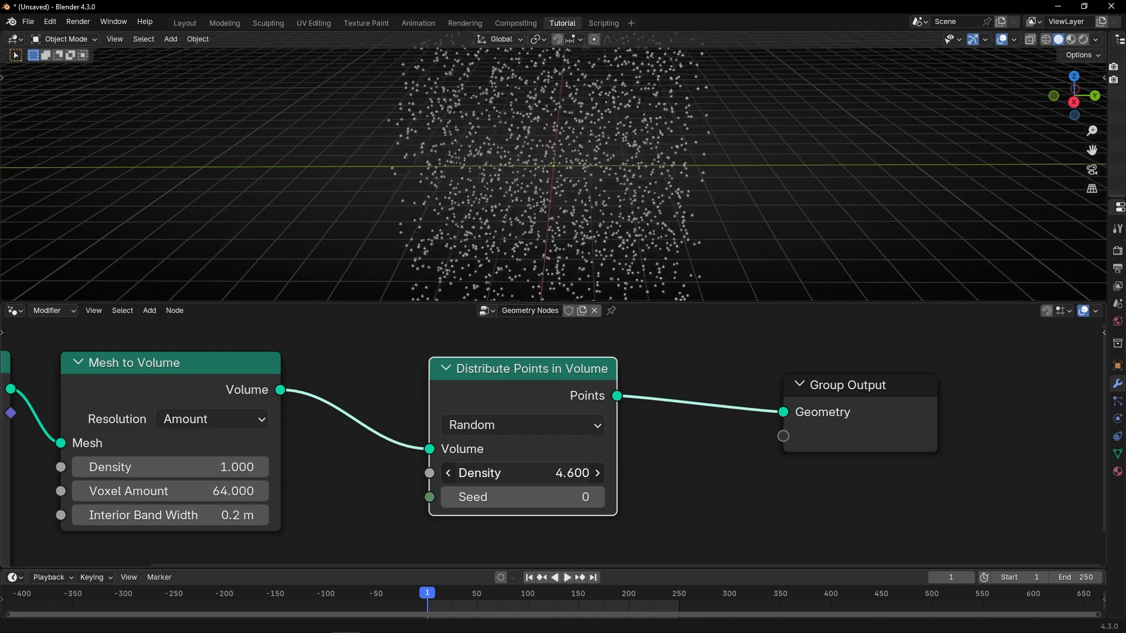
# Add a Monkey mesh to the scene at the centre of the scattered points
pyautogui.moveTo(545, 226)
pyautogui.mouseDown(button='middle')
pyautogui.moveTo(561, 217)
pyautogui.moveTo(569, 171)
pyautogui.moveTo(547, 206)
pyautogui.mouseUp(button='middle')
pyautogui.scroll(-3, 394, 389)
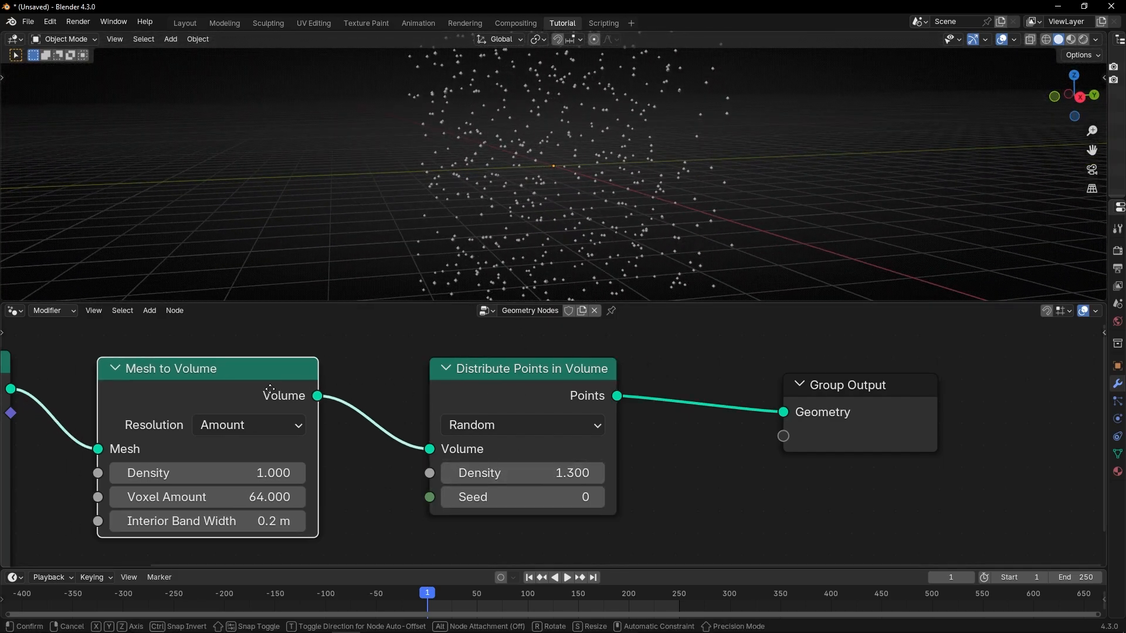
pyautogui.moveTo(431, 386); pyautogui.dragTo(472, 387, button='middle')
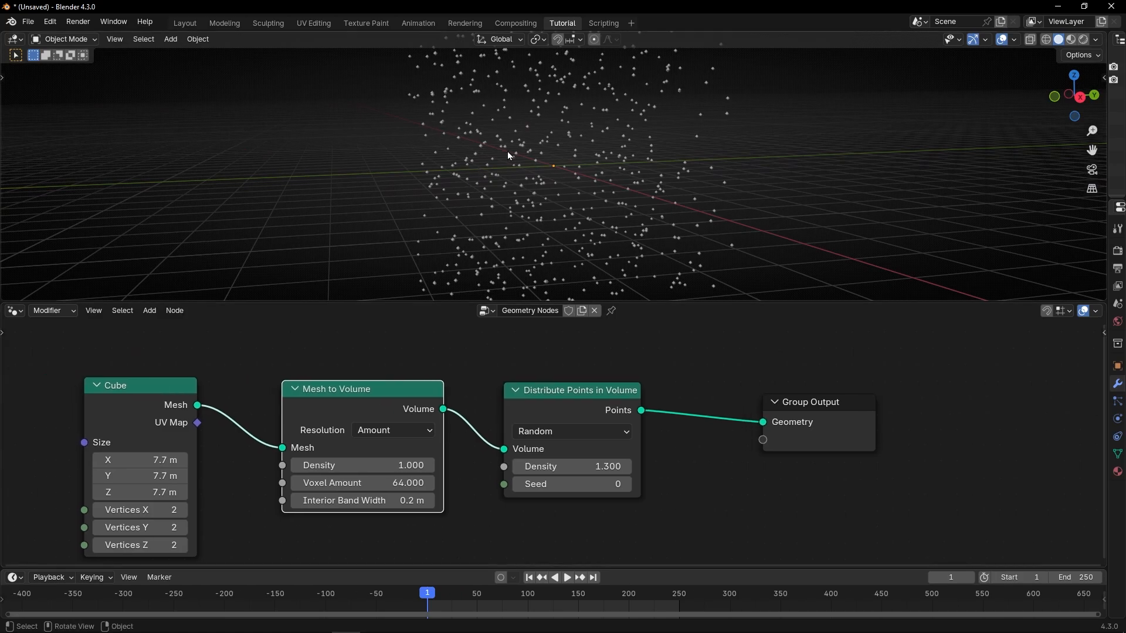
pyautogui.click(171, 39)
pyautogui.moveTo(193, 54)
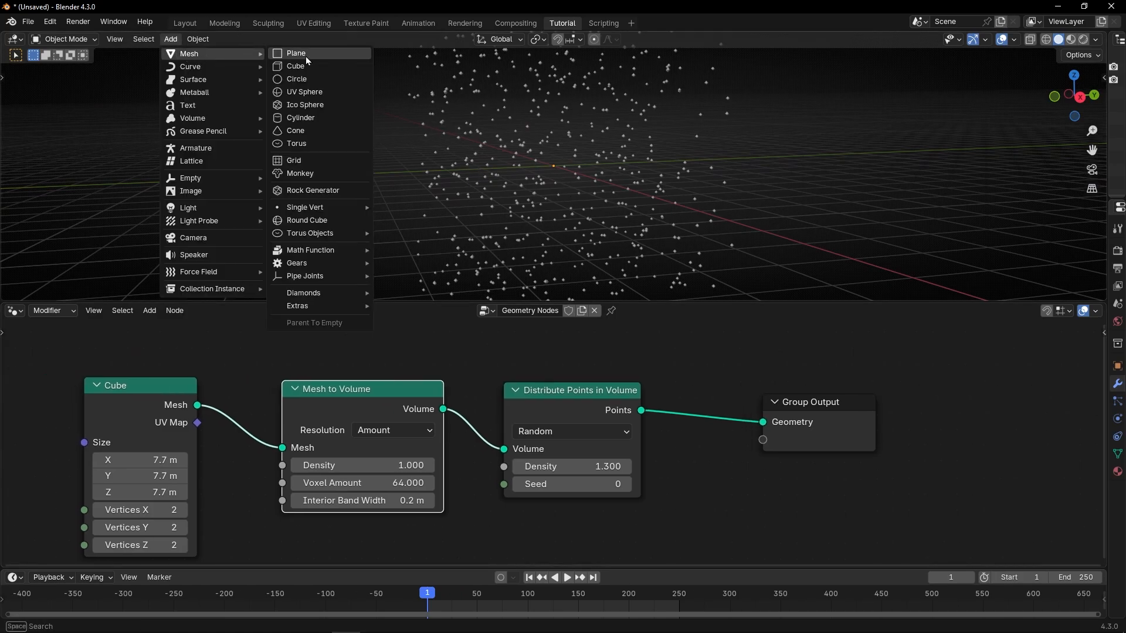
pyautogui.click(300, 173)
pyautogui.moveTo(520, 204); pyautogui.dragTo(671, 201, button='middle')
pyautogui.click(671, 202)
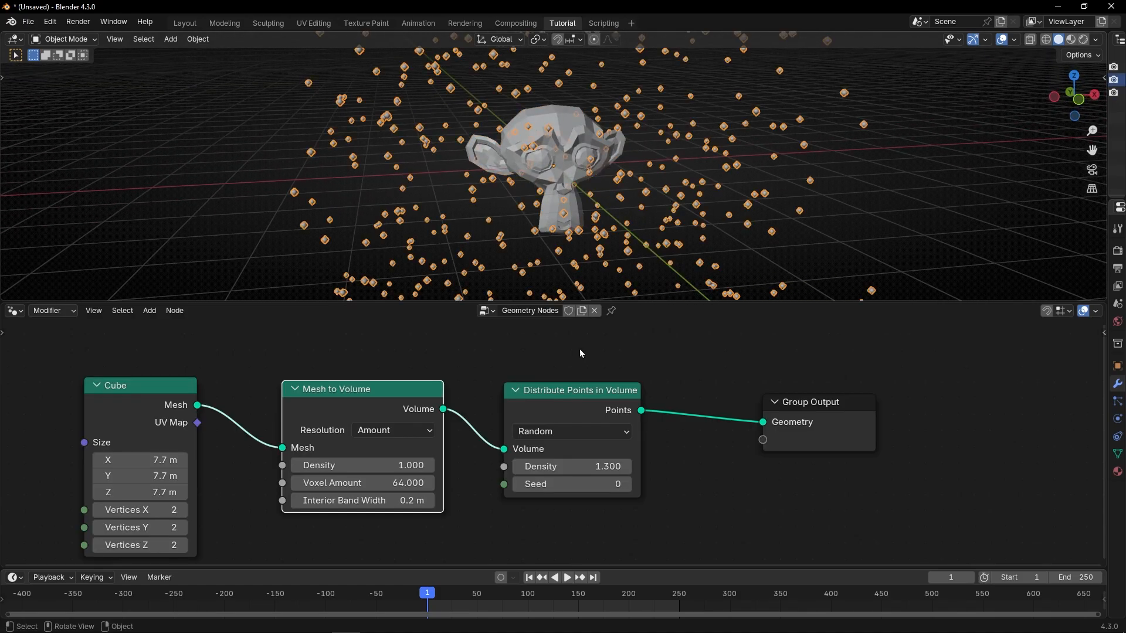
# Enlarge the Cube node's X, Y and Z size to 17.3 m each
pyautogui.moveTo(460, 385); pyautogui.dragTo(606, 352, button='middle')
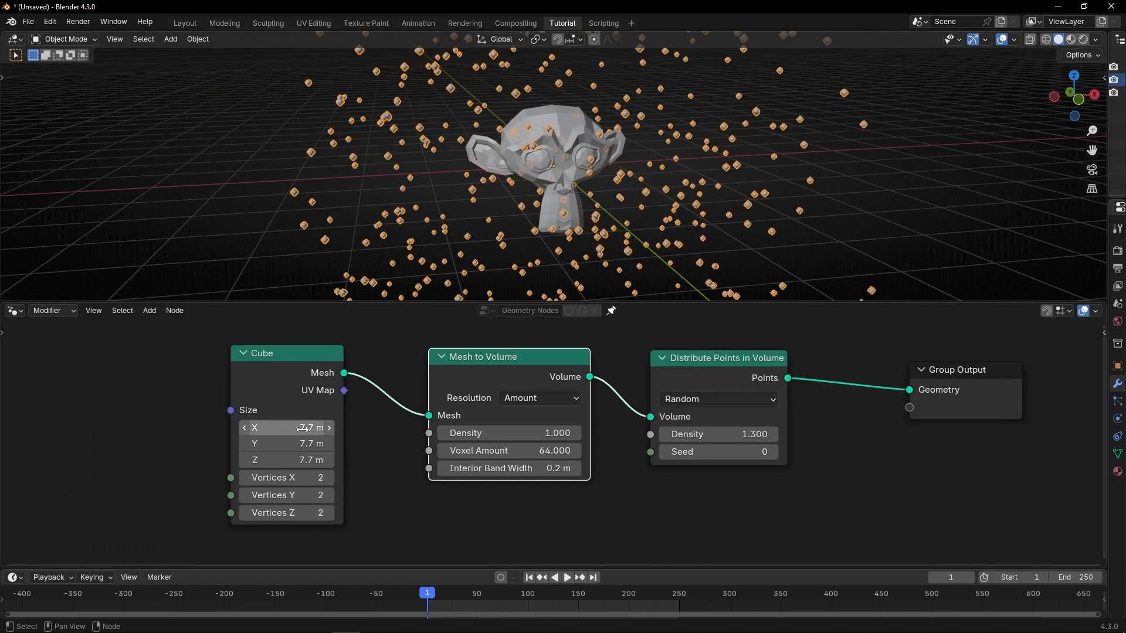
pyautogui.moveTo(293, 427); pyautogui.dragTo(351, 460)
pyautogui.scroll(-5, 460, 191)
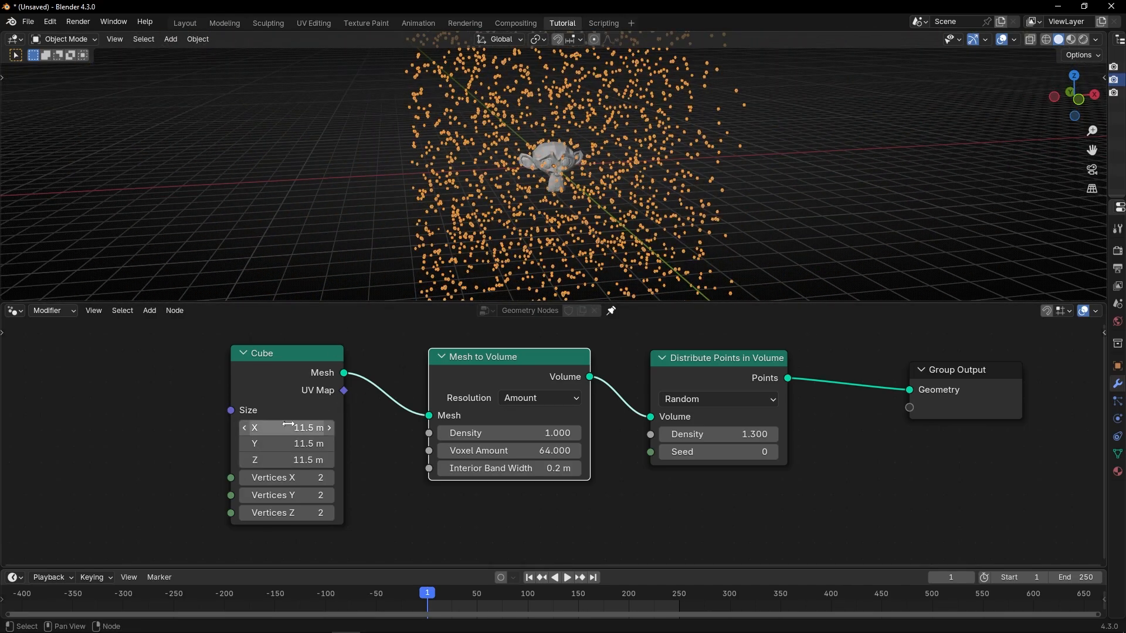
pyautogui.moveTo(293, 427); pyautogui.dragTo(352, 459)
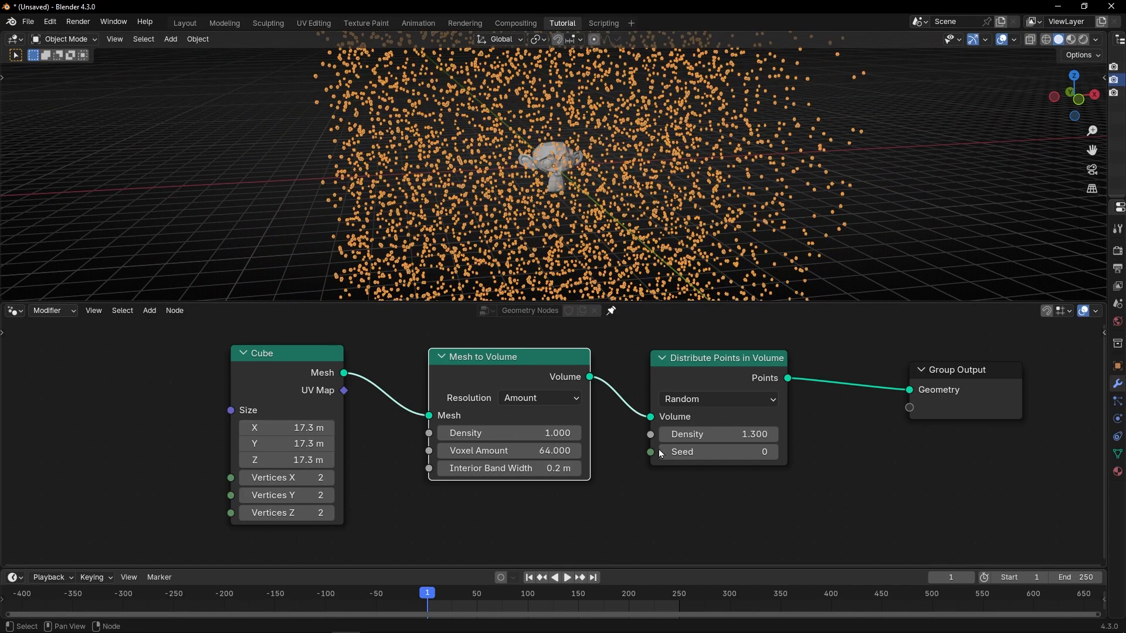
# Lower the density of the Distribute Points in Volume node to 0.060
pyautogui.scroll(2, 552, 442)
pyautogui.moveTo(786, 444); pyautogui.dragTo(691, 449, button='middle')
pyautogui.moveTo(703, 436); pyautogui.dragTo(627, 437)
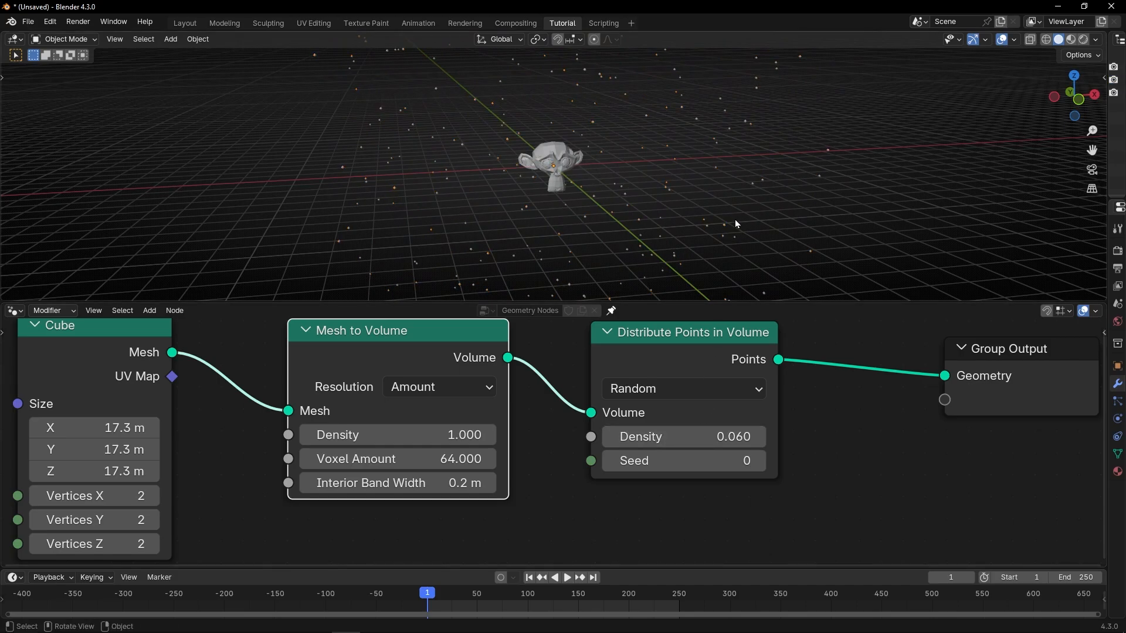
# Hide the floor grid and axis line overlays in the 3D viewport
pyautogui.moveTo(735, 220); pyautogui.dragTo(687, 218, button='middle')
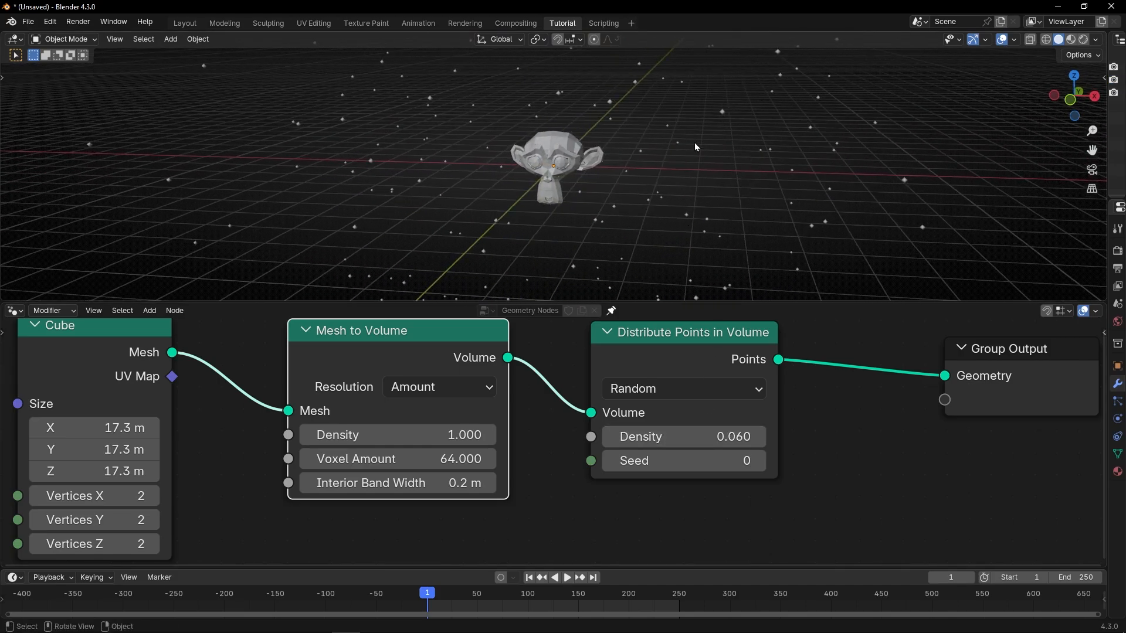
pyautogui.press('n')
pyautogui.click(990, 263)
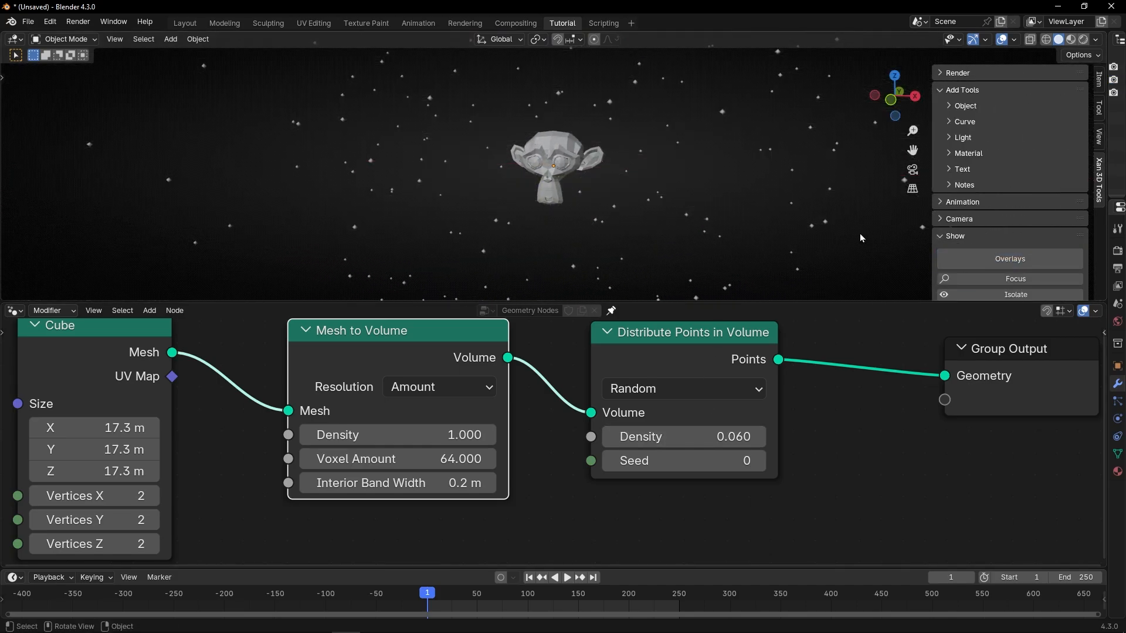
pyautogui.press('n')
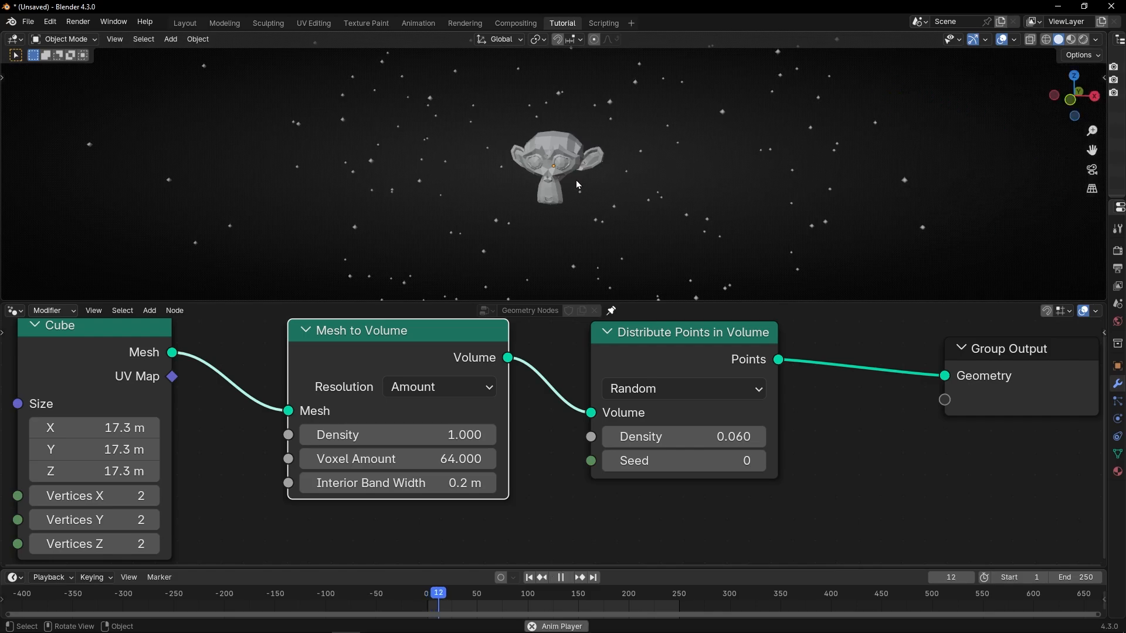
# Play the animation briefly to check the particles for motion
pyautogui.press('space')
pyautogui.press('space')
pyautogui.press('space')
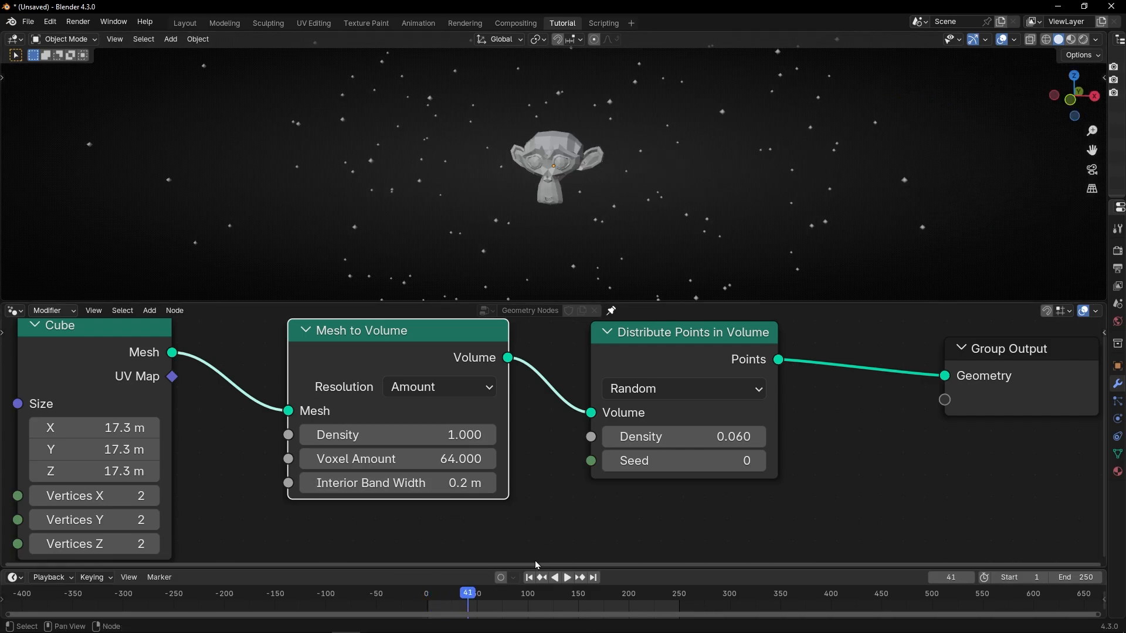
# Move the Group Output node farther from the Distribute Points in Volume node to make room between them
pyautogui.scroll(-6, 658, 393)
pyautogui.moveTo(657, 393); pyautogui.dragTo(476, 414, button='middle')
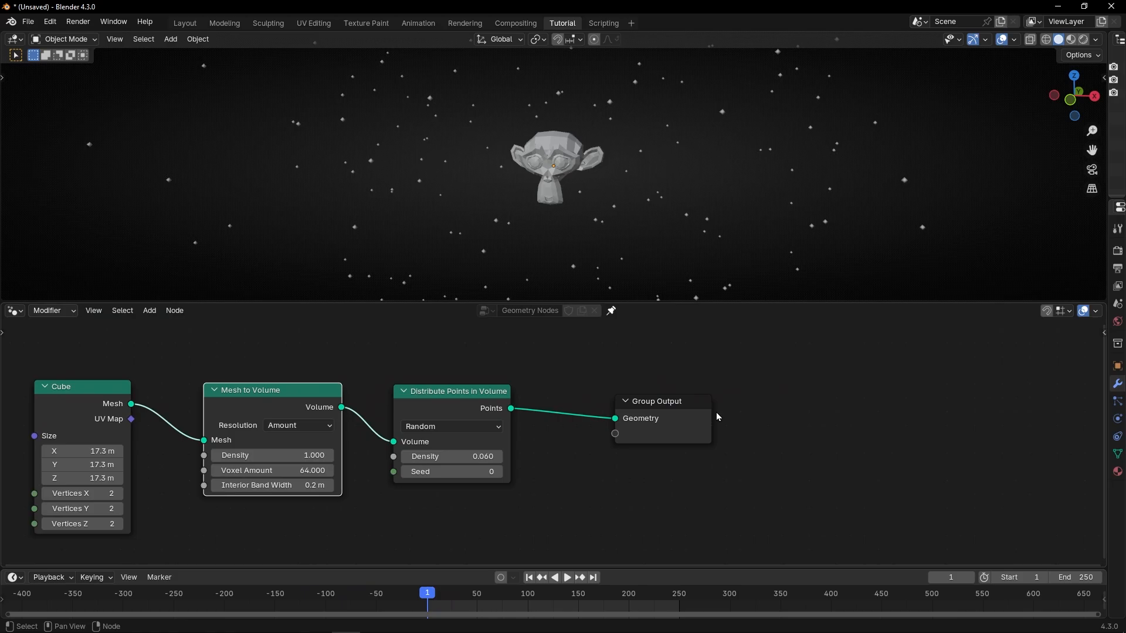
pyautogui.moveTo(698, 414); pyautogui.dragTo(872, 412)
pyautogui.scroll(-2, 707, 421)
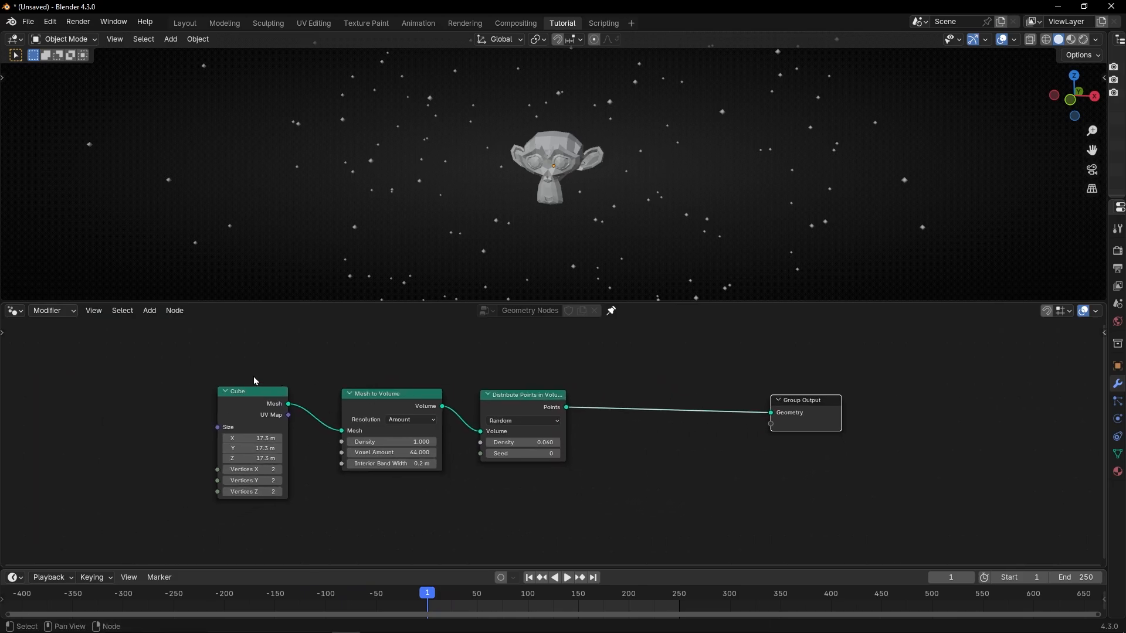
# Join the Cube, Mesh to Volume and Distribute Points in Volume nodes in a frame labelled Particles
pyautogui.moveTo(143, 362); pyautogui.dragTo(597, 525)
pyautogui.hotkey('ctrl', 'j')
pyautogui.press('F2')
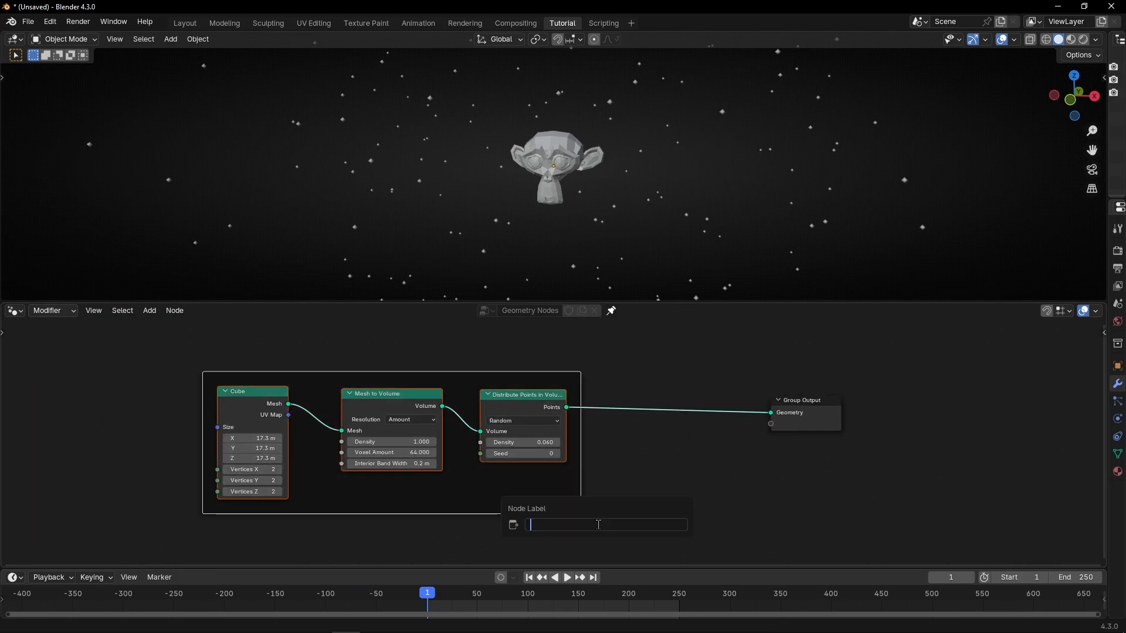
pyautogui.write('Particles')
pyautogui.press('Return')
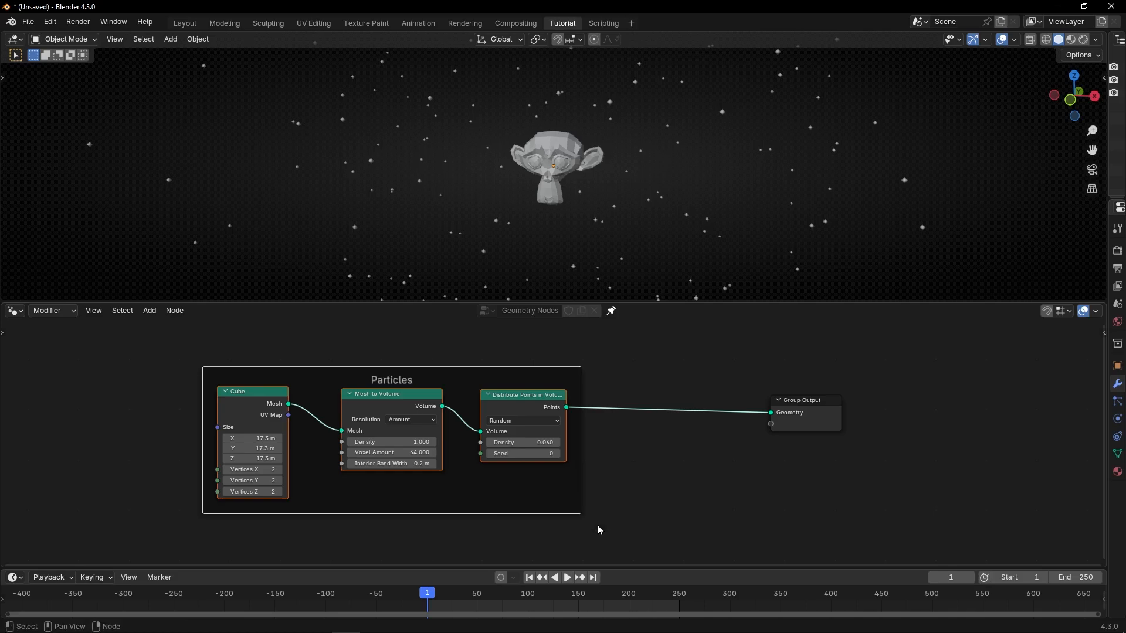
# Insert a Set Position node between Distribute Points in Volume and Group Output, spacing the output node farther away
pyautogui.click(597, 525)
pyautogui.hscroll(6, 721, 508)
pyautogui.moveTo(638, 415); pyautogui.dragTo(905, 411)
pyautogui.hotkey('shift', 'a')
pyautogui.write('set p')
pyautogui.press('Return')
pyautogui.click(560, 385)
pyautogui.moveTo(624, 388); pyautogui.dragTo(706, 387)
pyautogui.click(707, 387)
pyautogui.scroll(3, 704, 420)
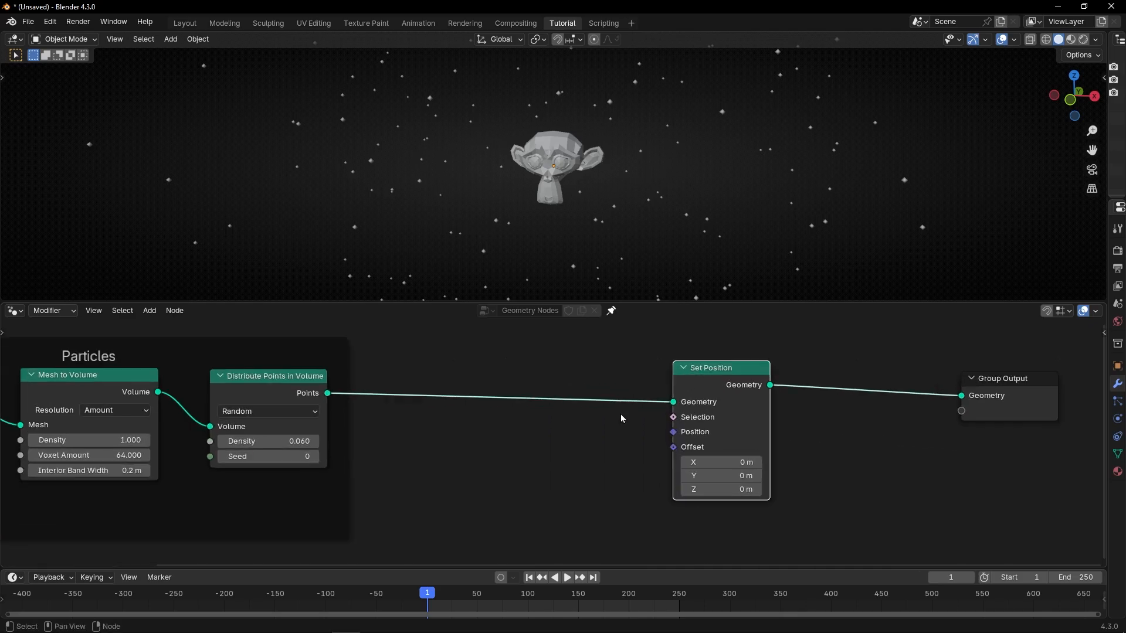
# Add a Noise Texture node and connect its Color output to the Offset input of Set Position
pyautogui.hotkey('shift', 'a')
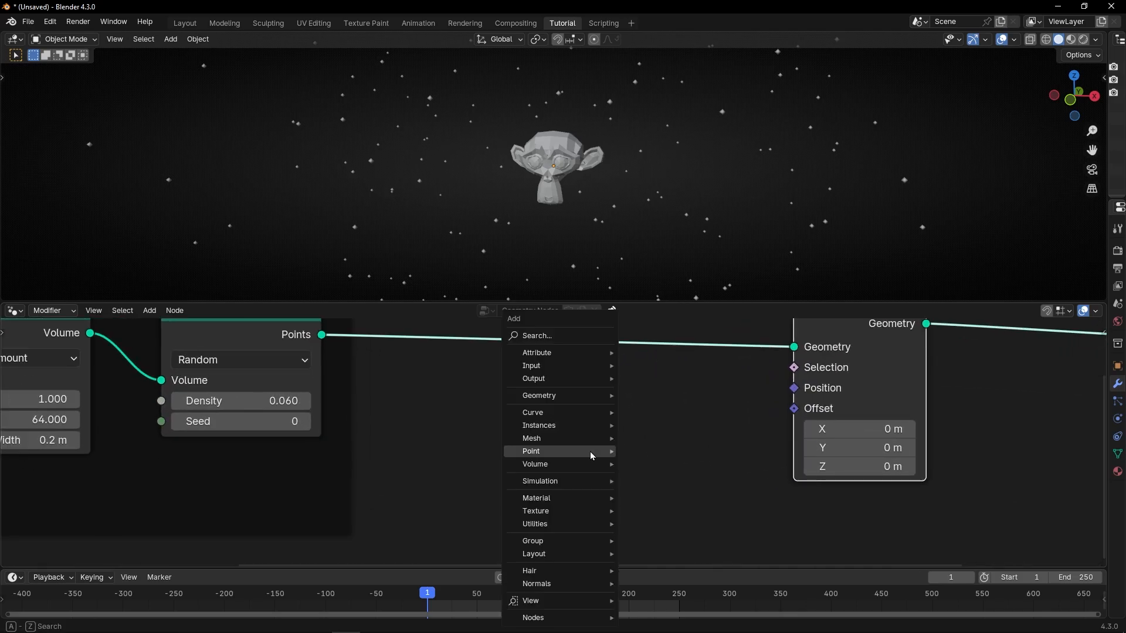
pyautogui.write('noise')
pyautogui.press('Return')
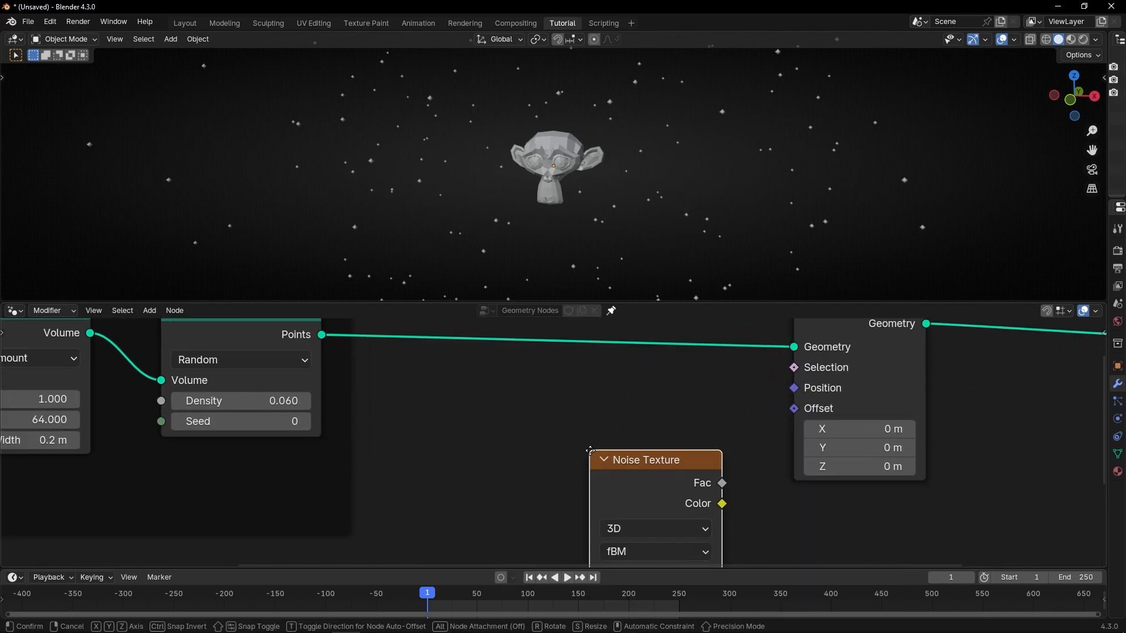
pyautogui.click(467, 393)
pyautogui.scroll(3, 607, 432)
pyautogui.moveTo(642, 432); pyautogui.dragTo(568, 424, button='middle')
pyautogui.moveTo(837, 444); pyautogui.dragTo(863, 443)
pyautogui.hotkey('ctrl', 'z')
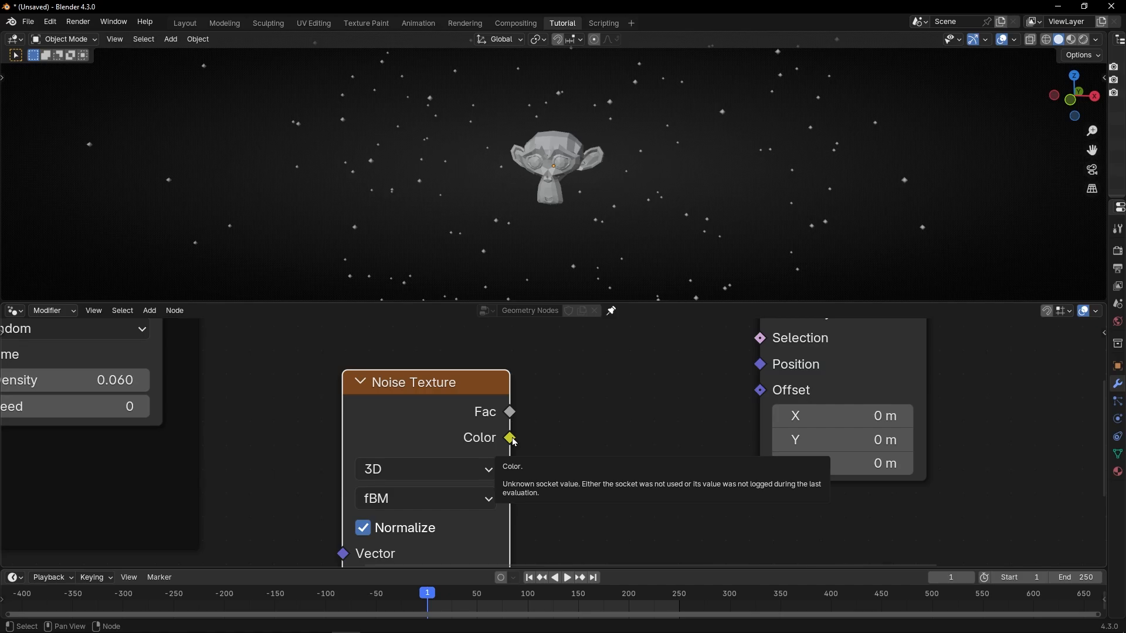
pyautogui.moveTo(510, 438); pyautogui.dragTo(760, 390)
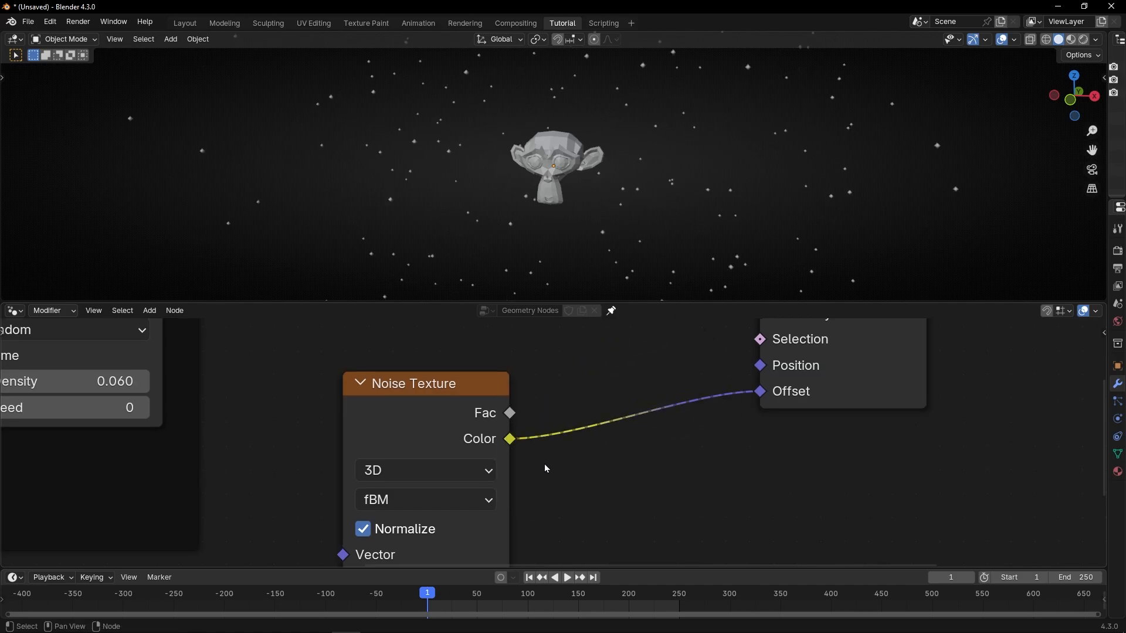
# Set the Noise Texture's detail, roughness and lacunarity to 0 and its scale to 1.3
pyautogui.moveTo(545, 469); pyautogui.dragTo(655, 556, button='middle')
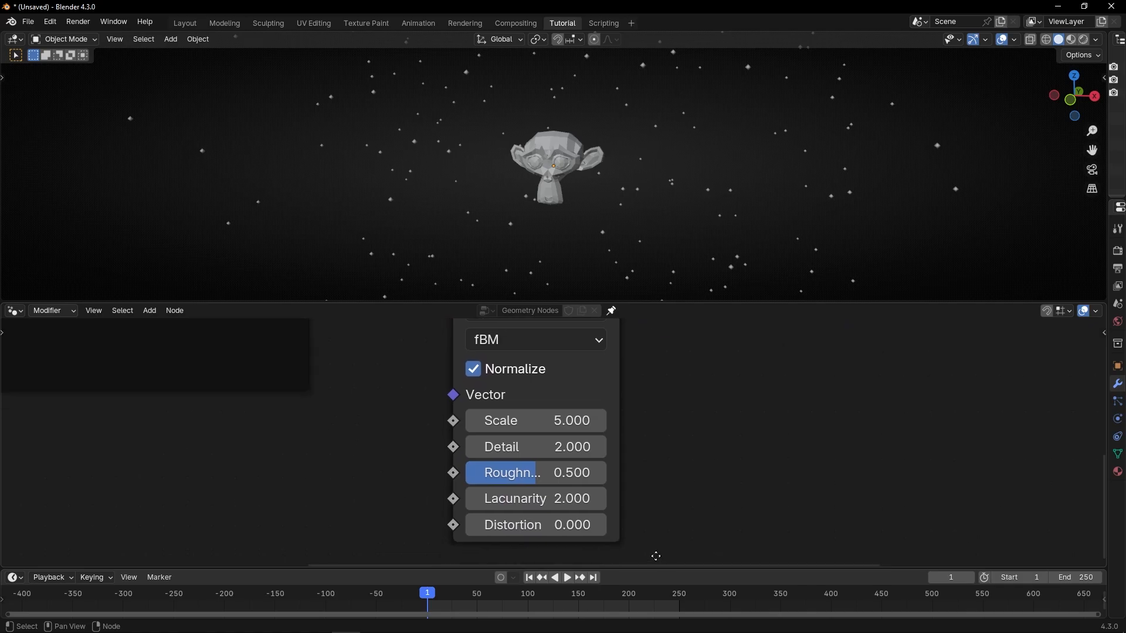
pyautogui.moveTo(553, 446); pyautogui.dragTo(482, 446)
pyautogui.moveTo(577, 478); pyautogui.dragTo(486, 498)
pyautogui.moveTo(580, 421)
pyautogui.mouseDown()
pyautogui.moveTo(545, 420)
pyautogui.moveTo(566, 420)
pyautogui.mouseUp()
pyautogui.moveTo(569, 405); pyautogui.dragTo(583, 502, button='middle')
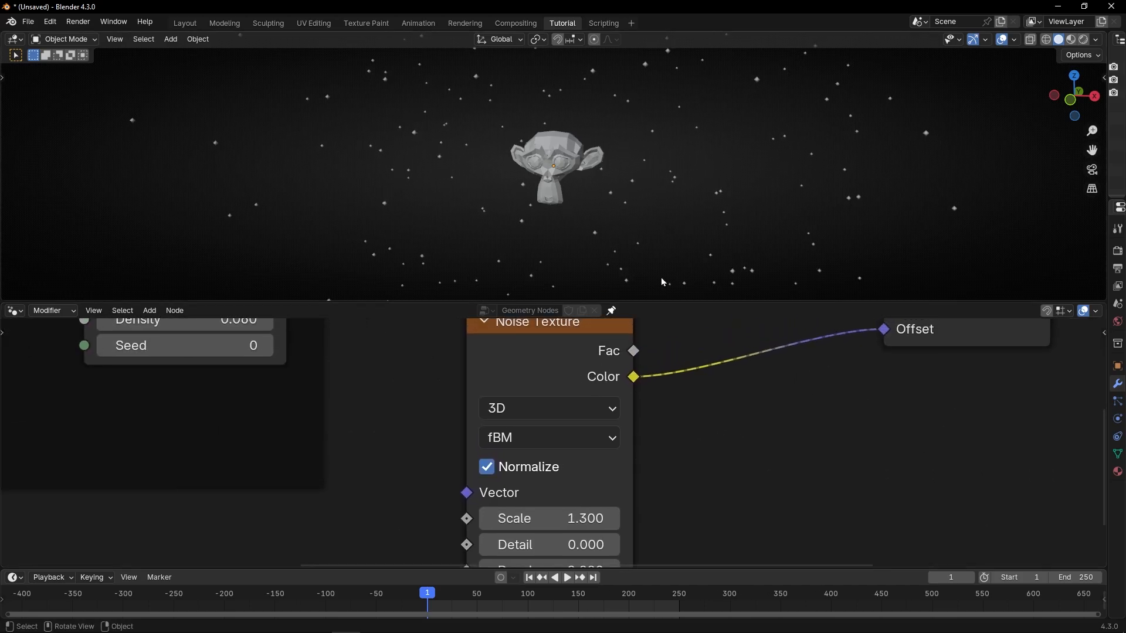
# Switch the Noise Texture to 4D and vary its W value up to 36.8 to preview the particle movement
pyautogui.scroll(5, 654, 216)
pyautogui.click(510, 407)
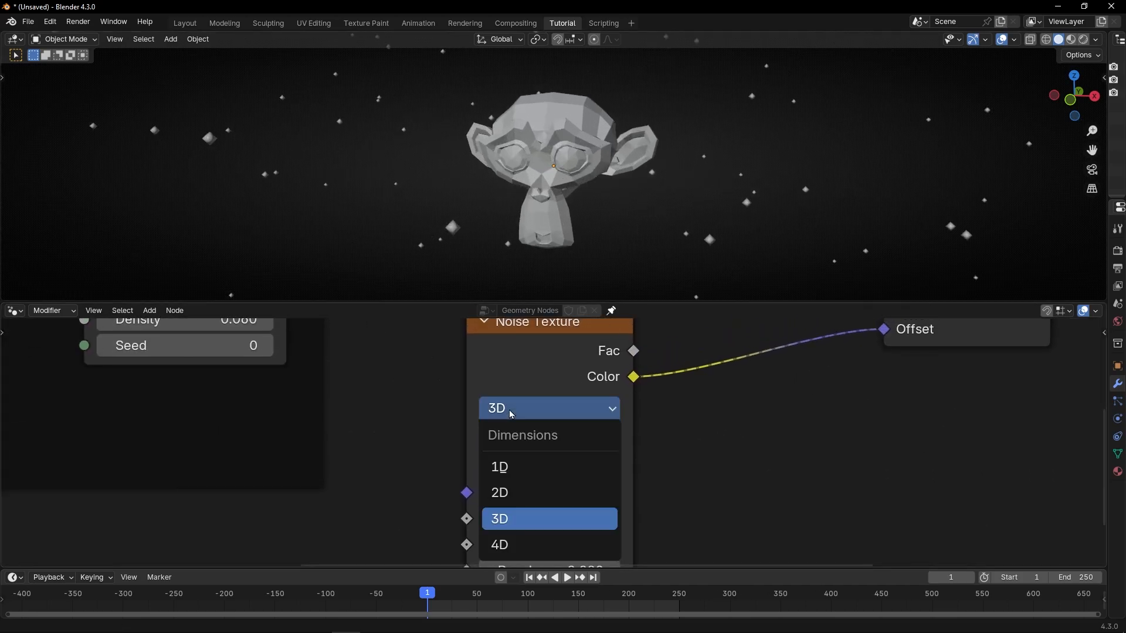
pyautogui.click(514, 546)
pyautogui.moveTo(424, 469); pyautogui.dragTo(460, 411, button='middle')
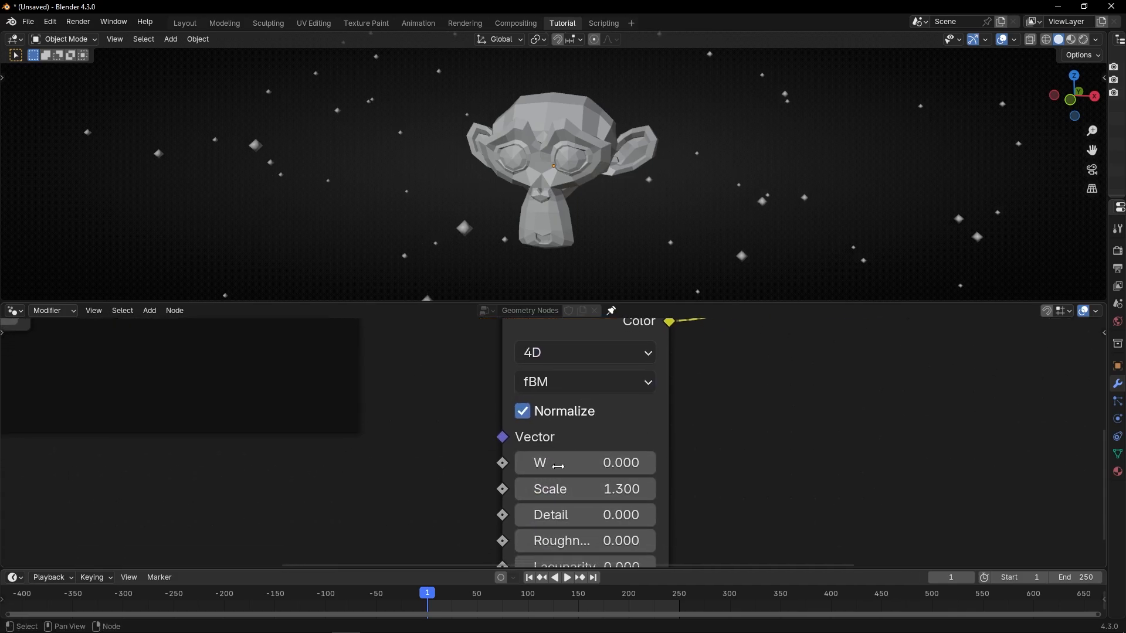
pyautogui.moveTo(600, 466); pyautogui.dragTo(1031, 466)
pyautogui.scroll(-1, 411, 512)
pyautogui.moveTo(478, 492); pyautogui.dragTo(529, 487, button='middle')
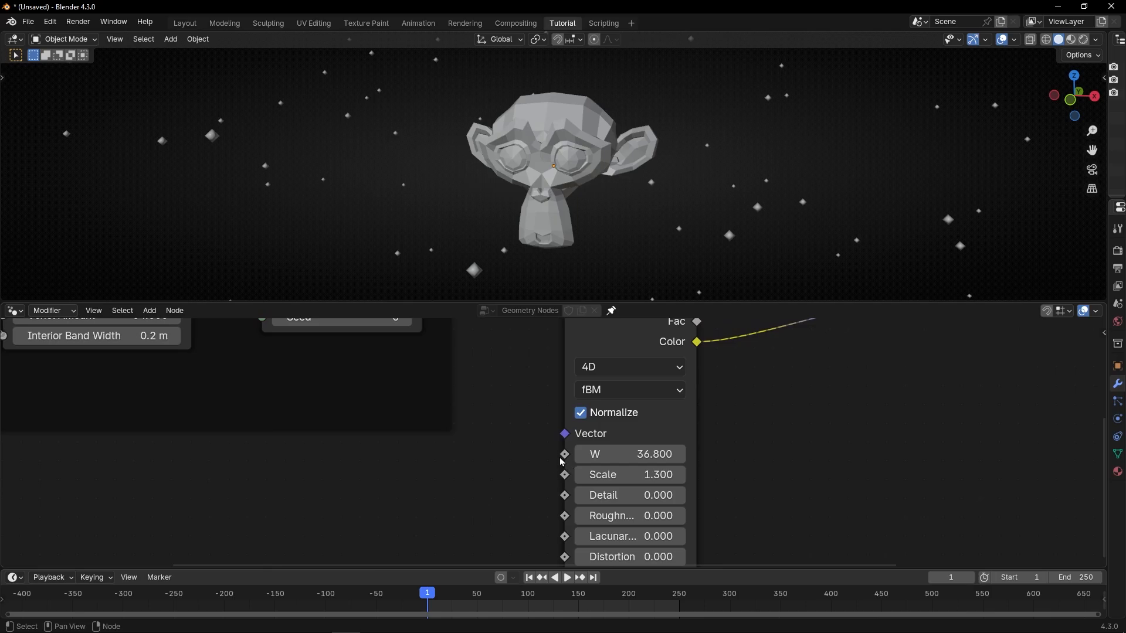
# Add a Scene Time node with its Seconds output driving the Noise Texture's W input
pyautogui.hotkey('shift', 'a')
pyautogui.write('sce')
pyautogui.press('Return')
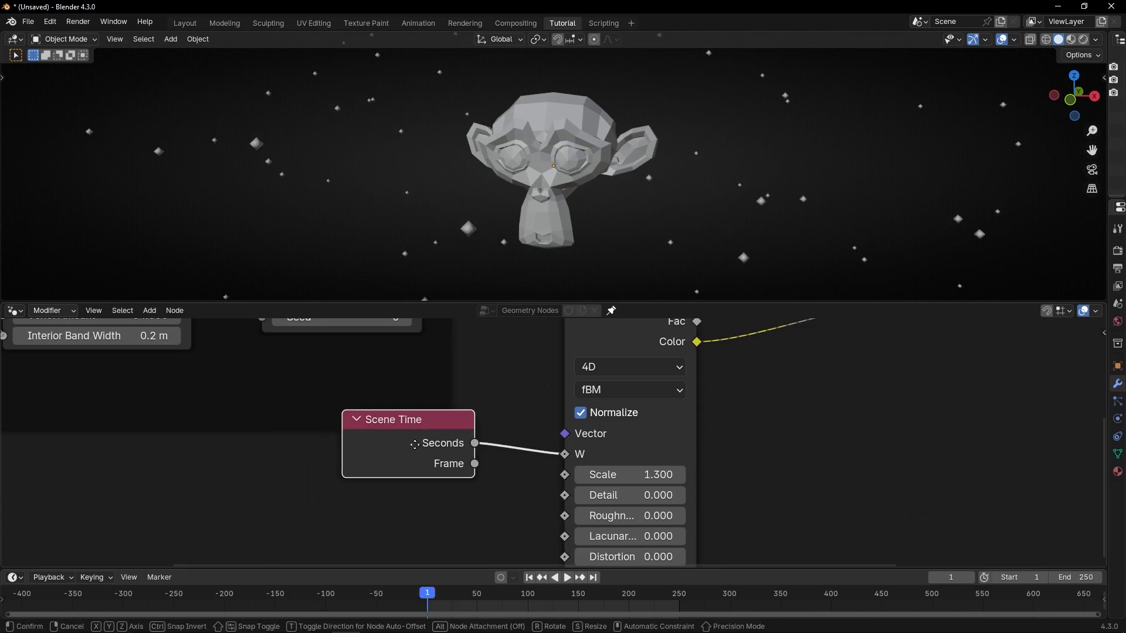
pyautogui.click(477, 480)
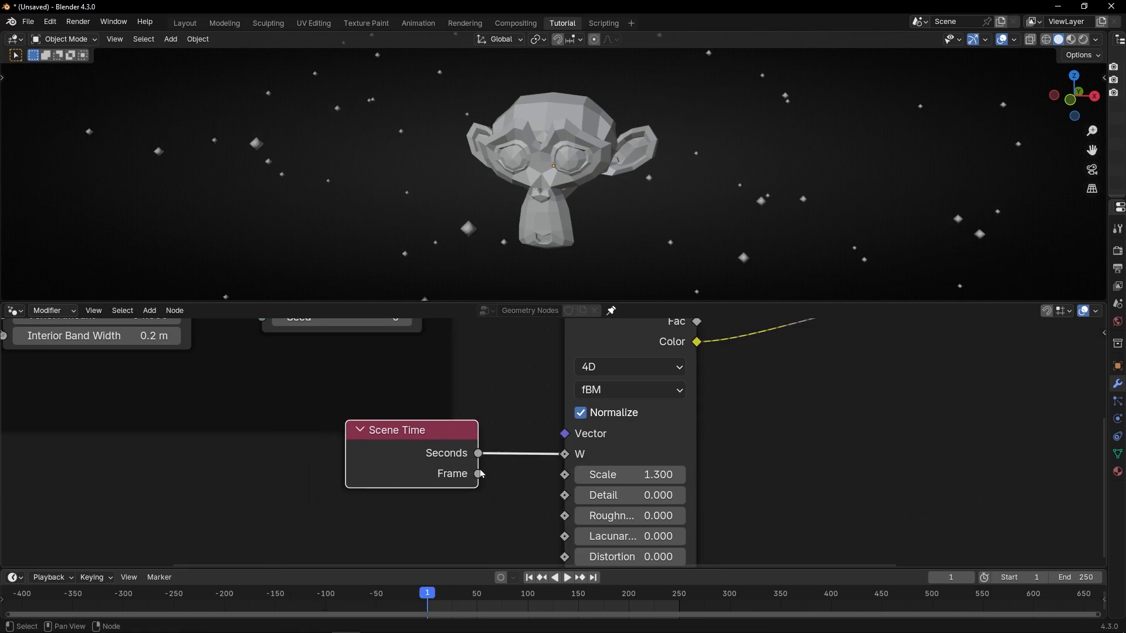
# Try driving the Noise Texture's W with Scene Time's Frame output during playback, and reconnect the Seconds output
pyautogui.moveTo(479, 474); pyautogui.dragTo(564, 454)
pyautogui.press('space')
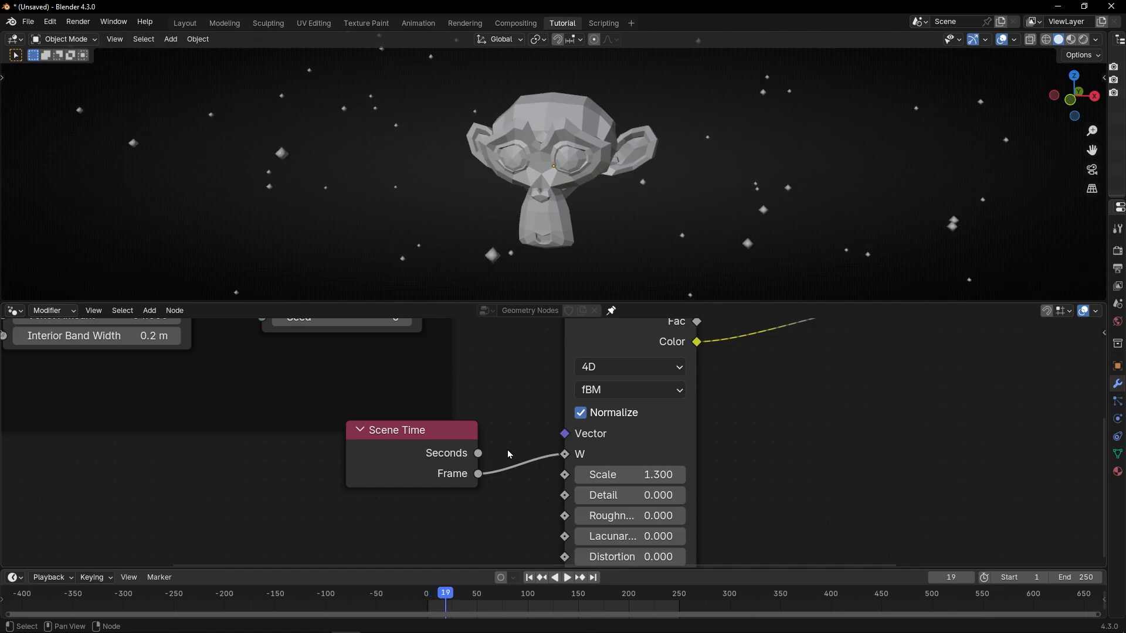
pyautogui.moveTo(478, 453); pyautogui.dragTo(565, 454)
# Preview the animation driven by seconds and set the Noise Texture's scale to 1.1
pyautogui.press('space')
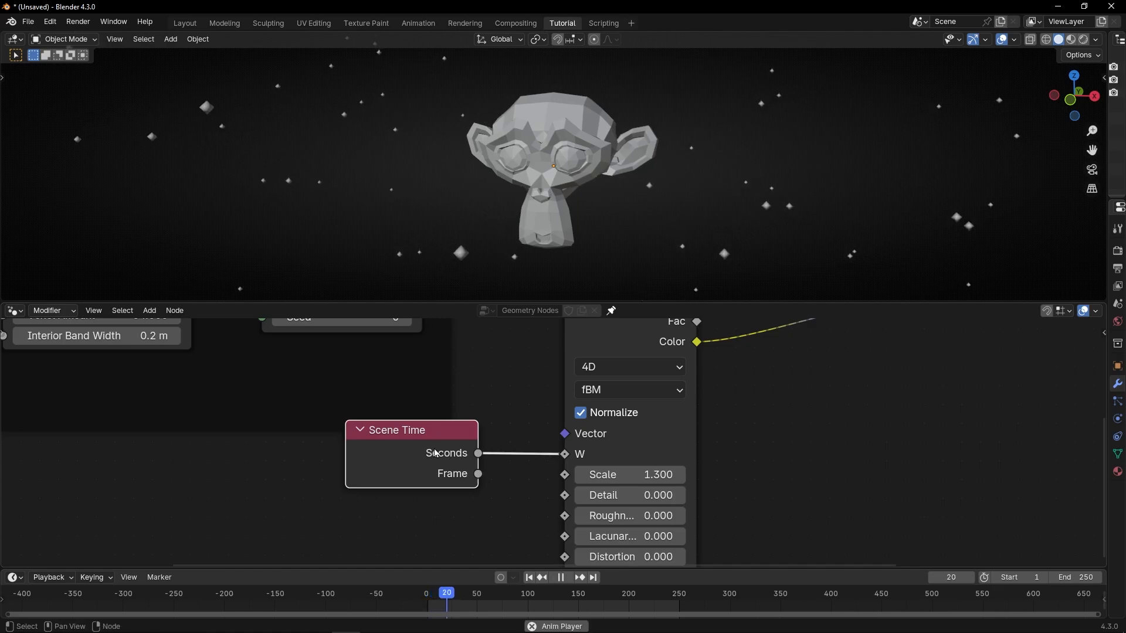
pyautogui.scroll(-2, 437, 453)
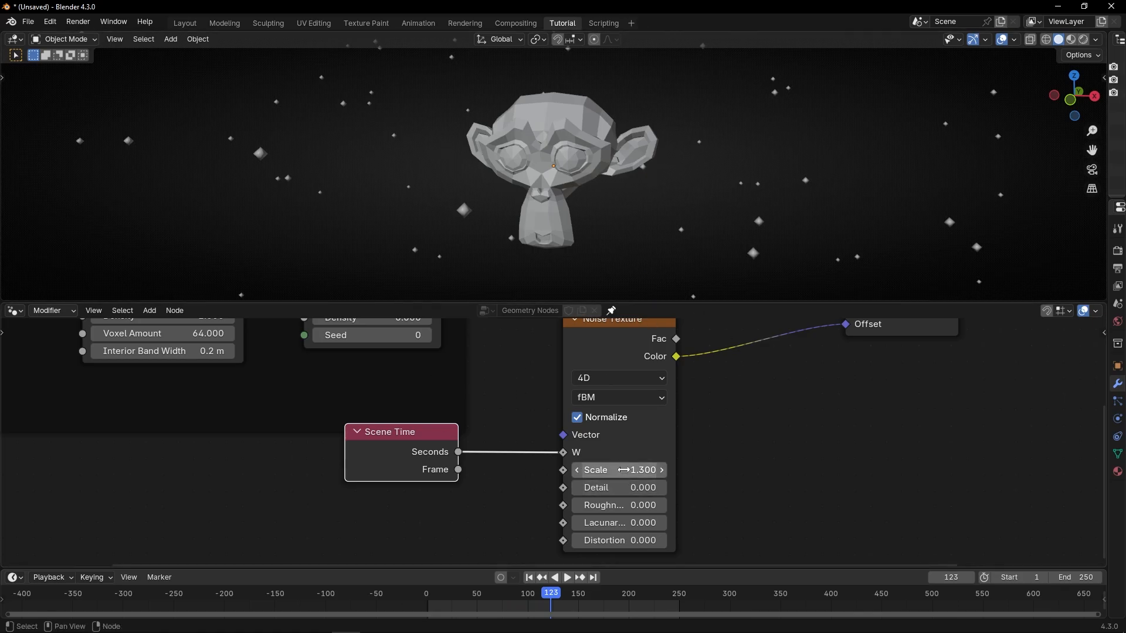
pyautogui.press('space')
pyautogui.moveTo(623, 470); pyautogui.dragTo(613, 498)
pyautogui.press('space')
# Insert a Math node set to Multiply with value 2 between Scene Time's Seconds output and the Noise Texture's W input
pyautogui.moveTo(410, 464); pyautogui.dragTo(341, 463)
pyautogui.hotkey('shift', 'a')
pyautogui.write('math')
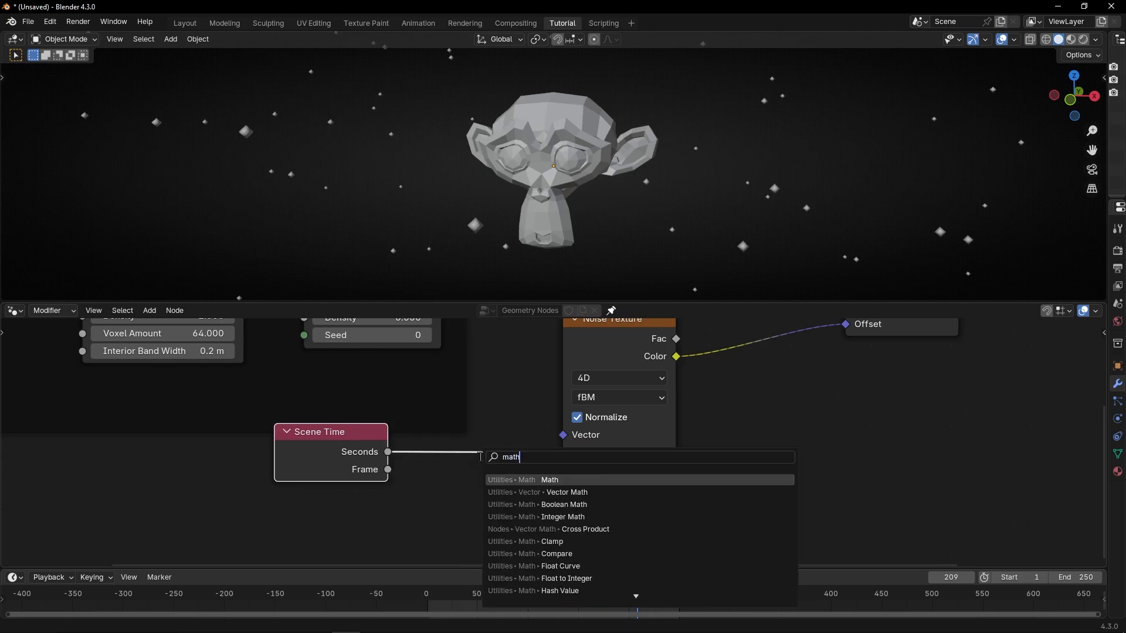
pyautogui.press('Return')
pyautogui.click(469, 433)
pyautogui.click(466, 450)
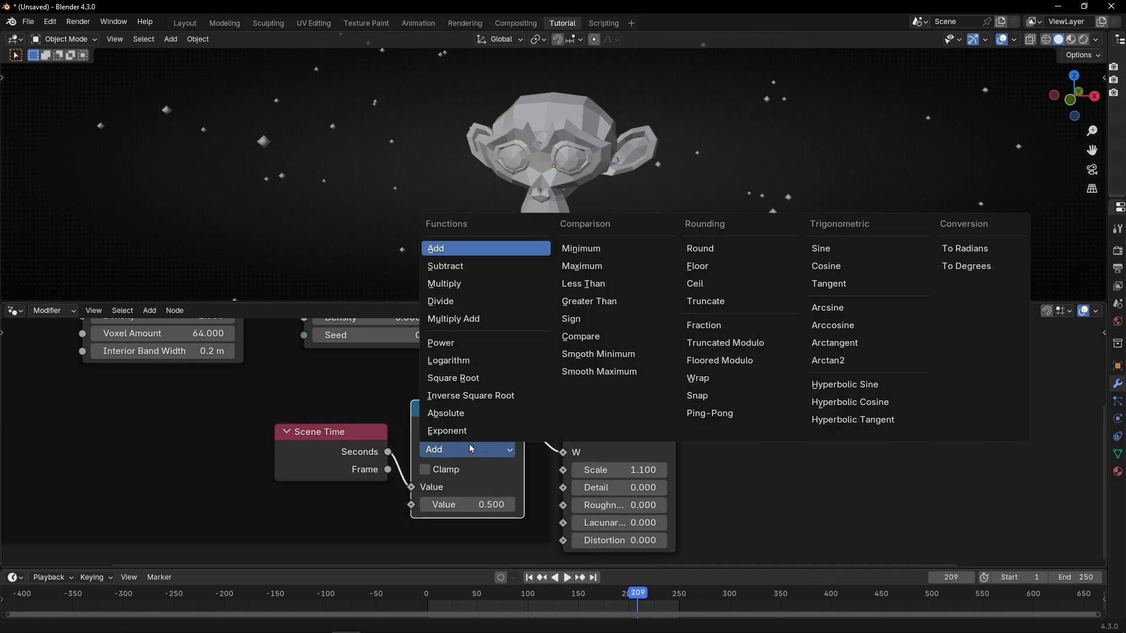
pyautogui.click(472, 288)
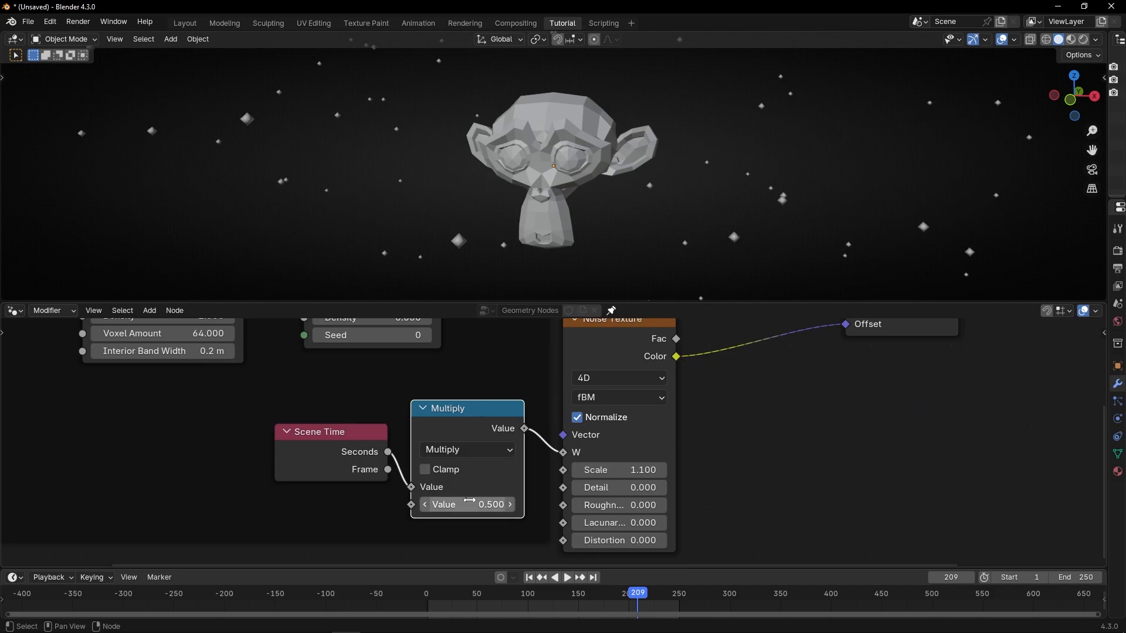
pyautogui.click(494, 504)
pyautogui.write('2')
pyautogui.press('Return')
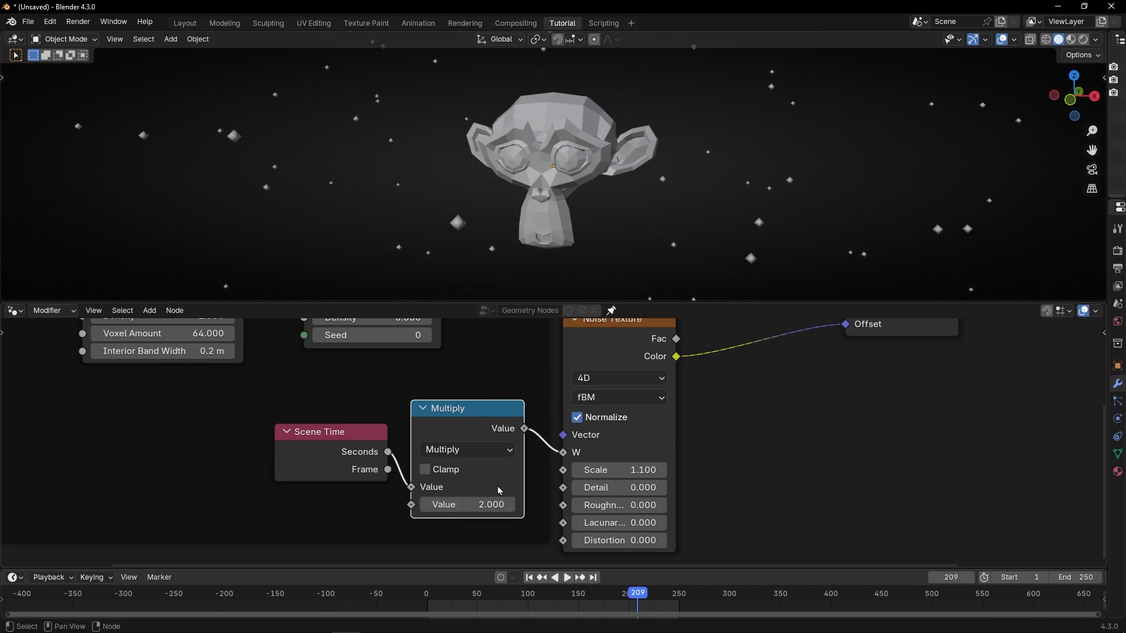
# Detach the Scene Time, Multiply and Noise Texture nodes from the Particles frame and move the Particles frame clear of them
pyautogui.press('space')
pyautogui.hotkey('ctrl', 'space')
pyautogui.scroll(-4, 497, 486)
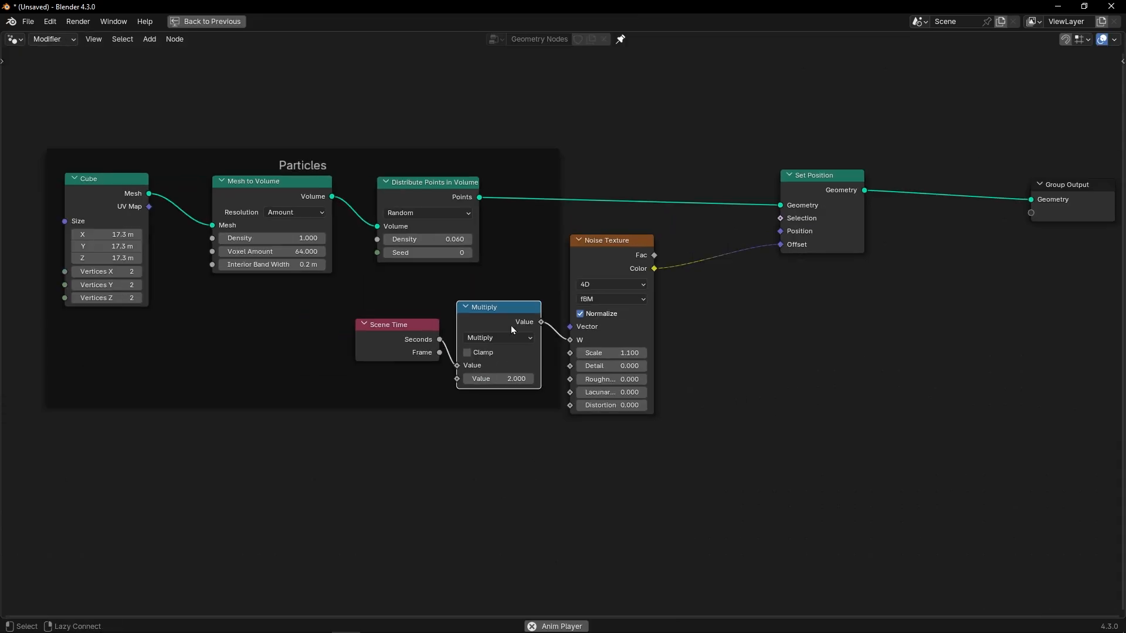
pyautogui.hotkey('alt', 'p')
pyautogui.press('space')
pyautogui.moveTo(518, 278); pyautogui.dragTo(551, 370, button='middle')
pyautogui.click(156, 285)
pyautogui.moveTo(156, 285); pyautogui.dragTo(203, 280)
pyautogui.press('g')
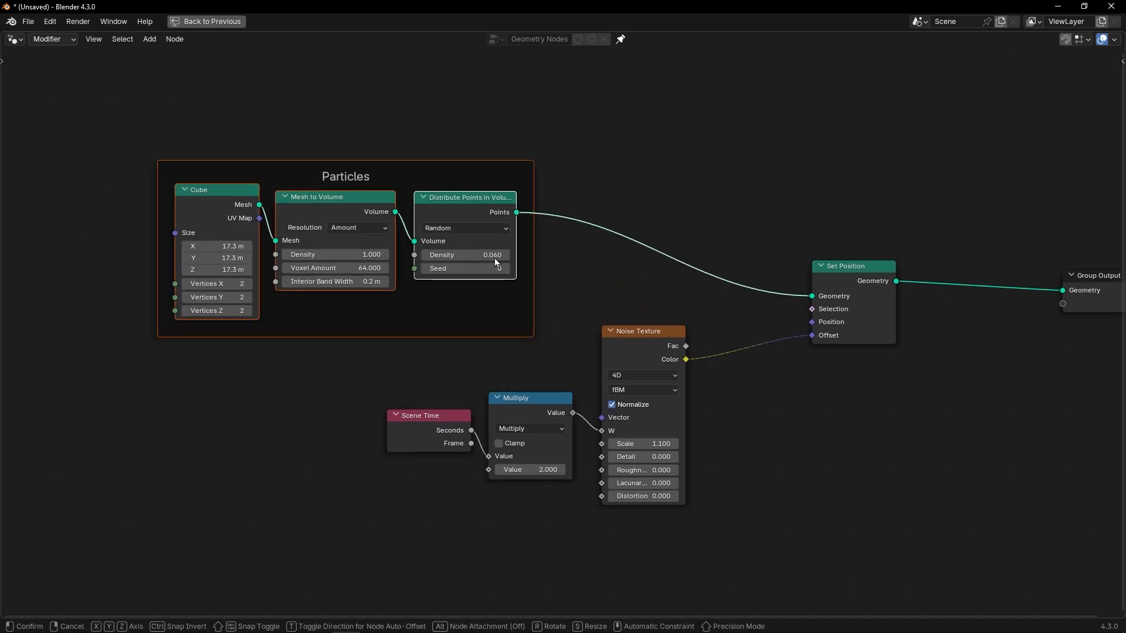
pyautogui.click(541, 228)
# Reposition the Set Position node and group the Scene Time, Multiply and Noise Texture nodes in a frame labelled "Animation"
pyautogui.moveTo(853, 266); pyautogui.dragTo(809, 253)
pyautogui.moveTo(640, 345); pyautogui.dragTo(653, 356)
pyautogui.moveTo(696, 505); pyautogui.dragTo(588, 543)
pyautogui.hotkey('ctrl', 'j')
pyautogui.press('F2')
pyautogui.write('Animation')
pyautogui.press('Return')
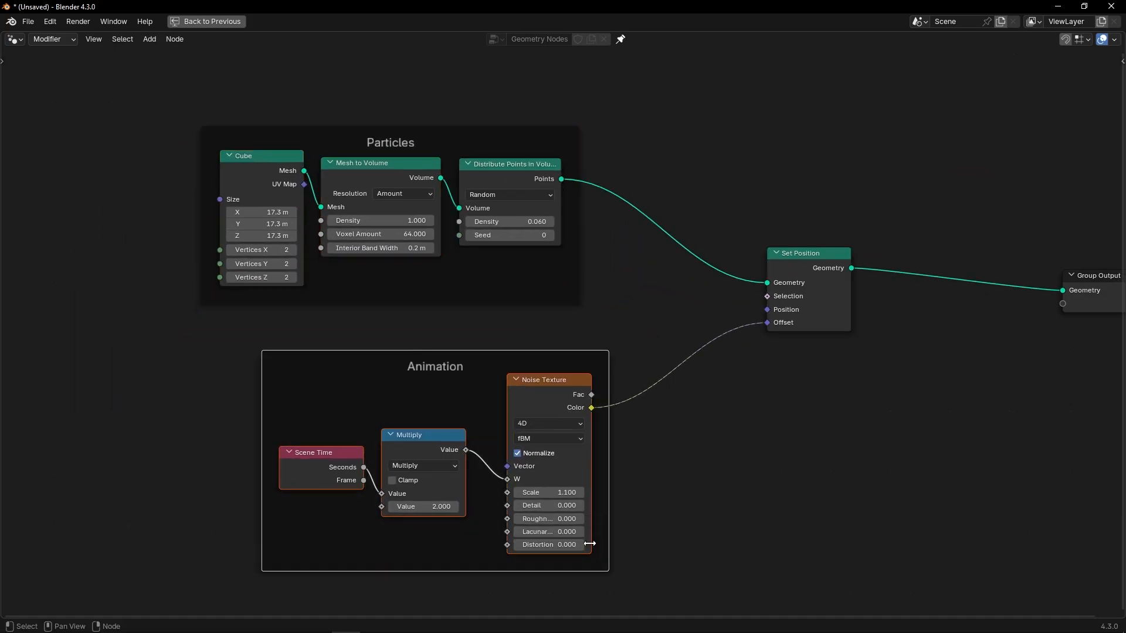
# Try a higher Multiply value while the animation plays, set it back to 2, and stop playback
pyautogui.hotkey('ctrl', 'space')
pyautogui.press('space')
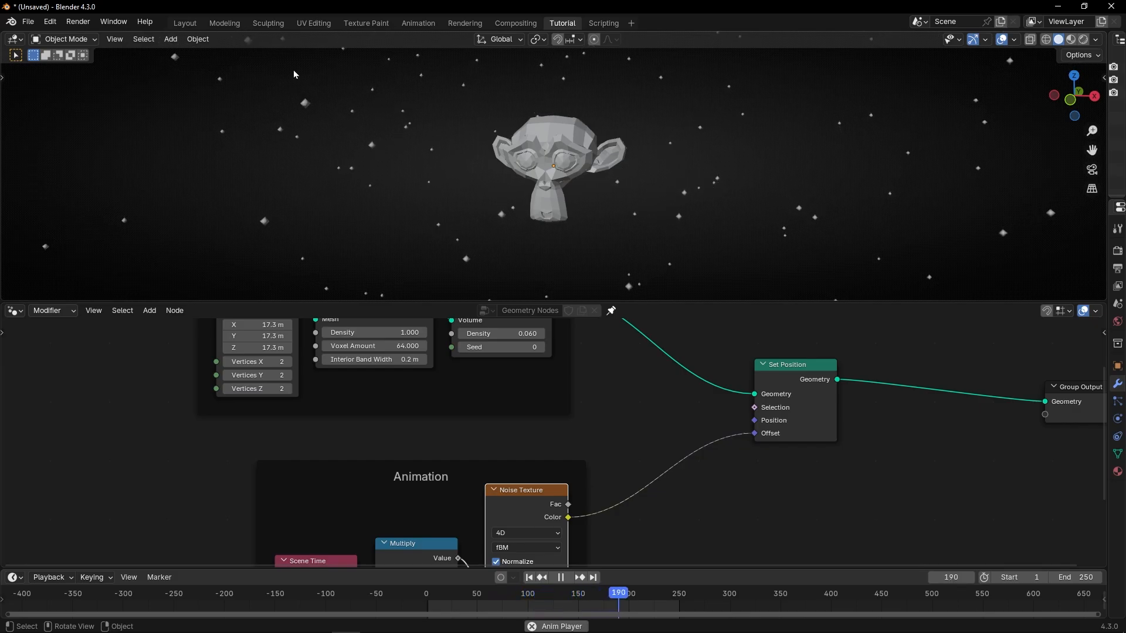
pyautogui.moveTo(481, 486); pyautogui.dragTo(476, 377, button='middle')
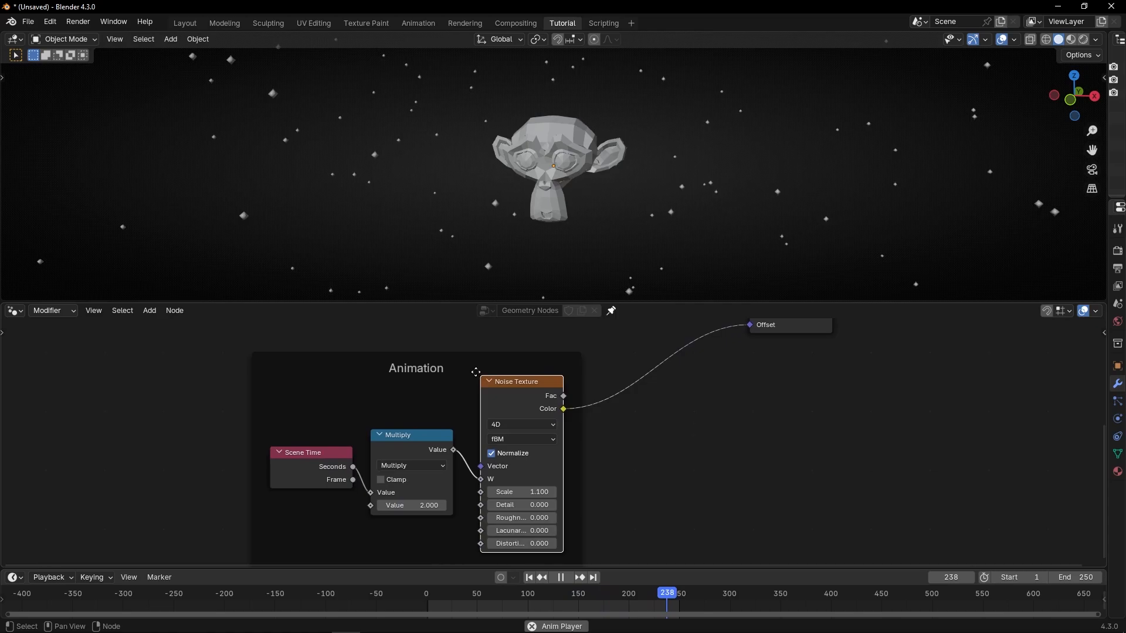
pyautogui.click(411, 505)
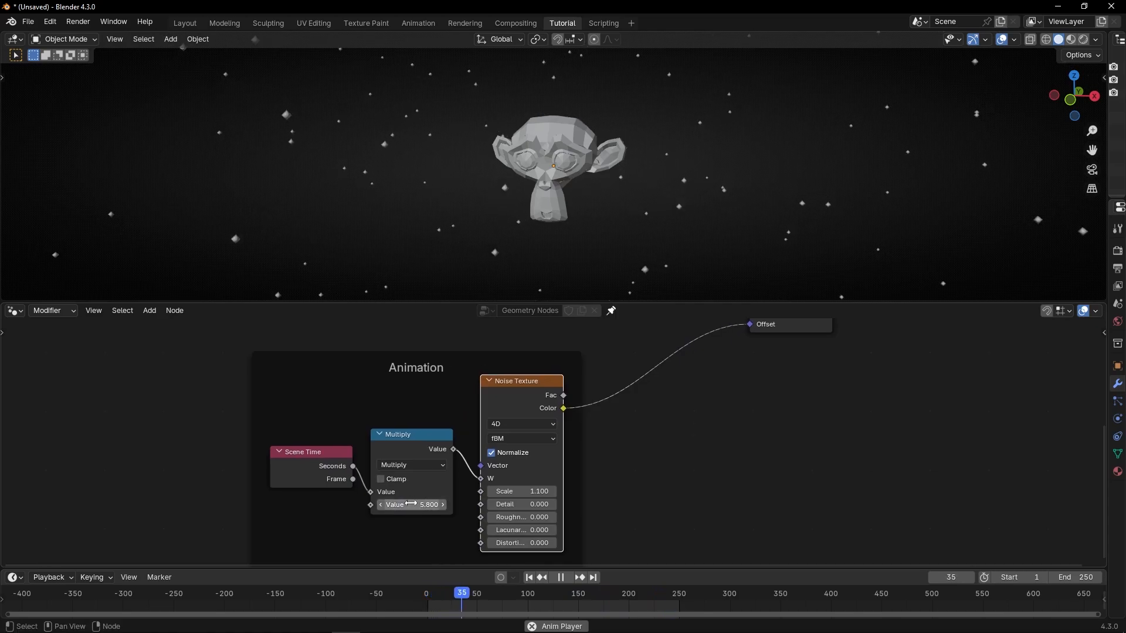
pyautogui.write('2')
pyautogui.press('Return')
pyautogui.press('space')
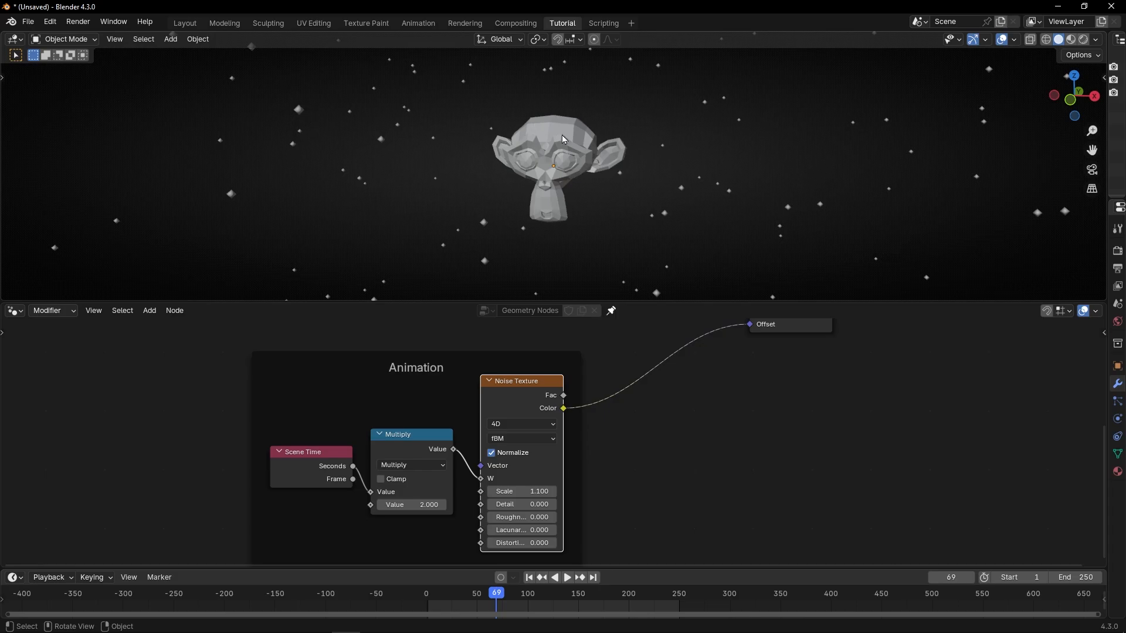
# Insert a Vector Math node set to Scale between the Noise Texture's Color output and Set Position's Offset input
pyautogui.scroll(-2, 656, 407)
pyautogui.moveTo(656, 407); pyautogui.dragTo(588, 444, button='middle')
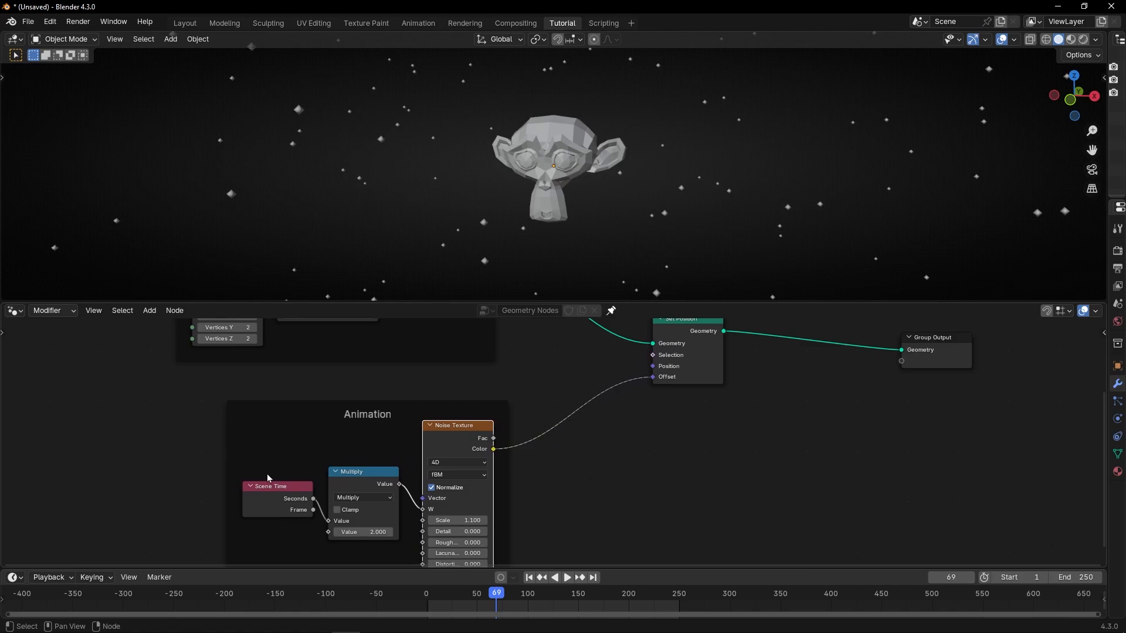
pyautogui.hotkey('shift', 'a')
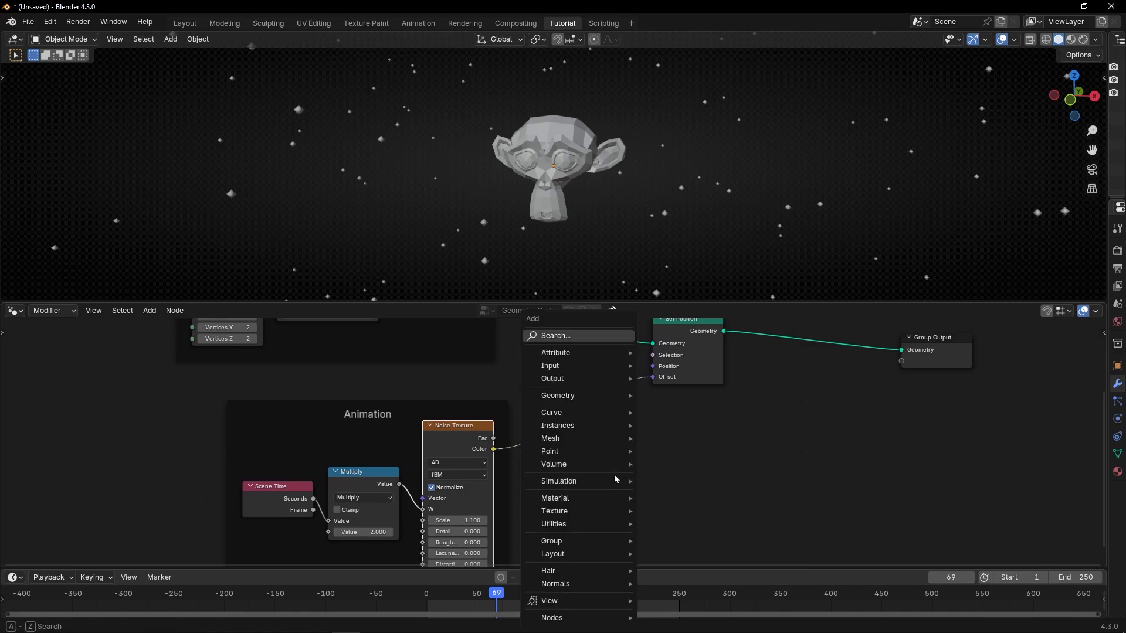
pyautogui.write('vector am')
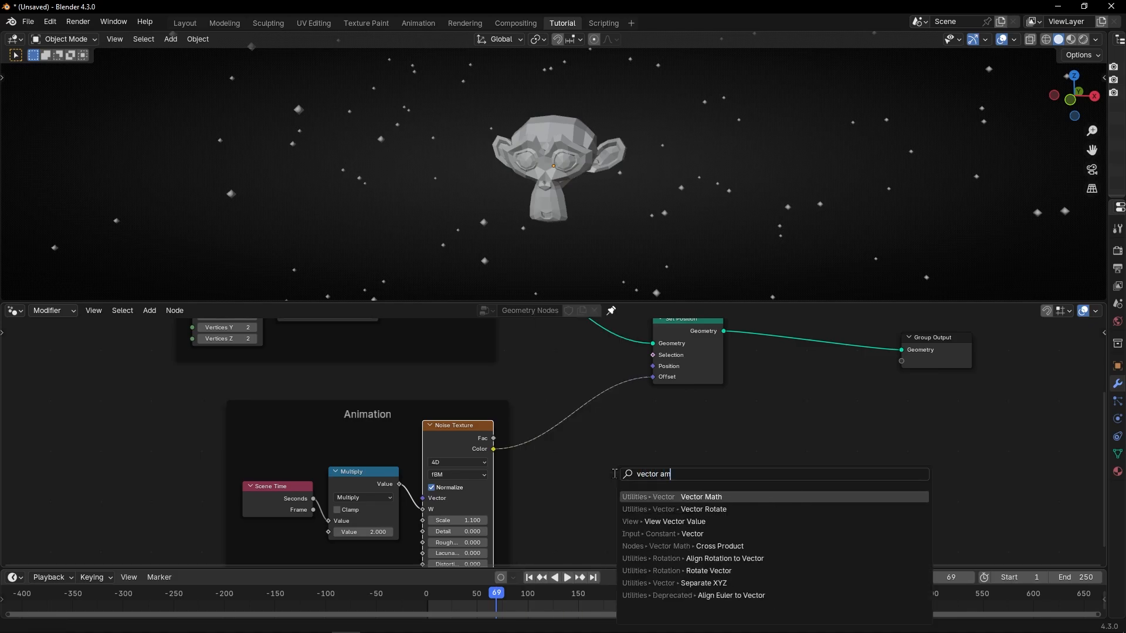
pyautogui.press('Return')
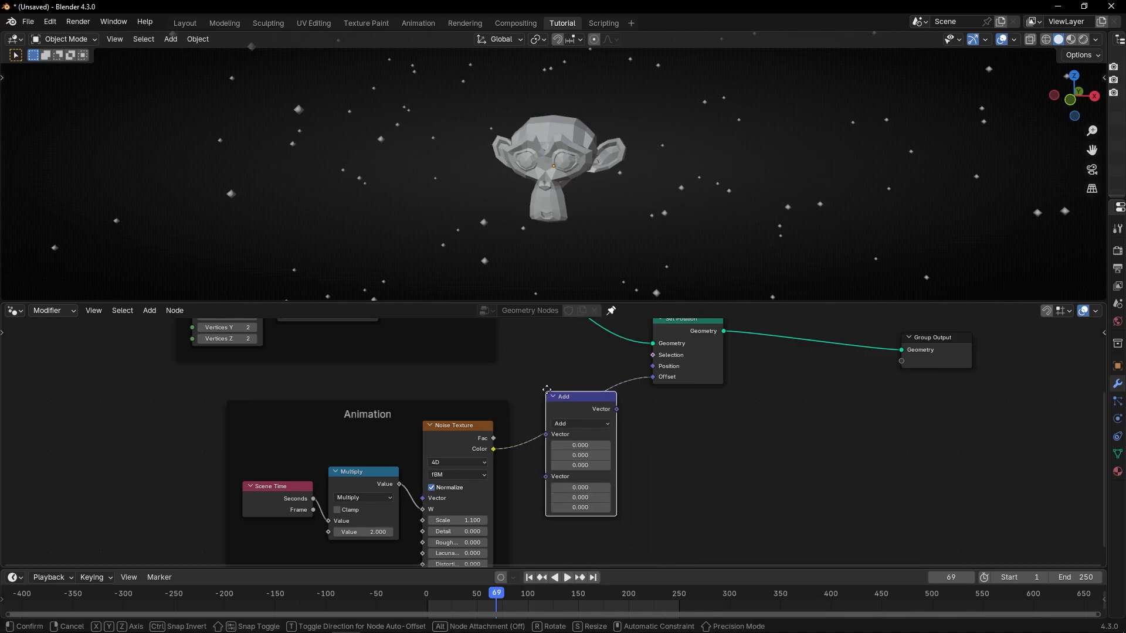
pyautogui.click(549, 388)
pyautogui.scroll(3, 555, 434)
pyautogui.click(620, 412)
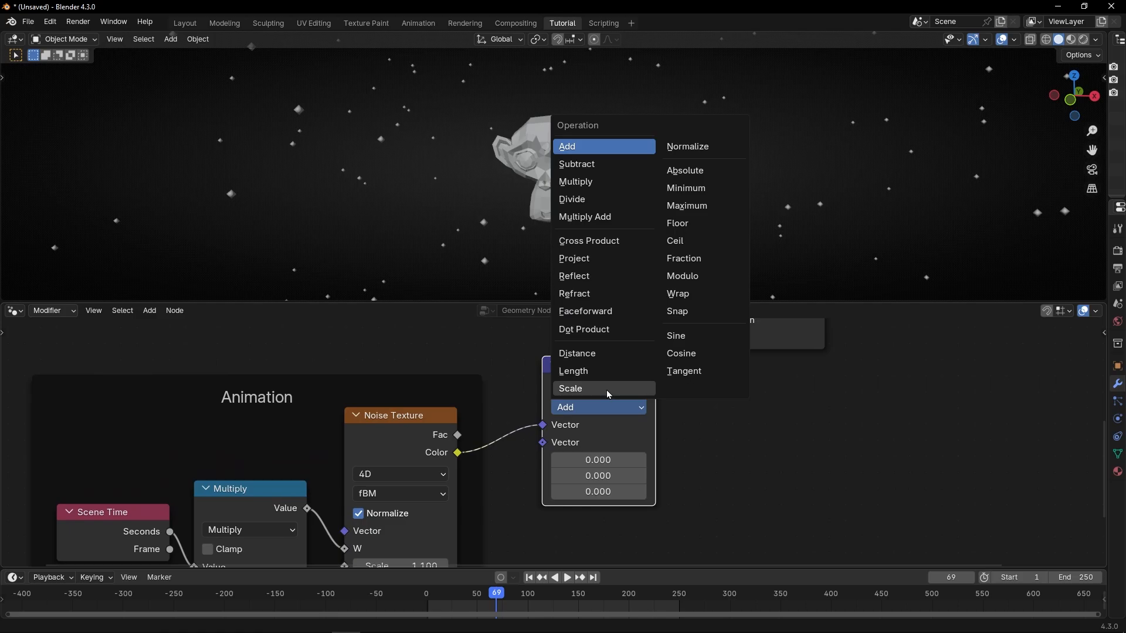
pyautogui.click(608, 389)
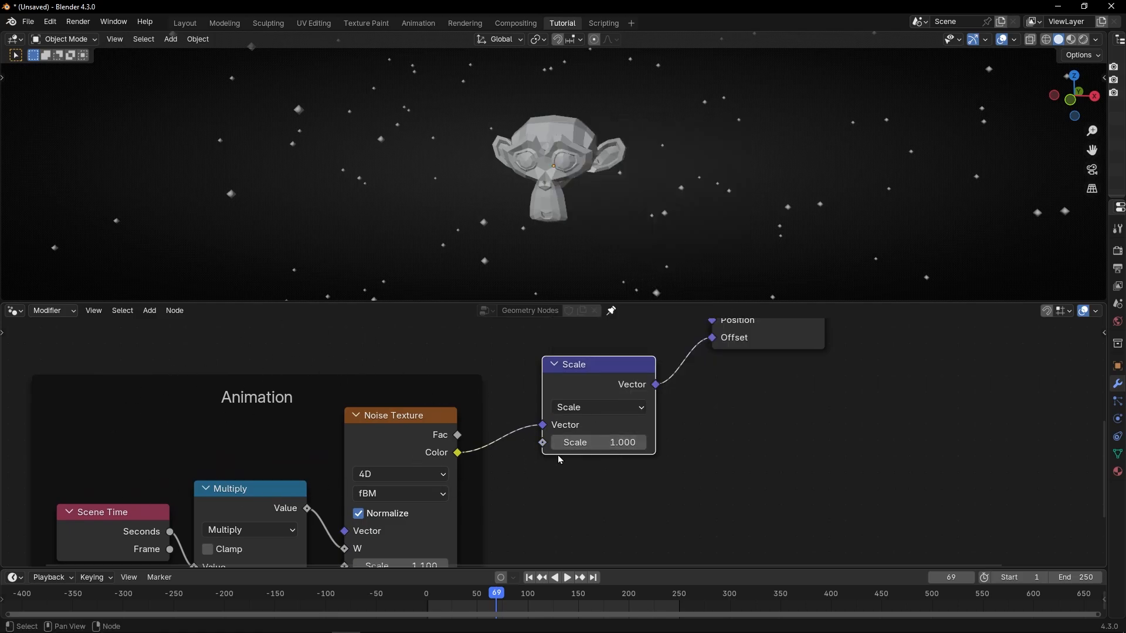
# Set the vector Scale node's factor to 8.5 and preview the particle motion
pyautogui.click(586, 442)
pyautogui.write('5.2')
pyautogui.press('Return')
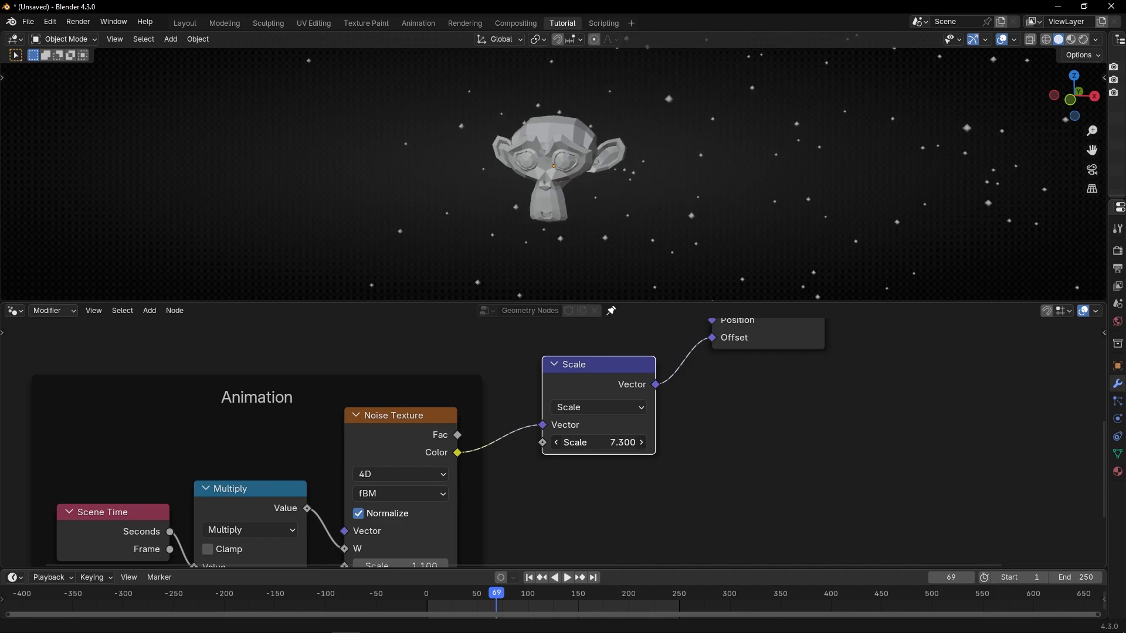
pyautogui.moveTo(598, 442); pyautogui.dragTo(621, 442)
pyautogui.press('space')
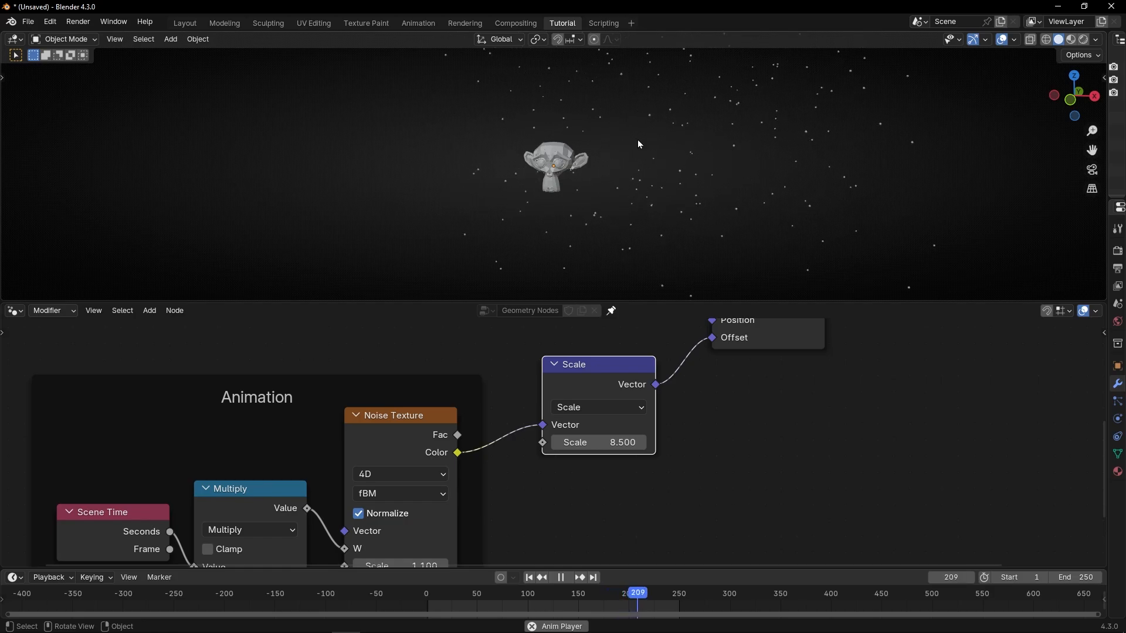
pyautogui.press('space')
# Try a duplicated Vector Math node set to Subtract 0.5 on each axis before the Scale node, preview it, and remove it
pyautogui.moveTo(580, 382); pyautogui.dragTo(673, 420)
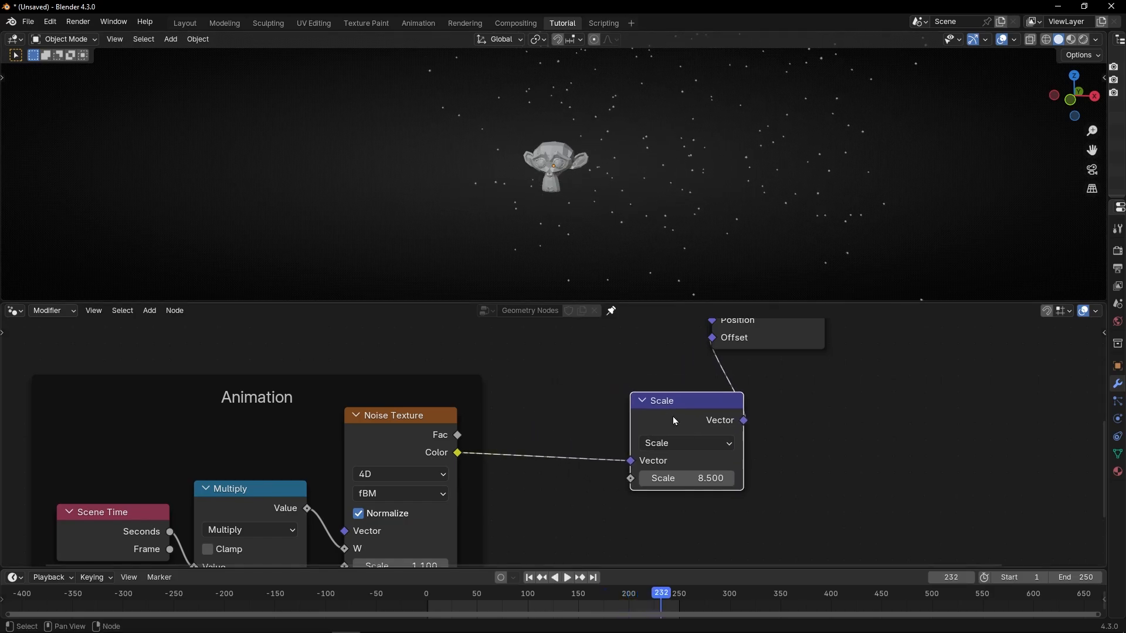
pyautogui.hotkey('shift', 'd')
pyautogui.click(554, 426)
pyautogui.click(553, 431)
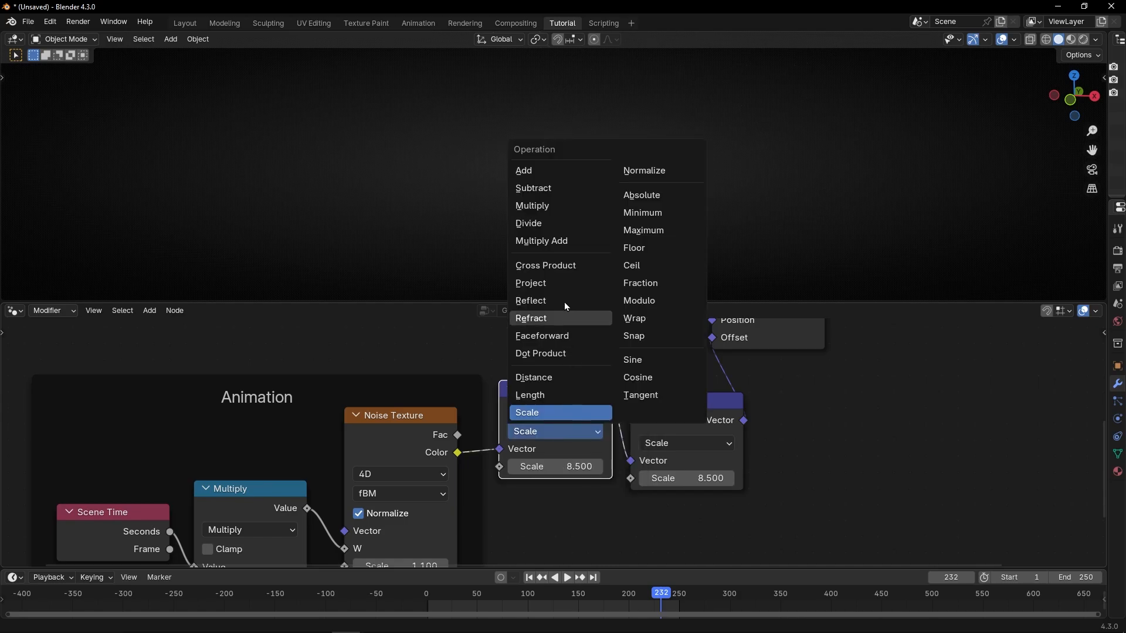
pyautogui.click(559, 187)
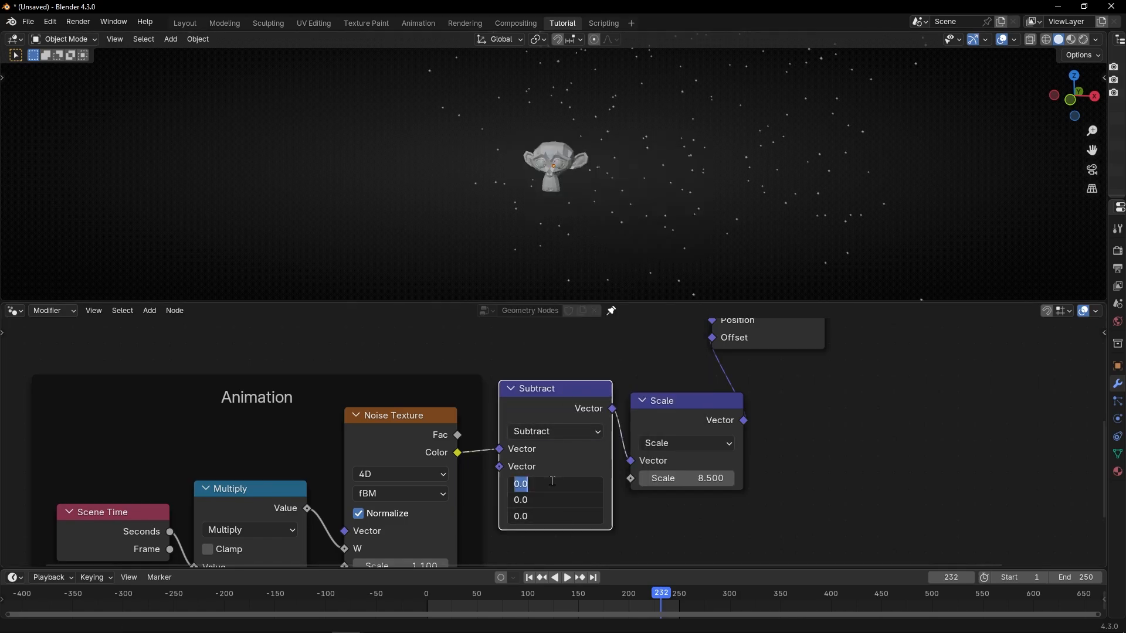
pyautogui.press('Return')
pyautogui.press('space')
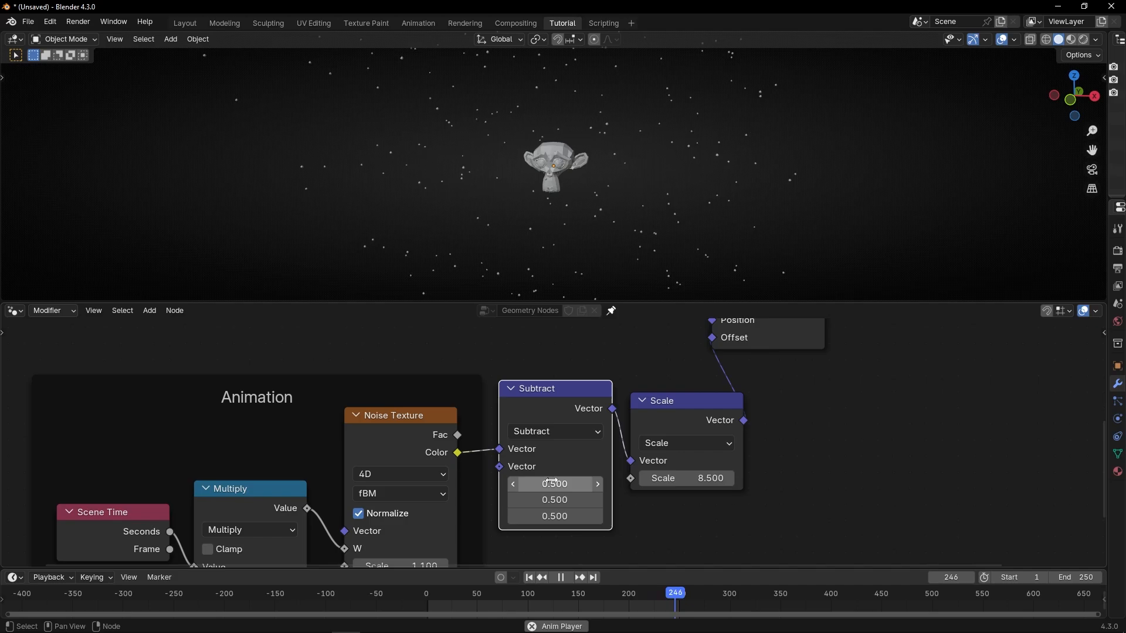
pyautogui.press('space')
pyautogui.hotkey('ctrl', 'x')
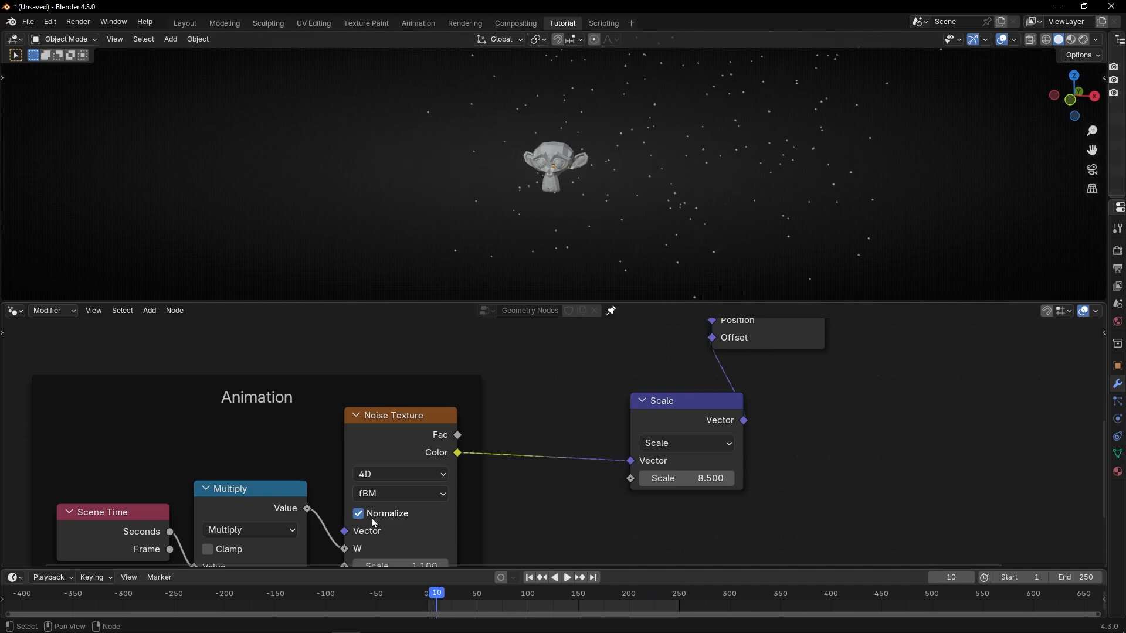
# Turn off Normalize on the Noise Texture, place the Scale node beside the Animation frame, and preview the motion
pyautogui.press('space')
pyautogui.press('space')
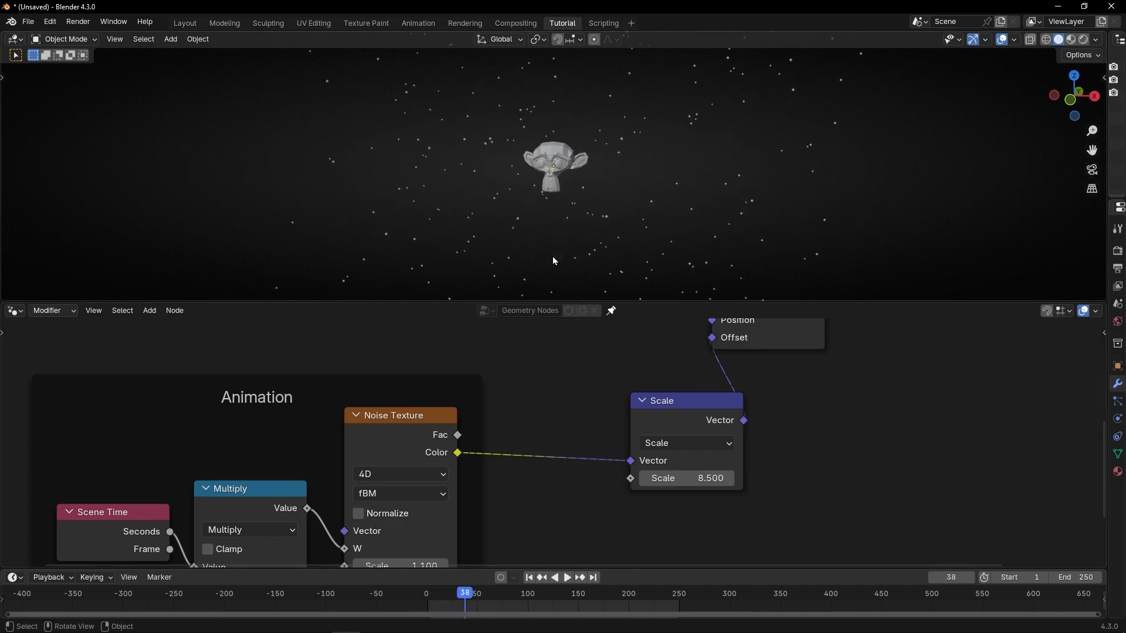
pyautogui.moveTo(672, 429); pyautogui.dragTo(540, 427)
pyautogui.moveTo(553, 459); pyautogui.dragTo(617, 381, button='middle')
pyautogui.press('space')
pyautogui.press('space')
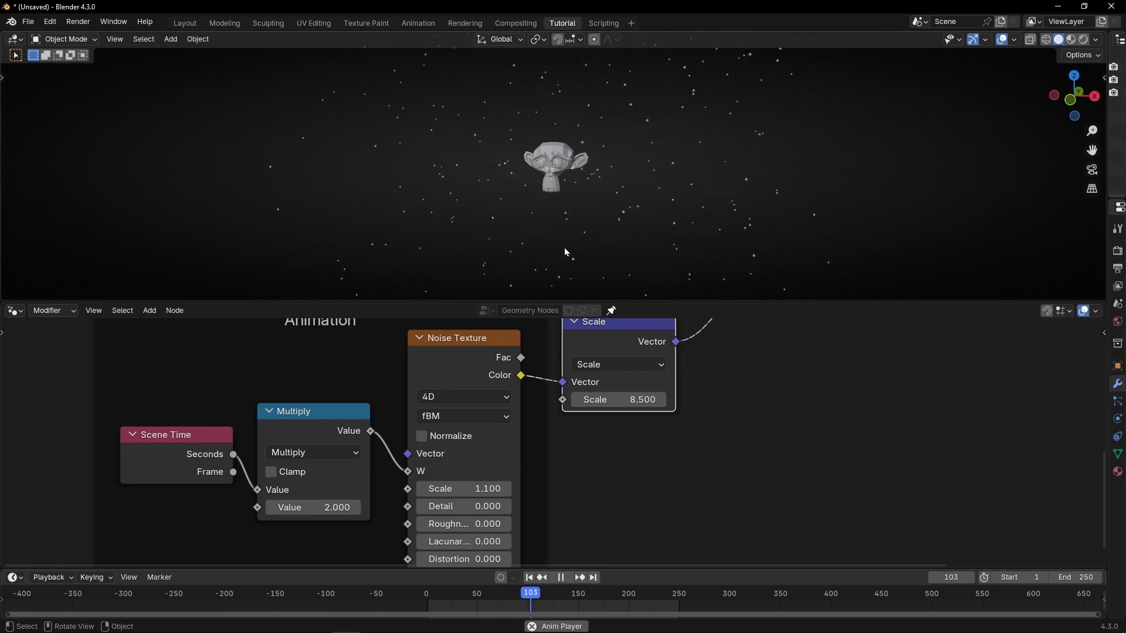
# Set the vector Scale node's factor to 5 and the Noise Texture's scale to 0.53 during playback
pyautogui.click(621, 399)
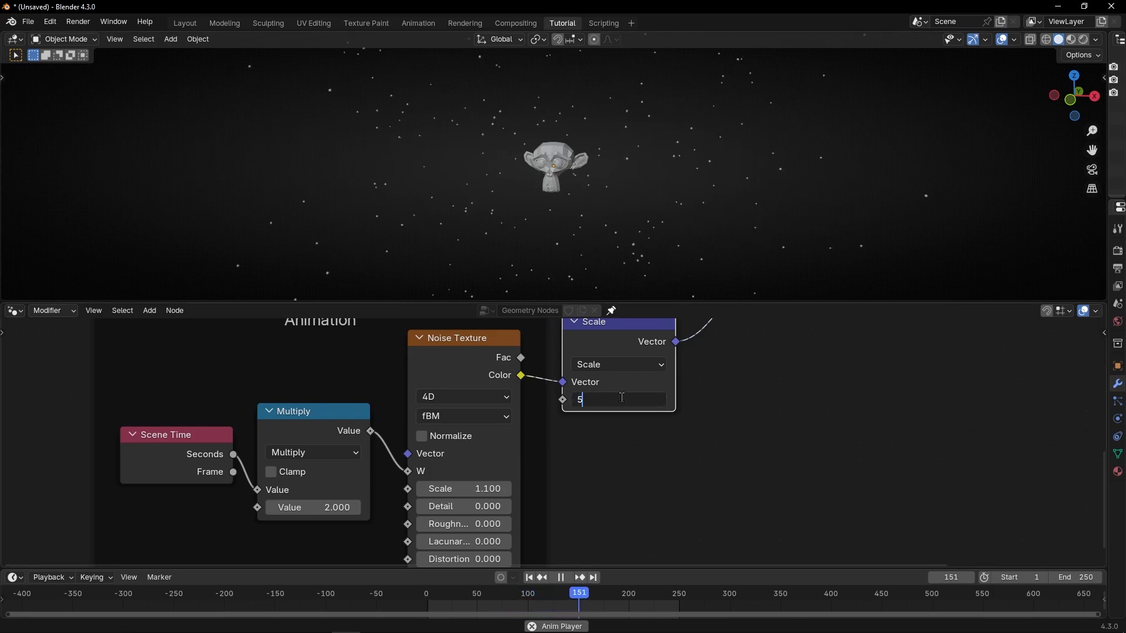
pyautogui.press('Return')
pyautogui.moveTo(618, 337); pyautogui.dragTo(673, 355)
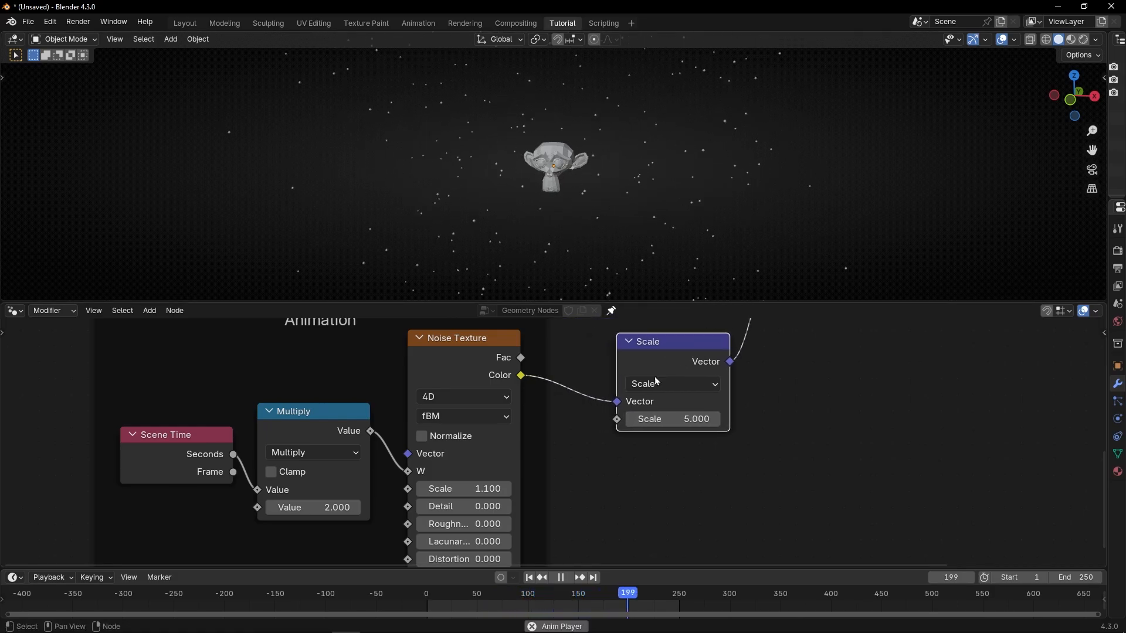
pyautogui.scroll(3, 411, 482)
pyautogui.moveTo(461, 486); pyautogui.dragTo(498, 474, button='middle')
pyautogui.moveTo(502, 488); pyautogui.dragTo(490, 488)
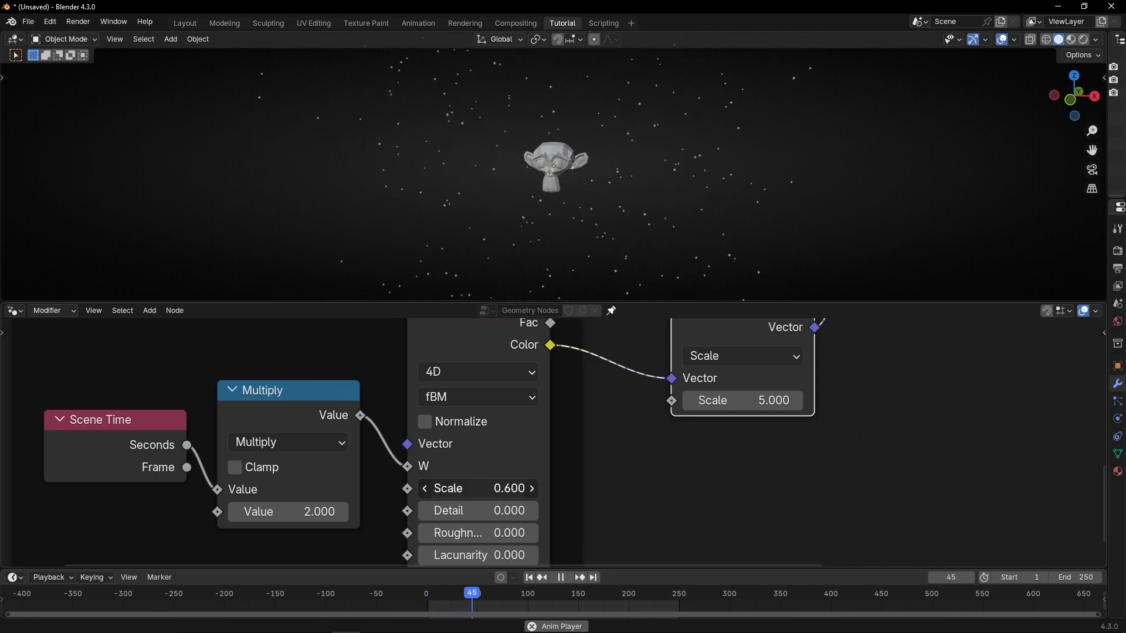
# Set the Multiply node's value to 0.46 and check the slower particle motion in a maximized 3D viewport
pyautogui.moveTo(300, 509); pyautogui.dragTo(394, 489, button='middle')
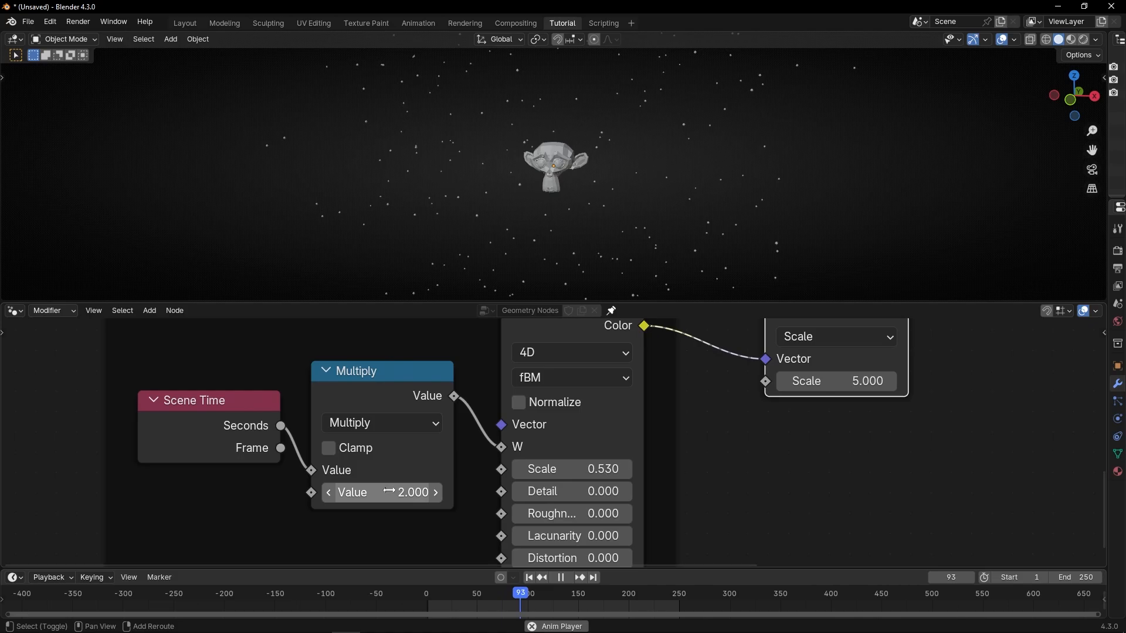
pyautogui.moveTo(388, 491); pyautogui.dragTo(381, 491)
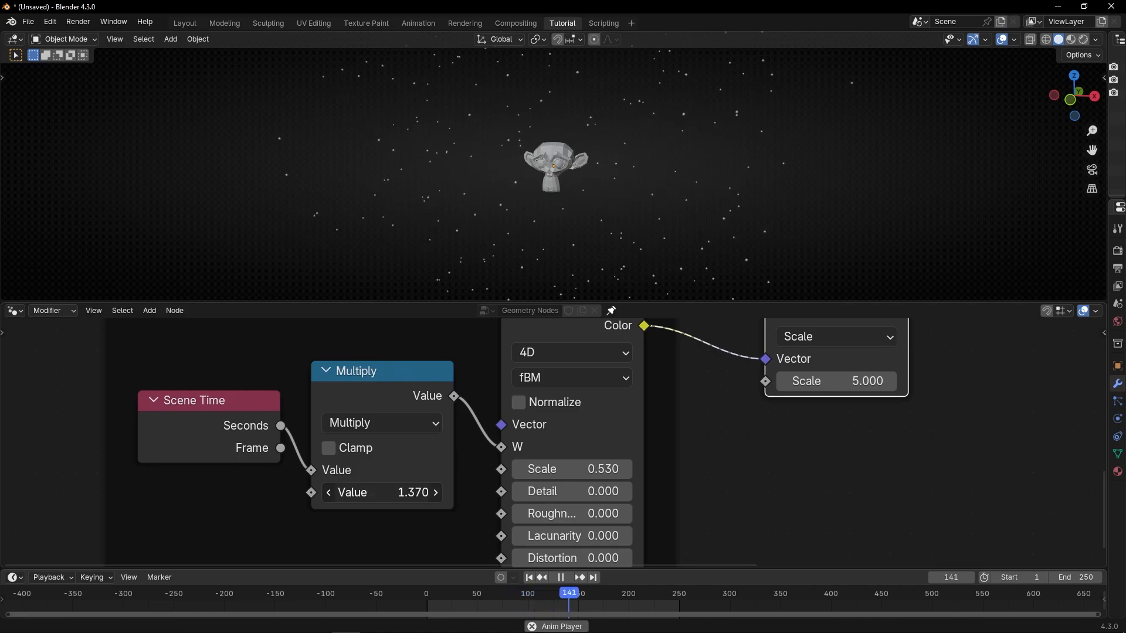
pyautogui.moveTo(410, 493); pyautogui.dragTo(399, 493)
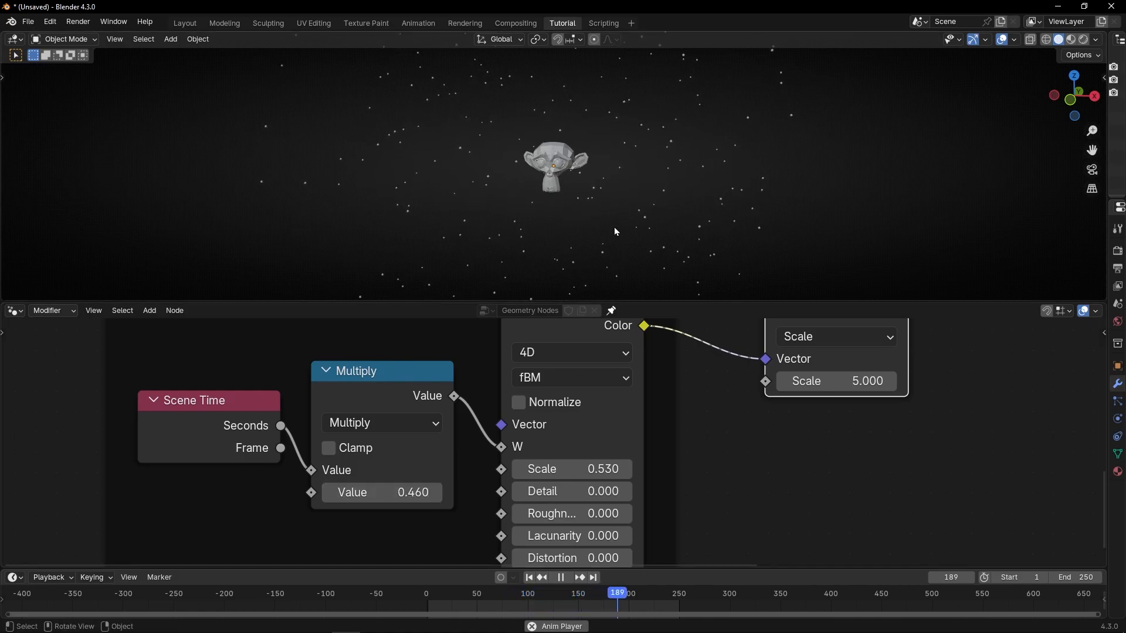
pyautogui.hotkey('ctrl', 'space')
pyautogui.scroll(3, 586, 281)
pyautogui.moveTo(587, 281); pyautogui.dragTo(565, 310, button='middle')
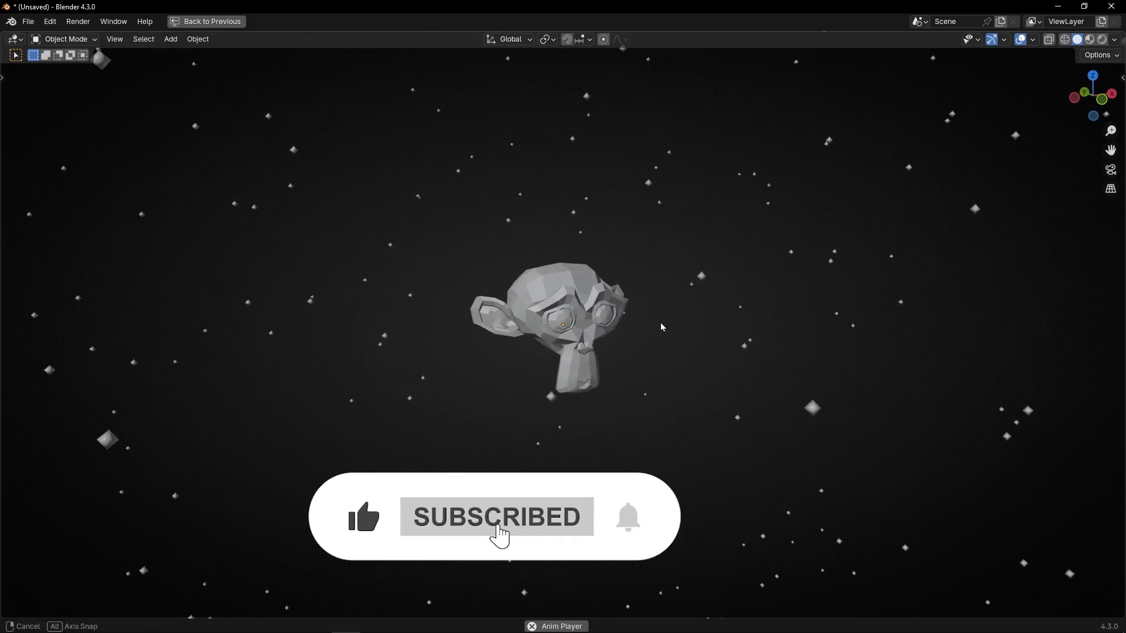
pyautogui.hotkey('ctrl', 'space')
# Insert an Instance on Points node between Set Position and Group Output
pyautogui.scroll(-8, 687, 414)
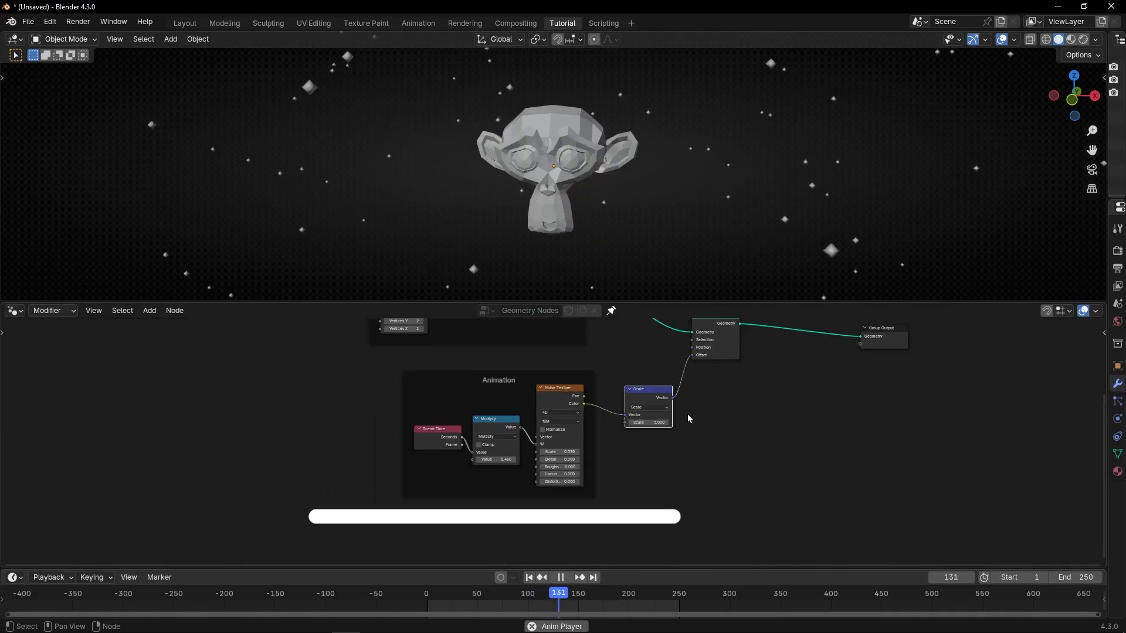
pyautogui.scroll(4, 655, 397)
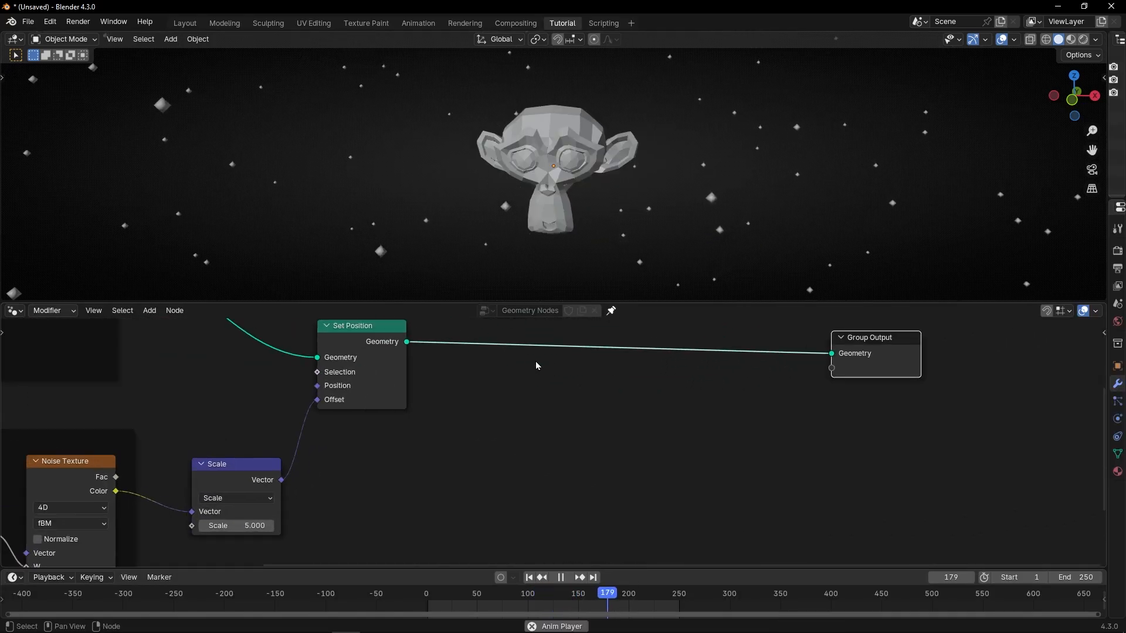
pyautogui.hotkey('shift', 'a')
pyautogui.write('insta')
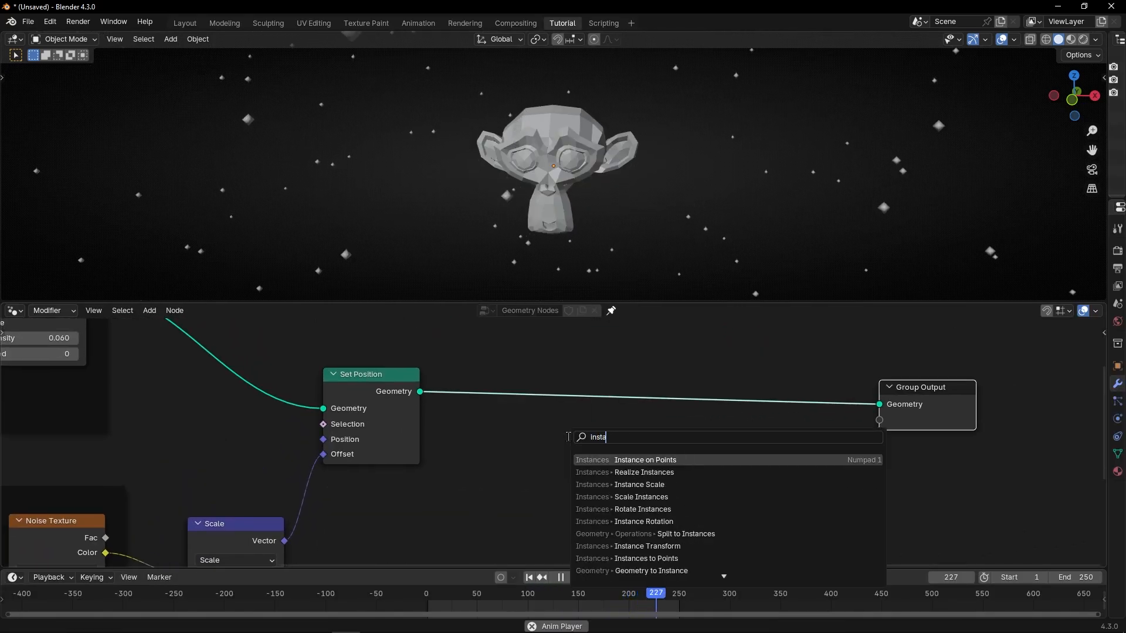
pyautogui.press('Return')
pyautogui.click(705, 350)
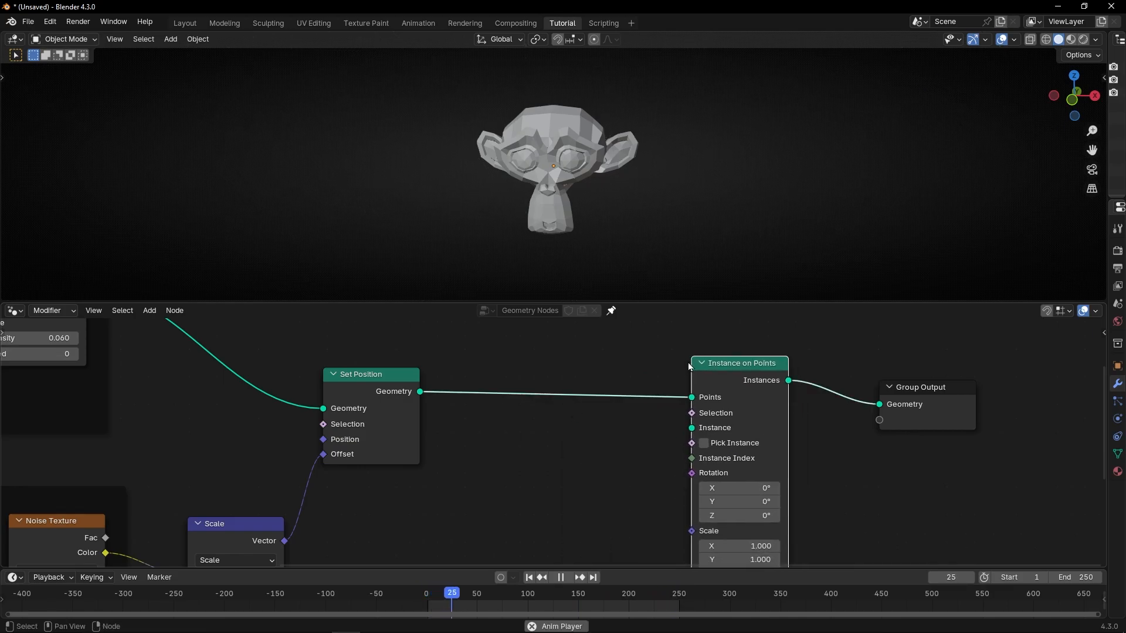
# Stop playback and set the timeline's end frame to 1000
pyautogui.press('space')
pyautogui.click(1075, 577)
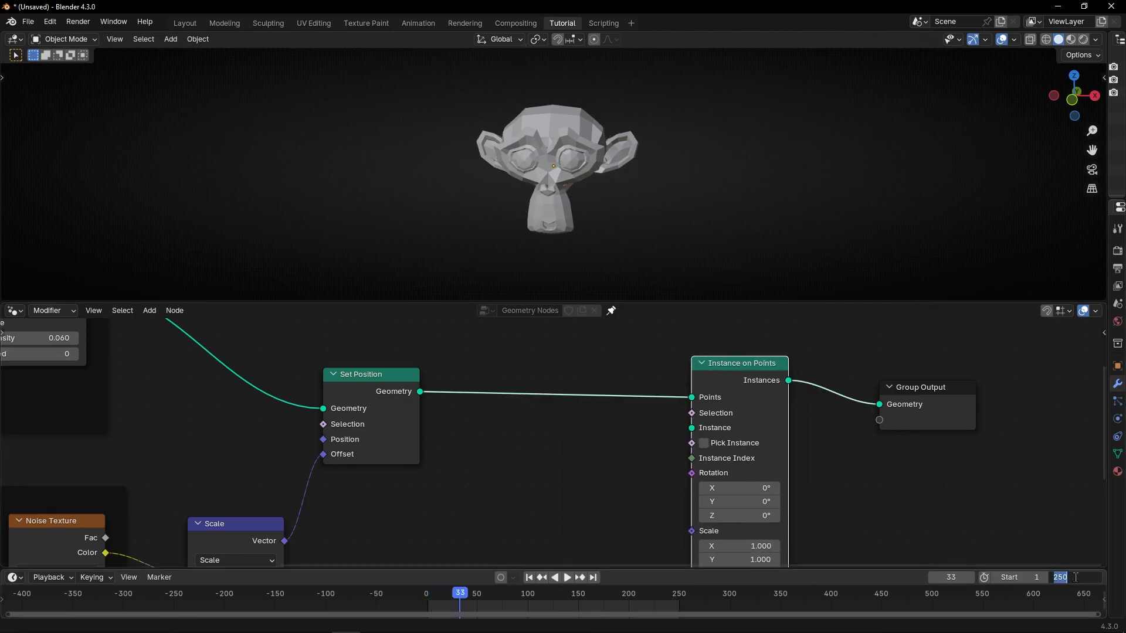
pyautogui.press('Return')
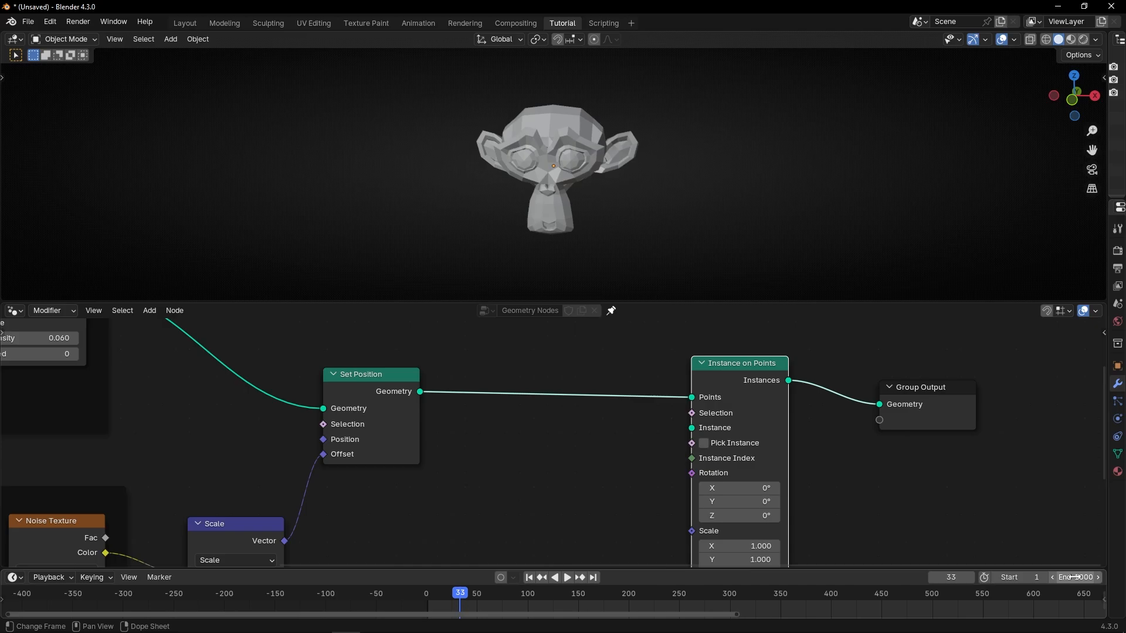
# Return to the first frame and connect a new UV Sphere node to Instance on Points' Instance input
pyautogui.hotkey('shift', 'Left')
pyautogui.scroll(-3, 603, 593)
pyautogui.moveTo(603, 593); pyautogui.dragTo(446, 593, button='middle')
pyautogui.scroll(-12, 522, 593)
pyautogui.moveTo(630, 502); pyautogui.dragTo(595, 491, button='middle')
pyautogui.scroll(2, 656, 422)
pyautogui.moveTo(673, 414); pyautogui.dragTo(538, 430)
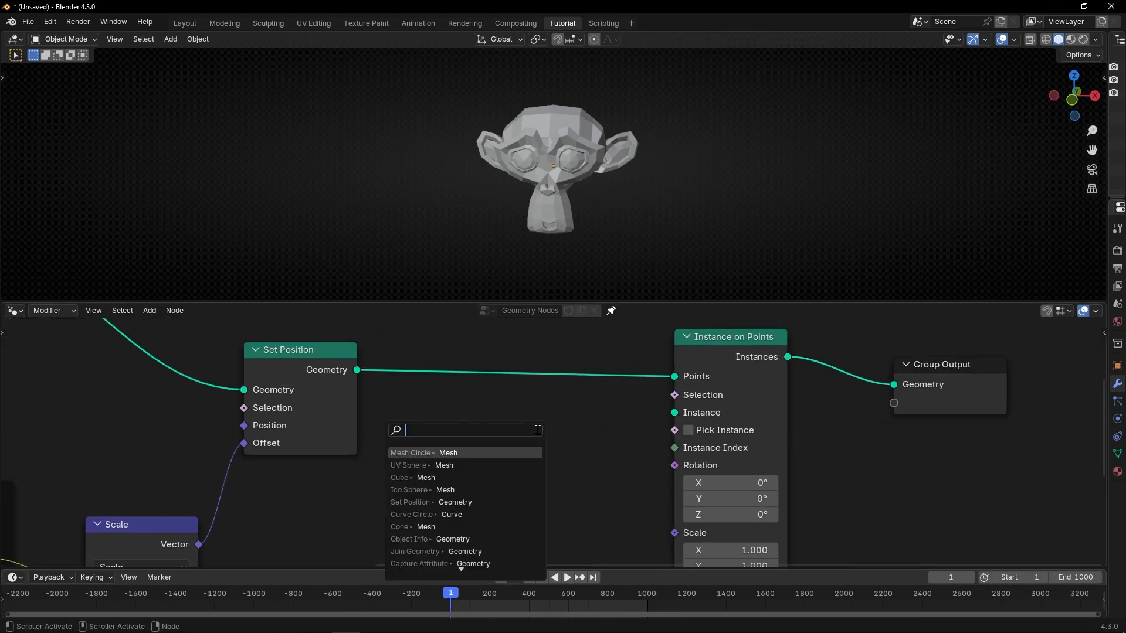
pyautogui.write('uv sp')
pyautogui.press('Return')
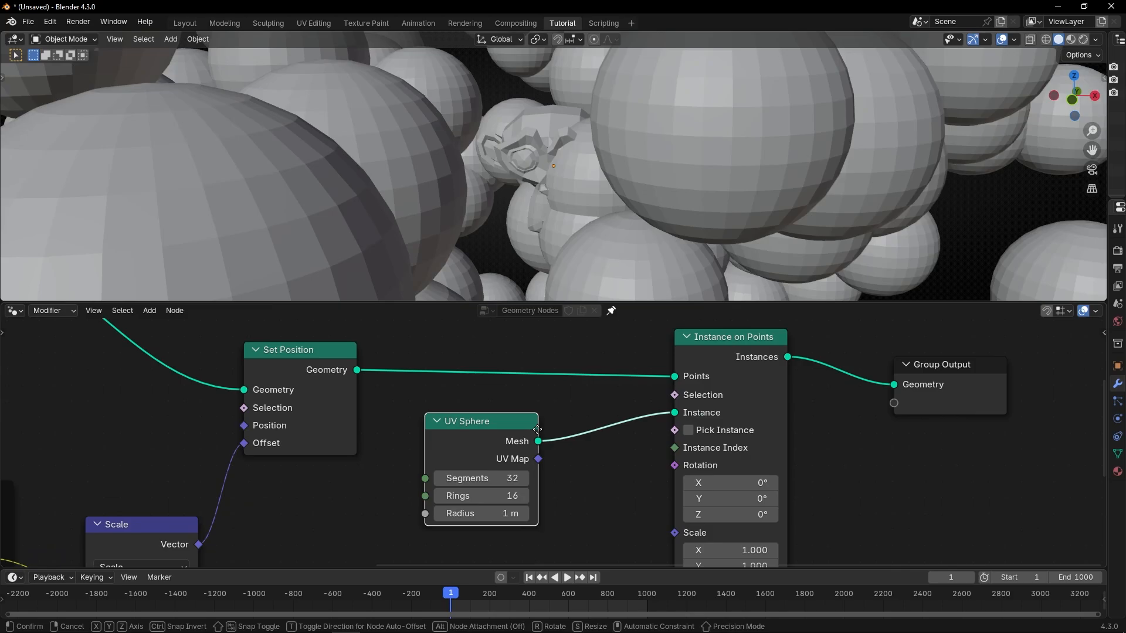
pyautogui.click(538, 430)
# Set the UV Sphere's radius to 0.04 m and play the animation to check the particles
pyautogui.moveTo(486, 513); pyautogui.dragTo(435, 513)
pyautogui.press('space')
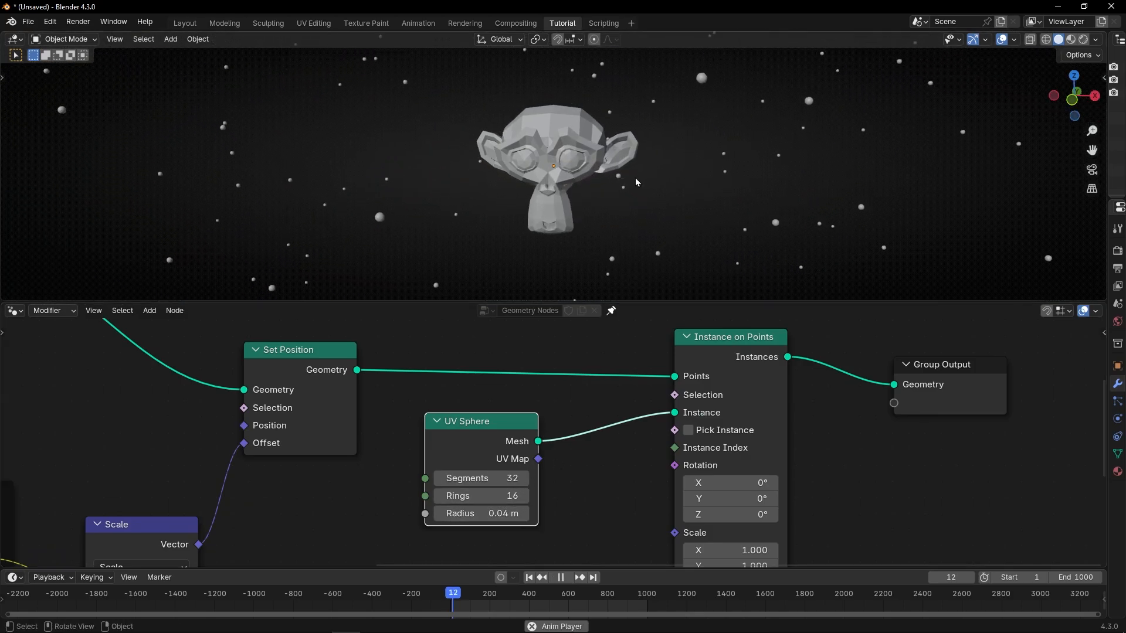
pyautogui.moveTo(636, 182); pyautogui.dragTo(585, 192, button='middle')
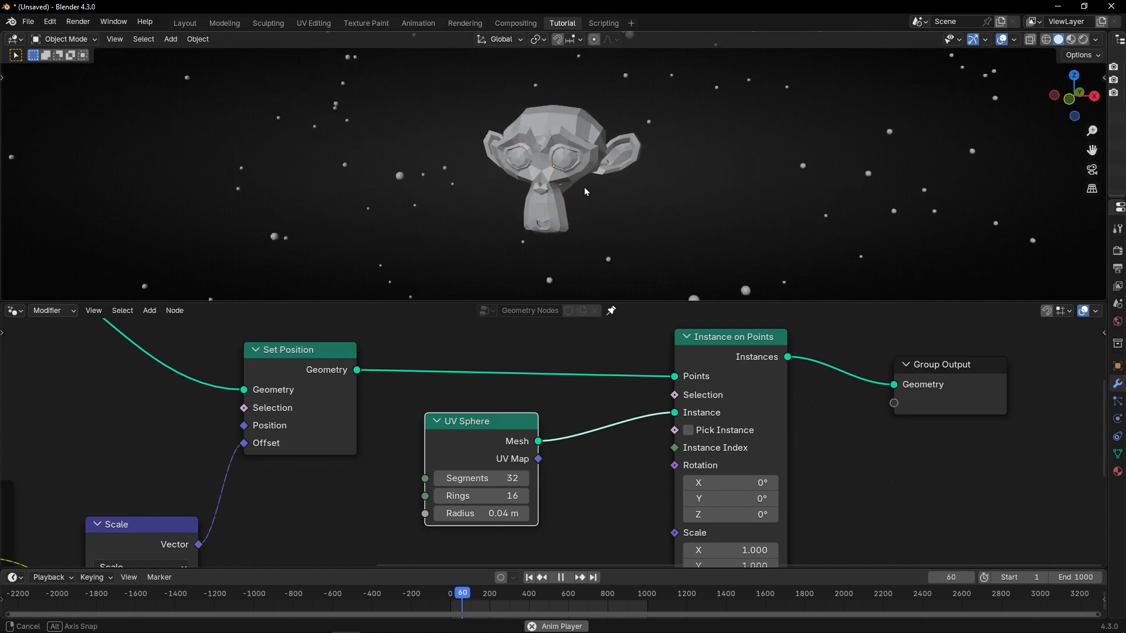
pyautogui.press('space')
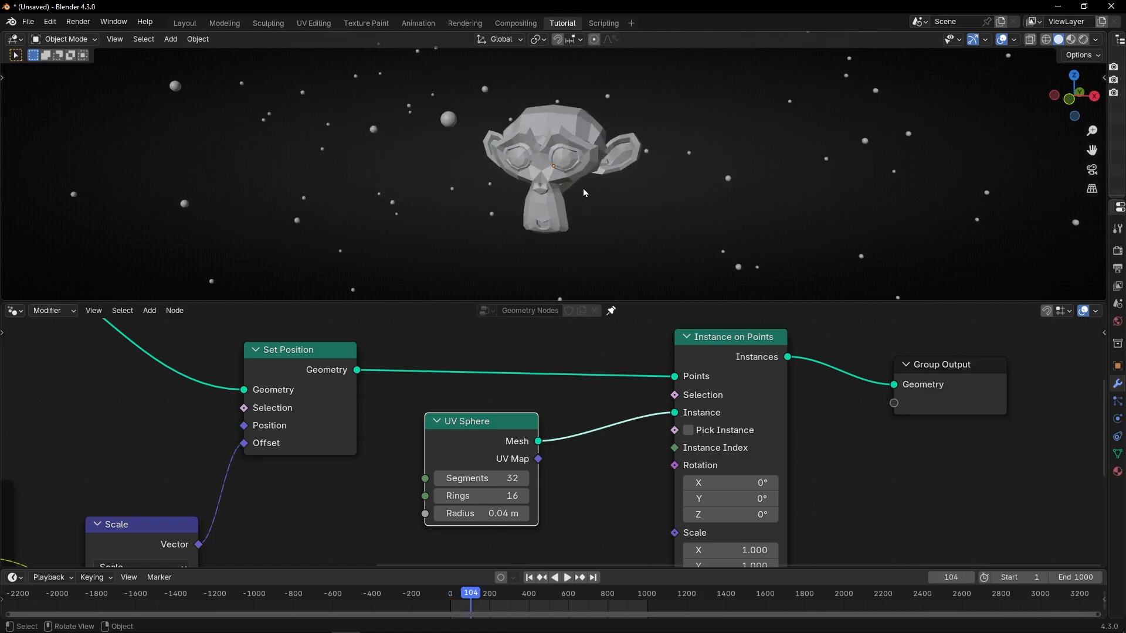
# Switch the 3D viewport to Material Preview shading and frame the particles near the monkey head
pyautogui.scroll(3, 482, 147)
pyautogui.moveTo(482, 148)
pyautogui.keyDown('shift'); pyautogui.mouseDown(button='middle')
pyautogui.moveTo(533, 177)
pyautogui.moveTo(519, 206)
pyautogui.mouseUp(button='middle'); pyautogui.keyUp('shift')
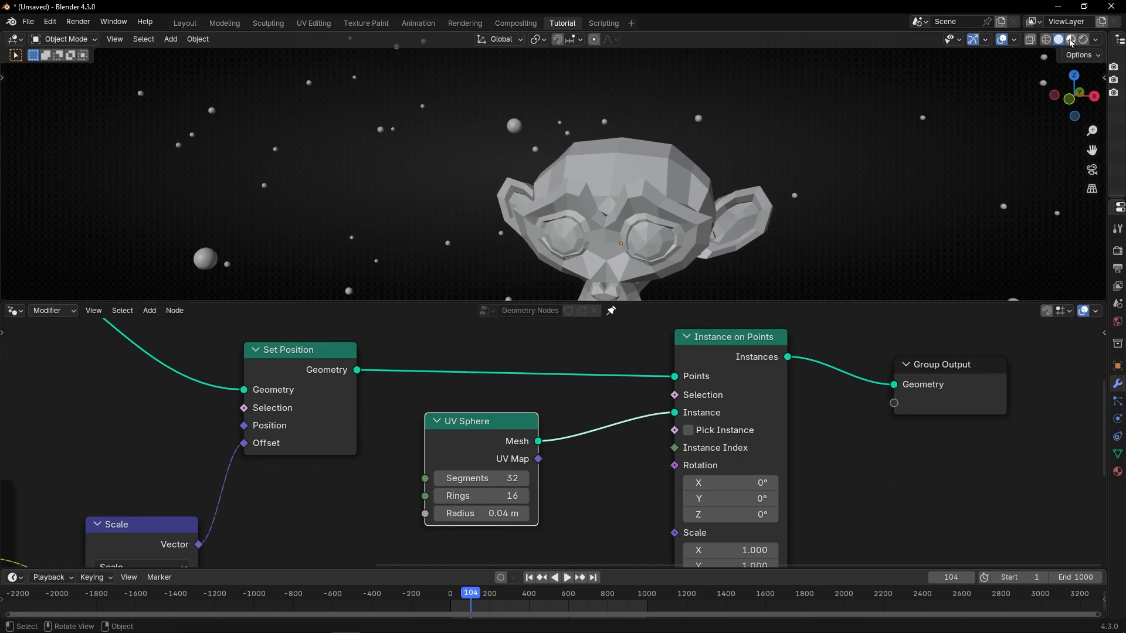
pyautogui.click(1070, 40)
pyautogui.scroll(1, 288, 247)
pyautogui.keyDown('shift'); pyautogui.moveTo(290, 246); pyautogui.dragTo(417, 211, button='middle'); pyautogui.keyUp('shift')
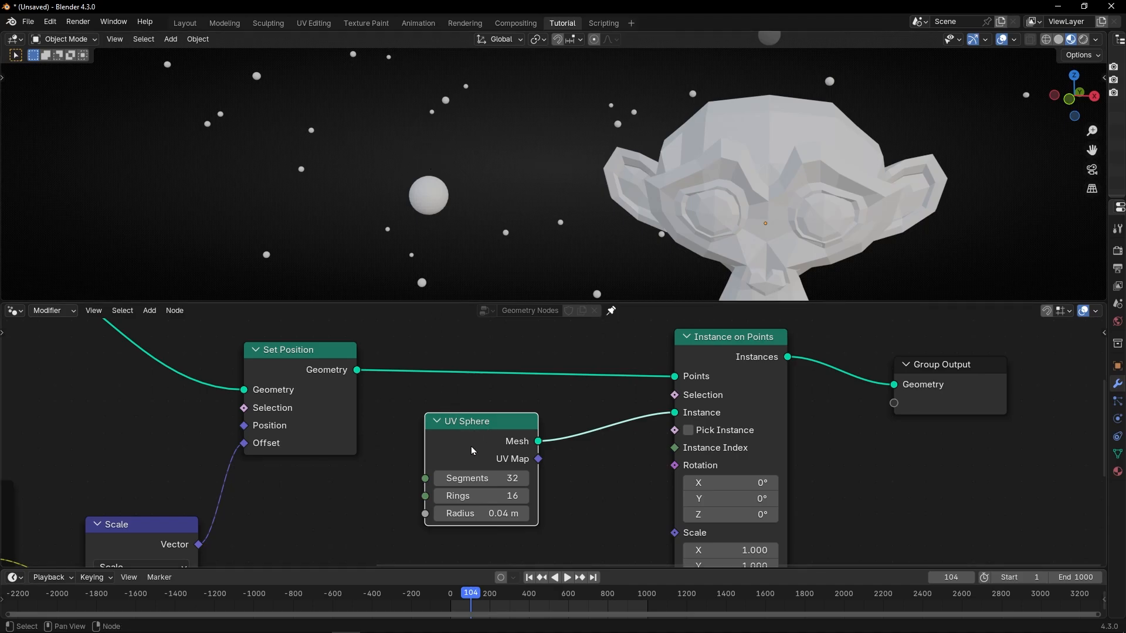
# Replace the UV Sphere node with a Mesh Circle node feeding Instance on Points' Instance input
pyautogui.press('x')
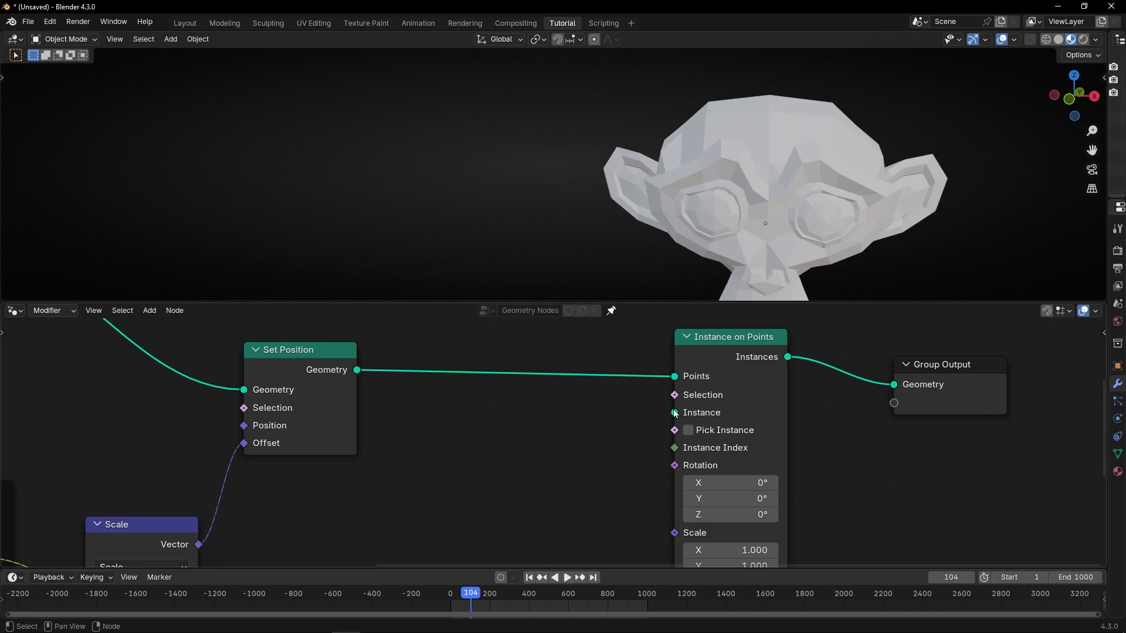
pyautogui.moveTo(676, 414); pyautogui.dragTo(515, 411)
pyautogui.write('mesh c')
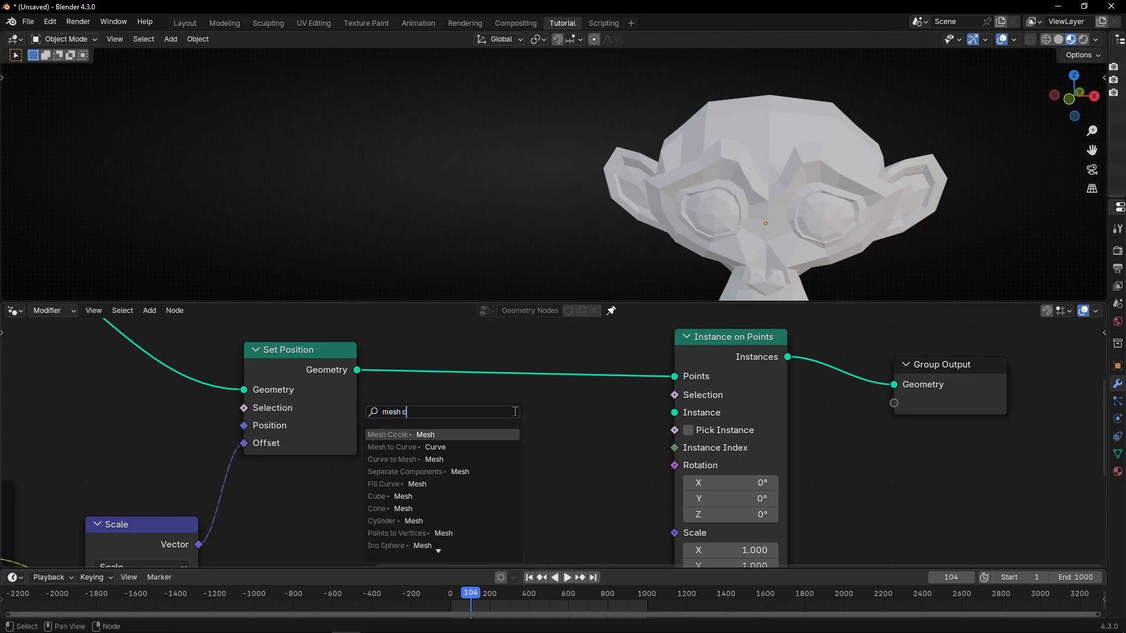
pyautogui.write('ir')
pyautogui.press('Return')
pyautogui.click(515, 413)
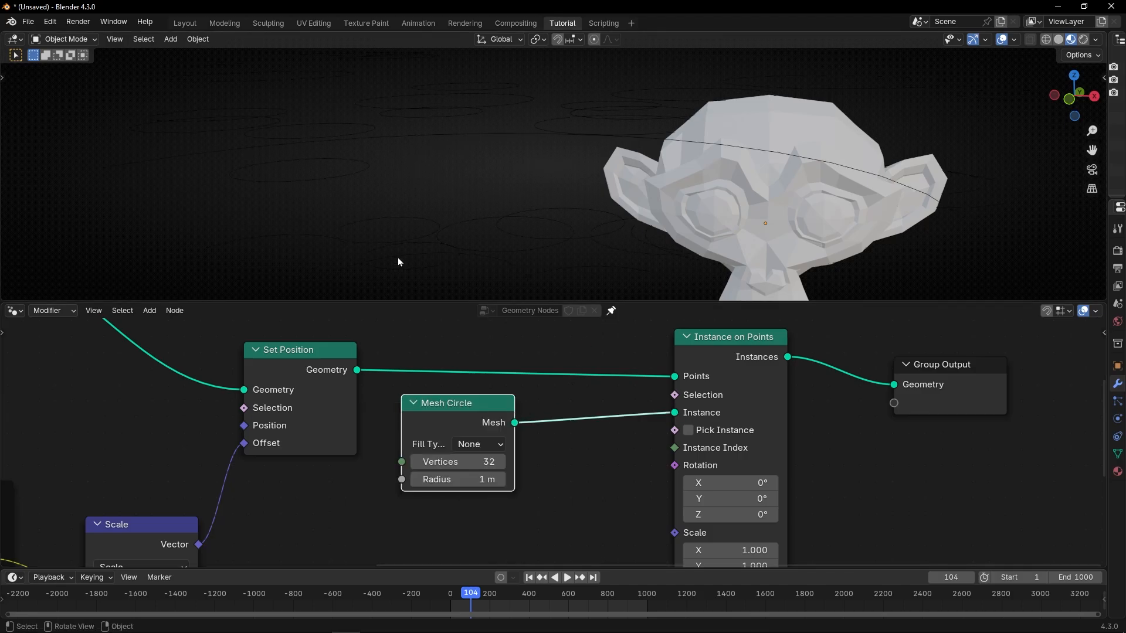
# Set the Mesh Circle's fill type to N-Gon and its radius to 0.17 m, placing the node closer to Instance on Points
pyautogui.click(527, 227)
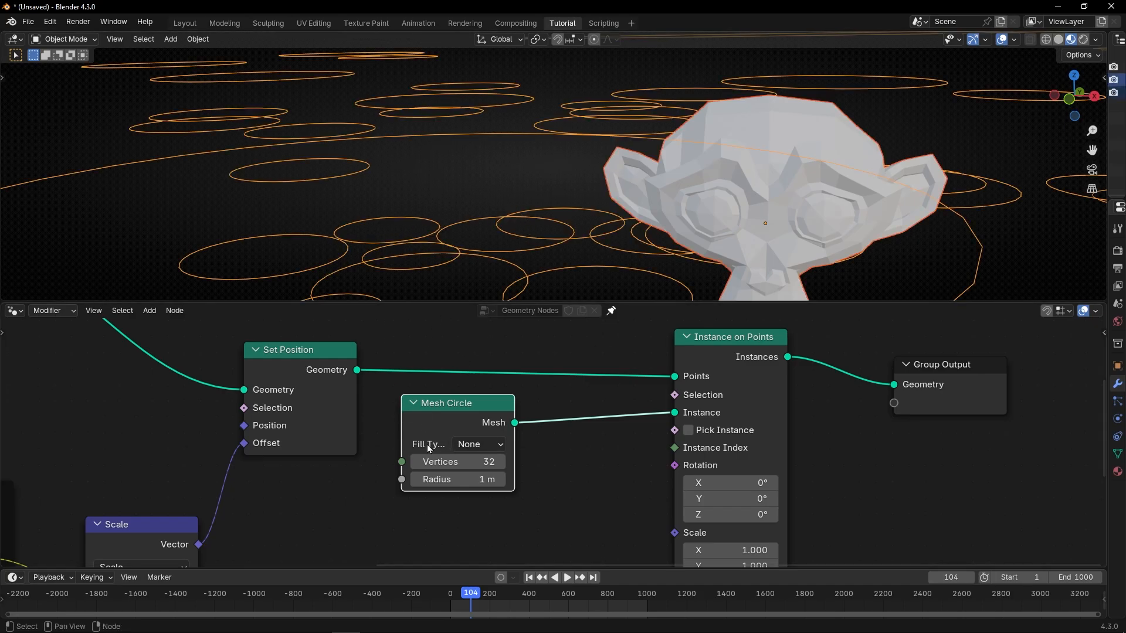
pyautogui.click(479, 446)
pyautogui.click(483, 479)
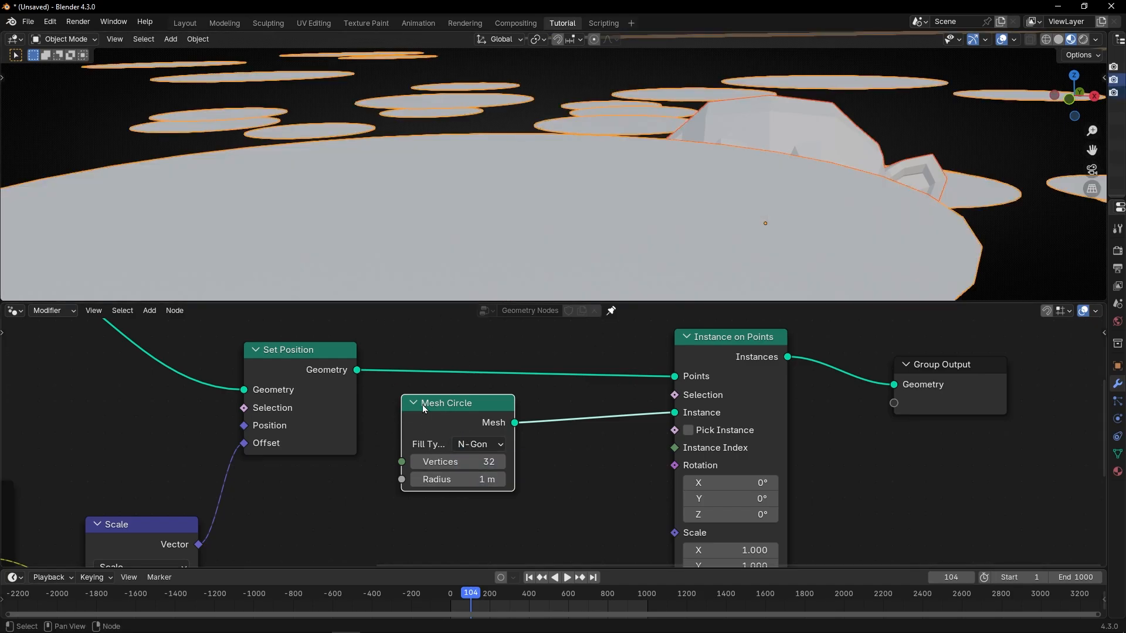
pyautogui.moveTo(469, 479); pyautogui.dragTo(427, 479)
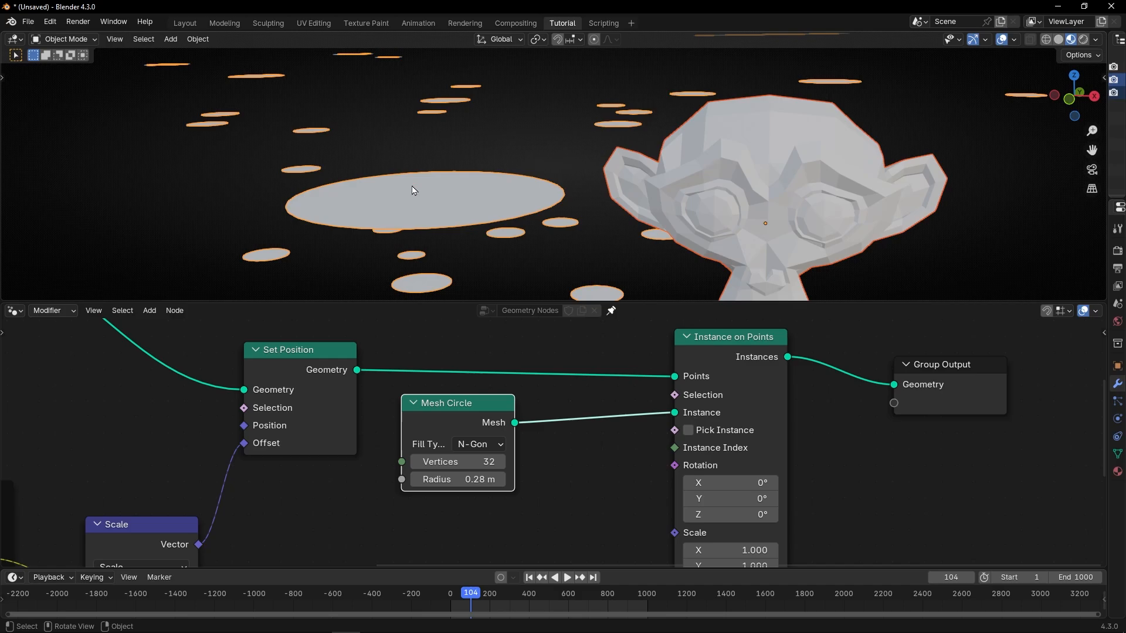
pyautogui.moveTo(449, 394); pyautogui.dragTo(493, 396)
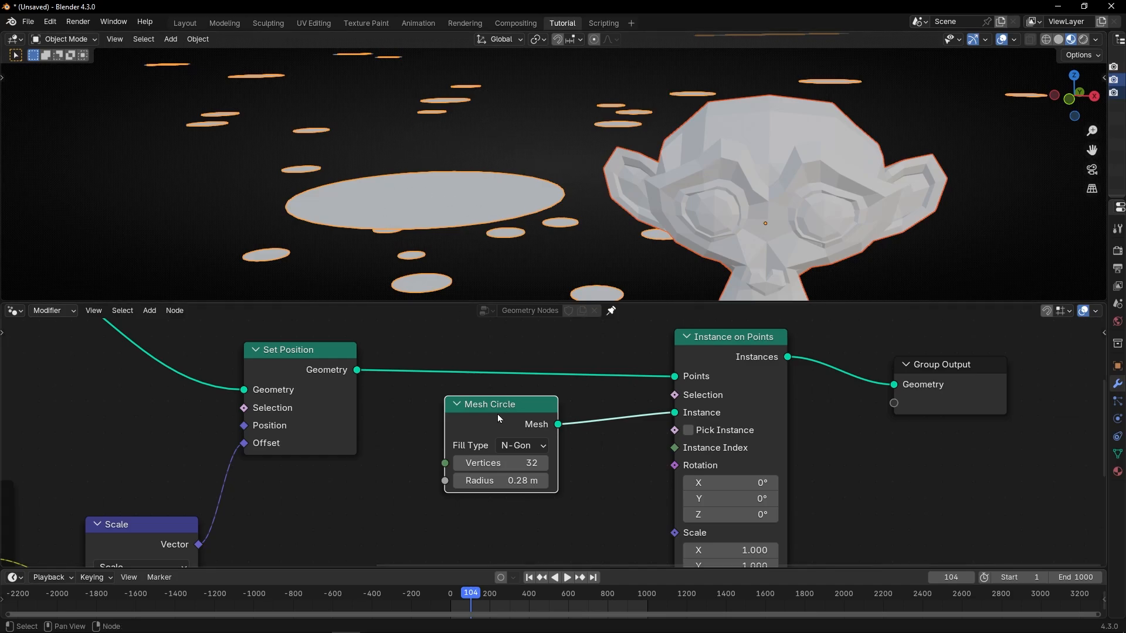
pyautogui.moveTo(498, 417); pyautogui.dragTo(529, 415)
pyautogui.moveTo(529, 477); pyautogui.dragTo(516, 477)
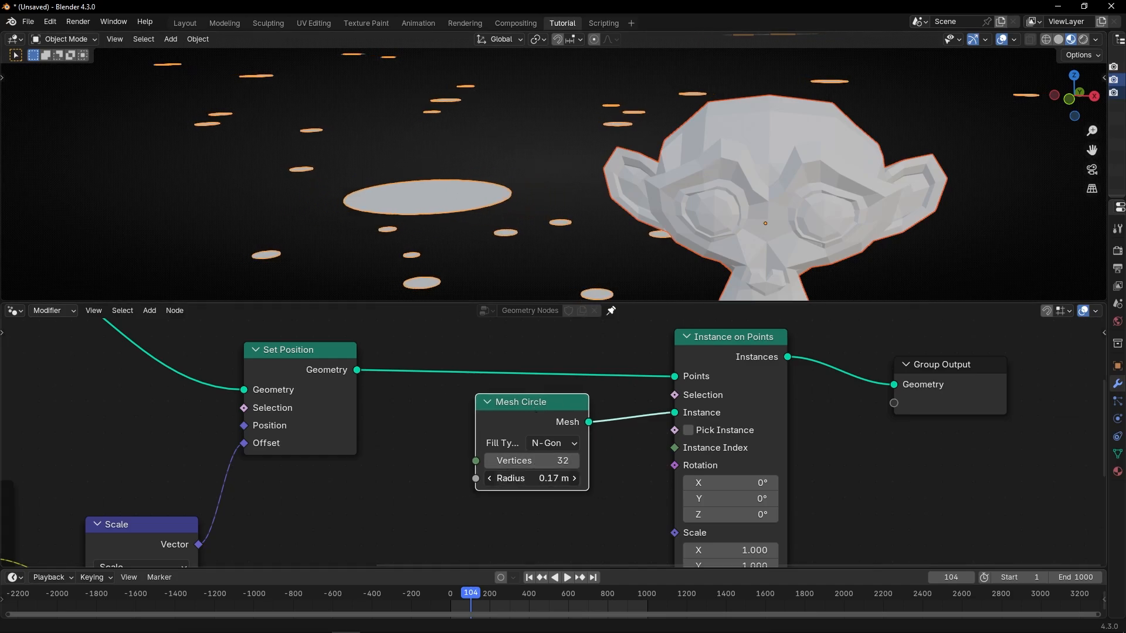
# Play the animation and examine the orientation of the moving circle instances from a changed angle
pyautogui.press('space')
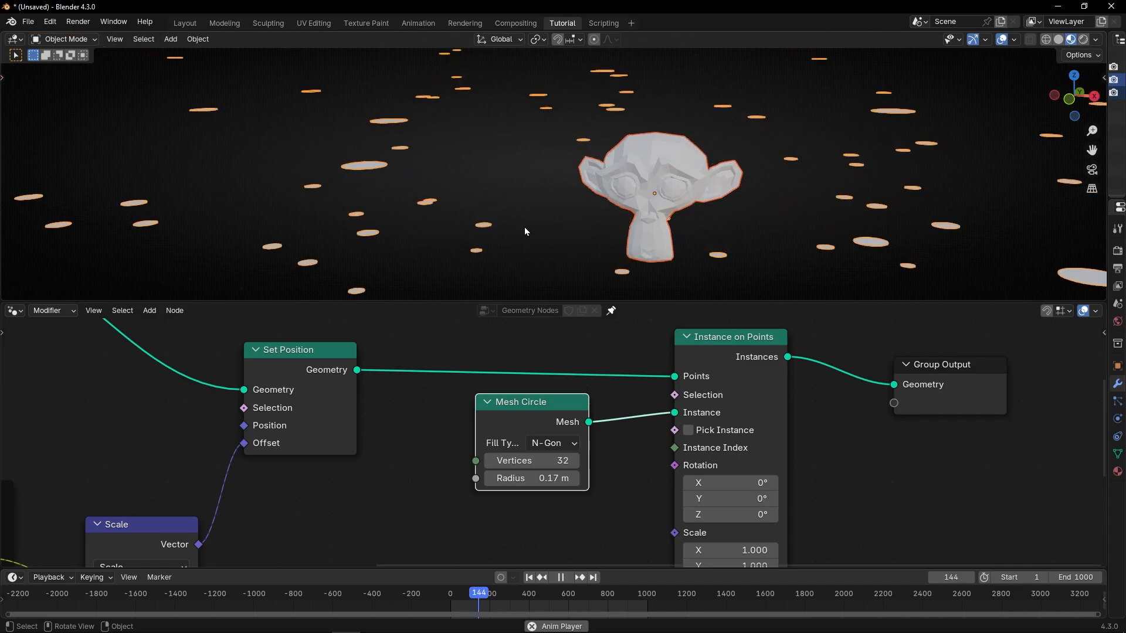
pyautogui.moveTo(525, 230)
pyautogui.mouseDown(button='middle')
pyautogui.moveTo(572, 234)
pyautogui.moveTo(714, 208)
pyautogui.moveTo(530, 223)
pyautogui.mouseUp(button='middle')
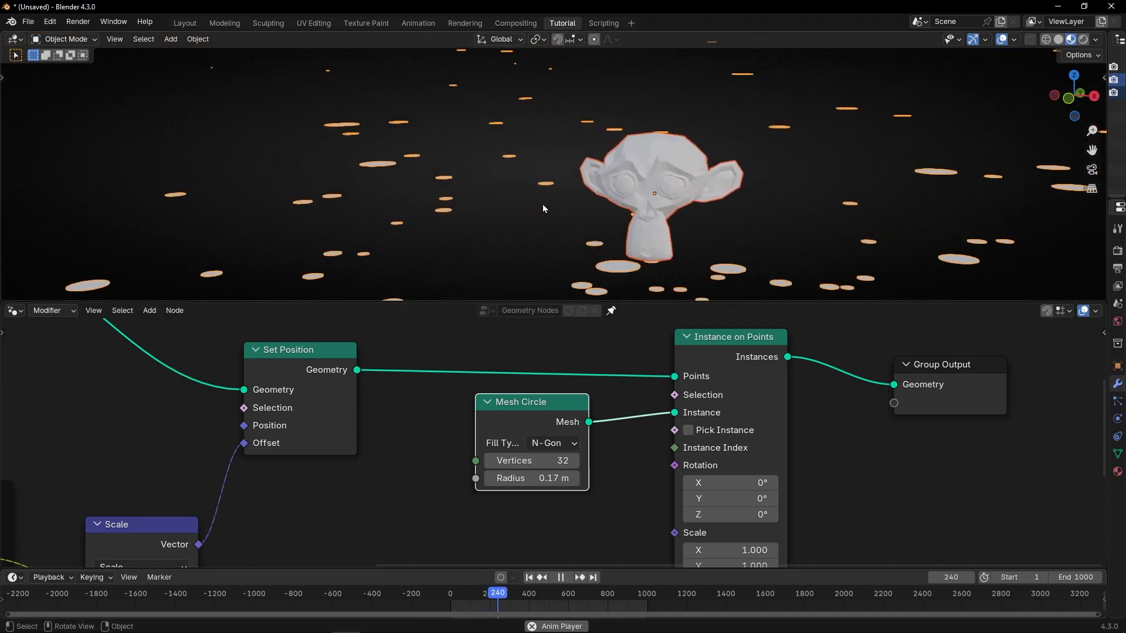
pyautogui.press('space')
# Add a camera to the scene and align it to the current view facing the monkey head
pyautogui.hotkey('shift', 'a')
pyautogui.write('camera')
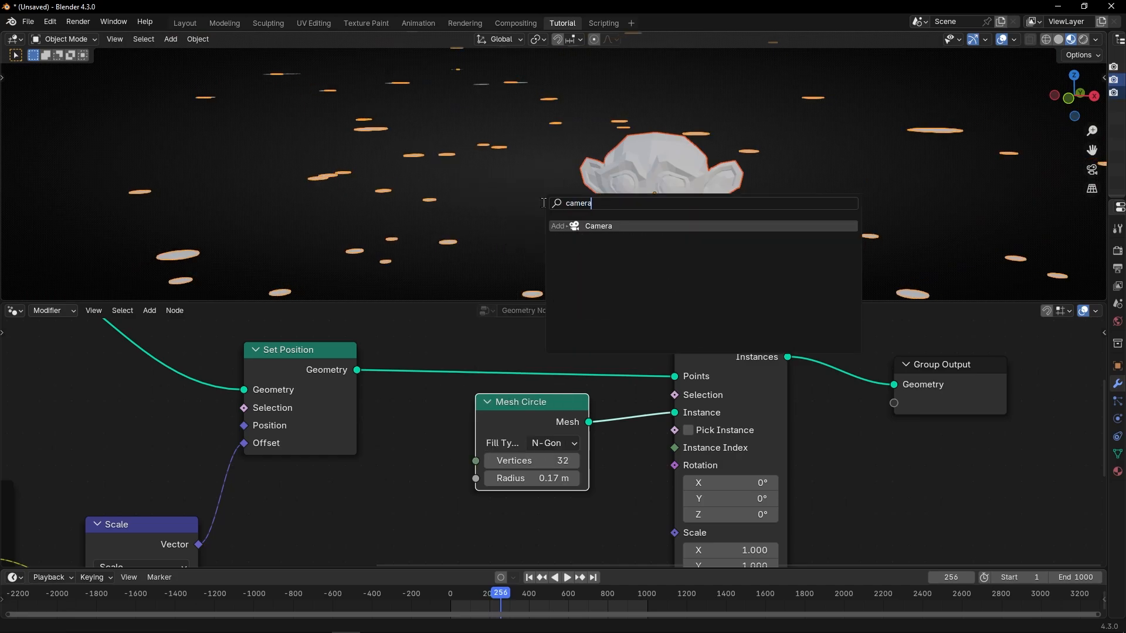
pyautogui.press('Return')
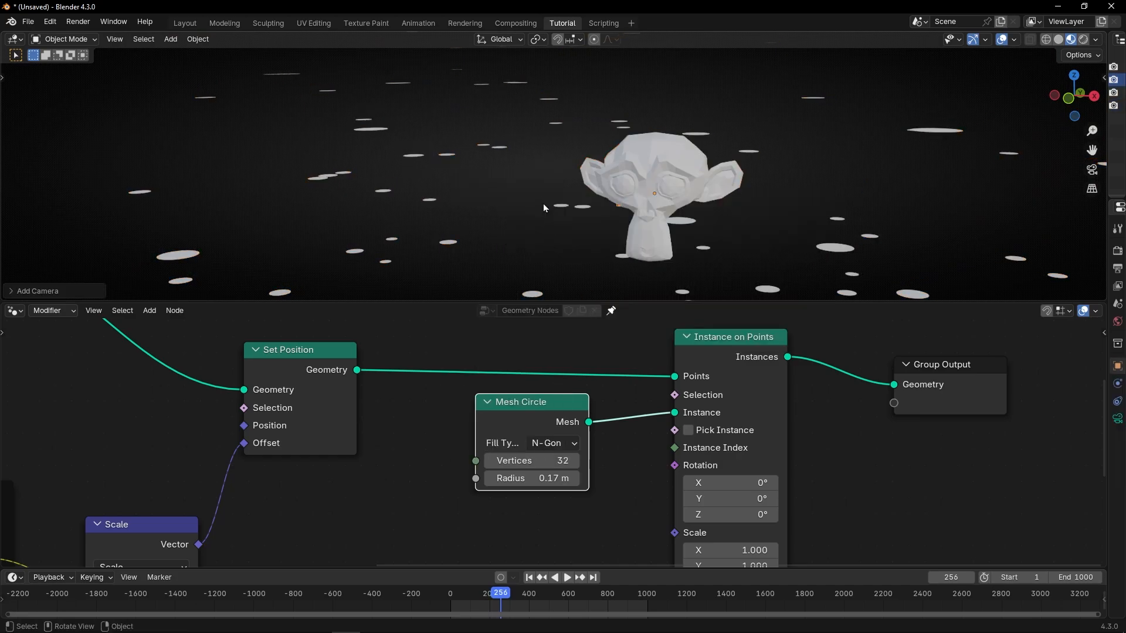
pyautogui.click(618, 206)
pyautogui.moveTo(618, 207)
pyautogui.mouseDown(button='middle')
pyautogui.moveTo(635, 236)
pyautogui.moveTo(640, 212)
pyautogui.moveTo(567, 208)
pyautogui.moveTo(622, 185)
pyautogui.mouseUp(button='middle')
pyautogui.press('ctrl+alt+KP_0')
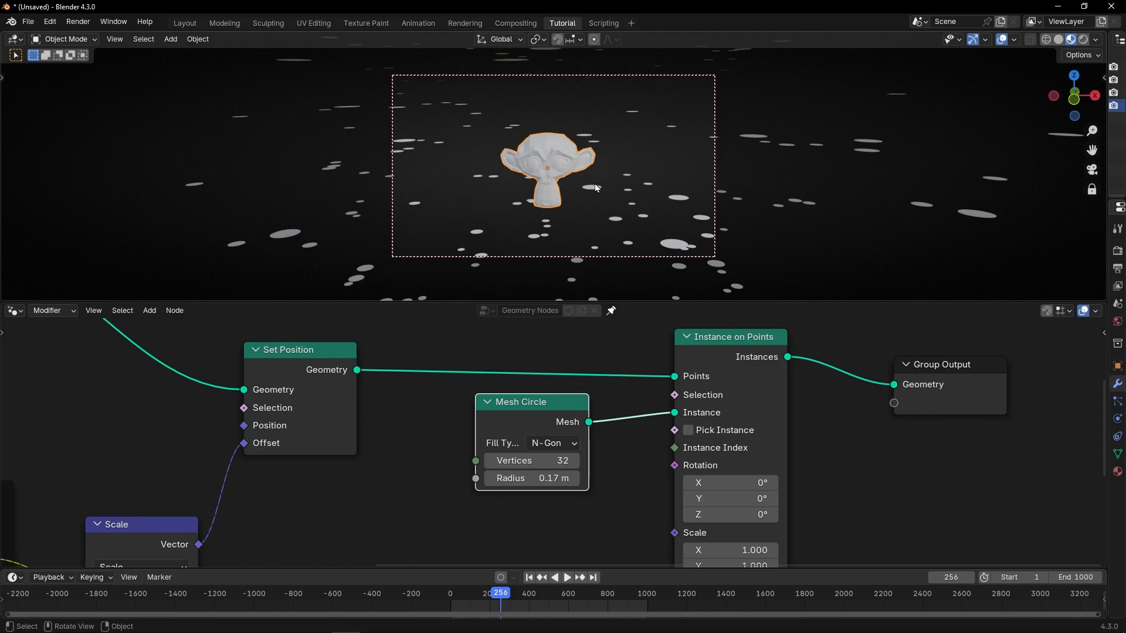
# Collapse the Mesh Circle node and add an Object Info node below it
pyautogui.click(490, 402)
pyautogui.keyDown('shift'); pyautogui.scroll(-1, 523, 419); pyautogui.keyUp('shift')
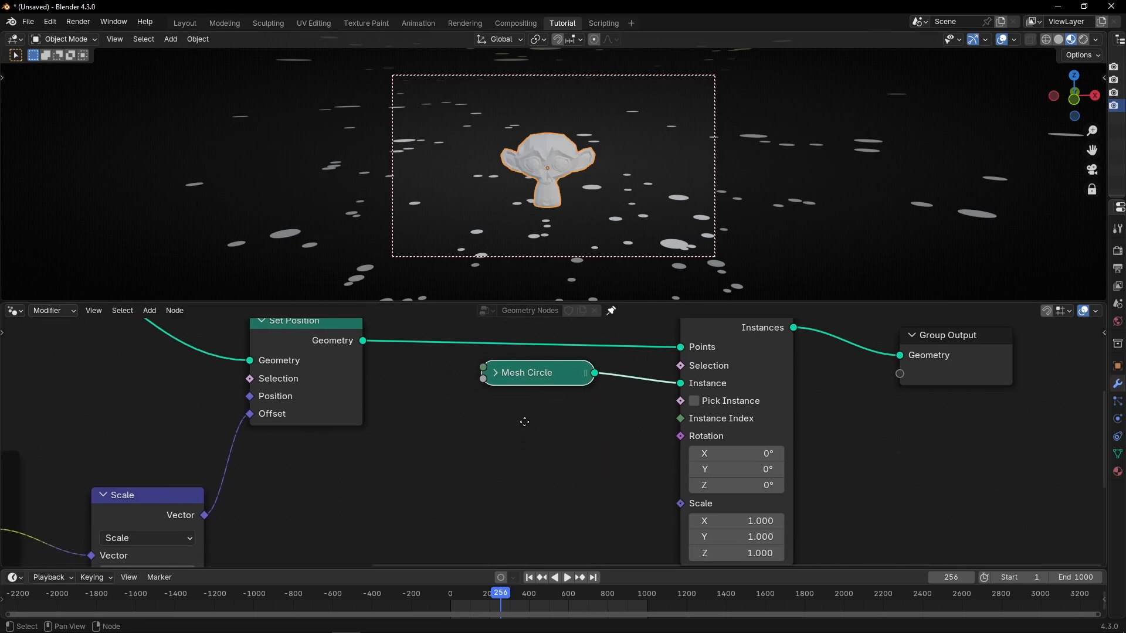
pyautogui.hotkey('shift', 'a')
pyautogui.moveTo(505, 445)
pyautogui.write('object')
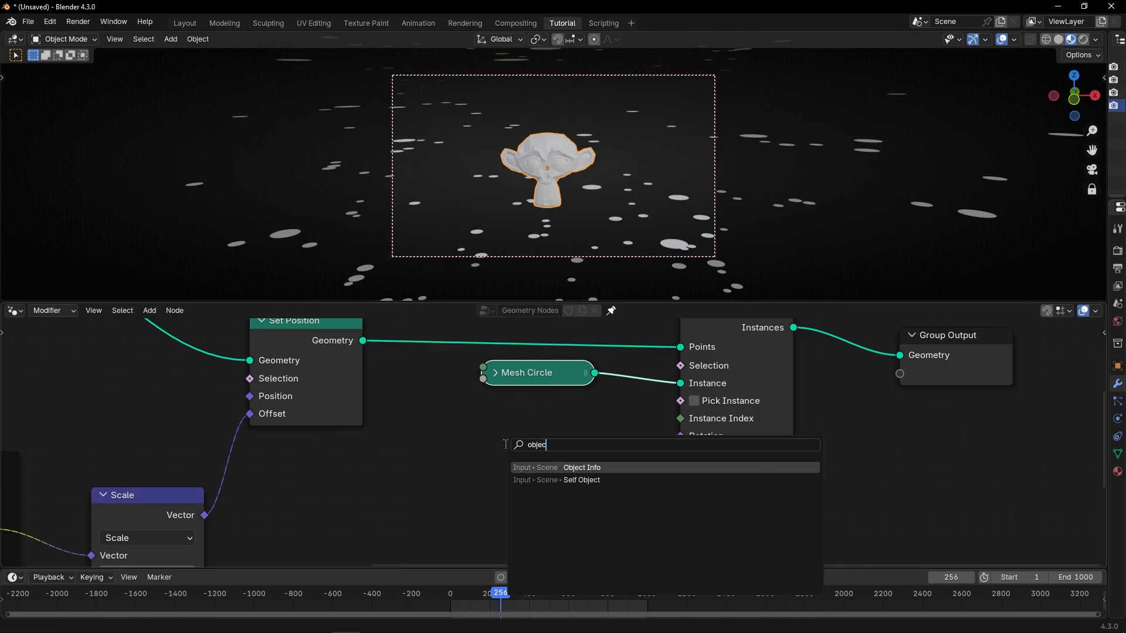
pyautogui.press('Return')
pyautogui.click(423, 399)
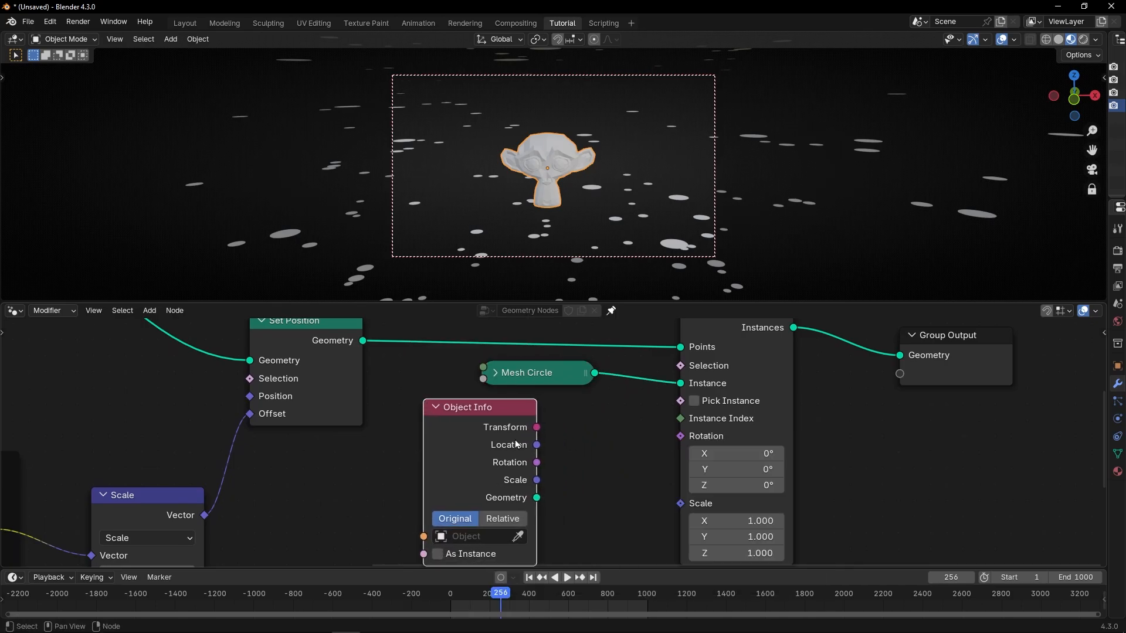
# Choose Camera in the Object Info node and connect its Rotation output to Instance on Points' Rotation input
pyautogui.moveTo(551, 452); pyautogui.dragTo(565, 410, button='middle')
pyautogui.click(499, 494)
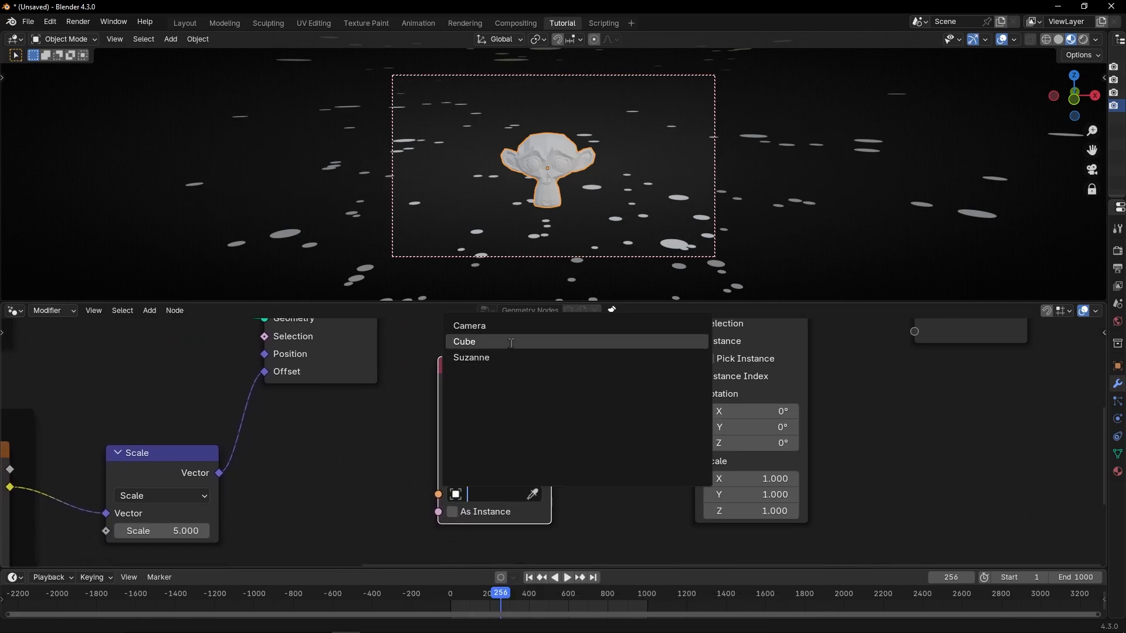
pyautogui.click(469, 325)
pyautogui.moveTo(544, 421); pyautogui.dragTo(694, 396)
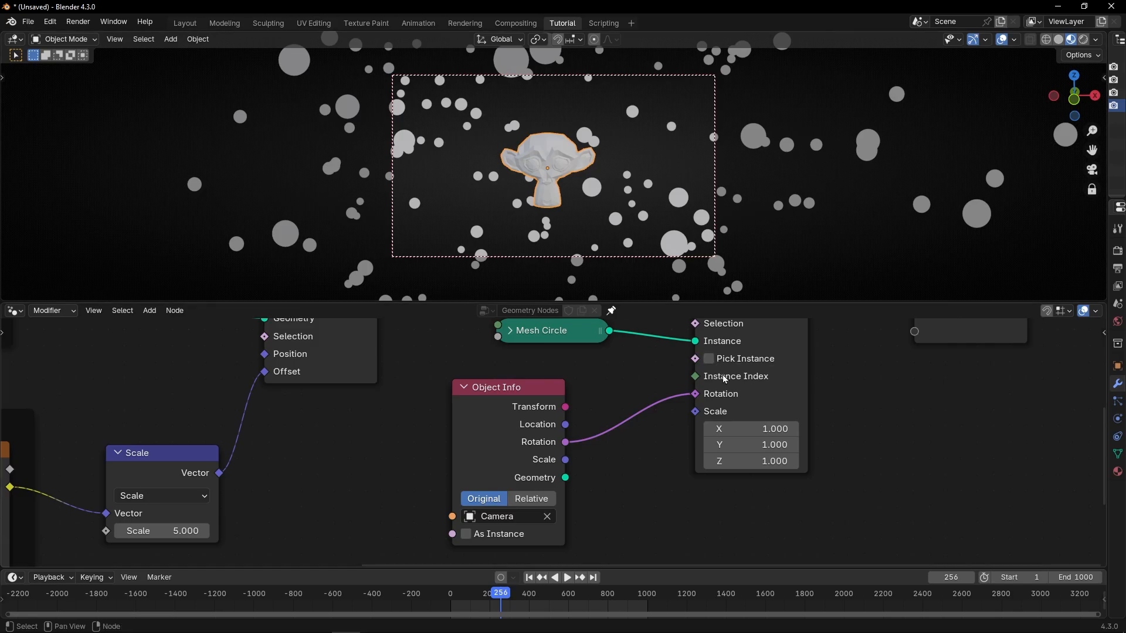
pyautogui.moveTo(499, 393); pyautogui.dragTo(541, 384)
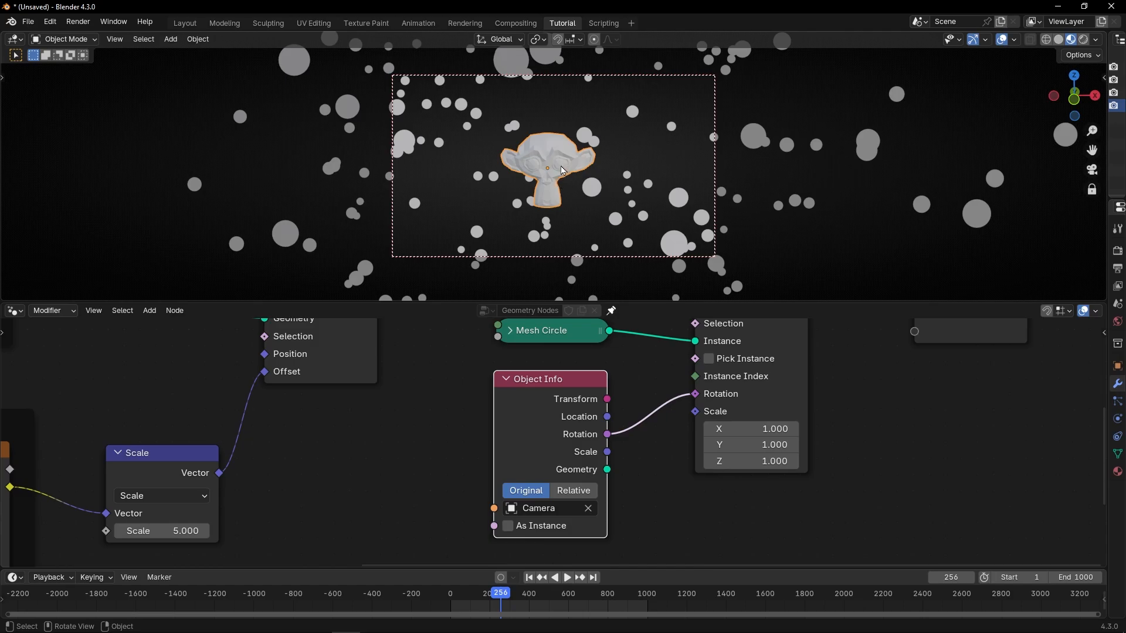
# Align the camera to a different angle on the monkey head and collapse the Object Info node
pyautogui.moveTo(563, 171); pyautogui.dragTo(563, 223, button='middle')
pyautogui.click(507, 380)
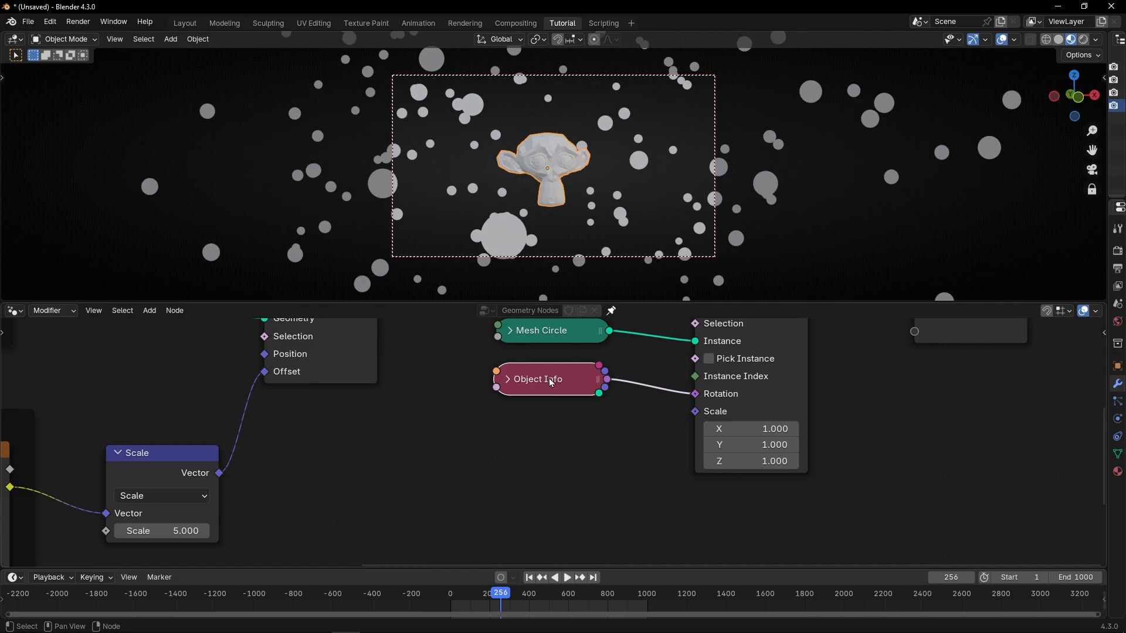
pyautogui.moveTo(551, 382); pyautogui.dragTo(565, 389)
# Examine from outside the camera view how the circles face the camera, and return to the camera view
pyautogui.press('KP_0')
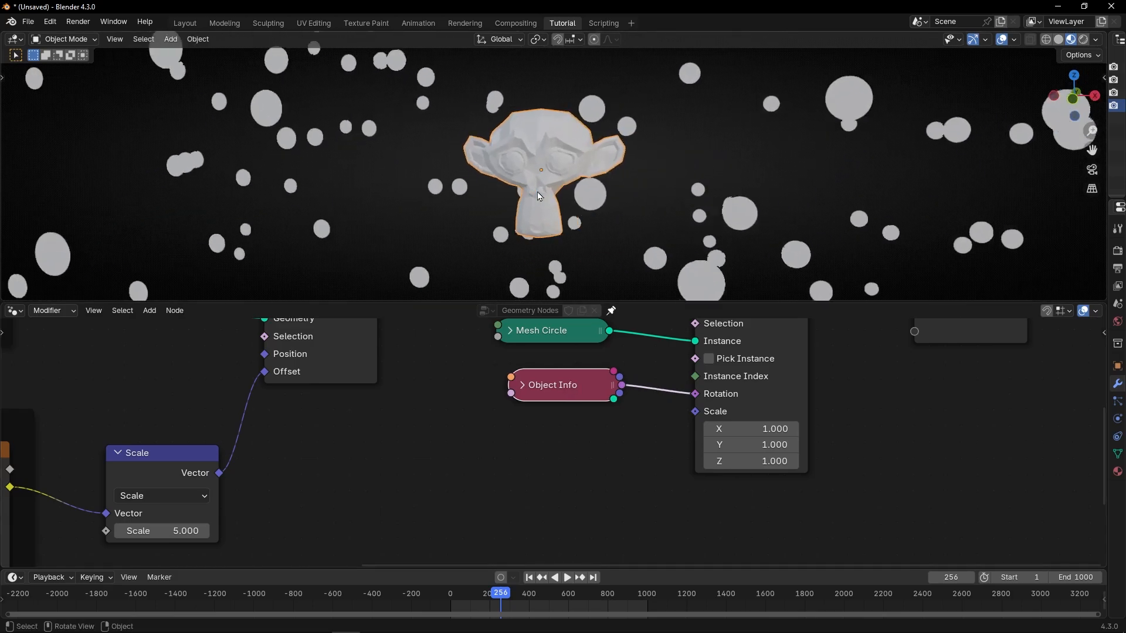
pyautogui.scroll(-6, 542, 197)
pyautogui.moveTo(604, 191); pyautogui.dragTo(328, 169, button='middle')
pyautogui.scroll(2, 281, 164)
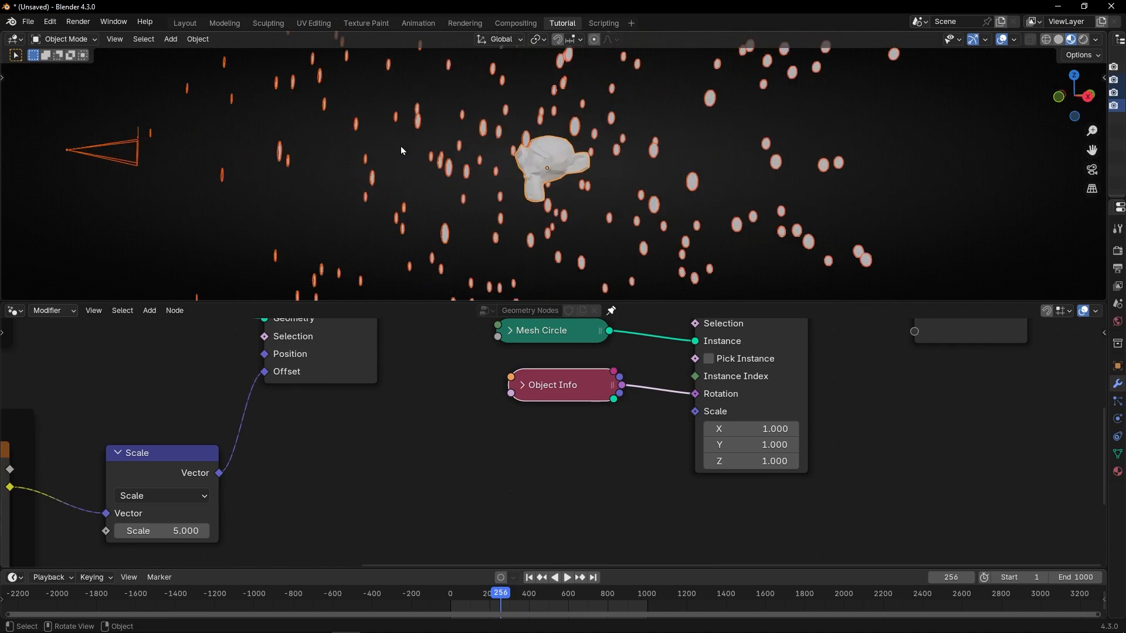
pyautogui.press('KP_0')
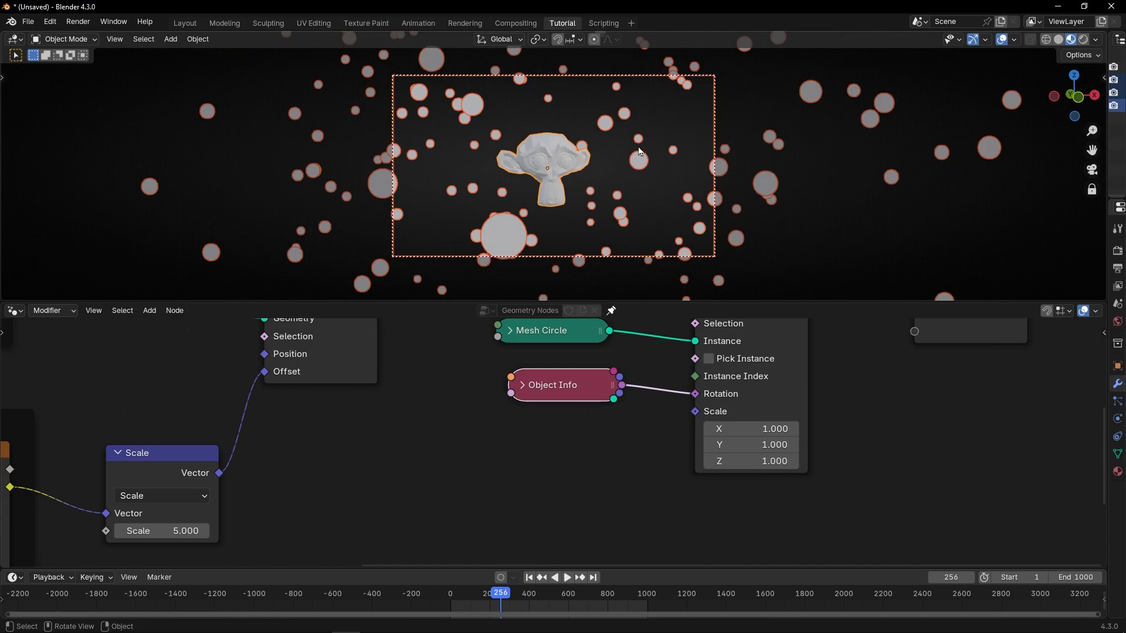
# Add a Random Value node below the Object Info node
pyautogui.scroll(2, 593, 505)
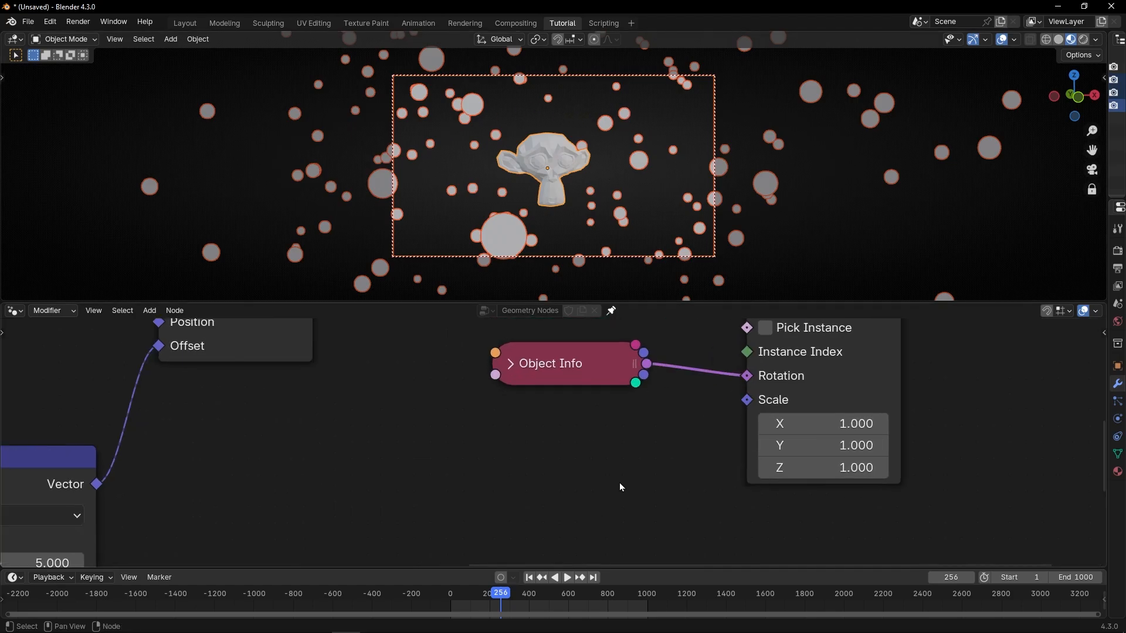
pyautogui.hotkey('shift', 'a')
pyautogui.write('random')
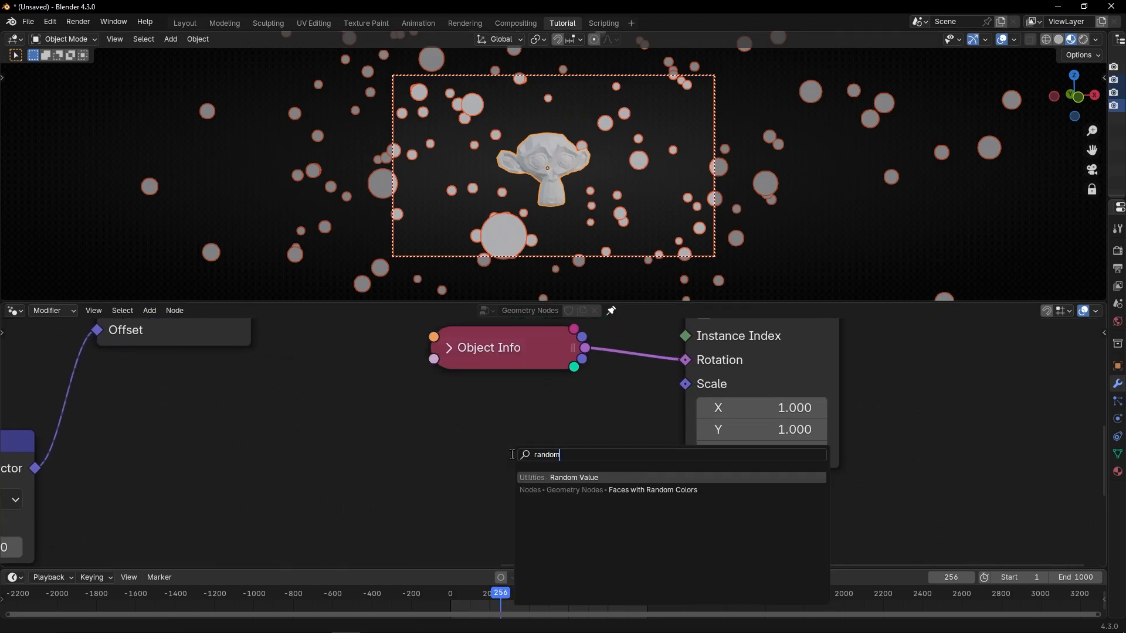
pyautogui.press('Return')
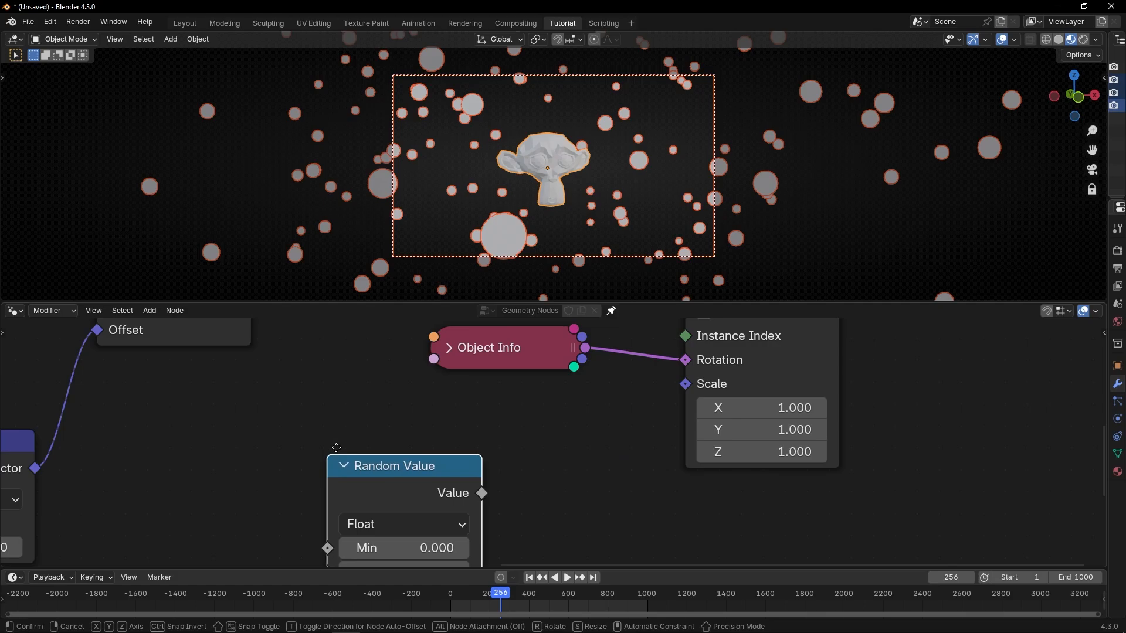
pyautogui.click(452, 393)
pyautogui.moveTo(656, 493); pyautogui.dragTo(641, 456, button='middle')
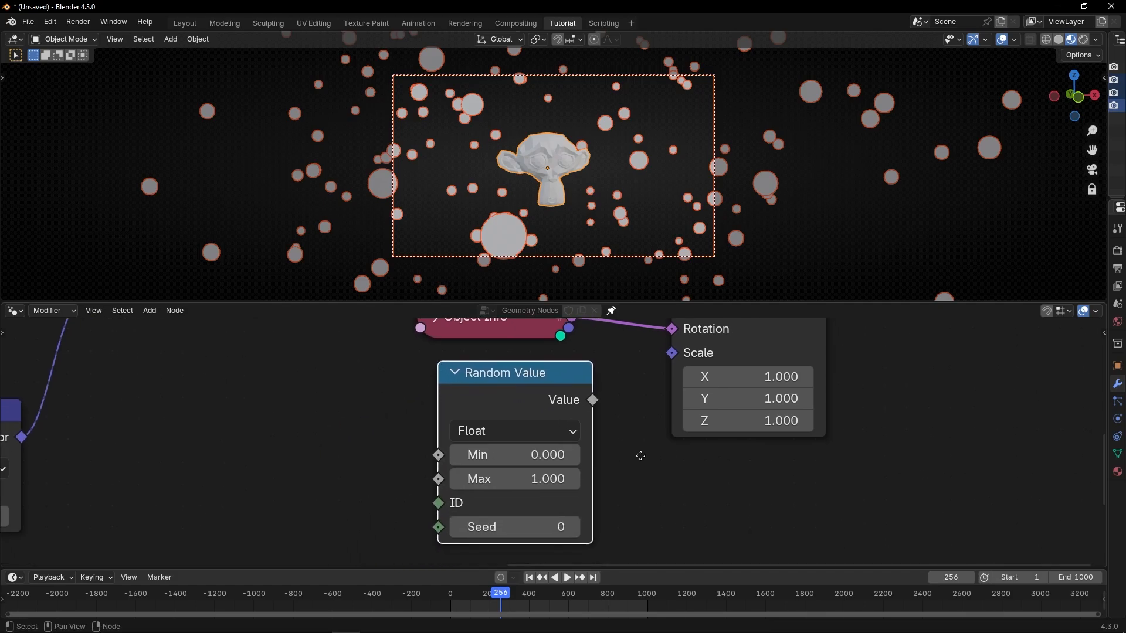
# Set the Random Value node's Min to 0.1 and Max to 0.43, and connect its Value output to Instance on Points' Scale input
pyautogui.click(531, 451)
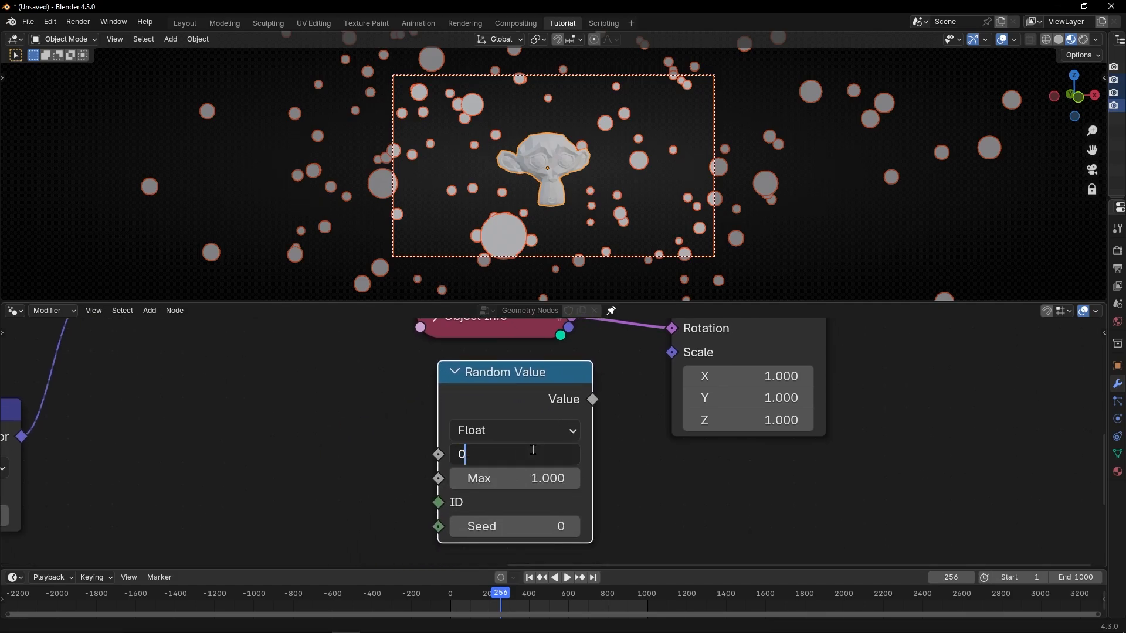
pyautogui.write('0.1')
pyautogui.press('Return')
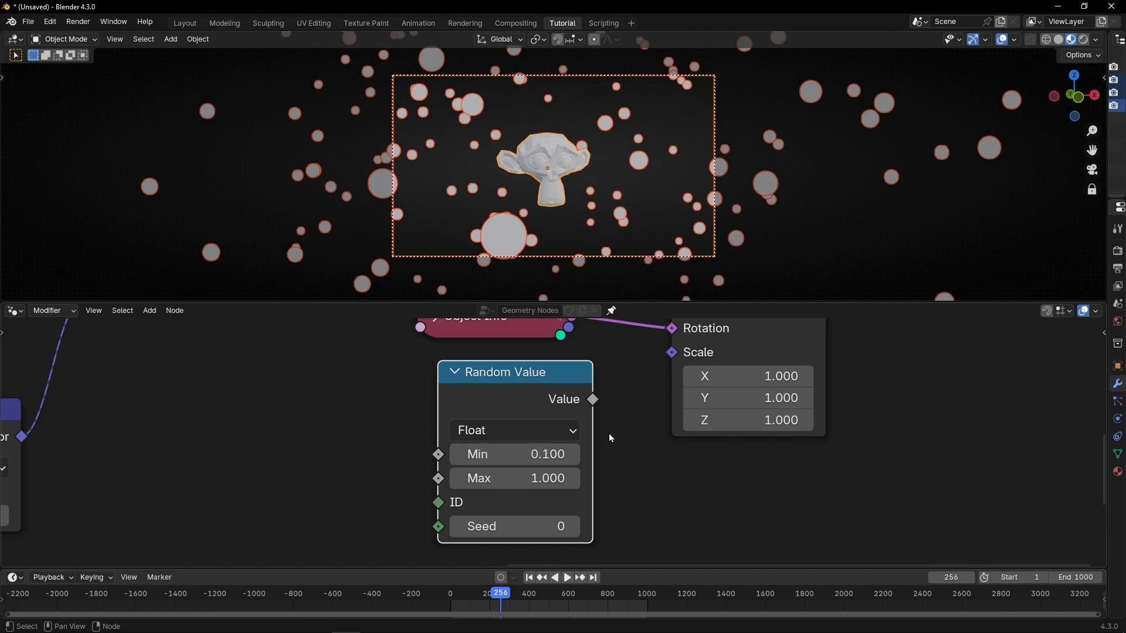
pyautogui.moveTo(594, 400); pyautogui.dragTo(672, 352)
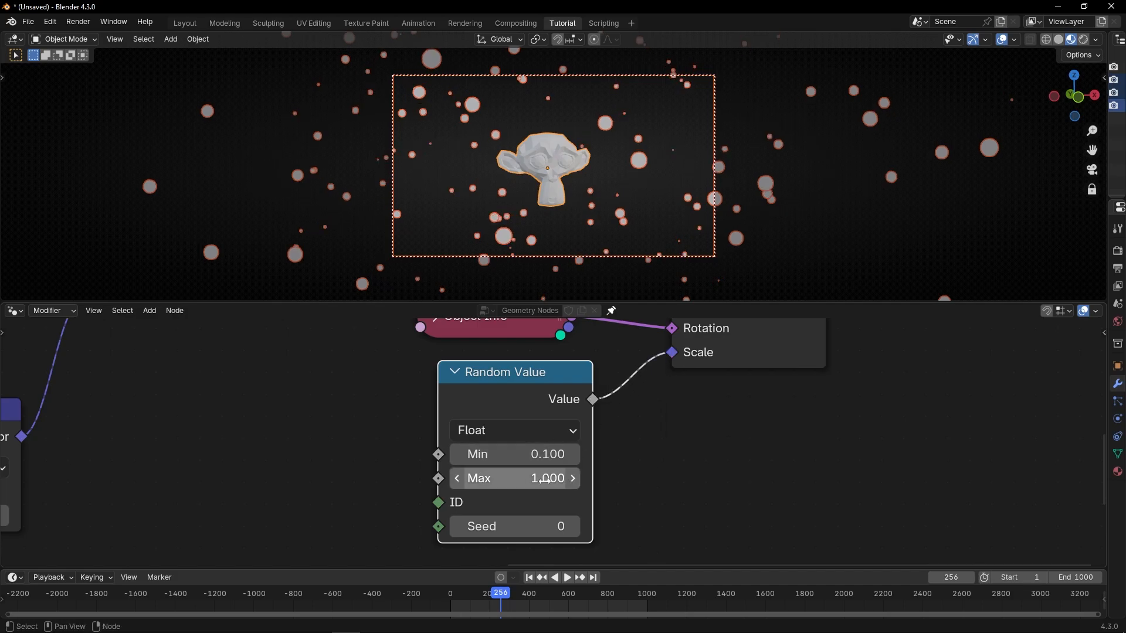
pyautogui.moveTo(528, 478); pyautogui.dragTo(449, 479)
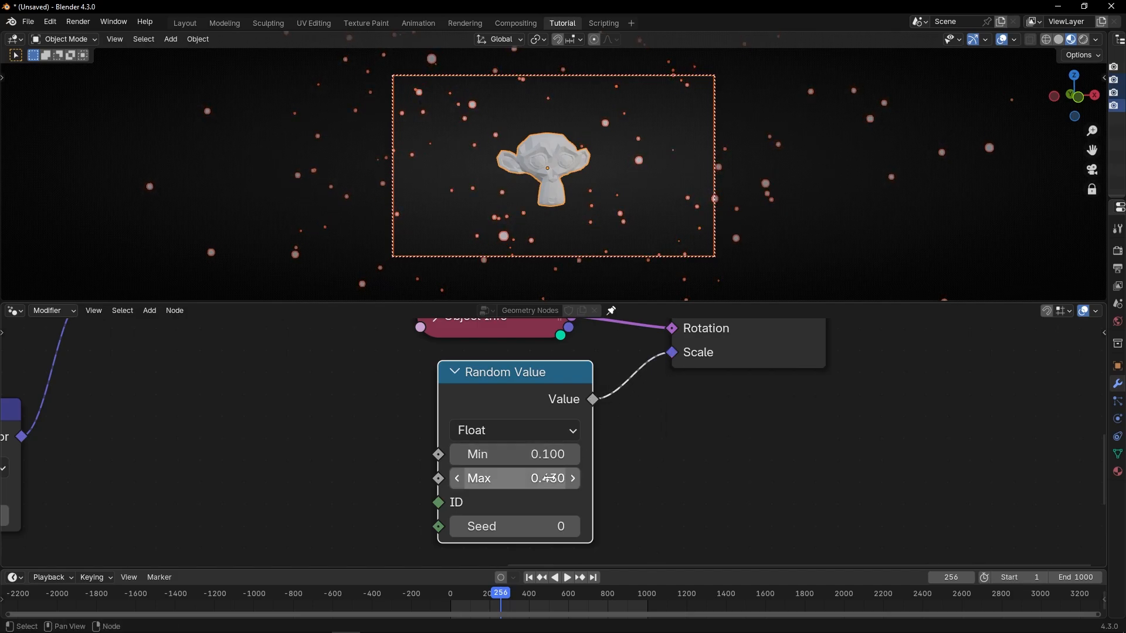
# Switch the viewport to rendered shading and insert a Set Material node between Instance on Points and Group Output
pyautogui.click(602, 167)
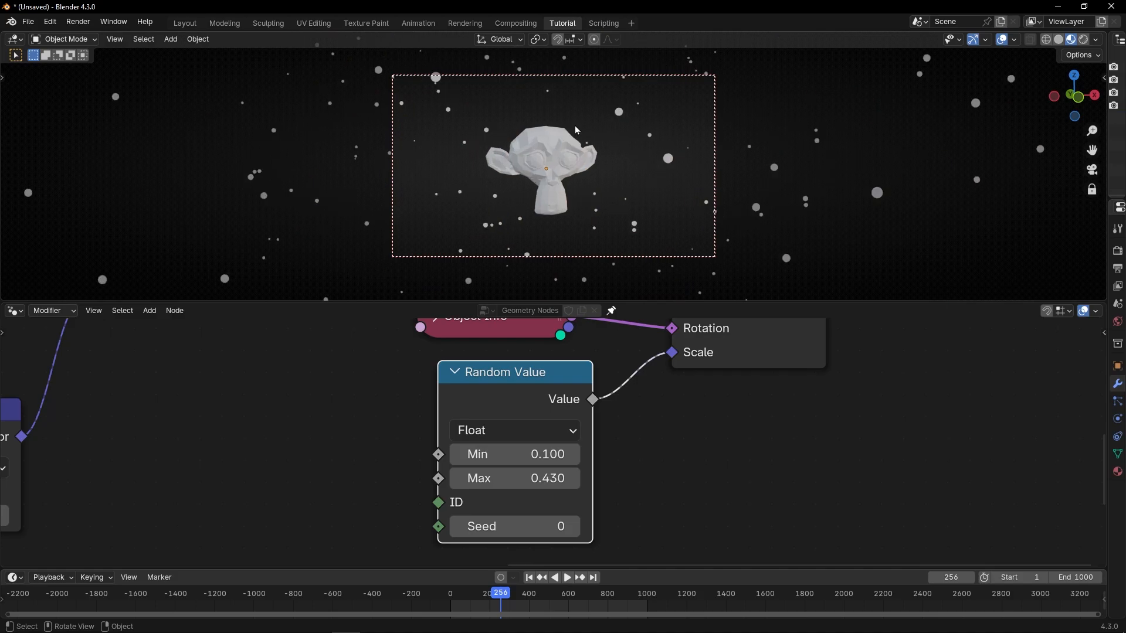
pyautogui.click(1083, 39)
pyautogui.scroll(-2, 755, 399)
pyautogui.hotkey('ctrl', 'space')
pyautogui.moveTo(769, 322); pyautogui.dragTo(641, 372, button='middle')
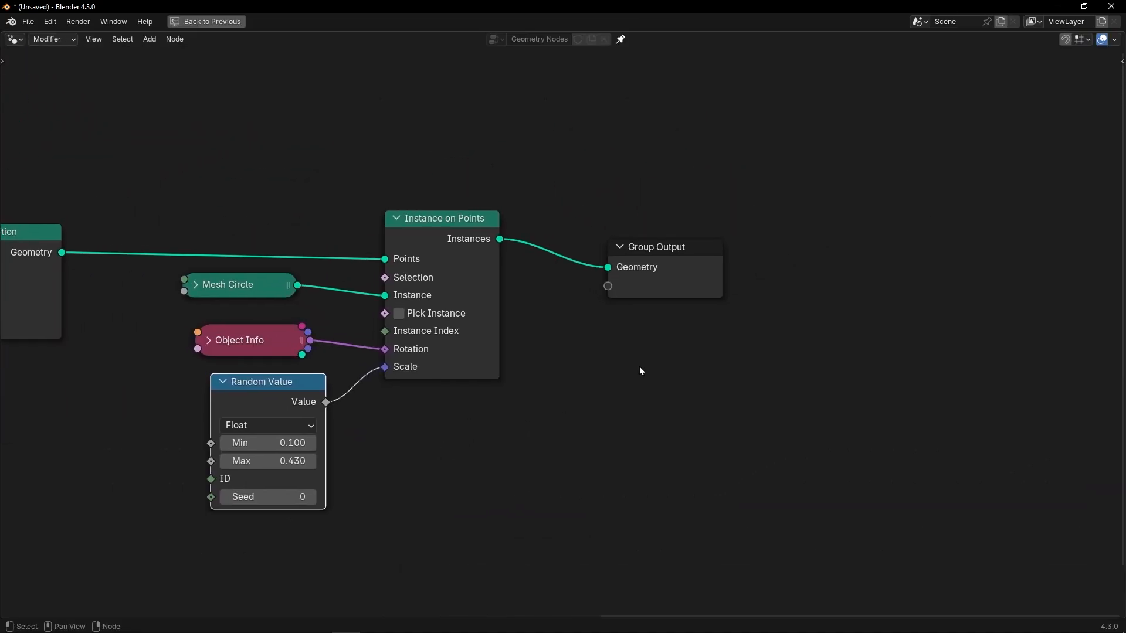
pyautogui.moveTo(715, 267); pyautogui.dragTo(828, 249)
pyautogui.hotkey('shift', 'a')
pyautogui.write('set mat')
pyautogui.press('Return')
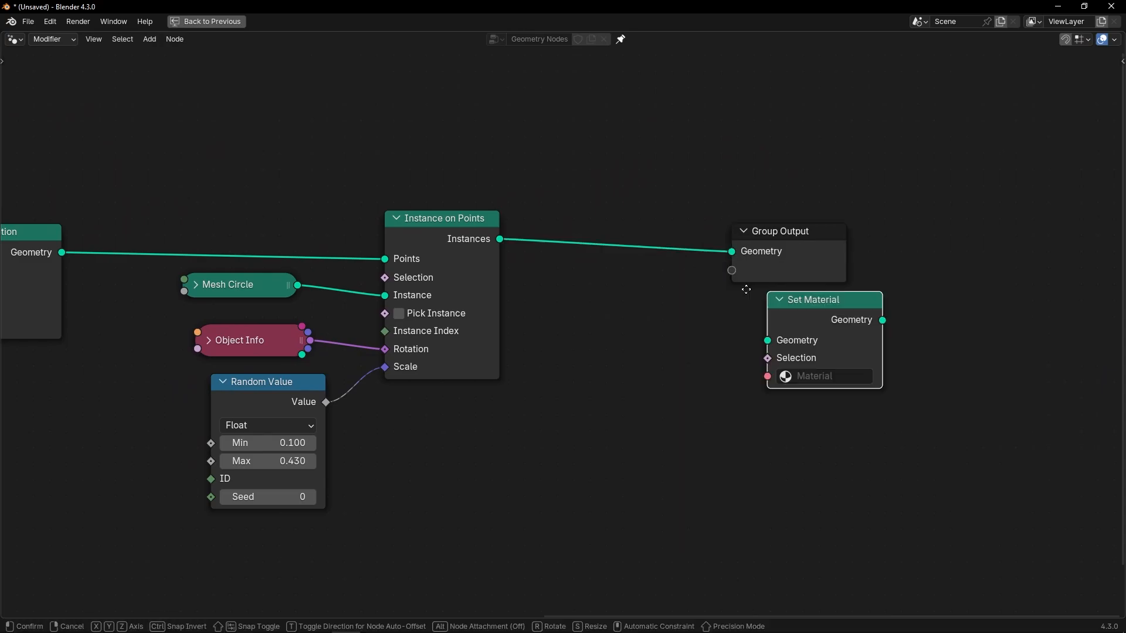
pyautogui.click(611, 216)
# Assign the existing Material in the Set Material node and restore the split layout
pyautogui.click(654, 292)
pyautogui.click(656, 331)
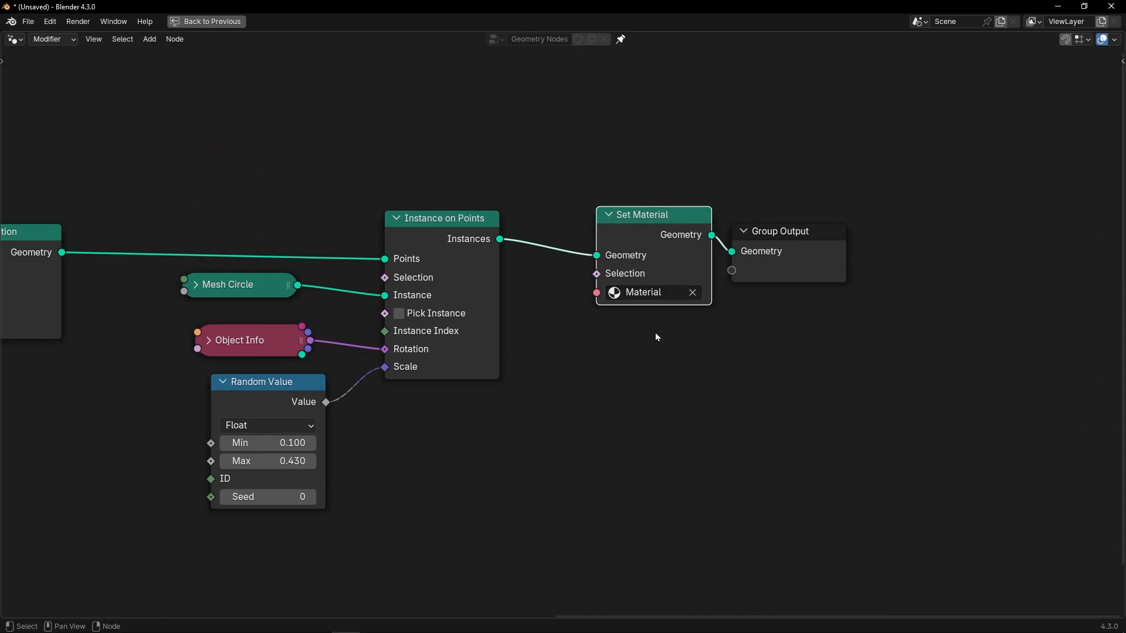
pyautogui.hotkey('ctrl', 'space')
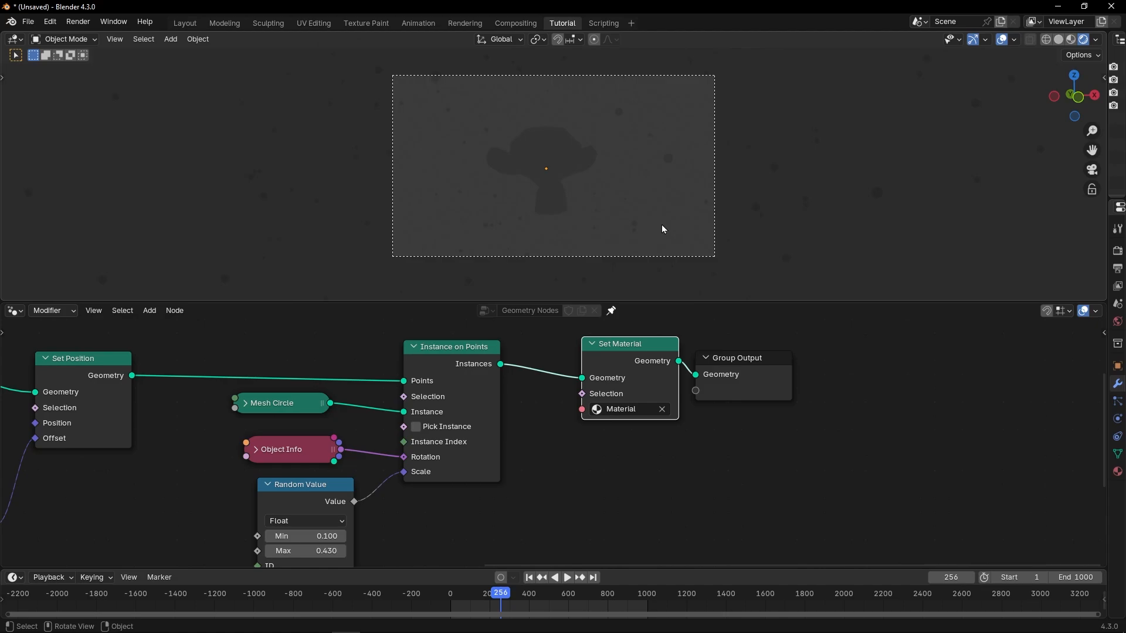
# Set the world light strength to 0 and add an area light above the monkey head
pyautogui.press('n')
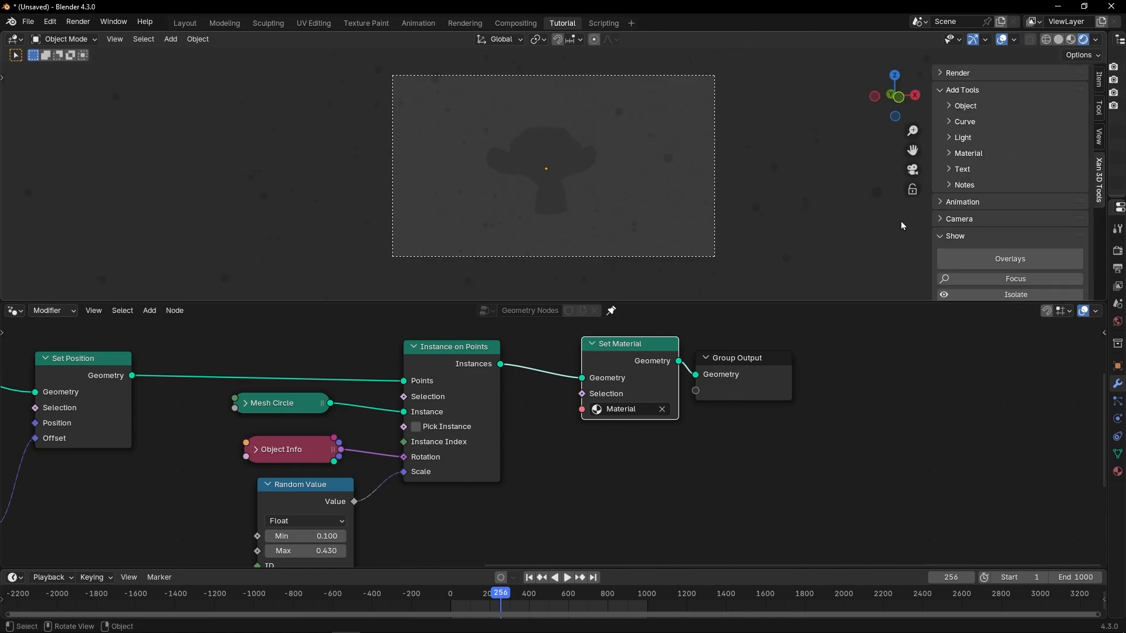
pyautogui.click(966, 137)
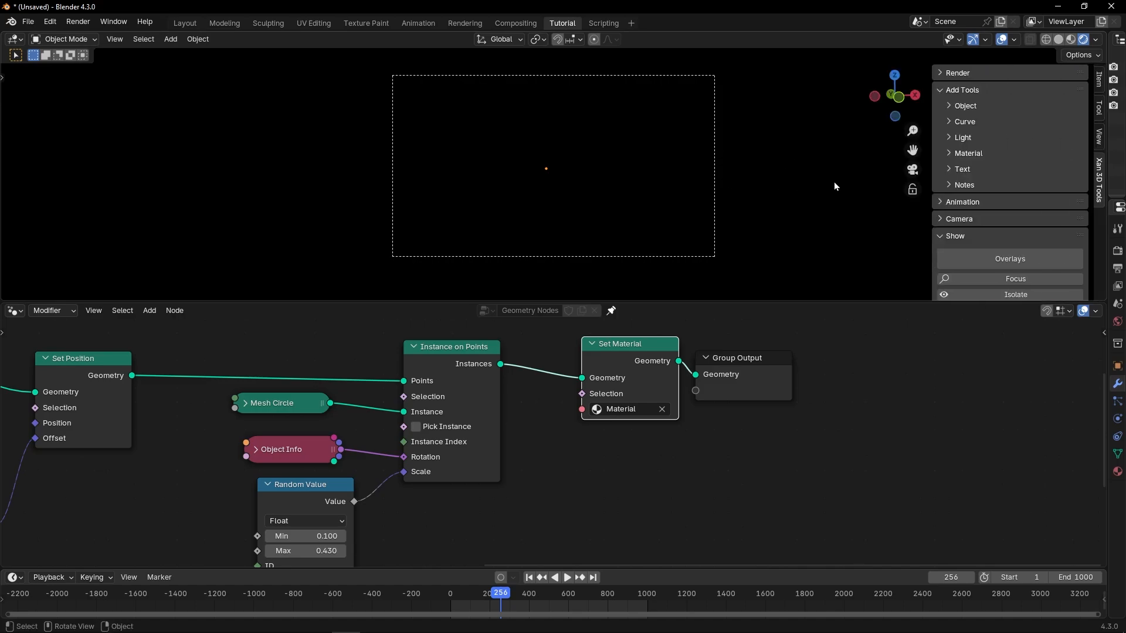
pyautogui.click(961, 137)
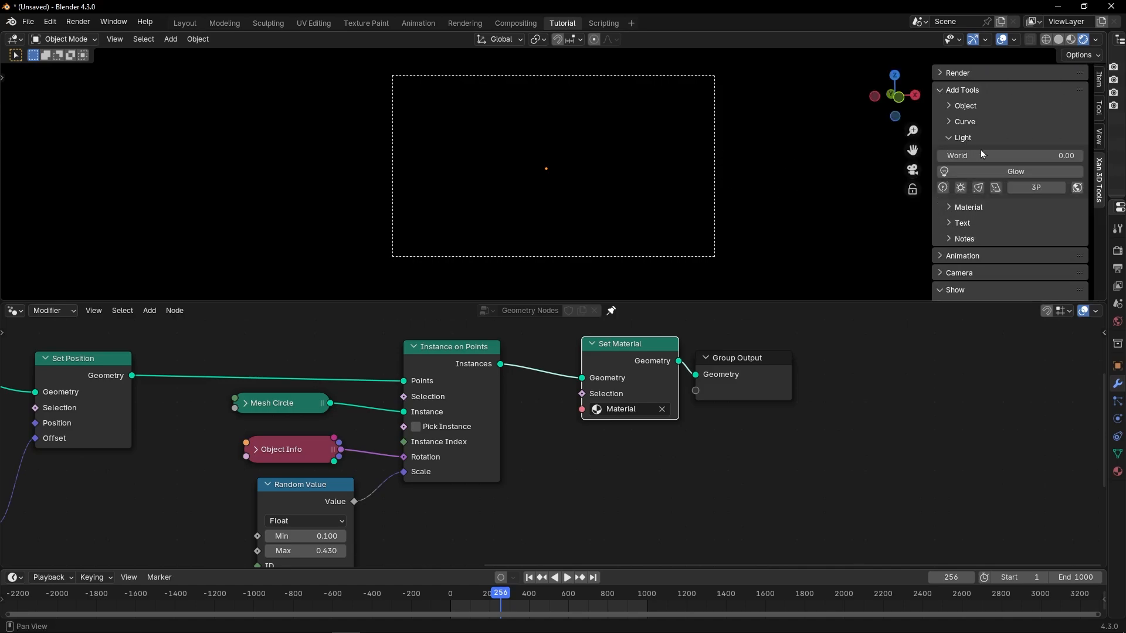
pyautogui.click(995, 187)
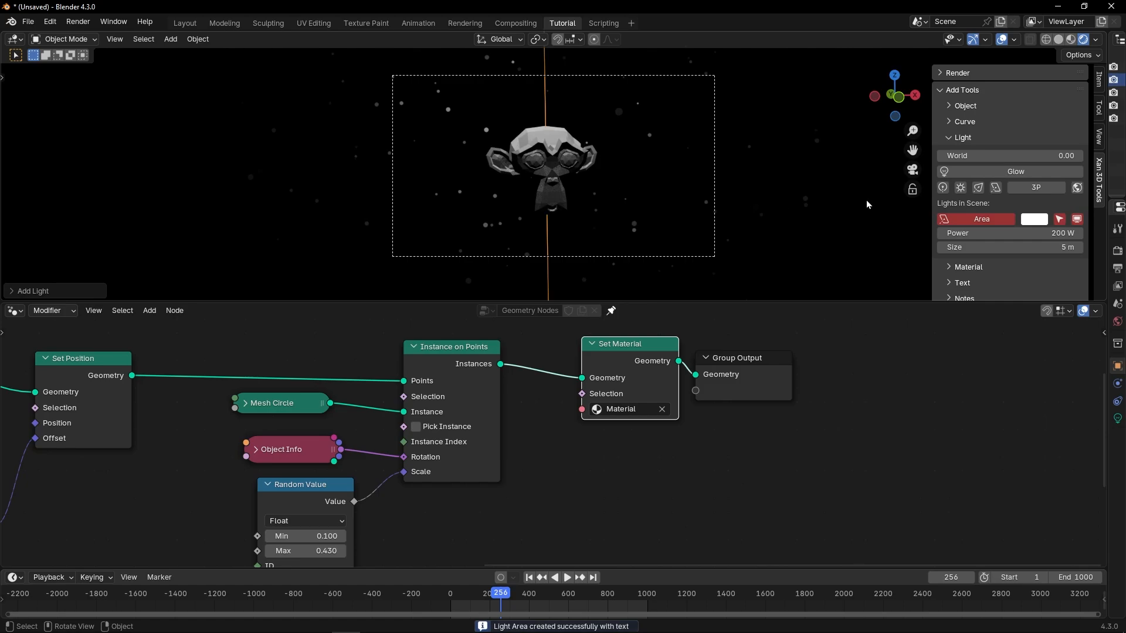
pyautogui.press('n')
pyautogui.click(171, 39)
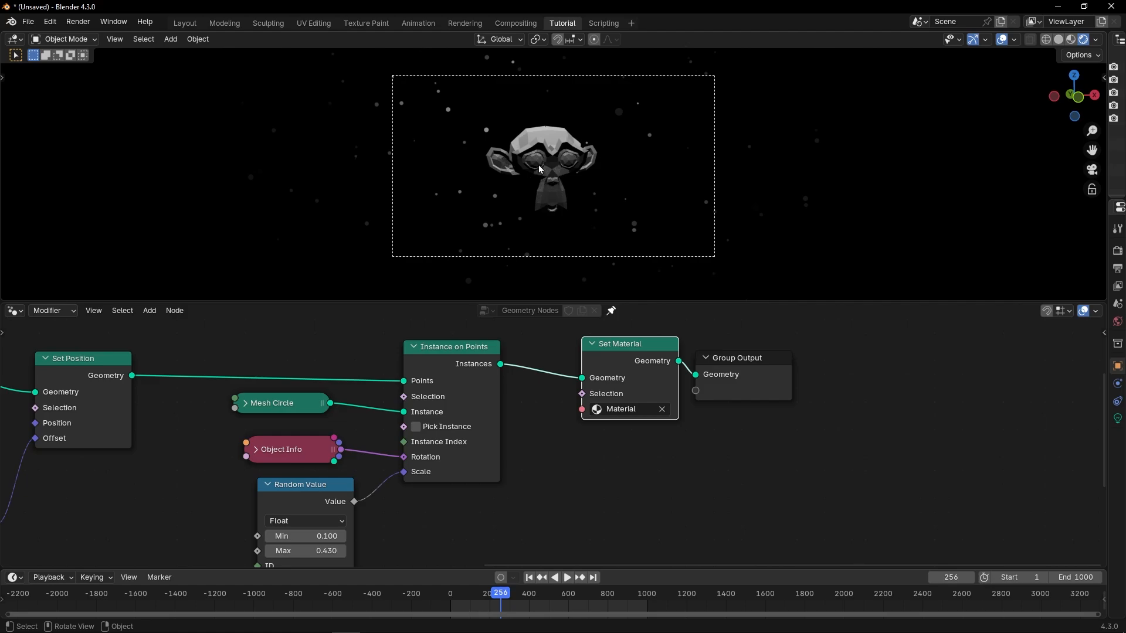
# Examine the lit monkey head and the surrounding particles up close in the rendered camera view
pyautogui.scroll(5, 541, 155)
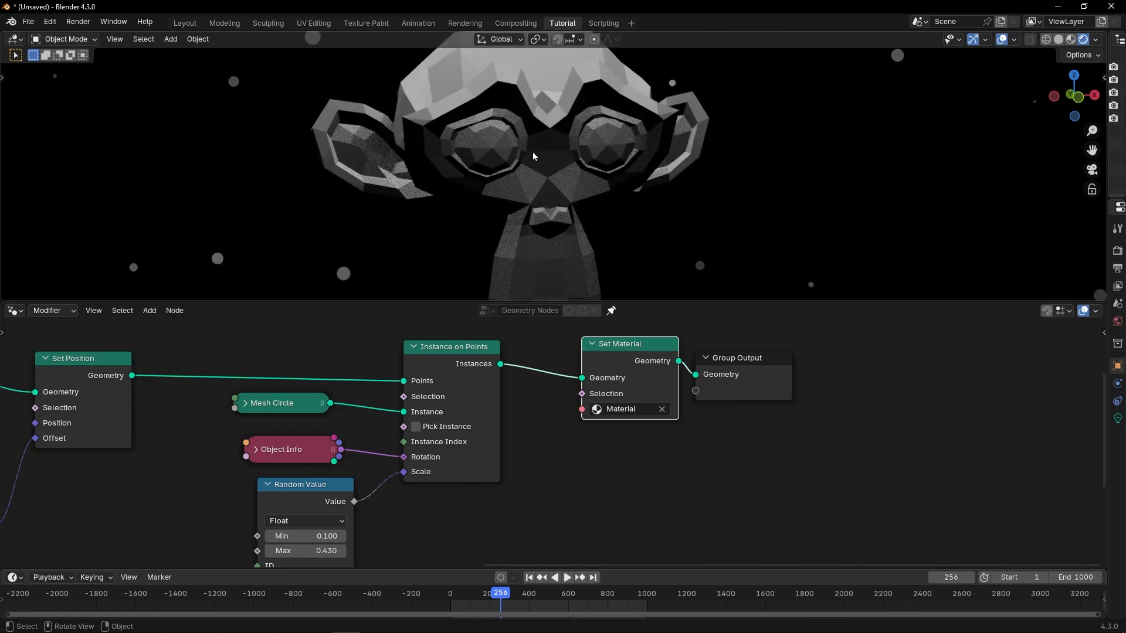
pyautogui.scroll(-3, 533, 152)
pyautogui.scroll(2, 502, 146)
pyautogui.scroll(-3, 501, 146)
pyautogui.scroll(6, 445, 176)
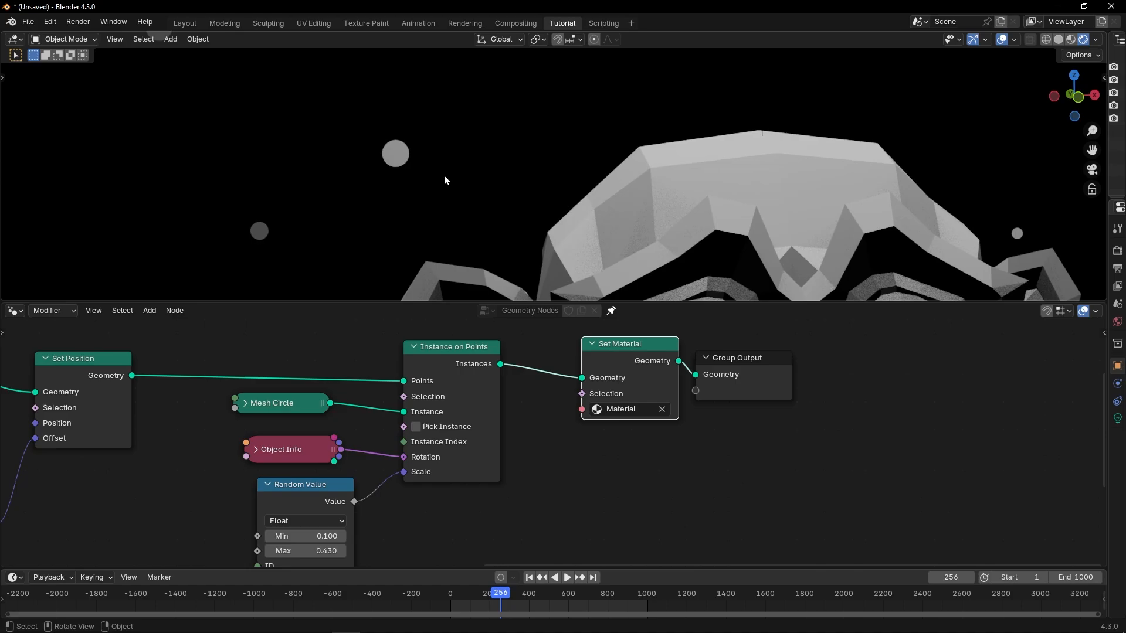
pyautogui.scroll(-7, 406, 162)
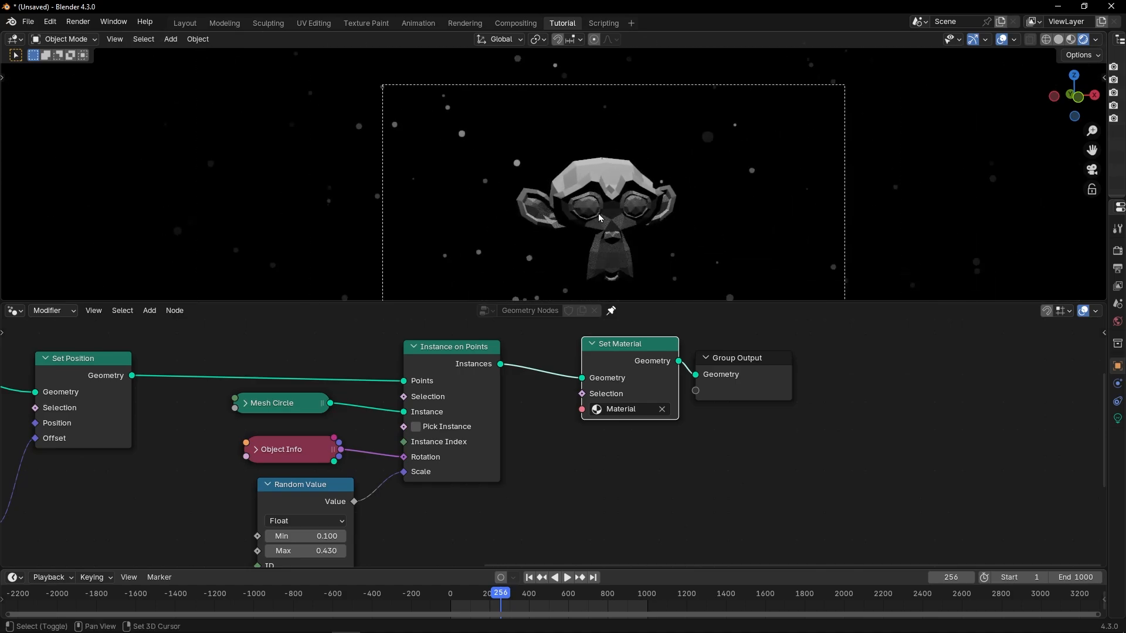
pyautogui.scroll(-1, 517, 172)
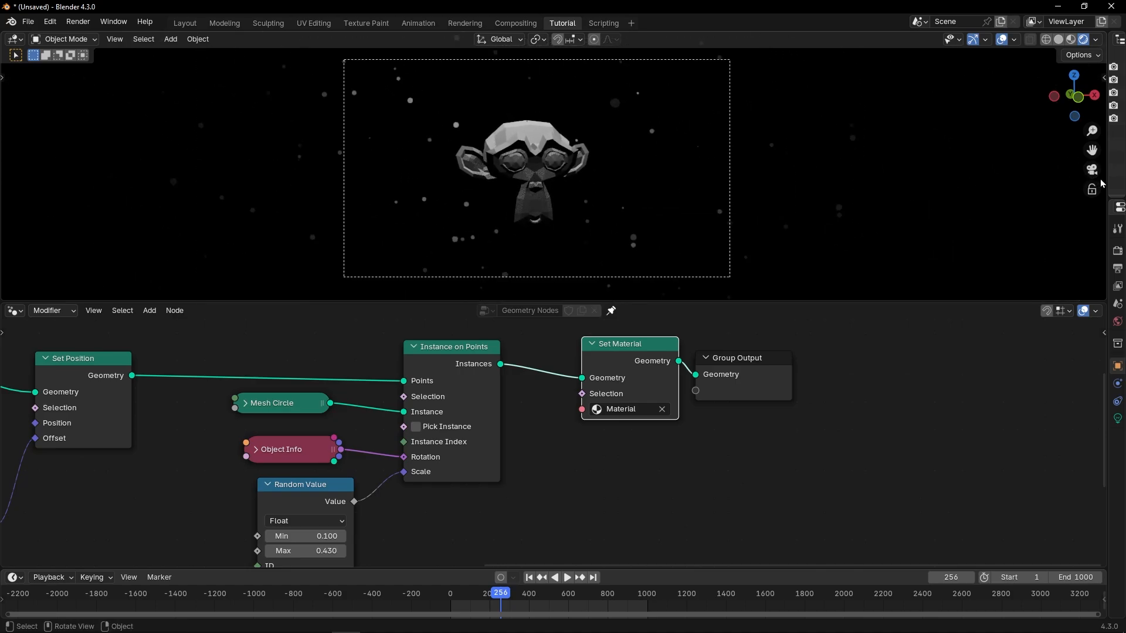
# Enable depth of field on the camera and pick the Suzanne monkey head as its focus object
pyautogui.moveTo(1105, 183); pyautogui.dragTo(889, 184)
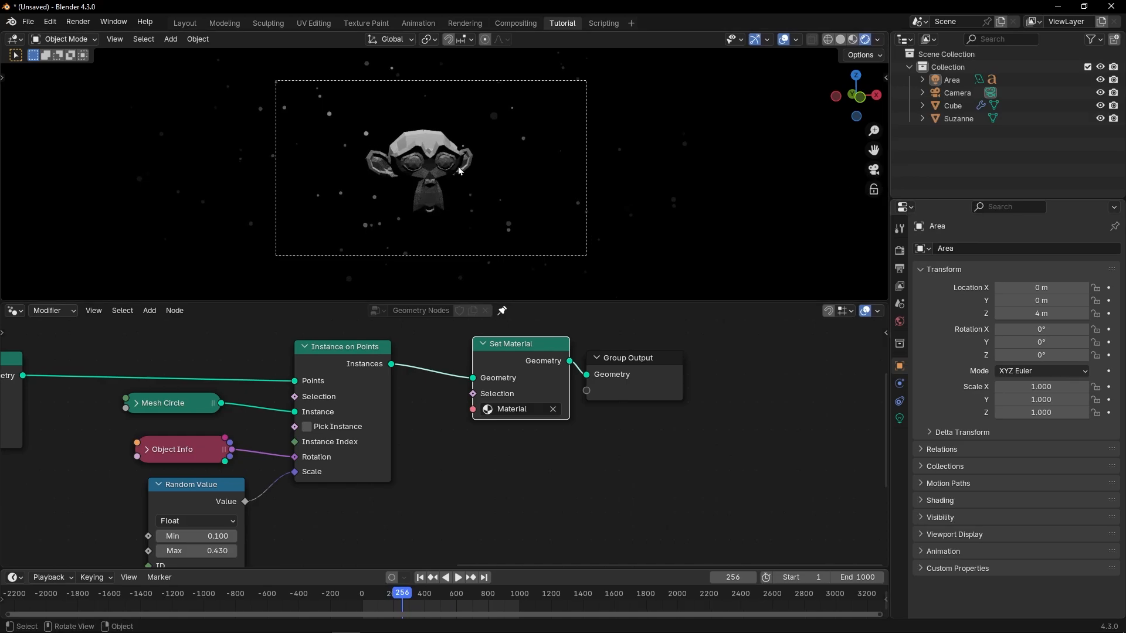
pyautogui.scroll(2, 446, 172)
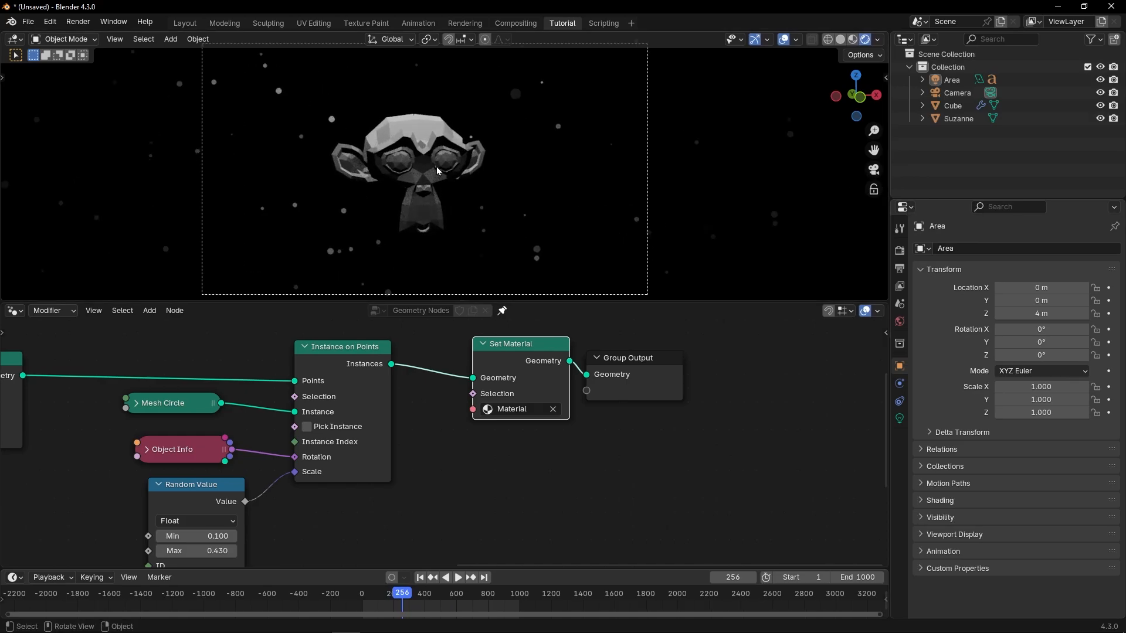
pyautogui.click(957, 92)
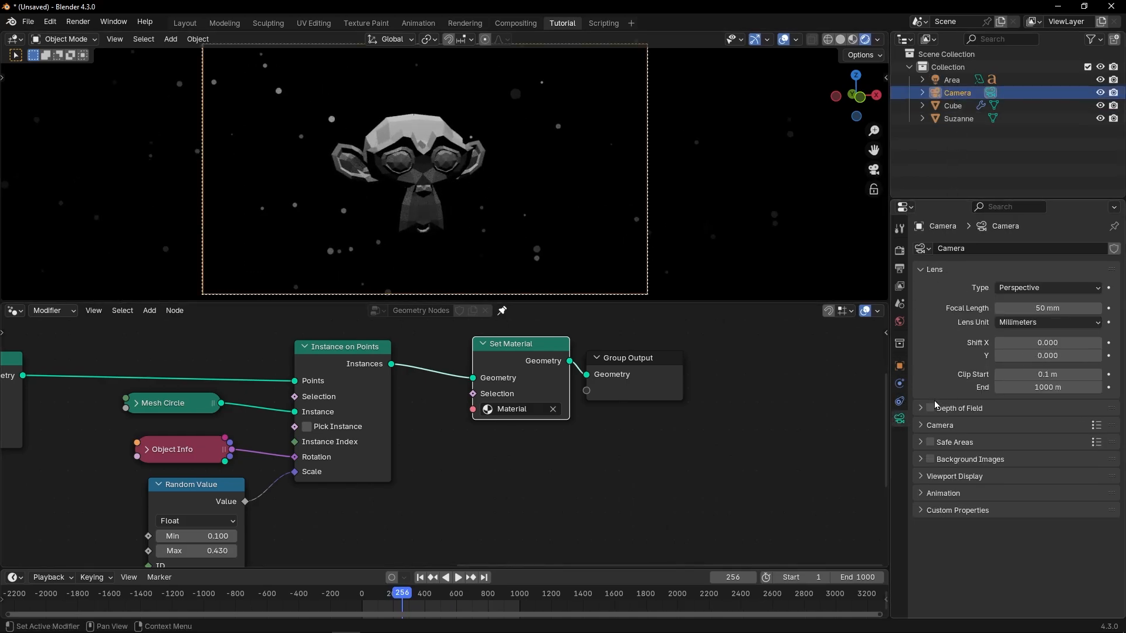
pyautogui.click(929, 409)
pyautogui.click(923, 409)
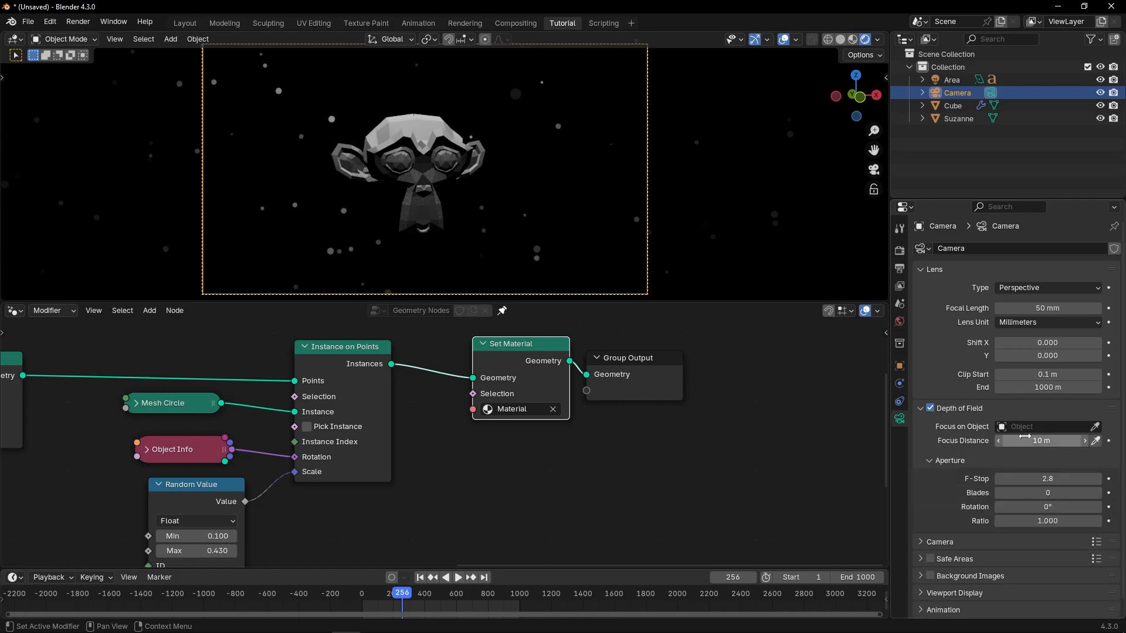
pyautogui.click(1095, 427)
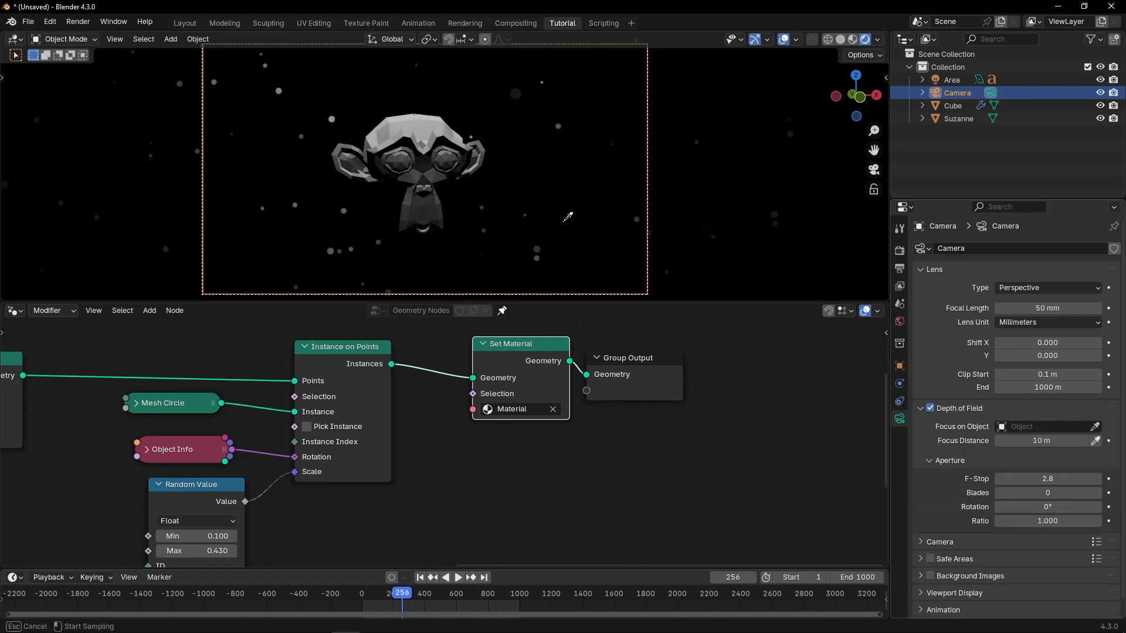
pyautogui.click(425, 138)
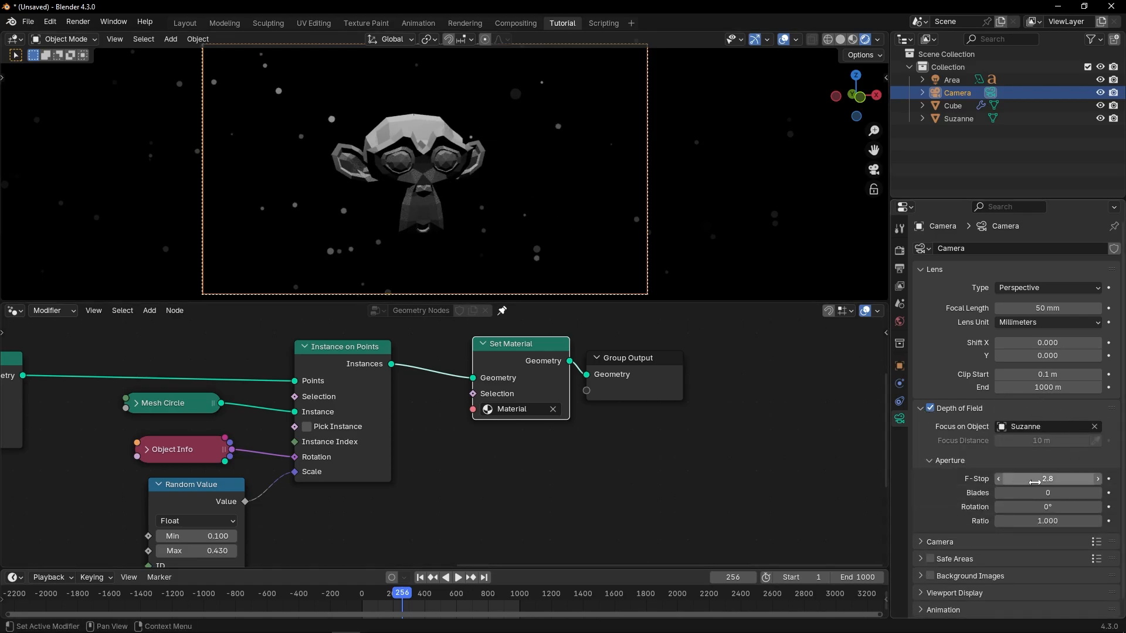
# Lower the camera's F-Stop to 0.1 and preview the particle blur in the maximized viewport
pyautogui.moveTo(1049, 479); pyautogui.dragTo(1043, 479)
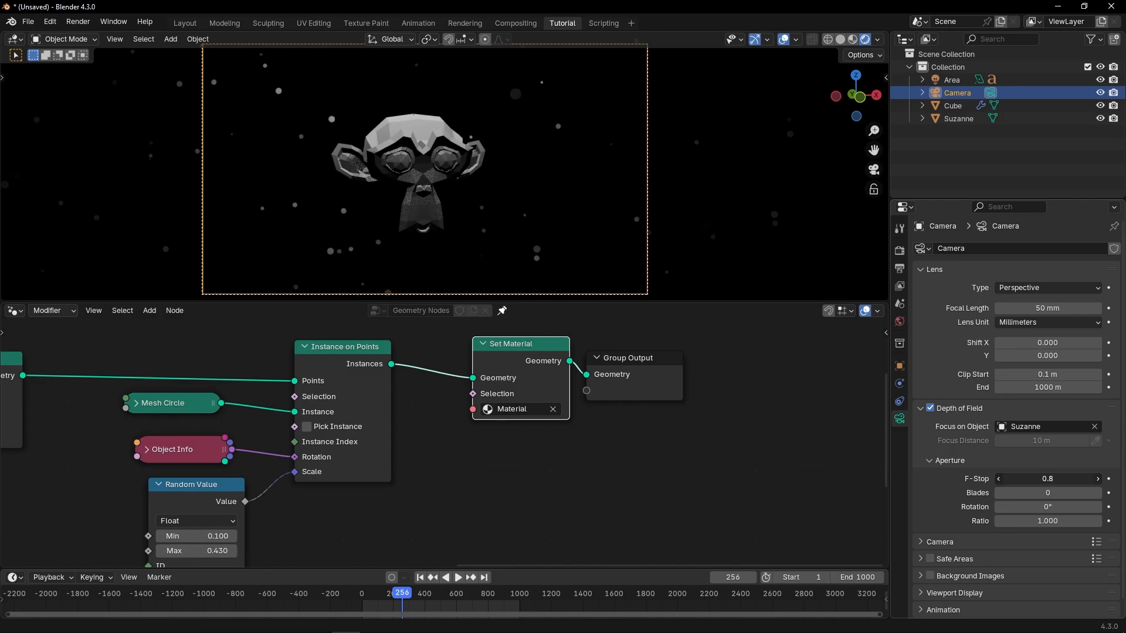
pyautogui.hotkey('ctrl', 'space')
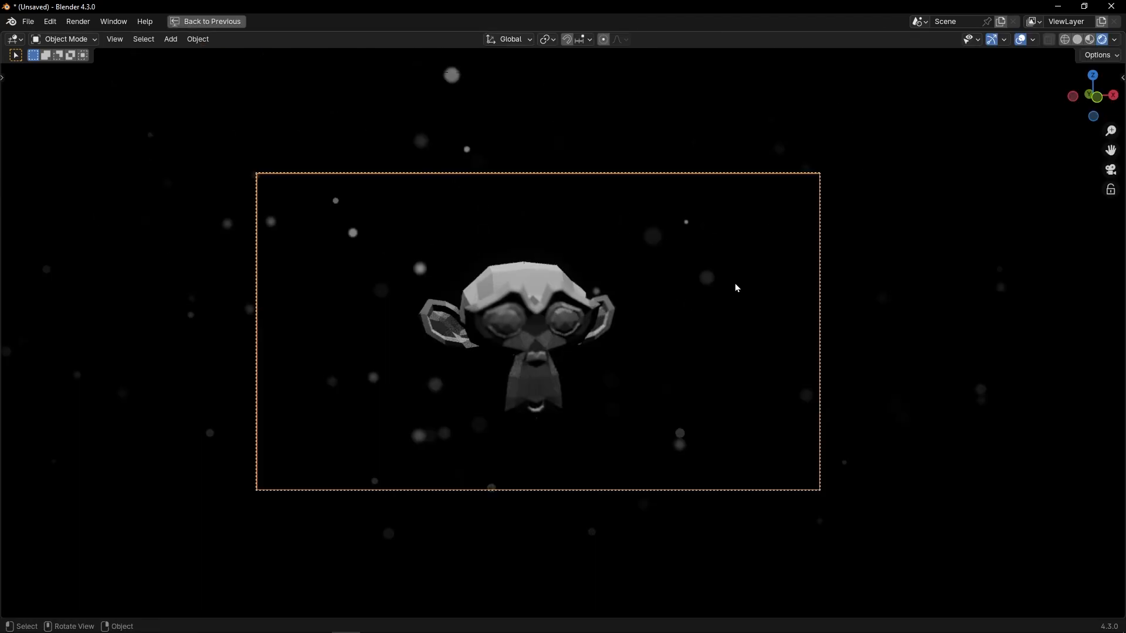
pyautogui.scroll(2, 734, 283)
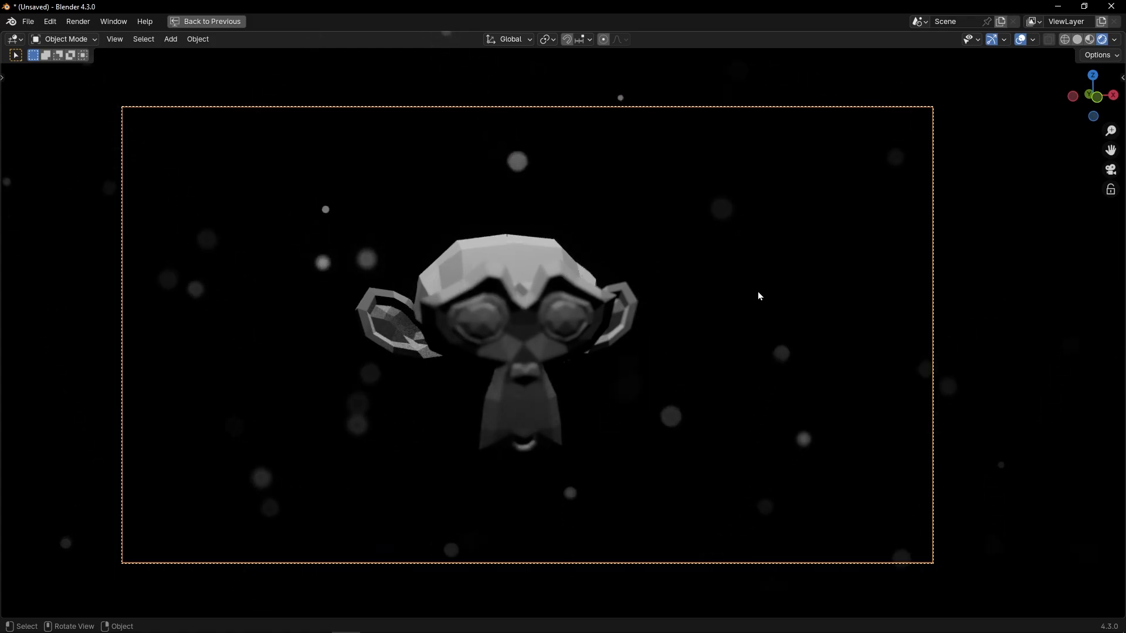
pyautogui.hotkey('ctrl', 'space')
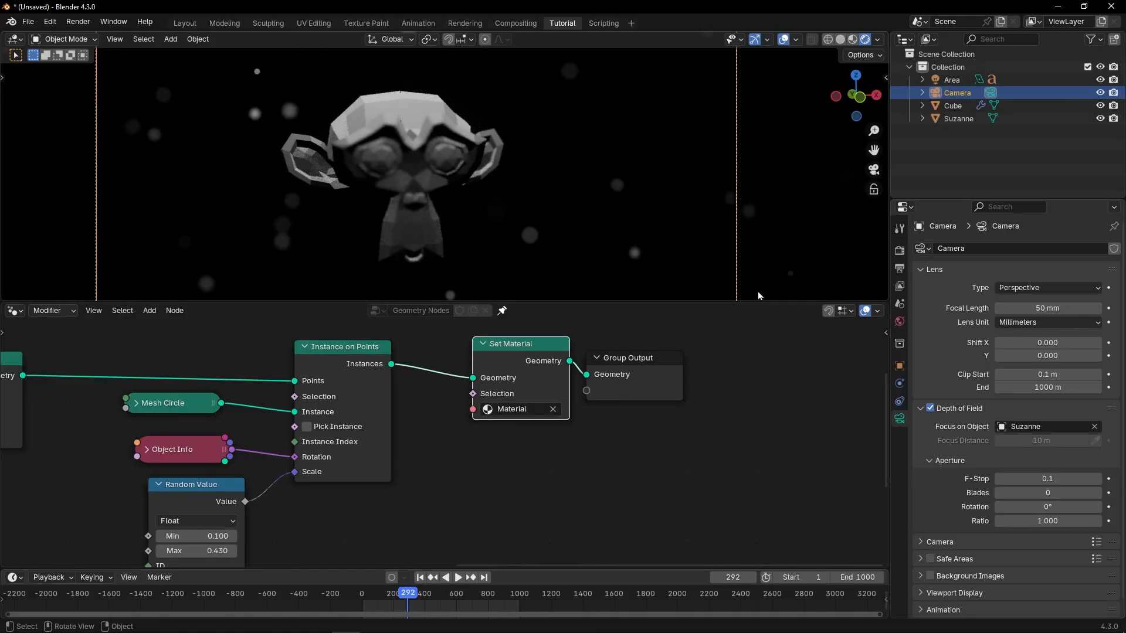
# Turn off the camera's depth of field and widen the viewport and node editor again
pyautogui.click(935, 410)
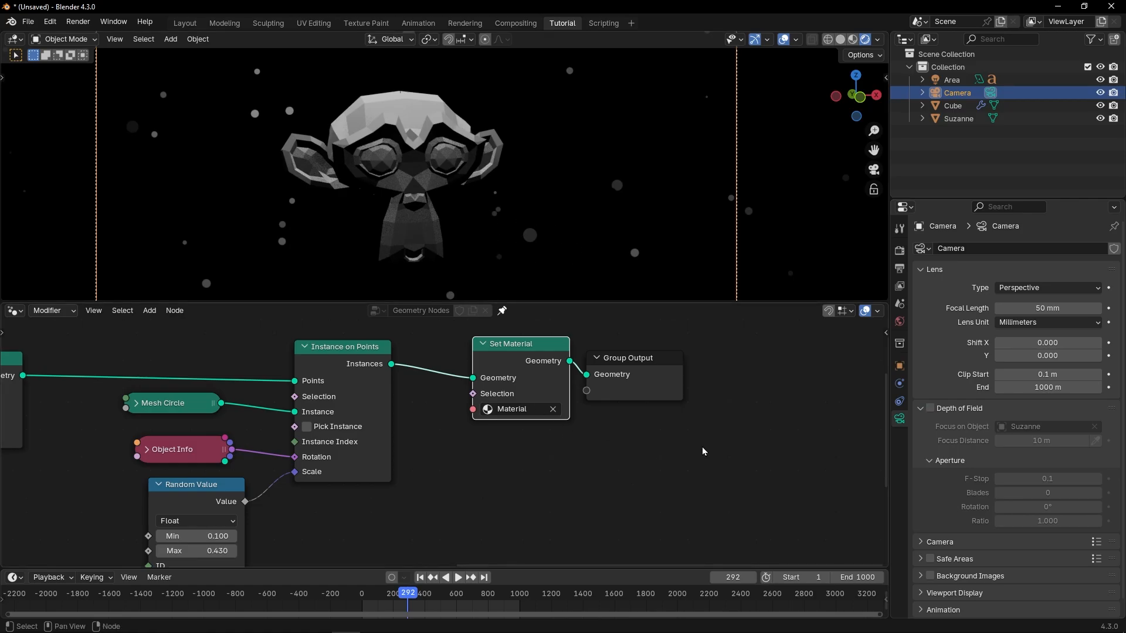
pyautogui.moveTo(889, 346); pyautogui.dragTo(1121, 347)
pyautogui.scroll(-4, 513, 442)
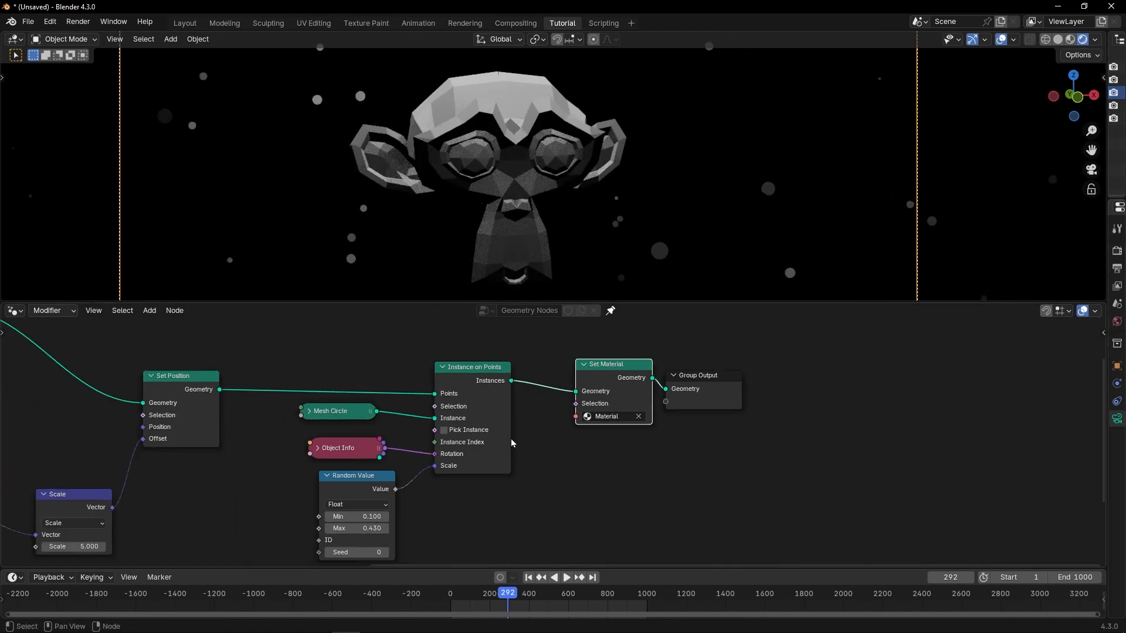
pyautogui.moveTo(492, 429); pyautogui.dragTo(706, 415, button='middle')
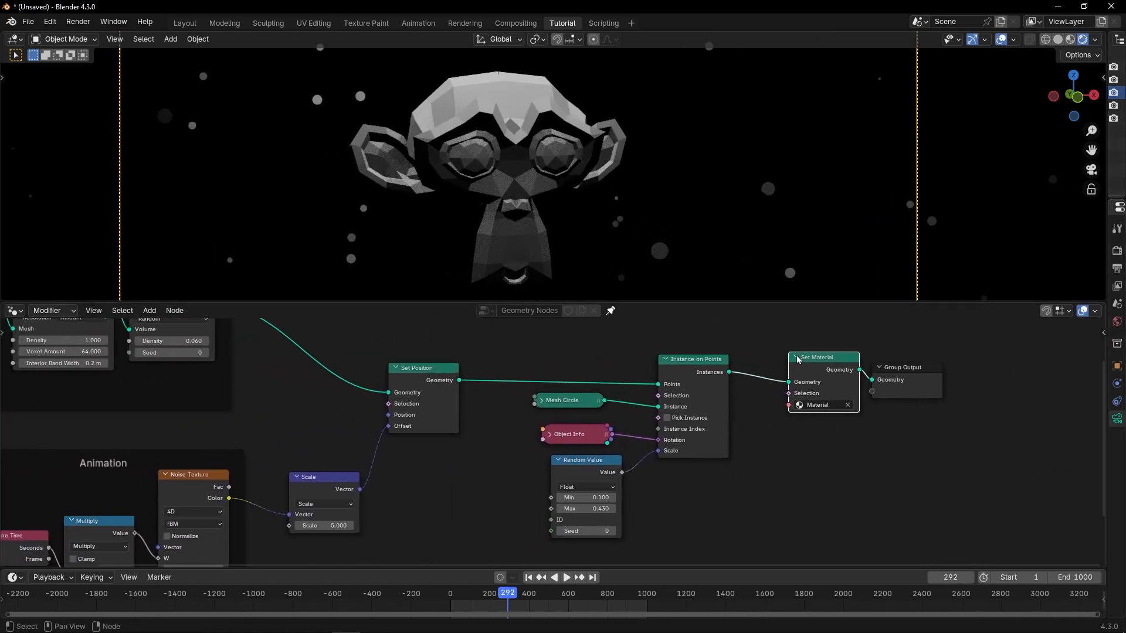
# Switch the node area to the Shader Editor and display the material nodes of the particle object
pyautogui.click(15, 310)
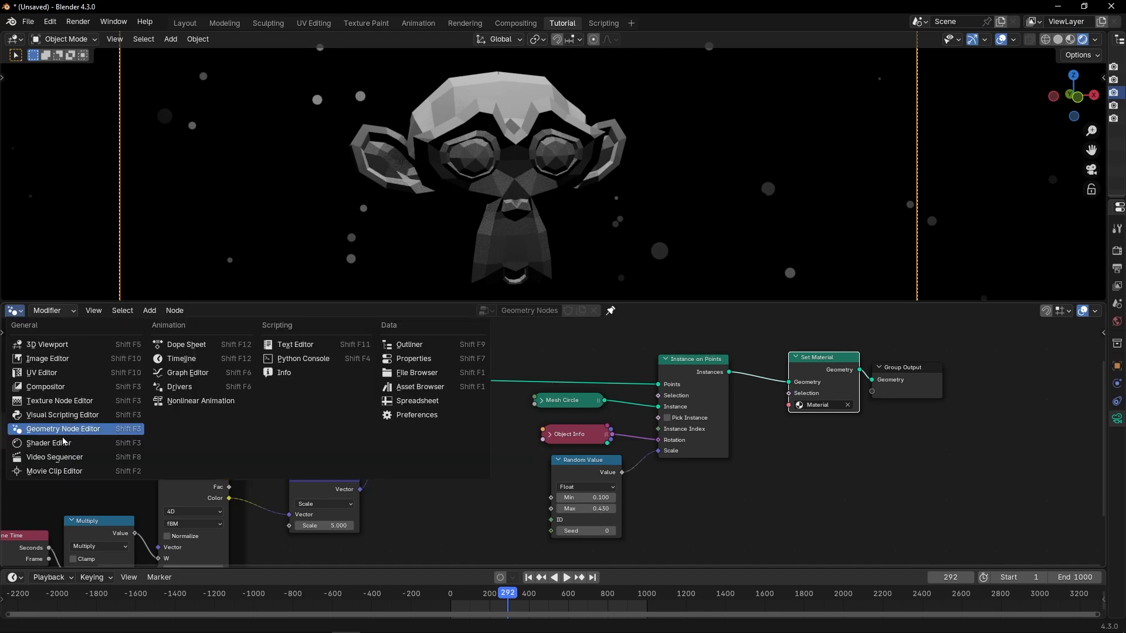
pyautogui.click(41, 443)
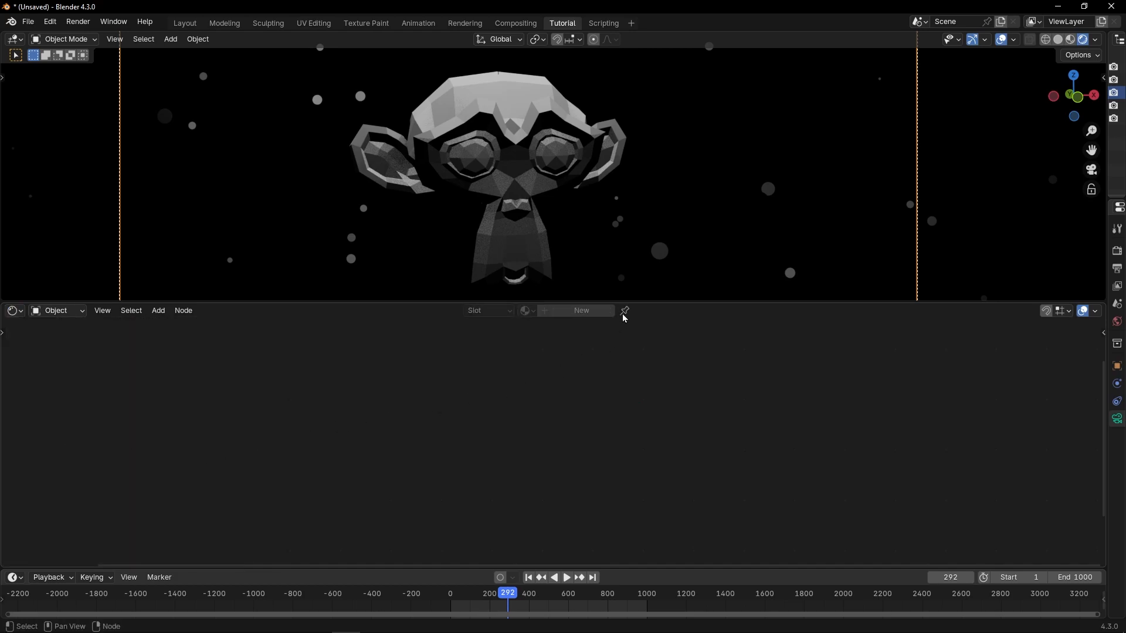
pyautogui.click(659, 252)
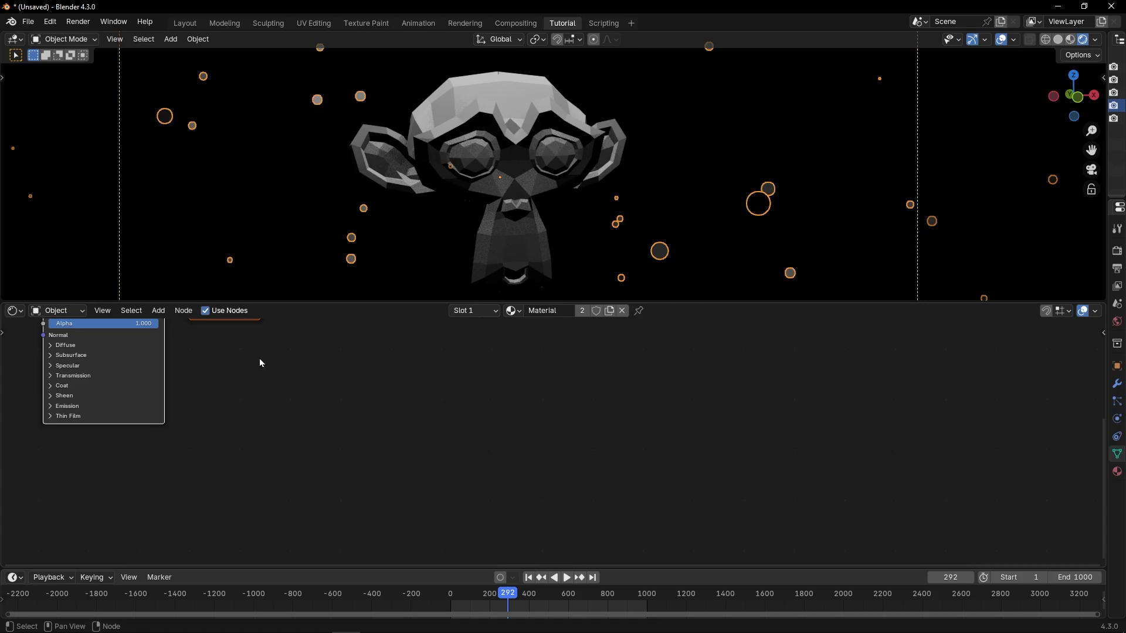
pyautogui.press('Home')
pyautogui.scroll(2, 498, 433)
pyautogui.scroll(1, 497, 433)
pyautogui.moveTo(475, 430); pyautogui.dragTo(527, 472, button='middle')
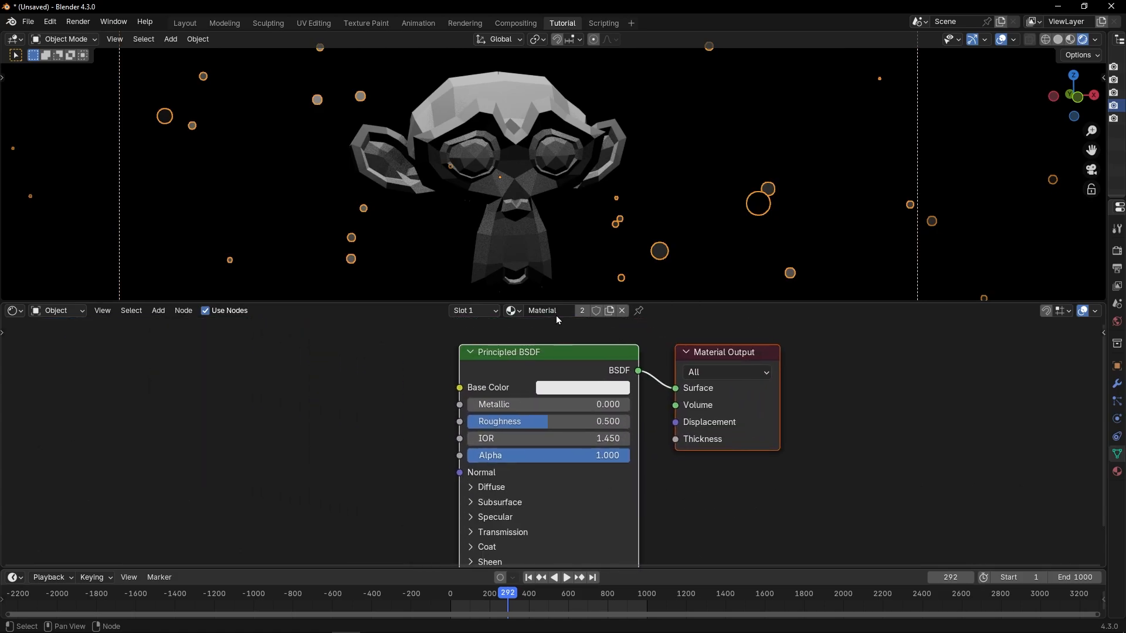
# Rename the particle object's material to Particles
pyautogui.click(556, 311)
pyautogui.write('Partic')
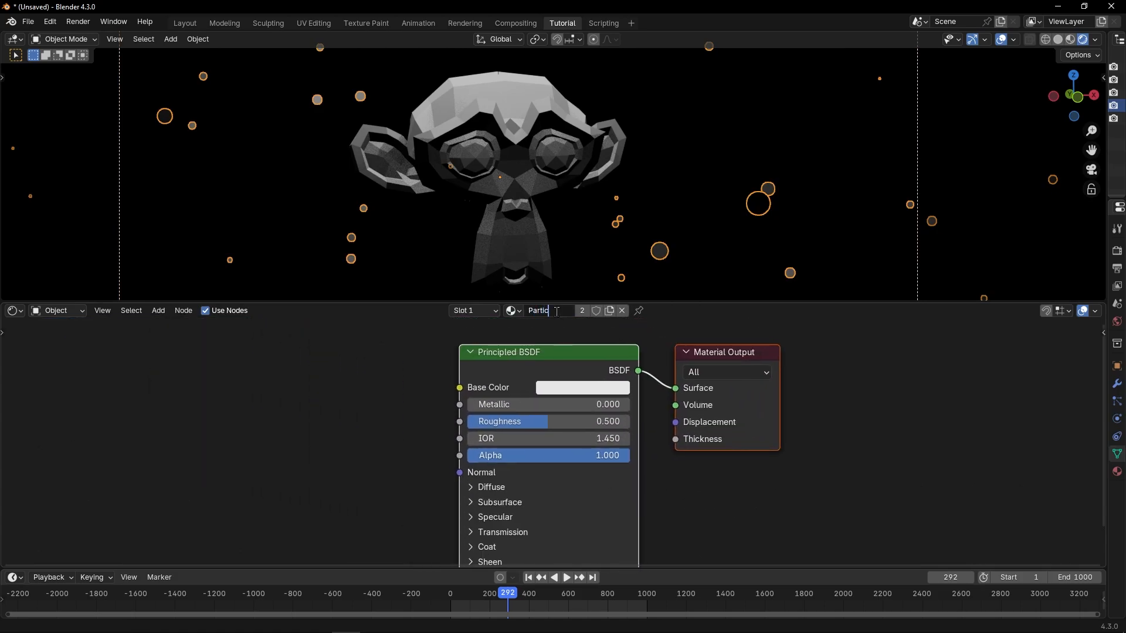
pyautogui.write('les')
pyautogui.press('Return')
# Add a Gradient Texture node beside the Principled BSDF, with a single particle framed close up in the viewport
pyautogui.scroll(-1, 367, 360)
pyautogui.moveTo(374, 385); pyautogui.dragTo(452, 357, button='middle')
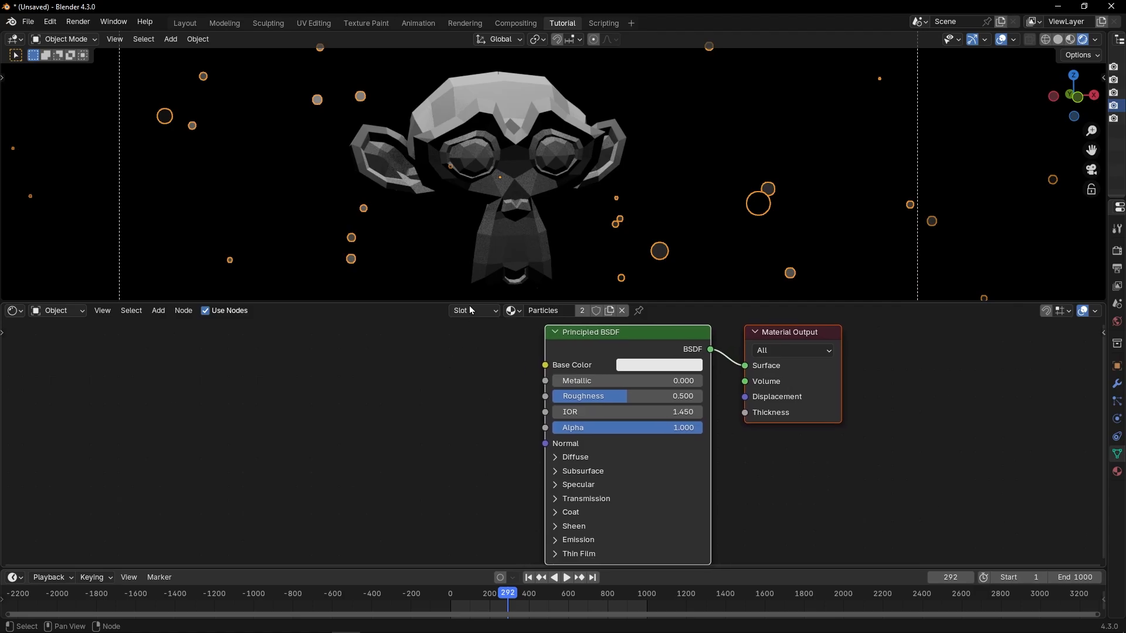
pyautogui.scroll(6, 625, 249)
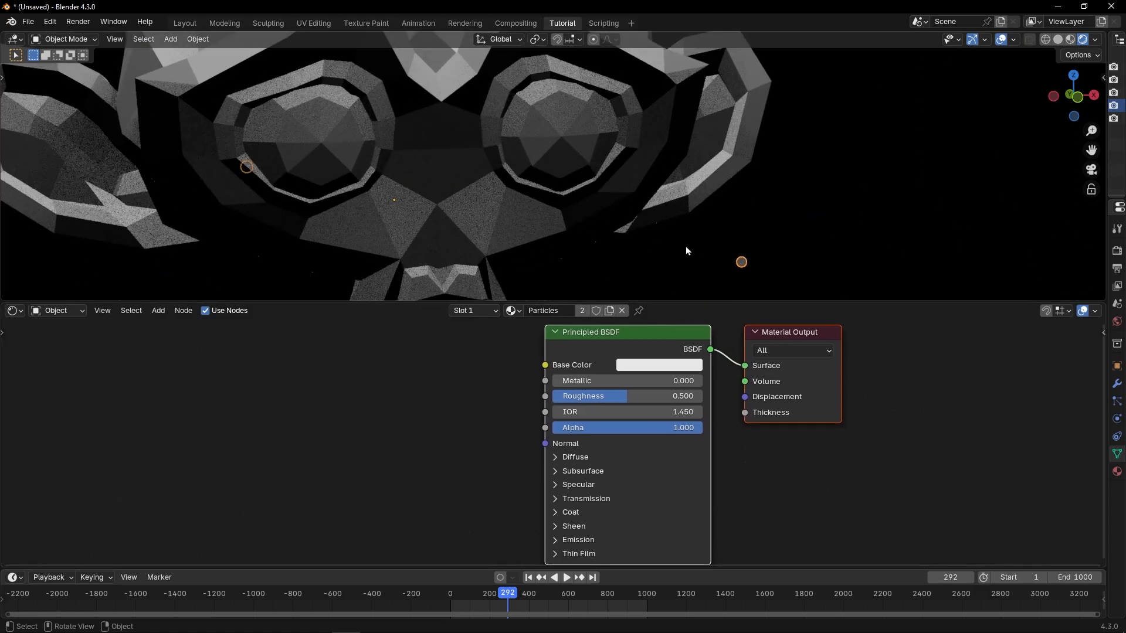
pyautogui.keyDown('shift'); pyautogui.moveTo(686, 247); pyautogui.dragTo(606, 120, button='middle'); pyautogui.keyUp('shift')
pyautogui.scroll(2, 616, 183)
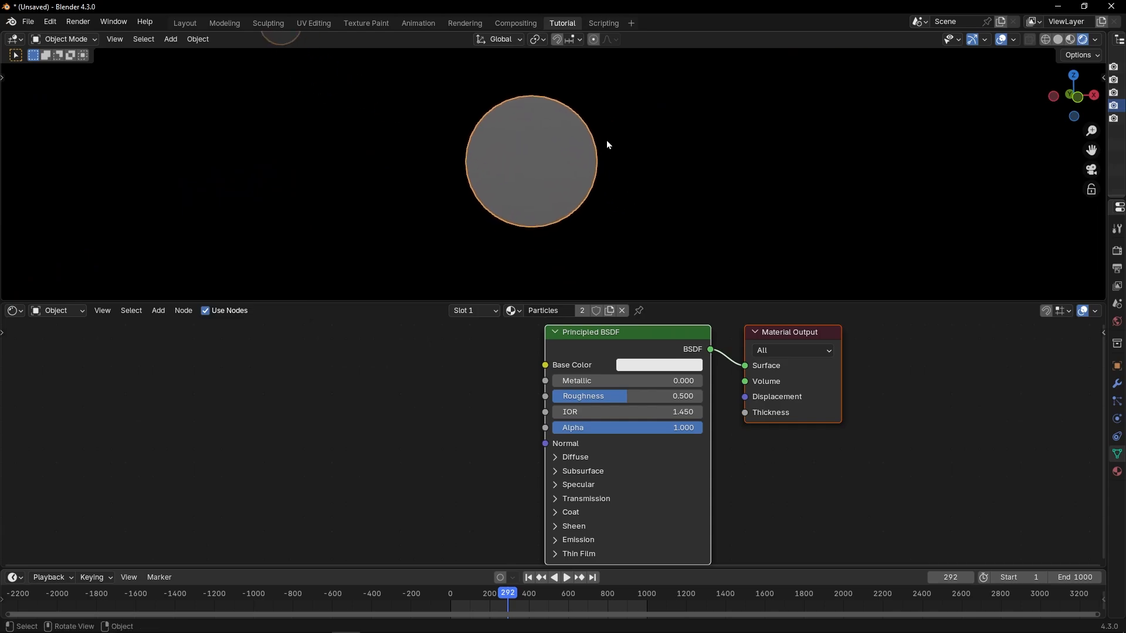
pyautogui.hotkey('shift', 'a')
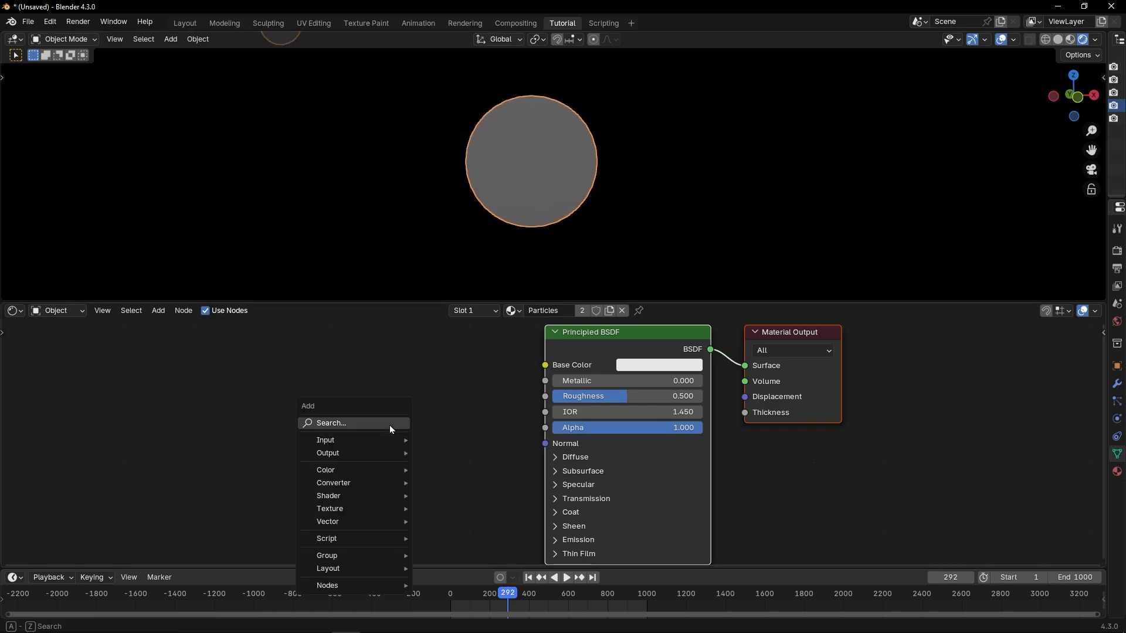
pyautogui.write('gradien')
pyautogui.press('Return')
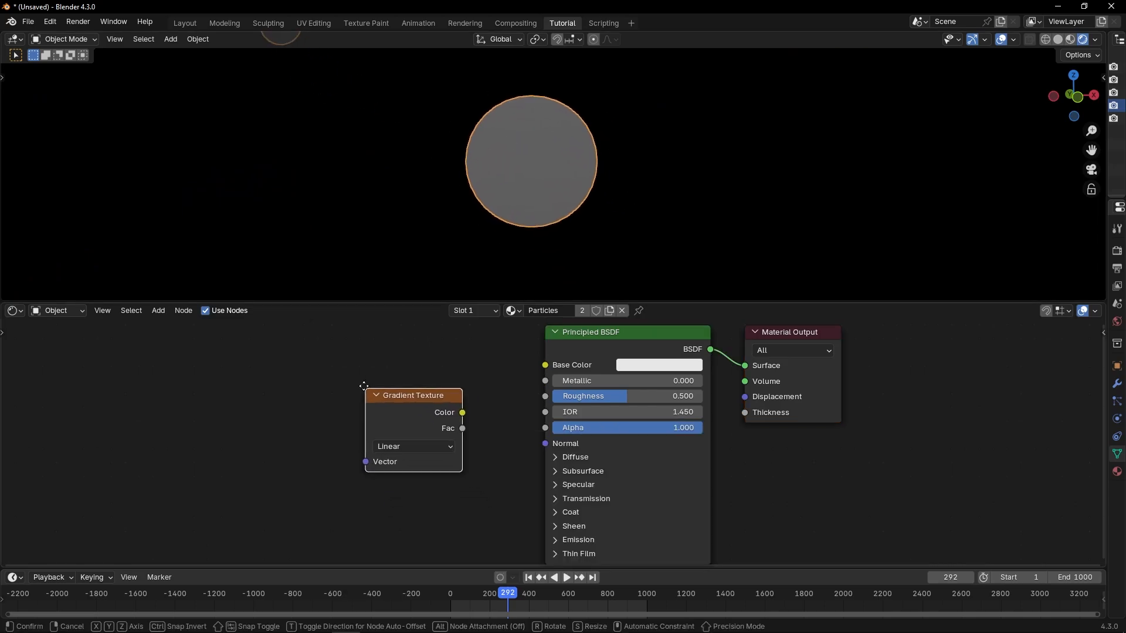
pyautogui.click(366, 389)
# Set the Gradient Texture to Spherical and connect its Color output to the Principled BSDF's Base Color
pyautogui.click(377, 414)
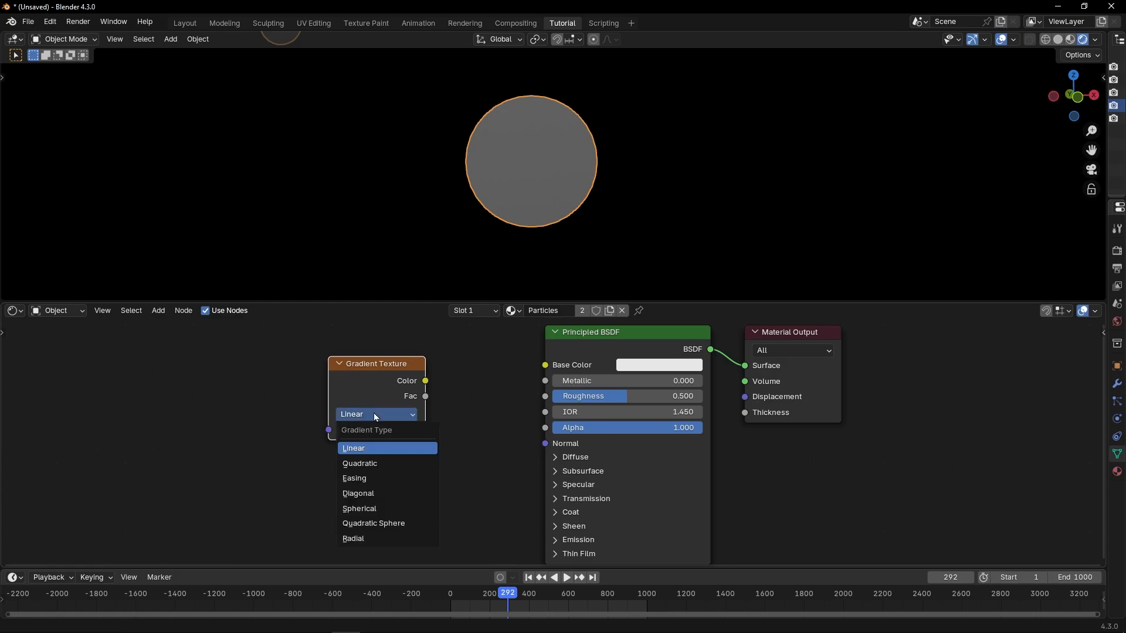
pyautogui.click(378, 506)
pyautogui.moveTo(377, 365); pyautogui.dragTo(466, 349)
pyautogui.moveTo(423, 403); pyautogui.dragTo(529, 435)
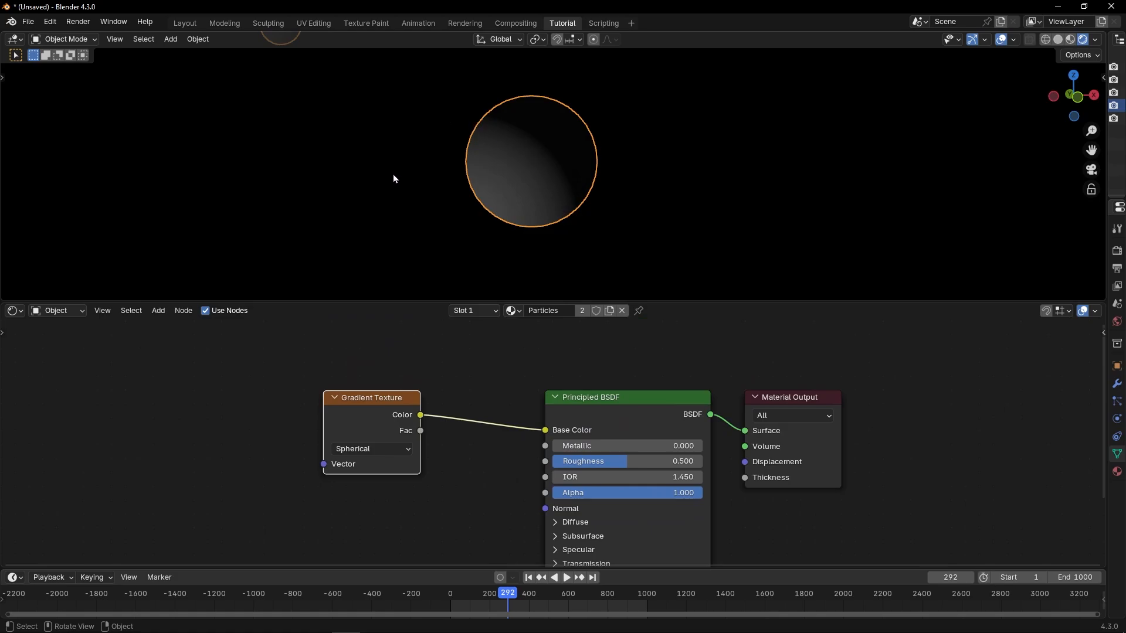
# Annotate the gradient's full circle and its centre point over the particle, and erase these strokes
pyautogui.press('t')
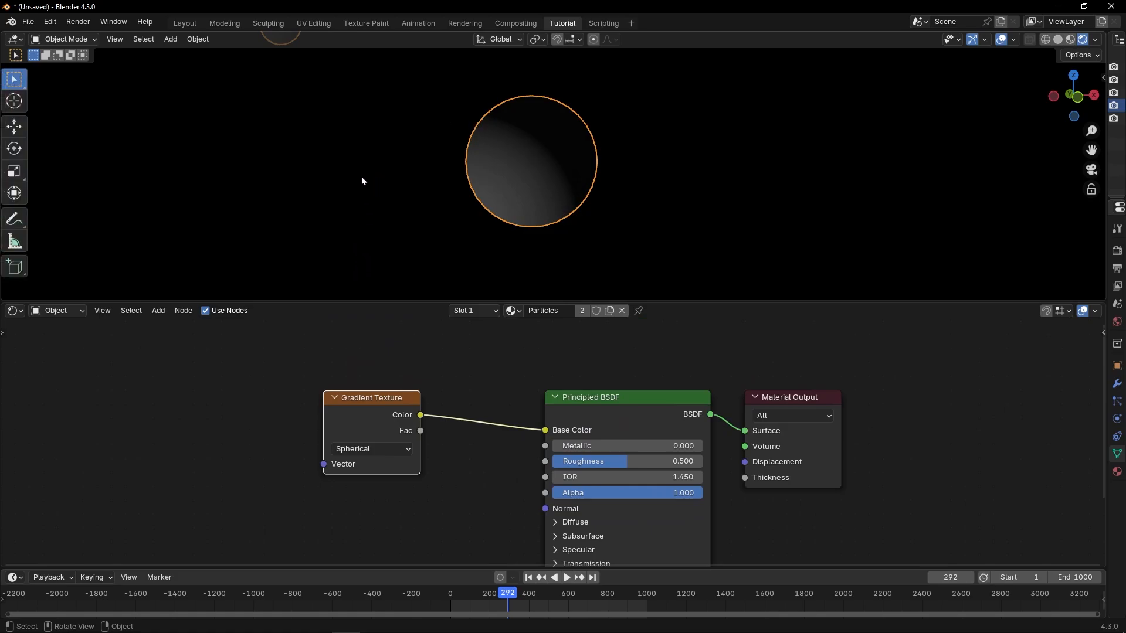
pyautogui.click(18, 219)
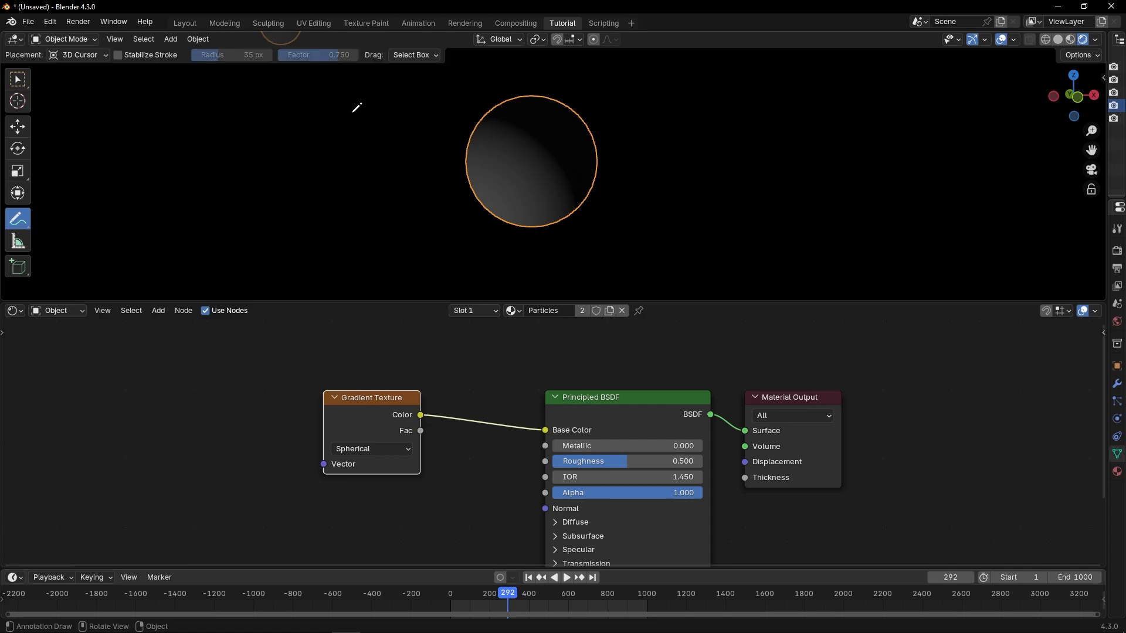
pyautogui.moveTo(320, 128)
pyautogui.mouseDown()
pyautogui.moveTo(557, 153)
pyautogui.moveTo(458, 335)
pyautogui.moveTo(343, 151)
pyautogui.moveTo(380, 129)
pyautogui.mouseUp()
pyautogui.moveTo(444, 232); pyautogui.dragTo(446, 230)
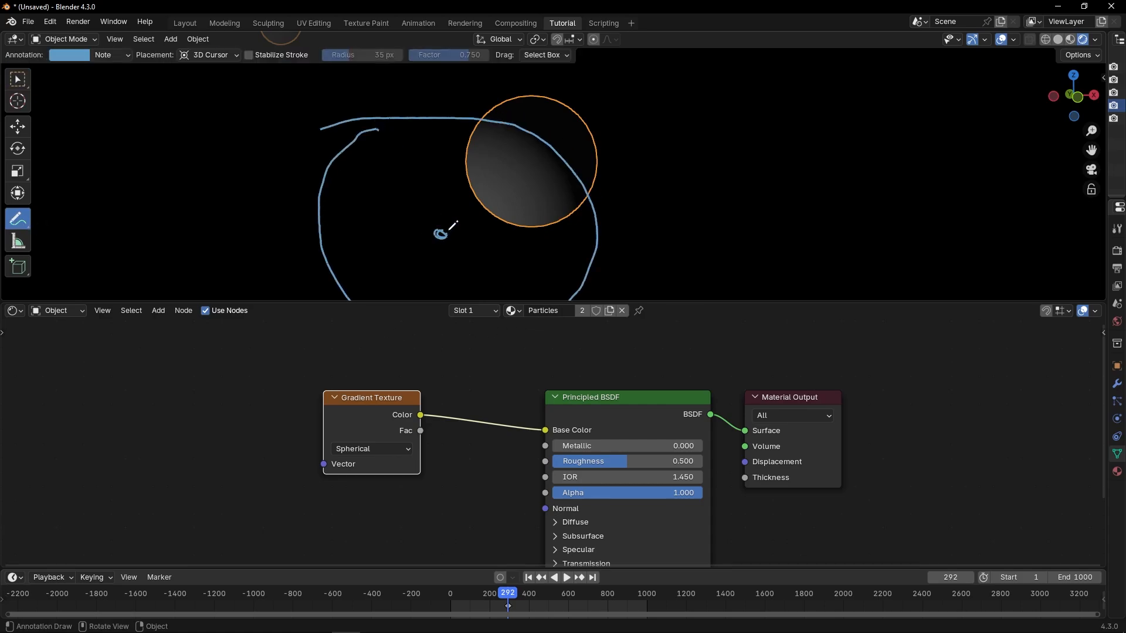
pyautogui.moveTo(440, 136)
pyautogui.keyDown('ctrl'); pyautogui.mouseDown()
pyautogui.moveTo(397, 116)
pyautogui.moveTo(330, 226)
pyautogui.moveTo(428, 276)
pyautogui.moveTo(487, 220)
pyautogui.moveTo(583, 290)
pyautogui.moveTo(586, 274)
pyautogui.mouseUp(); pyautogui.keyUp('ctrl')
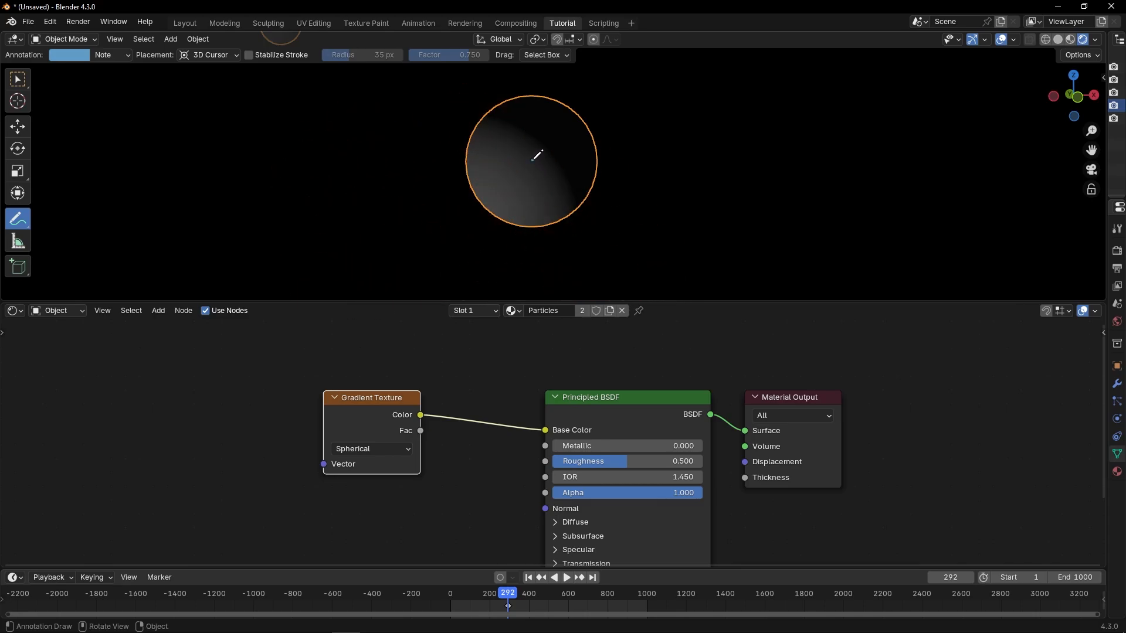
# Sketch annotation strokes outward from the particle's centre, erase them with the annotation layer, and return to the selection tool
pyautogui.moveTo(532, 160); pyautogui.dragTo(563, 114)
pyautogui.moveTo(534, 163); pyautogui.dragTo(491, 197)
pyautogui.keyDown('ctrl'); pyautogui.moveTo(547, 129); pyautogui.dragTo(540, 179); pyautogui.keyUp('ctrl')
pyautogui.click(121, 58)
pyautogui.click(196, 79)
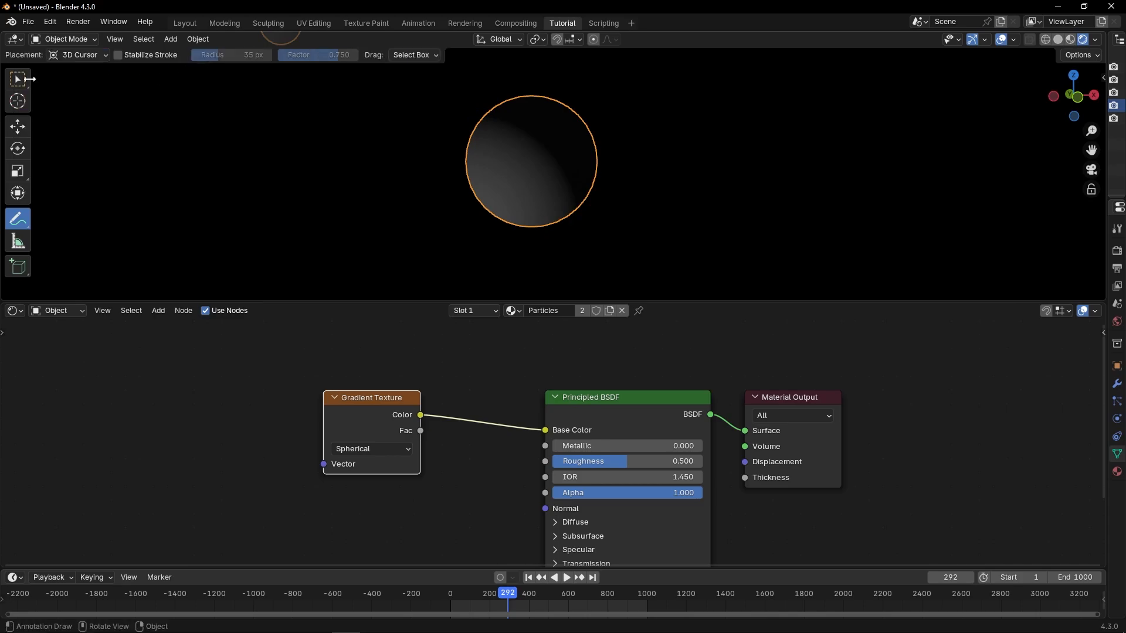
pyautogui.click(18, 79)
pyautogui.press('t')
# Add linked Texture Coordinate and Mapping nodes ahead of the Gradient Texture
pyautogui.scroll(2, 279, 448)
pyautogui.moveTo(279, 448); pyautogui.dragTo(402, 437, button='middle')
pyautogui.hotkey('ctrl', 't')
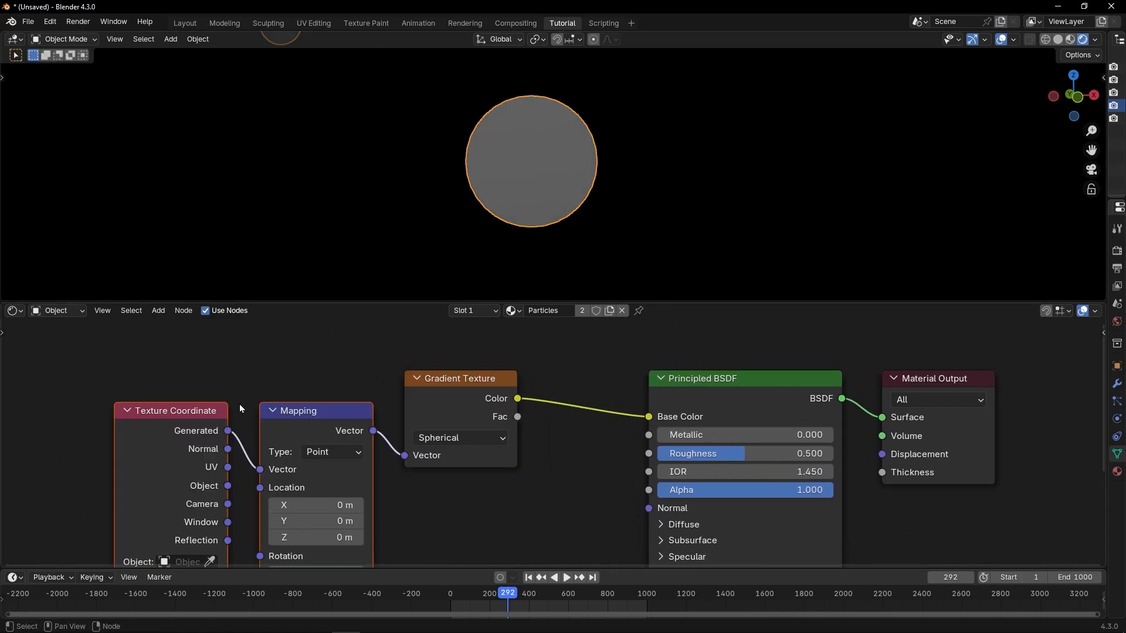
pyautogui.moveTo(297, 376); pyautogui.dragTo(322, 352, button='middle')
pyautogui.click(290, 380)
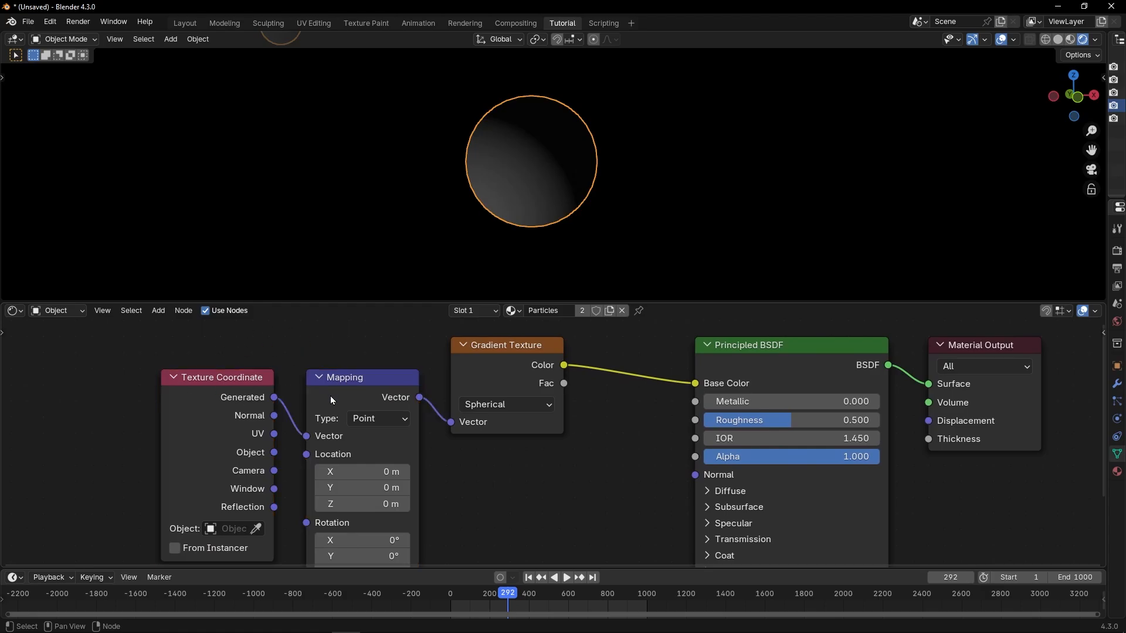
# Remove the Mapping node while keeping its link, and place the Texture Coordinate node beside the Gradient Texture
pyautogui.click(346, 391)
pyautogui.hotkey('ctrl', 'x')
pyautogui.moveTo(265, 378); pyautogui.dragTo(313, 365)
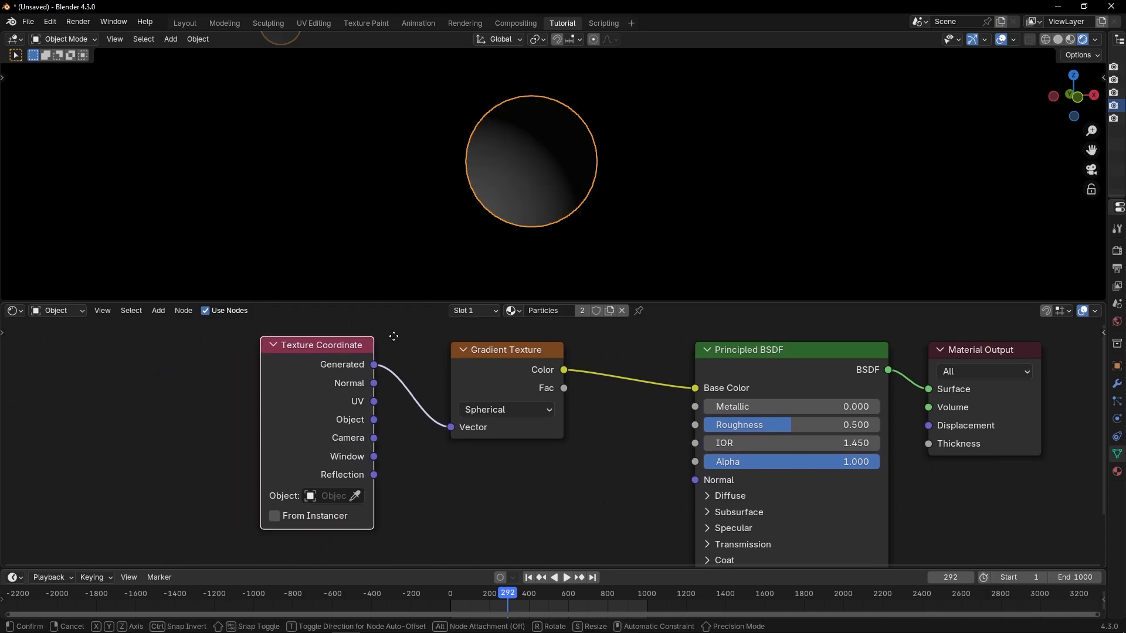
pyautogui.click(391, 376)
pyautogui.moveTo(479, 414); pyautogui.dragTo(466, 368, button='middle')
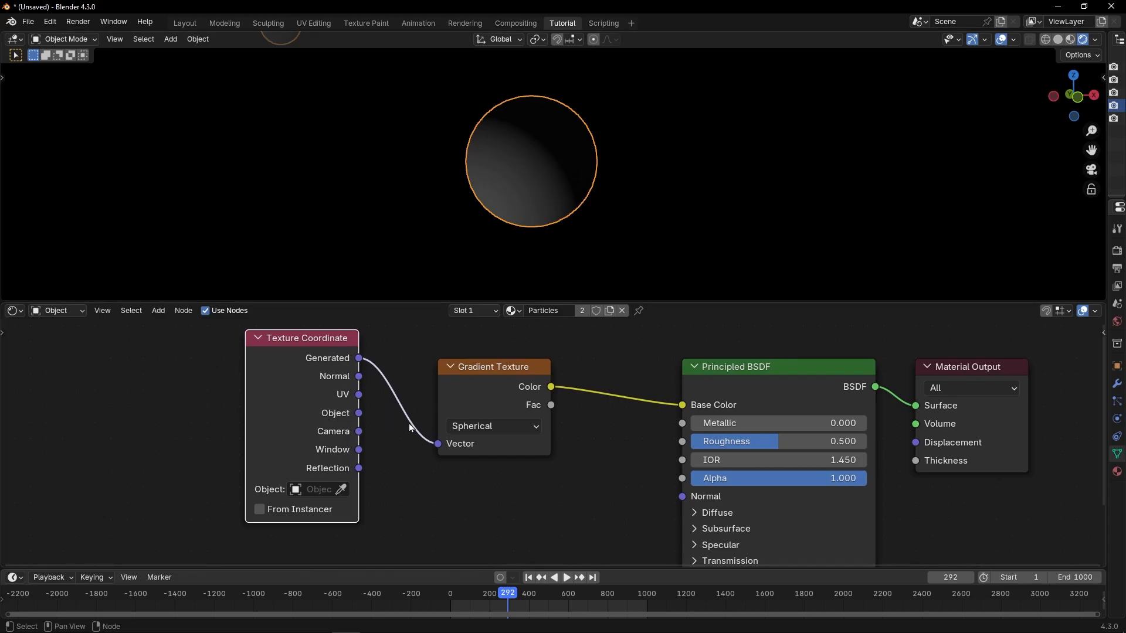
# Feed the Gradient Texture's Vector from the Object coordinates and shift both nodes away from the Principled BSDF
pyautogui.moveTo(490, 390); pyautogui.dragTo(478, 396)
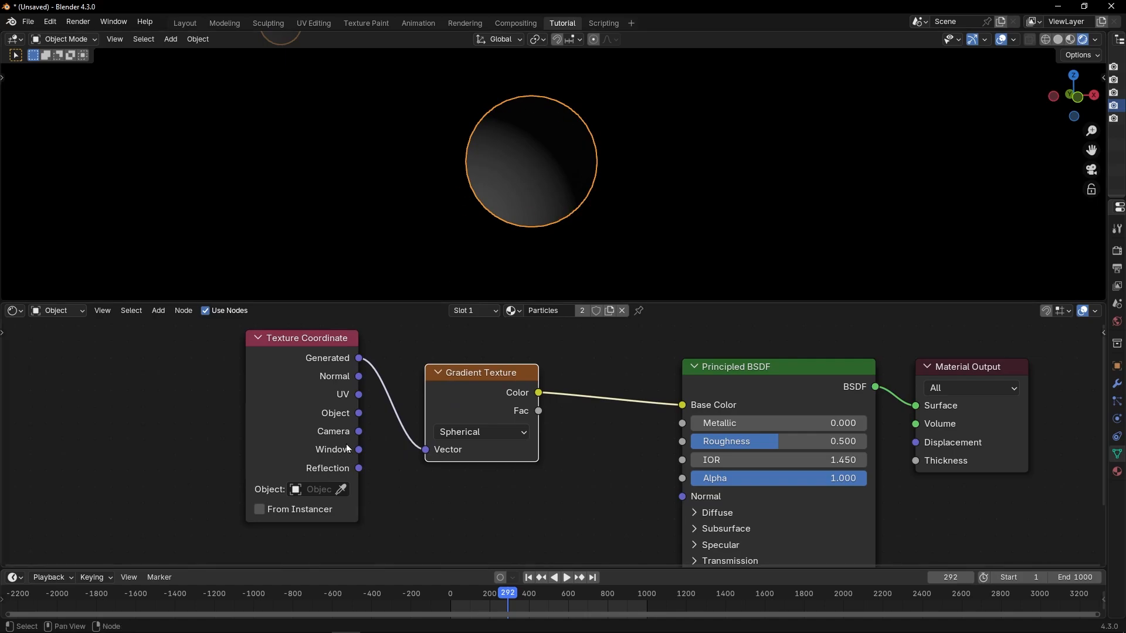
pyautogui.moveTo(358, 413); pyautogui.dragTo(426, 450)
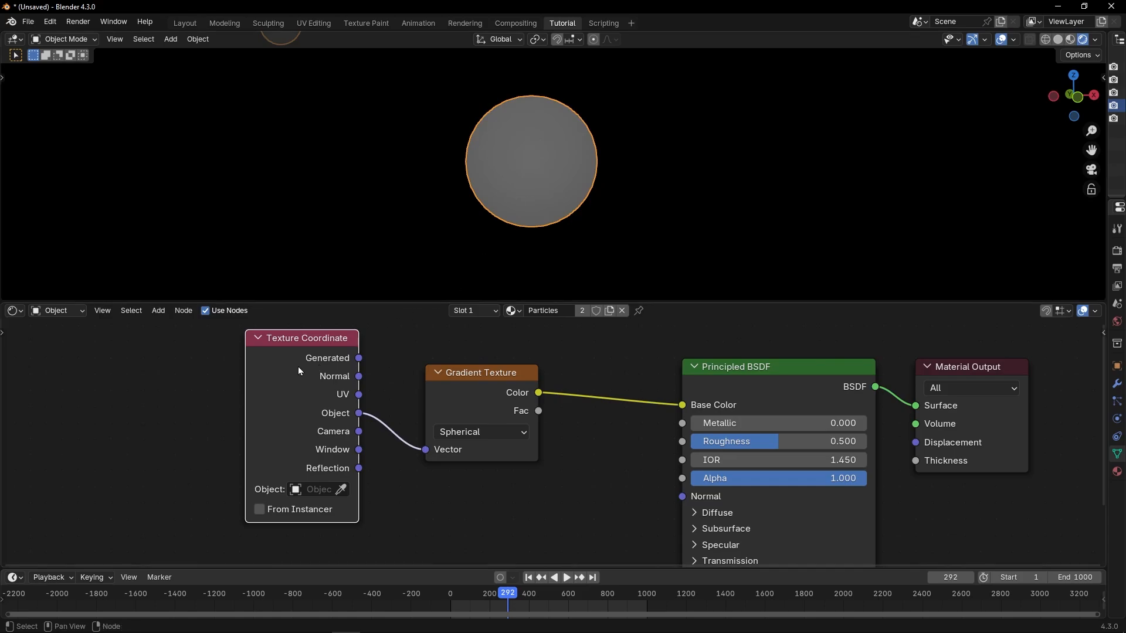
pyautogui.moveTo(298, 367); pyautogui.dragTo(204, 390)
pyautogui.moveTo(438, 375); pyautogui.dragTo(340, 401)
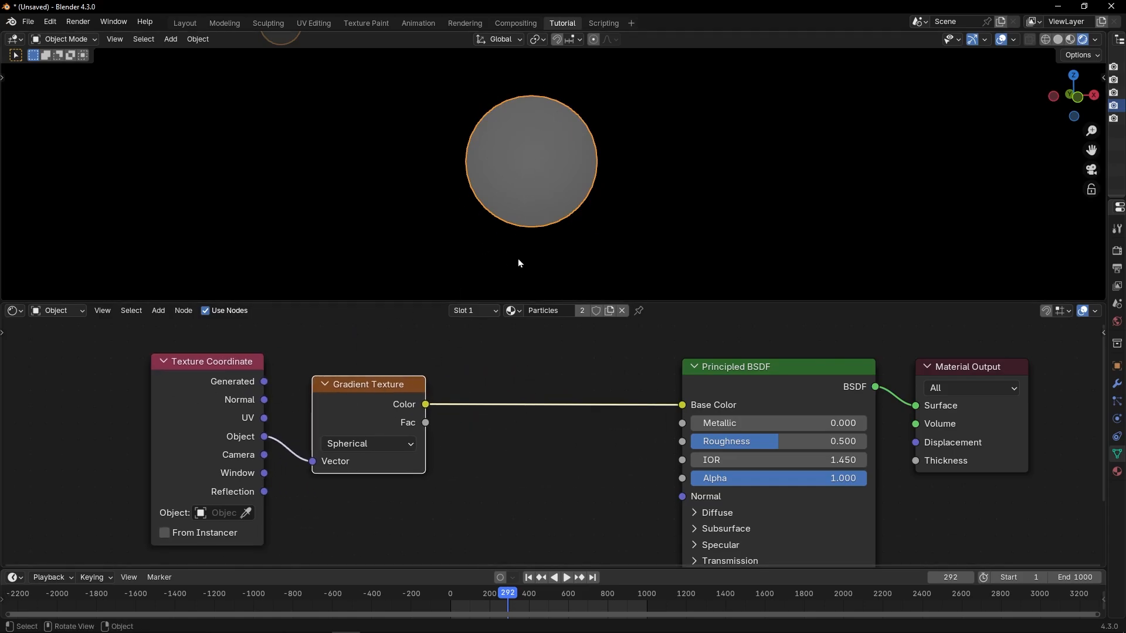
# Try a Color Ramp between the Gradient Texture and Principled BSDF with its black stop shifted toward white, and remove it
pyautogui.hotkey('shift', 'a')
pyautogui.write('c')
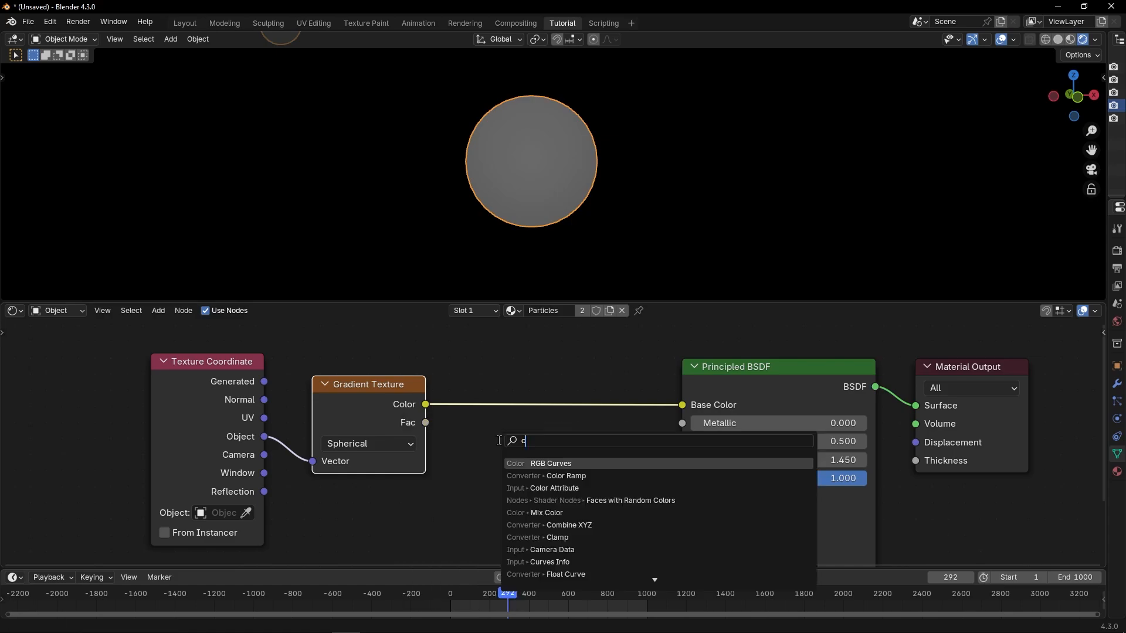
pyautogui.write('olor ra')
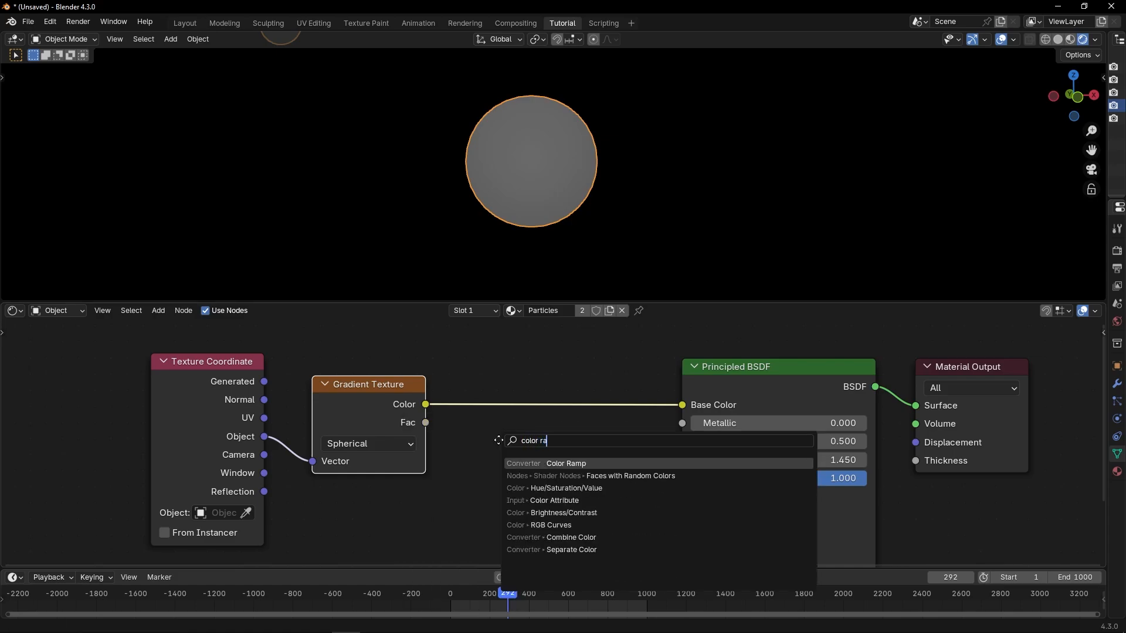
pyautogui.press('Return')
pyautogui.click(464, 376)
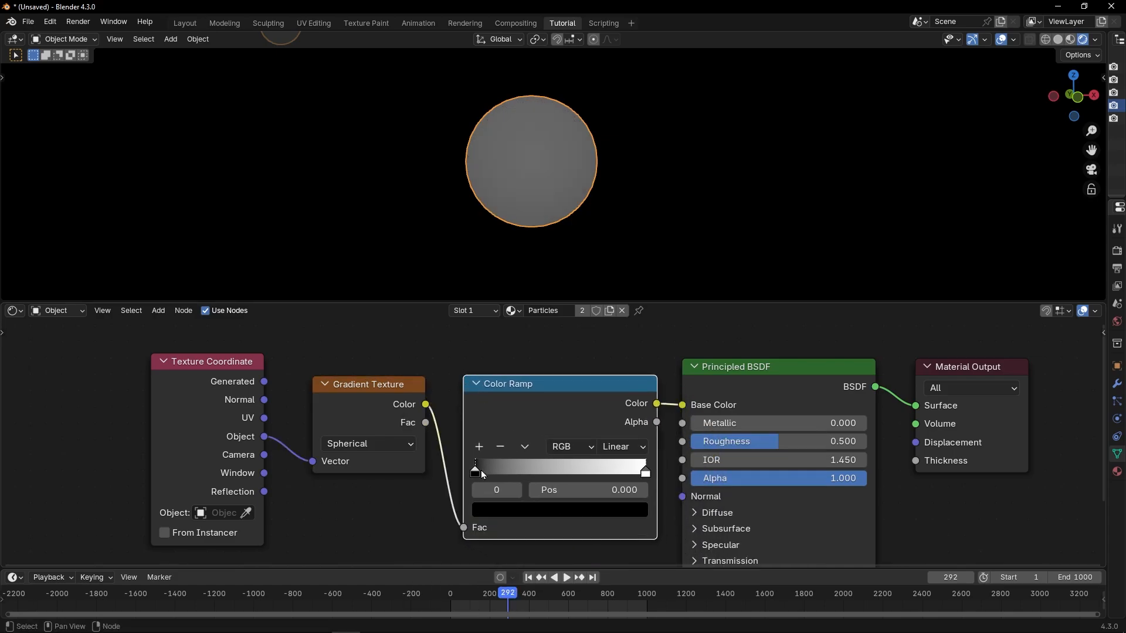
pyautogui.moveTo(475, 474)
pyautogui.mouseDown()
pyautogui.moveTo(639, 470)
pyautogui.moveTo(622, 471)
pyautogui.mouseUp()
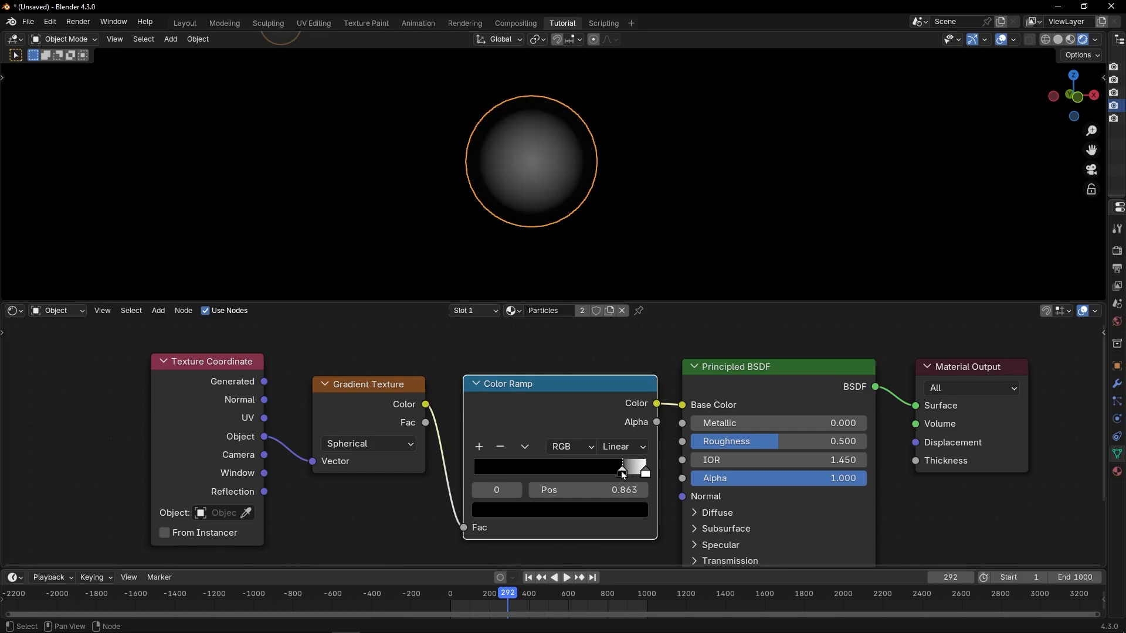
pyautogui.moveTo(623, 471); pyautogui.dragTo(588, 472)
pyautogui.hotkey('ctrl', 'x')
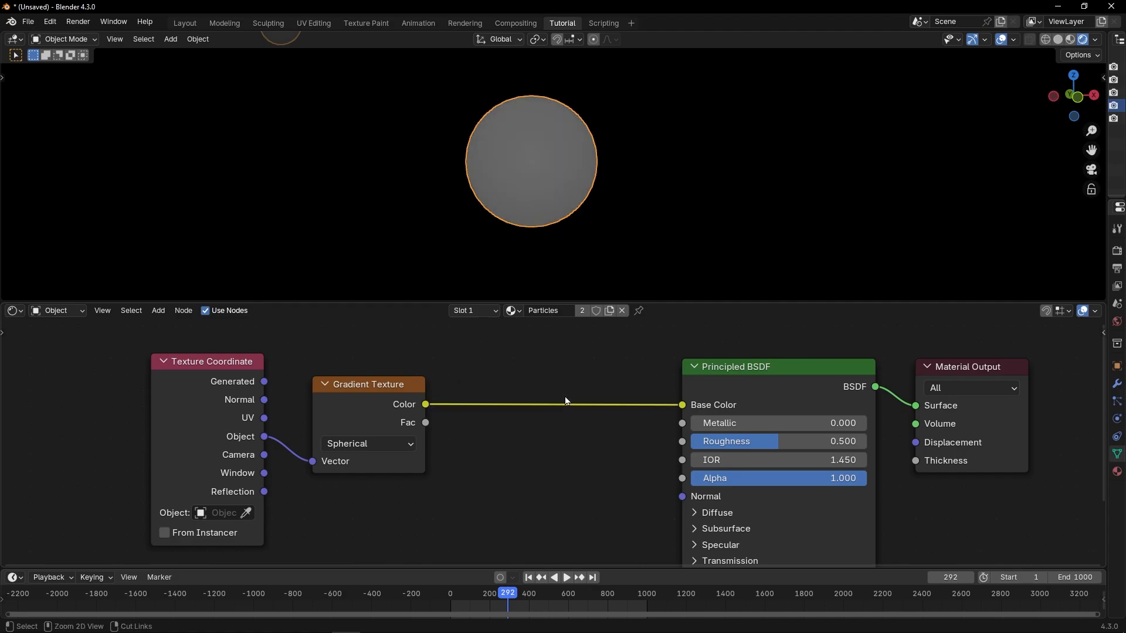
# Insert an RGB Curves node between the Gradient Texture's Color output and the Principled BSDF's Base Color
pyautogui.hotkey('shift', 'a')
pyautogui.write('curv')
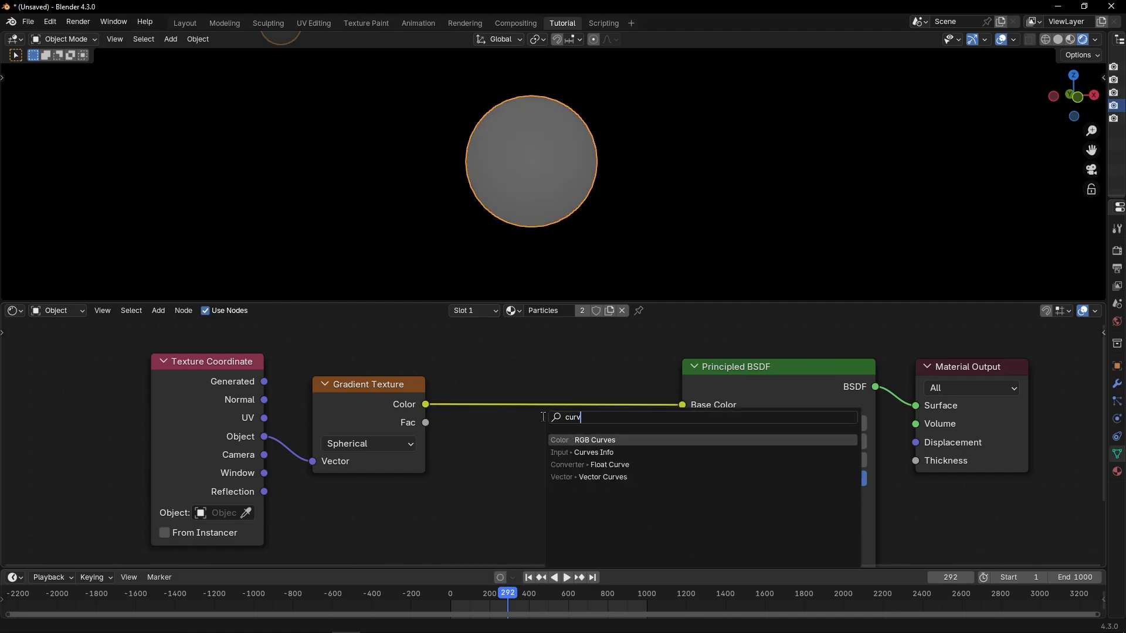
pyautogui.click(597, 436)
pyautogui.click(452, 357)
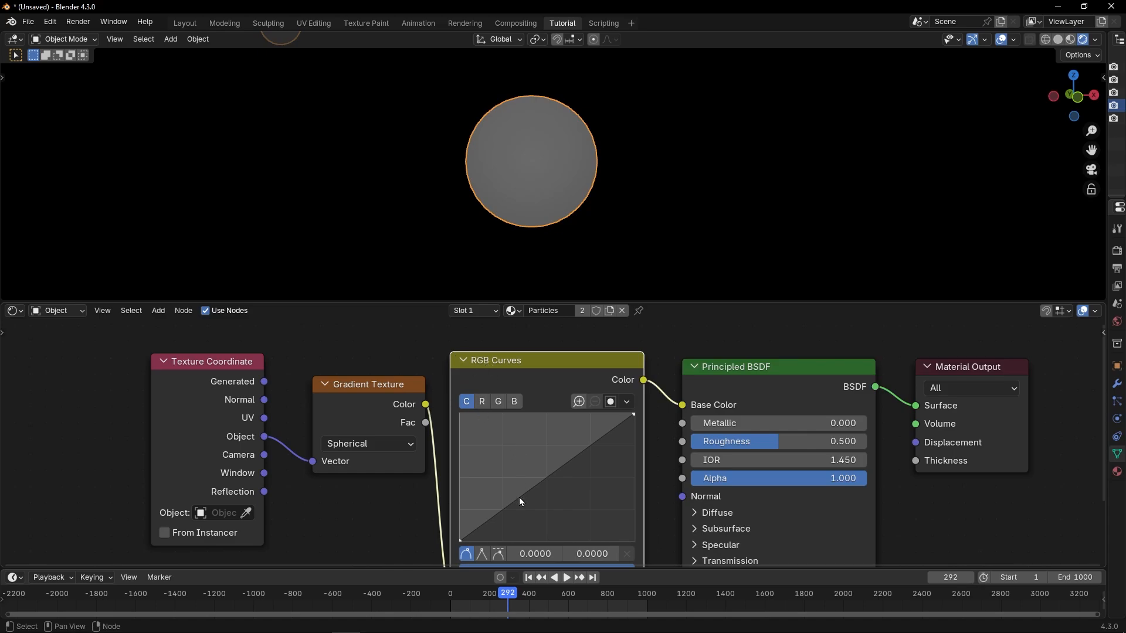
# Shape the RGB curve into a steep S with points at about 0.69, 0.16 and 0.86, 0.68
pyautogui.moveTo(508, 505); pyautogui.dragTo(562, 520)
pyautogui.moveTo(608, 486); pyautogui.dragTo(597, 446)
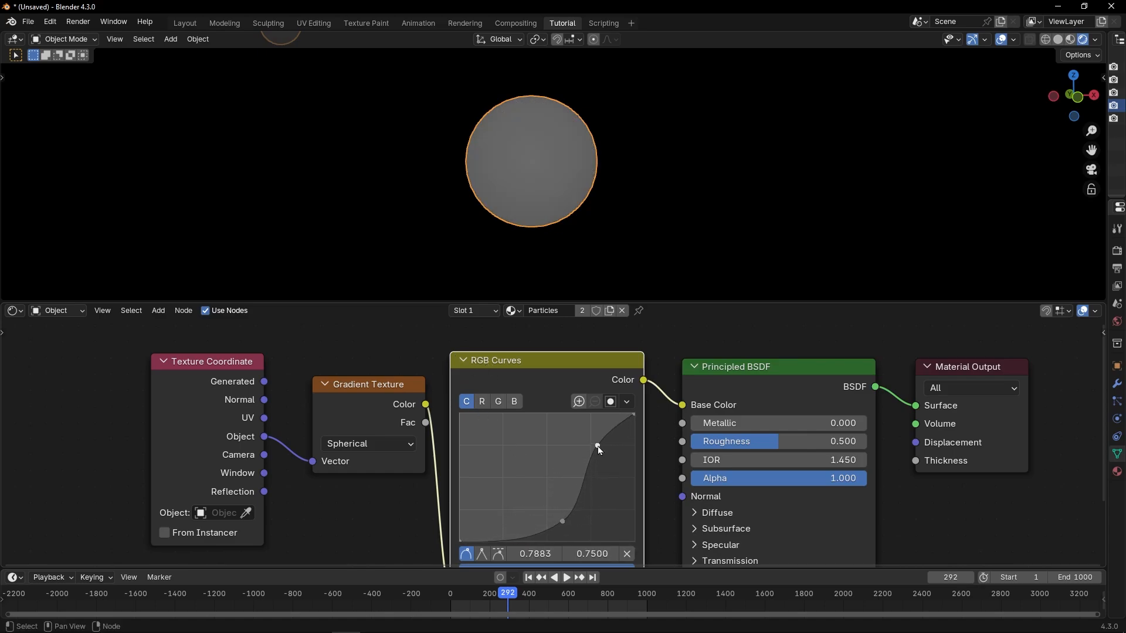
pyautogui.moveTo(562, 521); pyautogui.dragTo(581, 521)
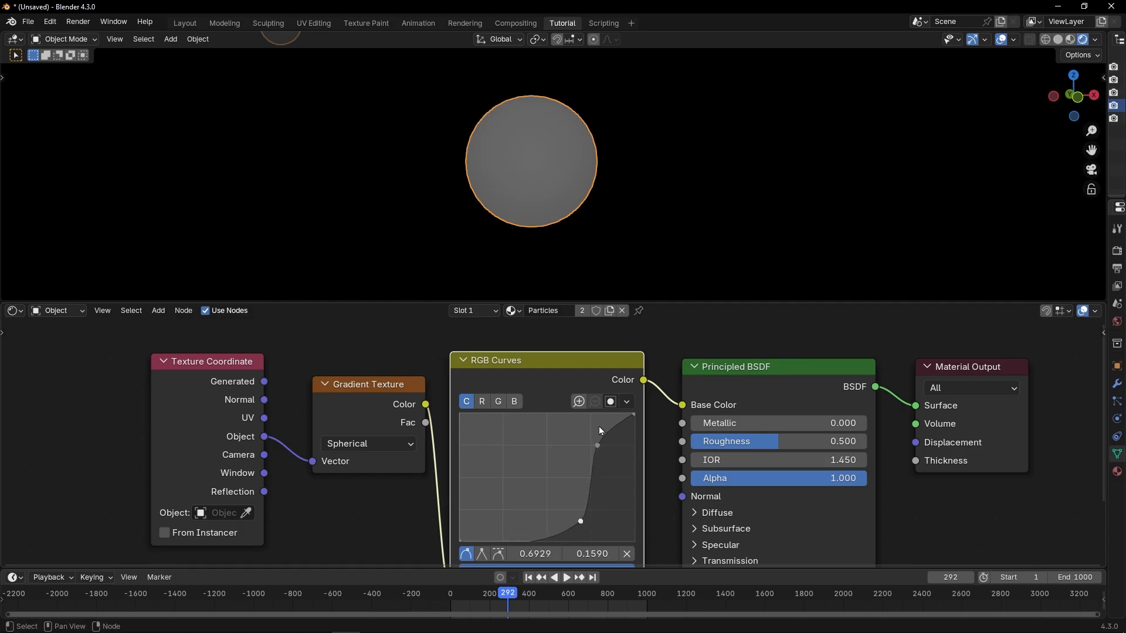
pyautogui.moveTo(598, 444); pyautogui.dragTo(610, 455)
pyautogui.scroll(-3, 625, 413)
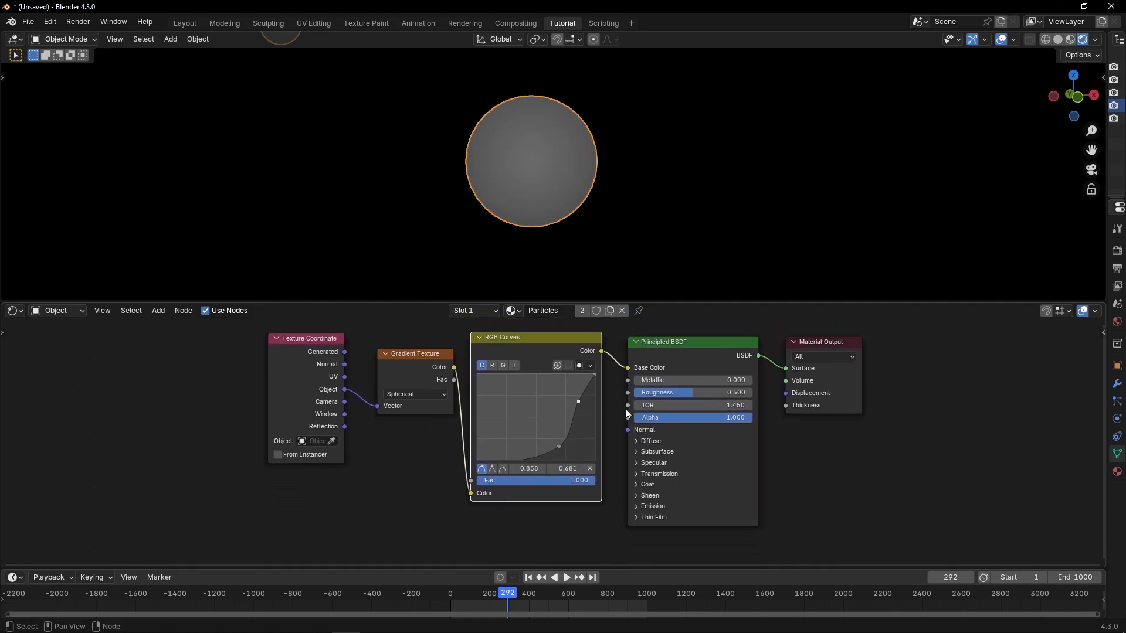
# Move the Texture Coordinate, Gradient Texture and RGB Curves nodes together, away from the Principled BSDF to make room
pyautogui.moveTo(245, 375); pyautogui.dragTo(610, 463)
pyautogui.press('g')
pyautogui.click(474, 461)
pyautogui.scroll(2, 528, 449)
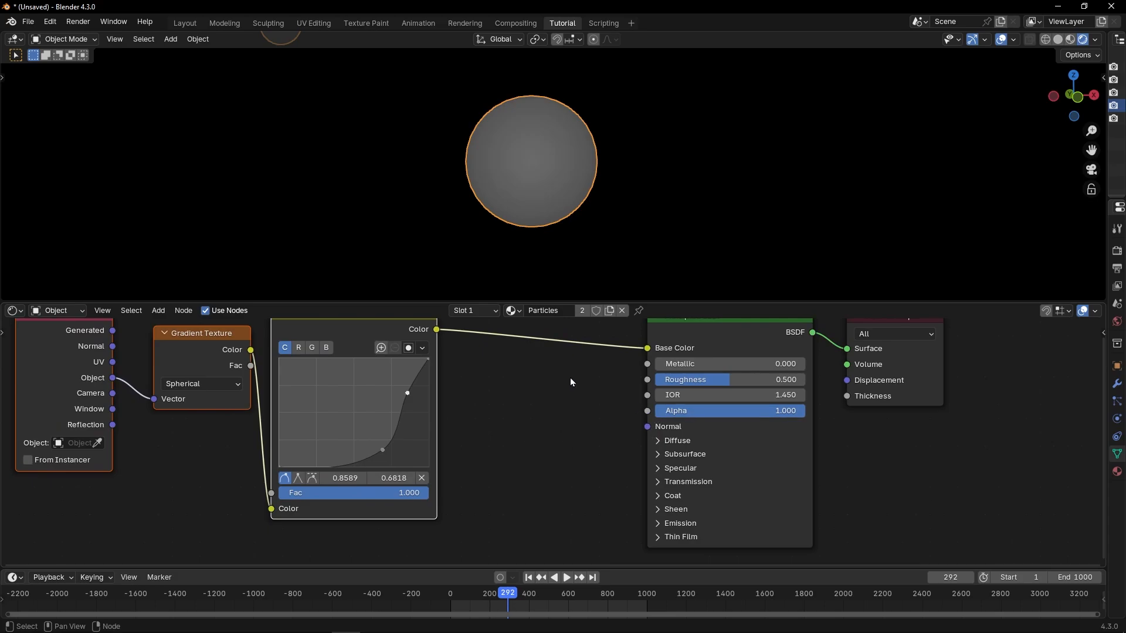
# Link the RGB Curves Color output to the Principled BSDF's Alpha and move the curve points to about 0.95, 0.65 and 0.74, 0.13
pyautogui.moveTo(438, 330); pyautogui.dragTo(645, 410)
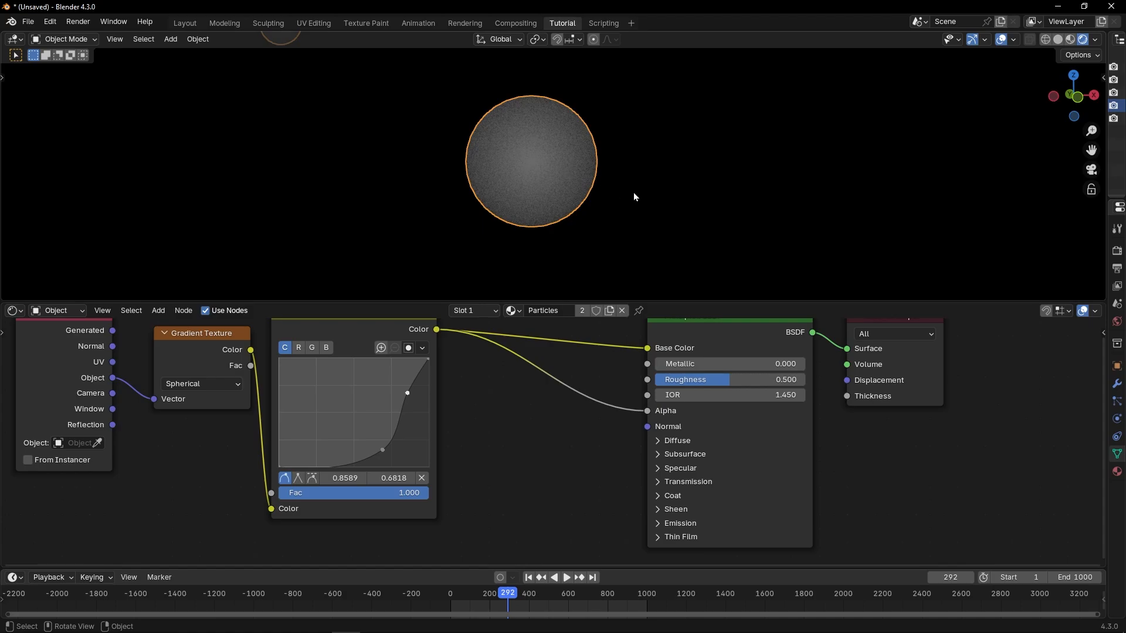
pyautogui.moveTo(407, 392); pyautogui.dragTo(421, 396)
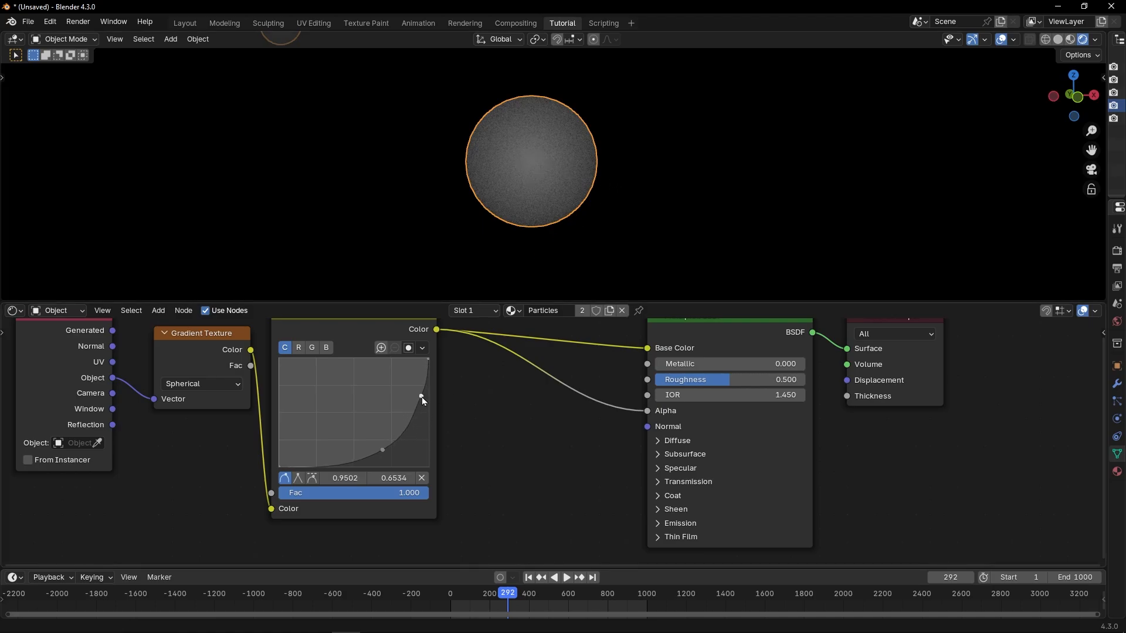
pyautogui.moveTo(382, 450); pyautogui.dragTo(389, 453)
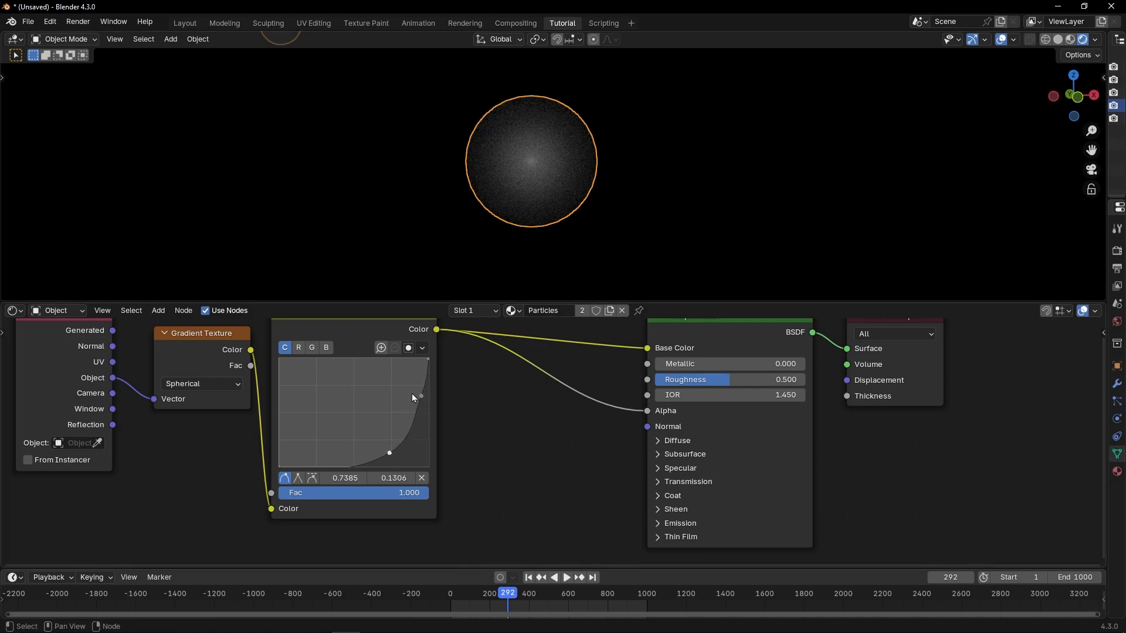
# Reset the RGB curve and bend it downward with a single point at about 0.85, 0.23
pyautogui.click(422, 347)
pyautogui.click(458, 401)
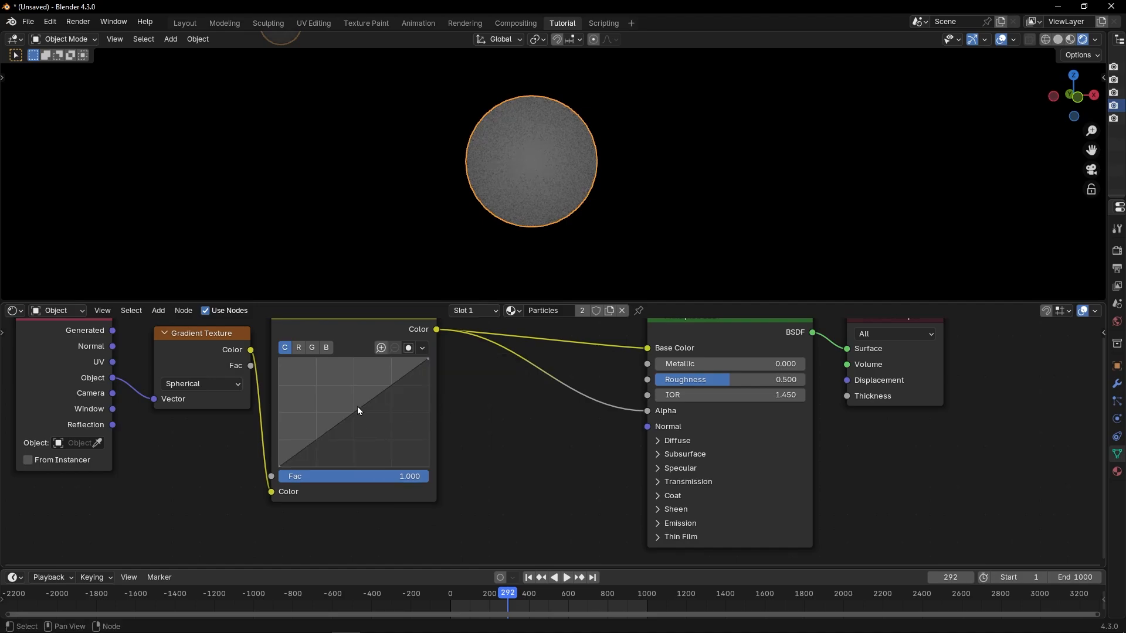
pyautogui.moveTo(357, 410); pyautogui.dragTo(405, 442)
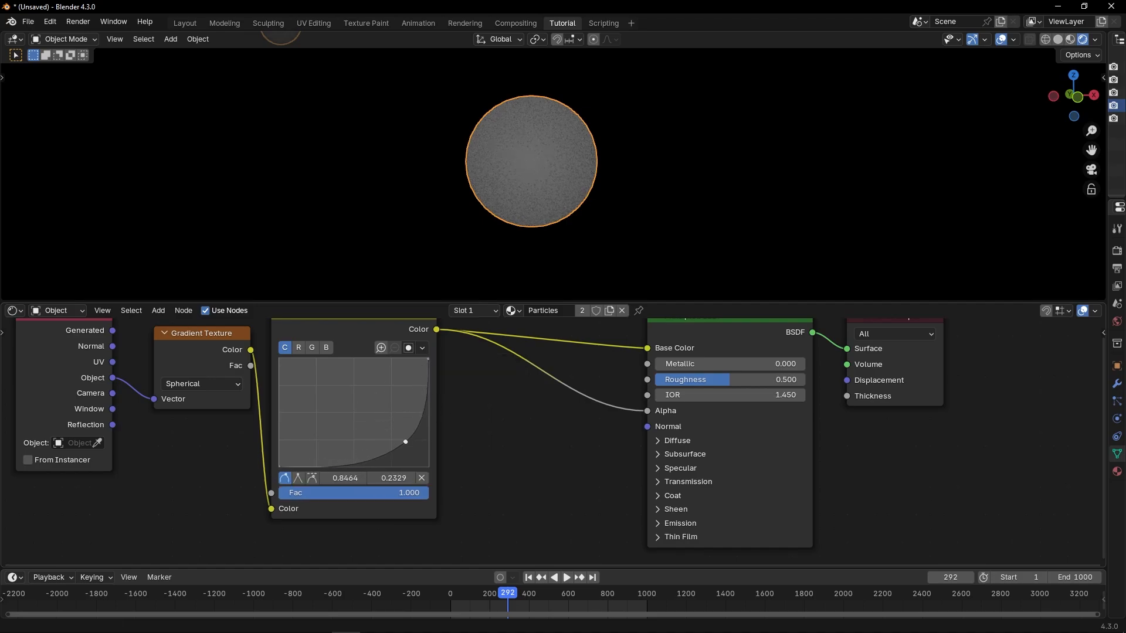
pyautogui.click(591, 258)
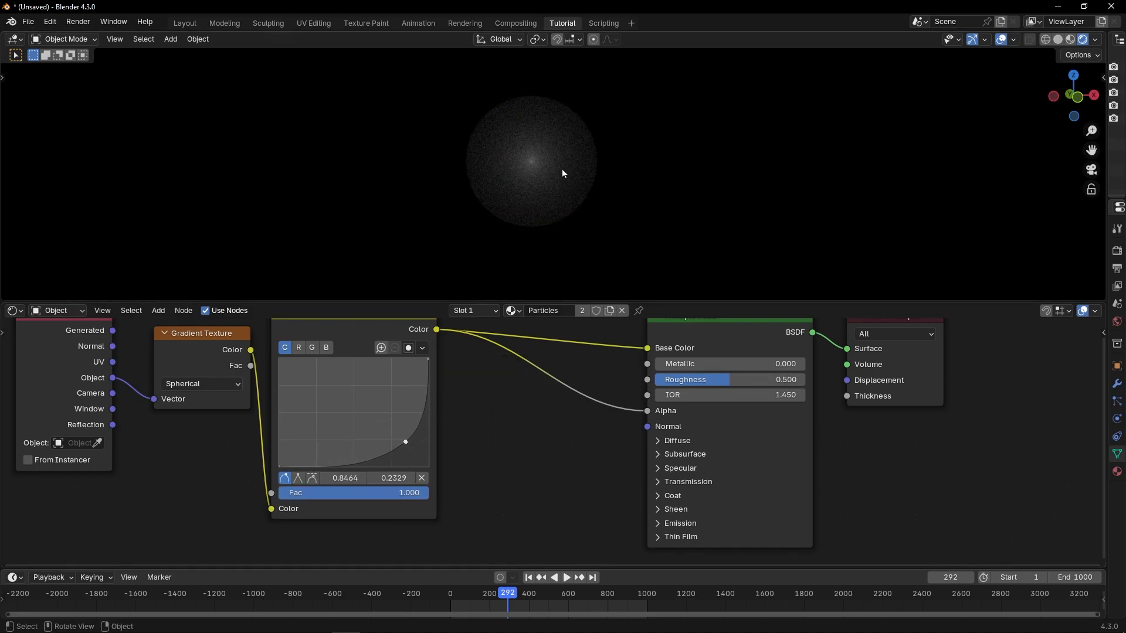
# Set the Particles material's Render Method to Blended
pyautogui.press('n')
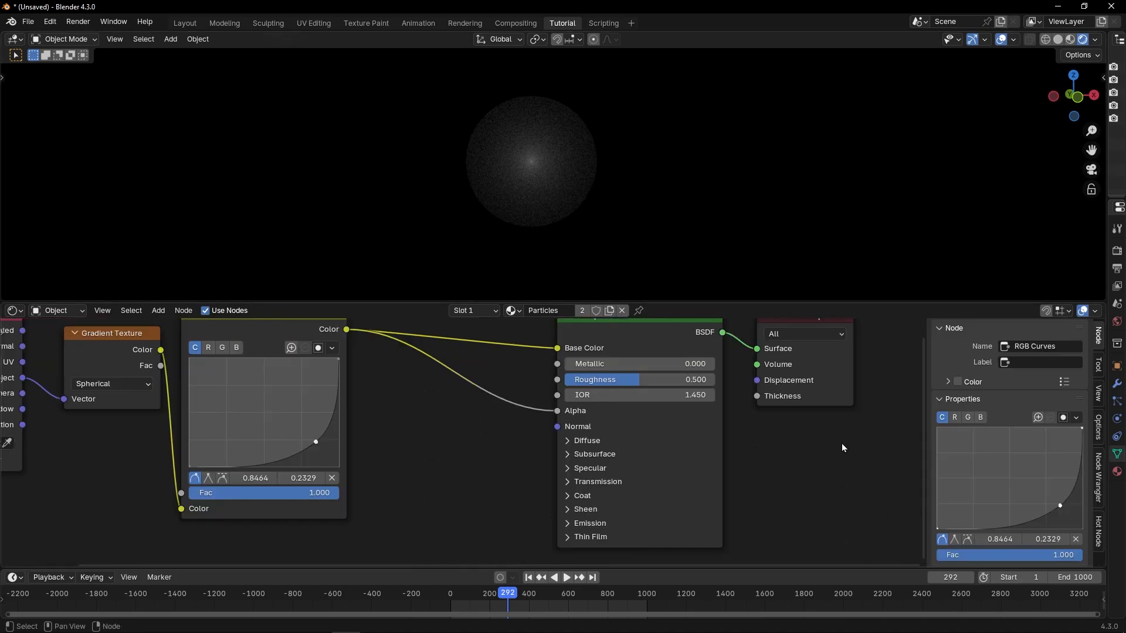
pyautogui.click(1098, 431)
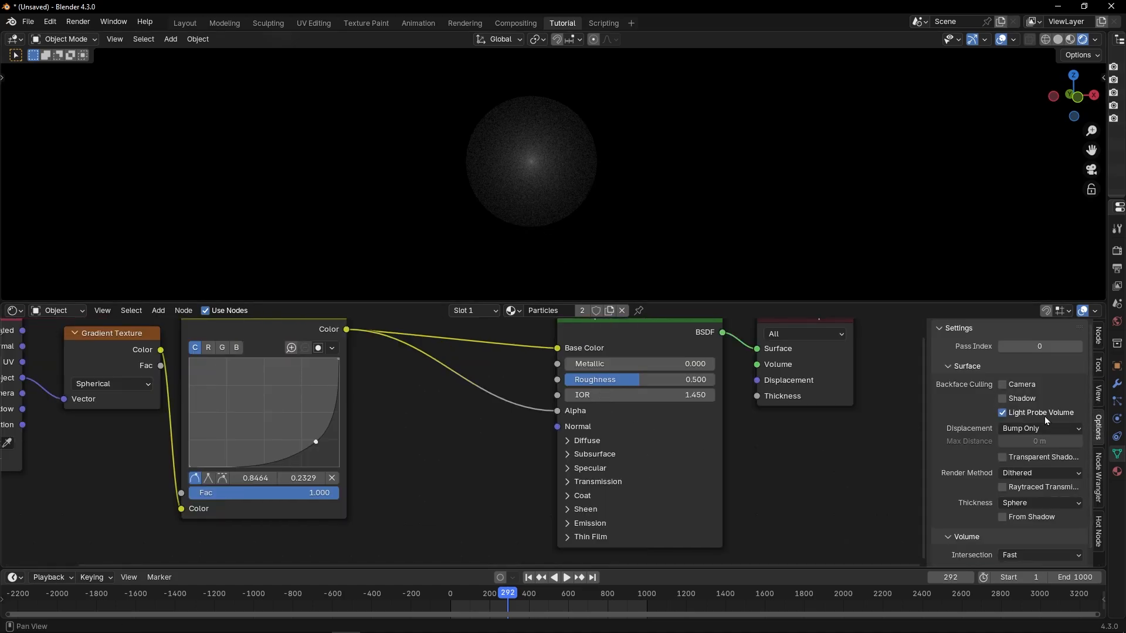
pyautogui.click(1015, 473)
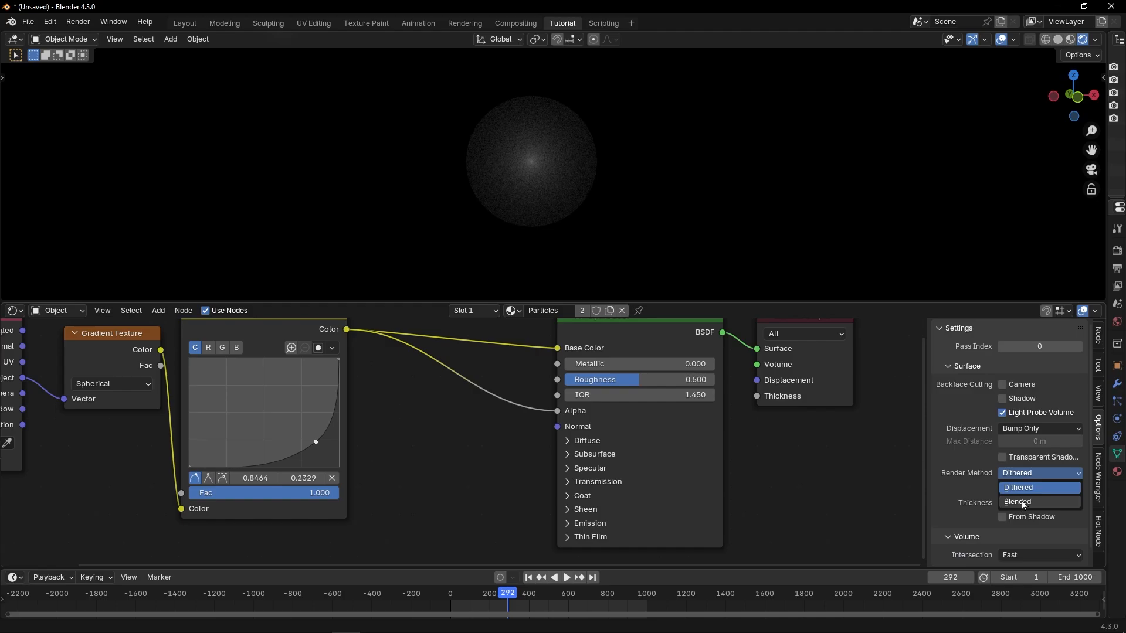
pyautogui.click(1031, 501)
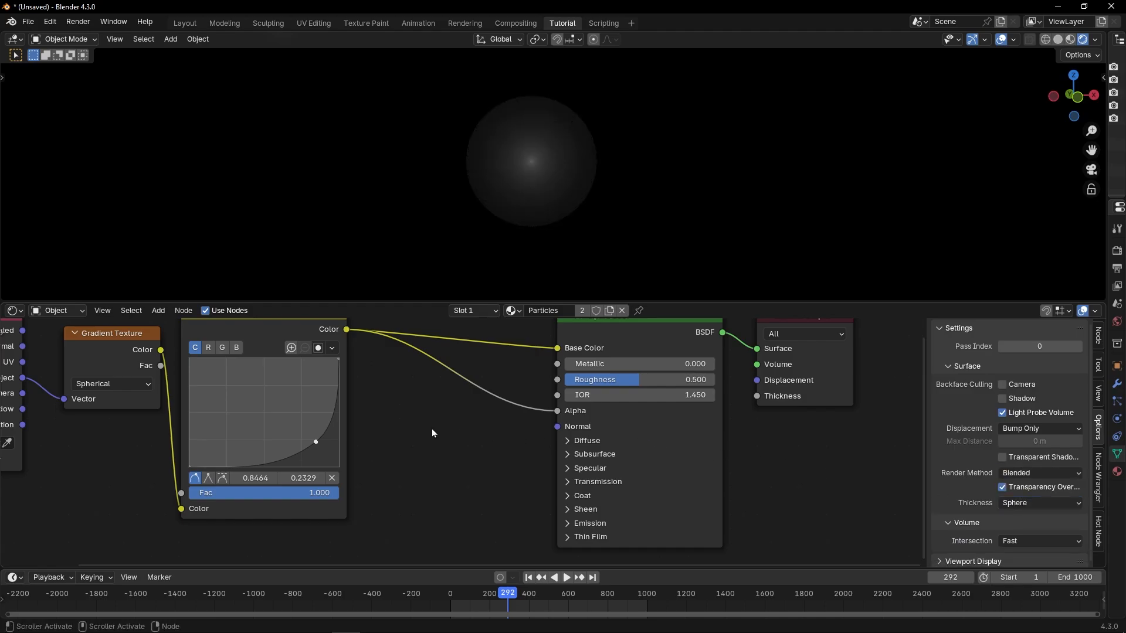
# Tighten the falloff by moving the RGB curve point to about 0.93, 0.18
pyautogui.hscroll(-2, 431, 432)
pyautogui.moveTo(367, 444); pyautogui.dragTo(378, 447)
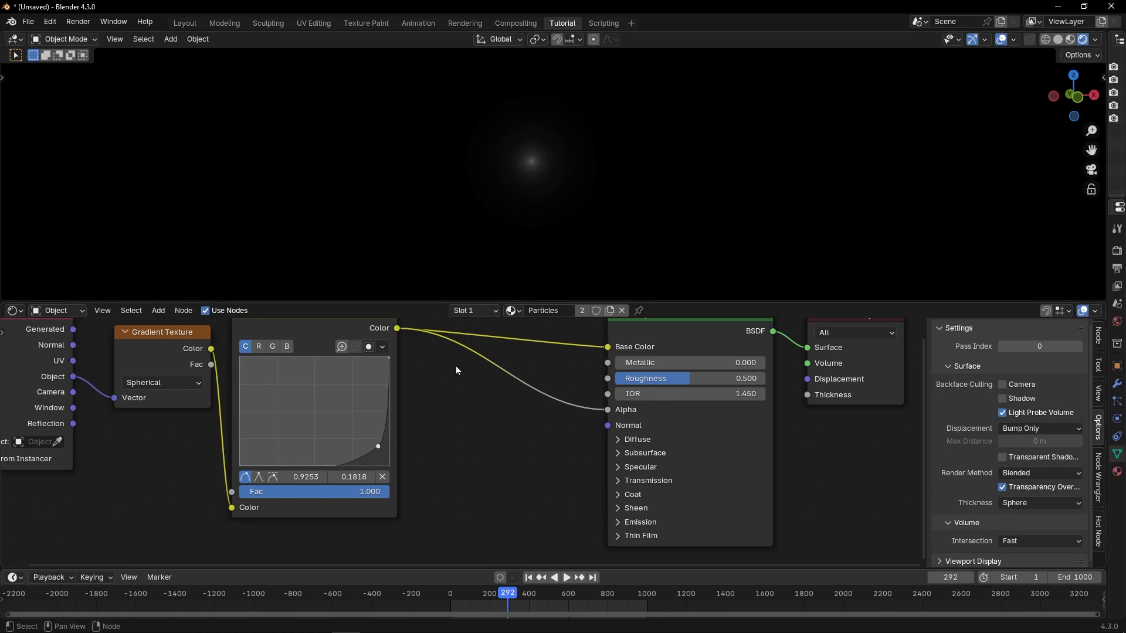
pyautogui.scroll(-2, 475, 387)
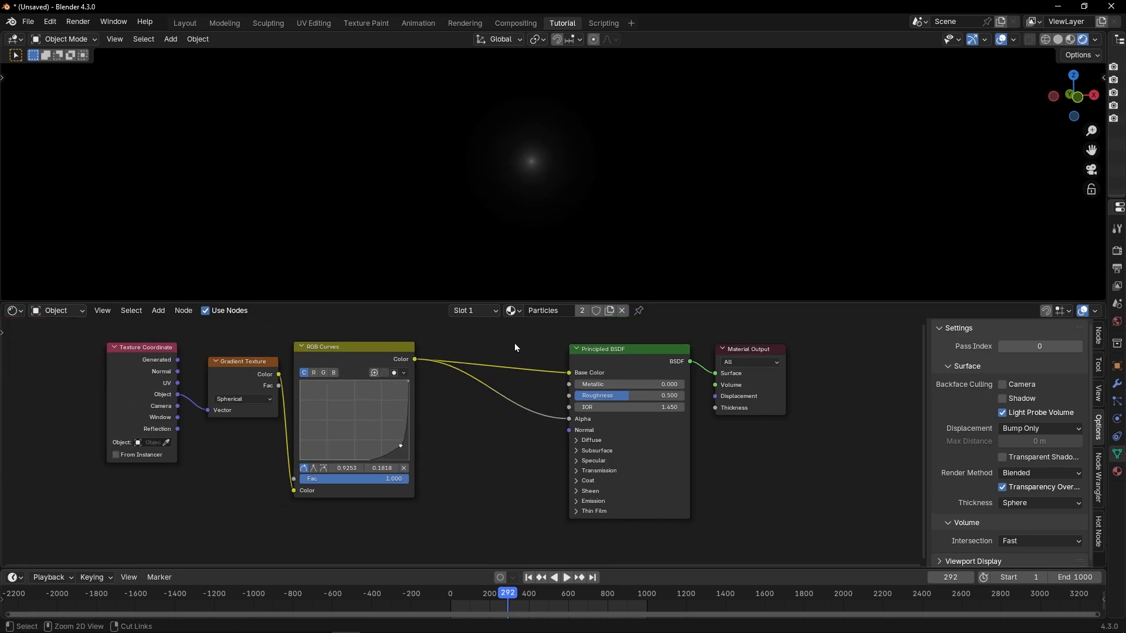
# Cut the RGB Curves links to the Principled BSDF's Base Color and Alpha, and undo the cut
pyautogui.keyDown('ctrl'); pyautogui.moveTo(522, 334); pyautogui.dragTo(515, 453, button='right'); pyautogui.keyUp('ctrl')
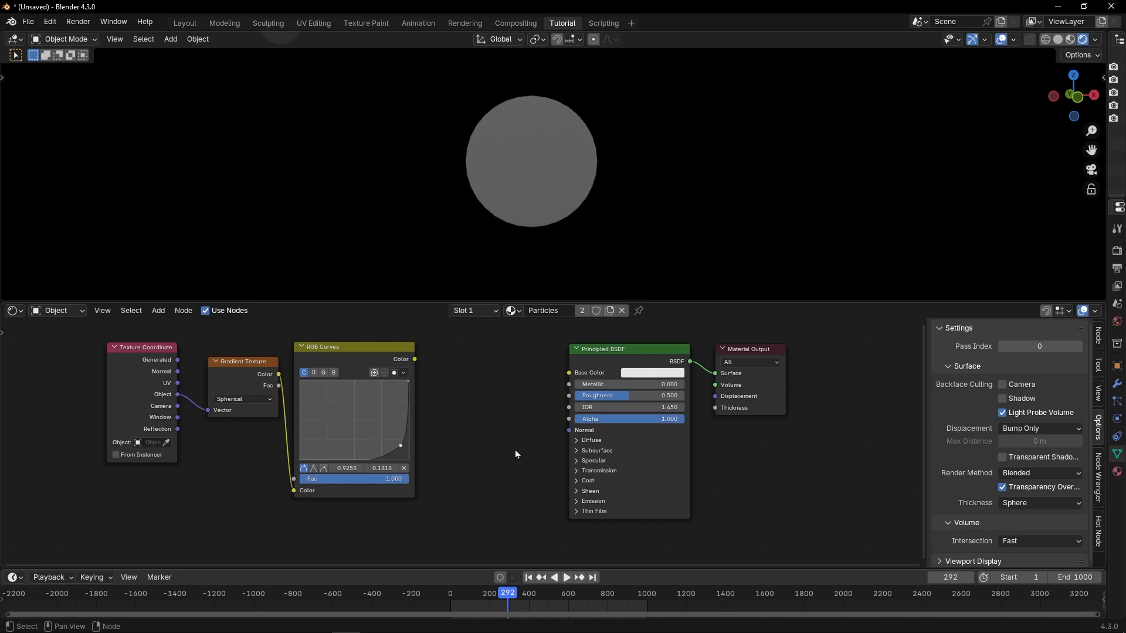
pyautogui.hotkey('ctrl', 'z')
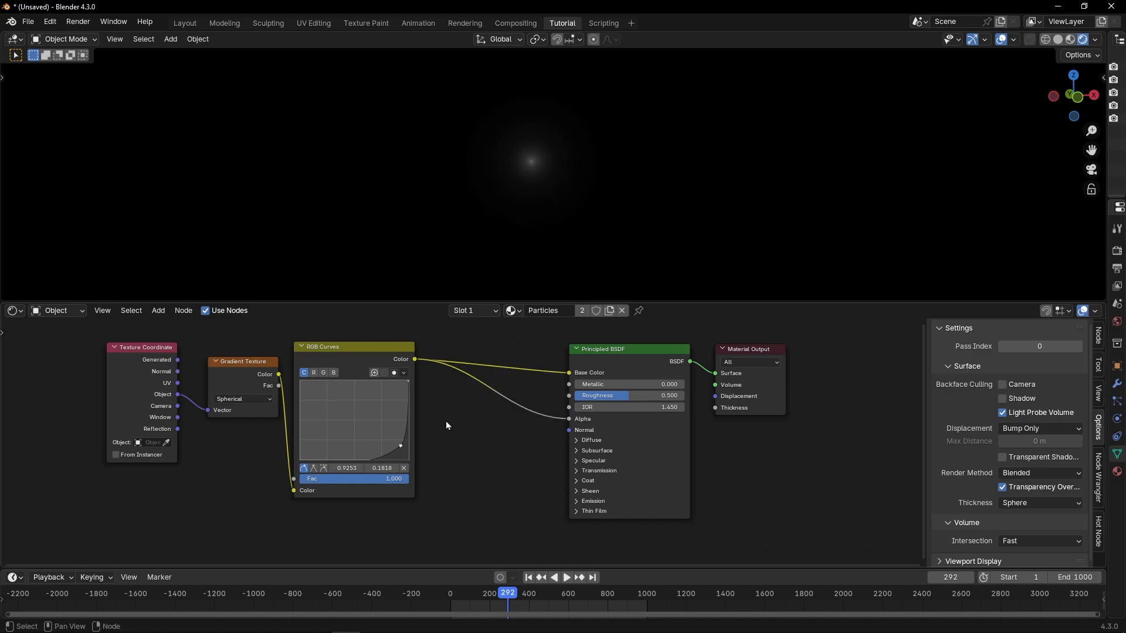
# Move RGB Curves closer to the Principled BSDF and shift Texture Coordinate and Gradient Texture away to open a gap between them
pyautogui.moveTo(352, 353); pyautogui.dragTo(415, 353)
pyautogui.moveTo(221, 355); pyautogui.dragTo(339, 365, button='middle')
pyautogui.moveTo(174, 358); pyautogui.dragTo(363, 435)
pyautogui.press('g')
pyautogui.click(228, 444)
pyautogui.click(372, 386)
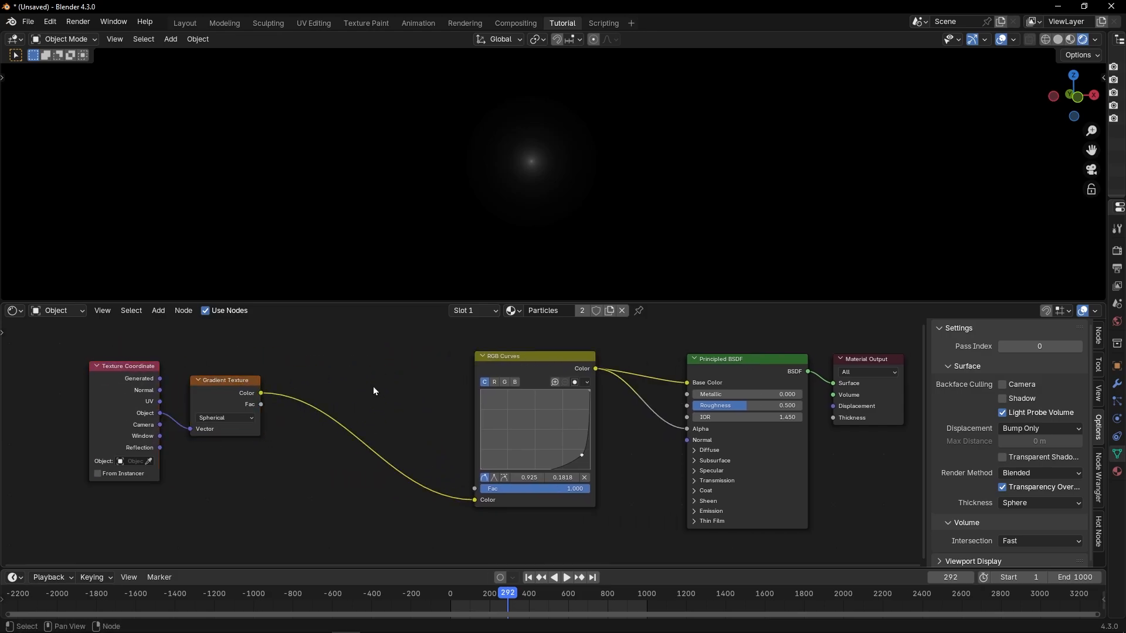
# Insert a Color Ramp node between the Gradient Texture and RGB Curves nodes
pyautogui.hotkey('shift', 'a')
pyautogui.write('col')
pyautogui.press('Down')
pyautogui.press('Return')
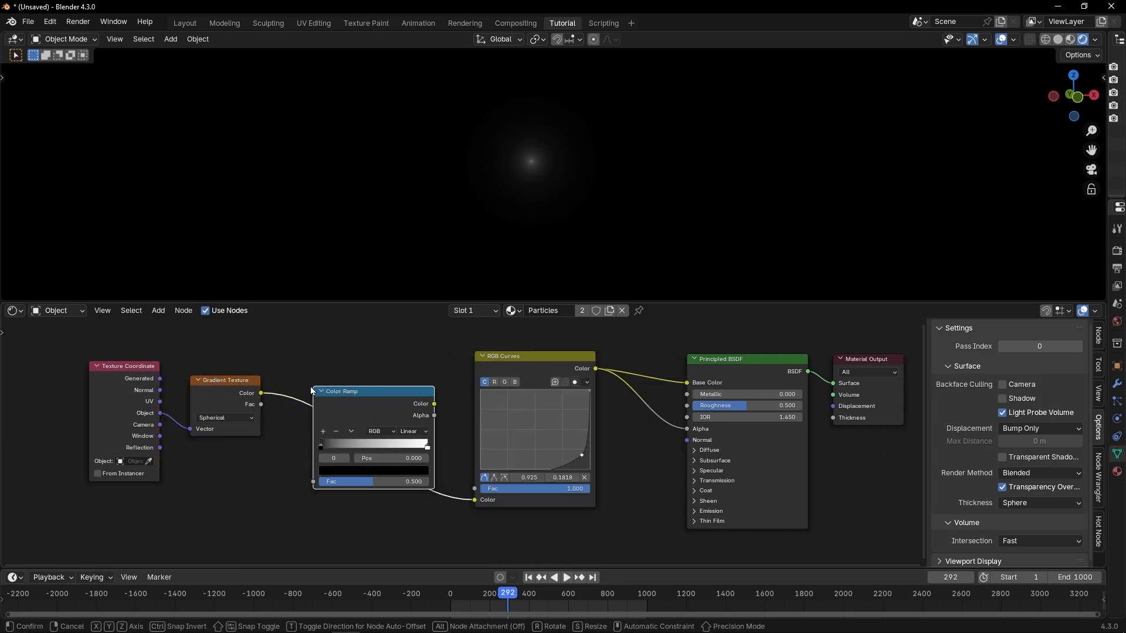
pyautogui.click(314, 386)
# Set the Color Ramp's black stop to position 0.697 and move the RGB curve point to about 0.63, 0.24
pyautogui.scroll(1, 381, 419)
pyautogui.scroll(1, 463, 442)
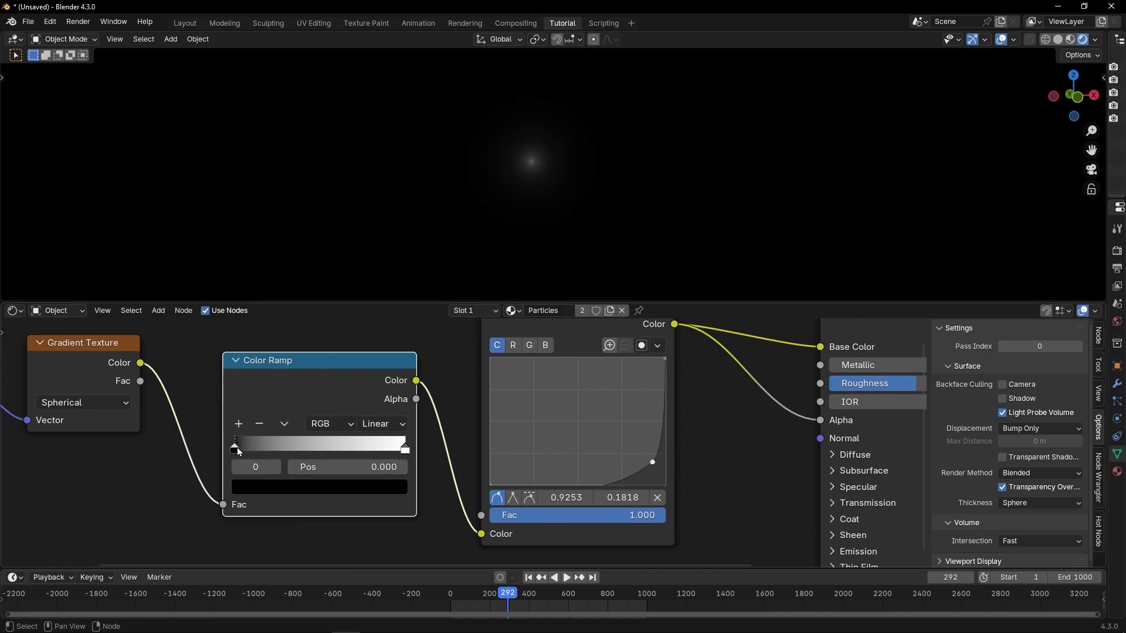
pyautogui.moveTo(237, 448); pyautogui.dragTo(286, 449)
pyautogui.moveTo(645, 464); pyautogui.dragTo(592, 432)
pyautogui.moveTo(285, 449); pyautogui.dragTo(353, 449)
pyautogui.moveTo(598, 431); pyautogui.dragTo(601, 455)
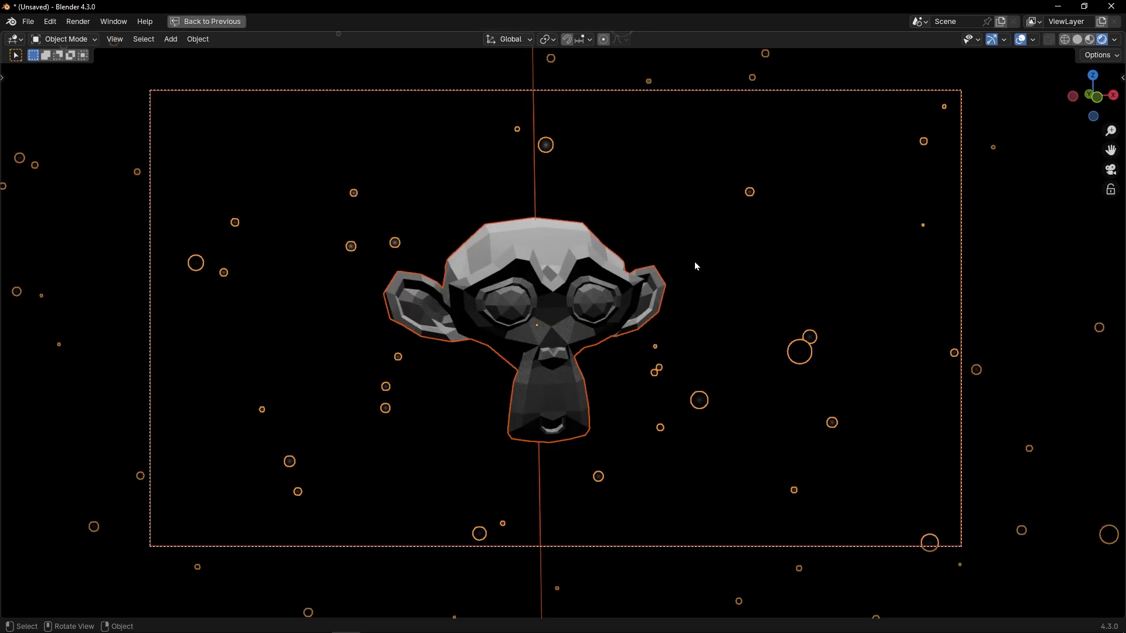
# Deselect everything and play the animation in the maximized viewport to examine the soft particles around the monkey head
pyautogui.hotkey('alt', 'a')
pyautogui.press('space')
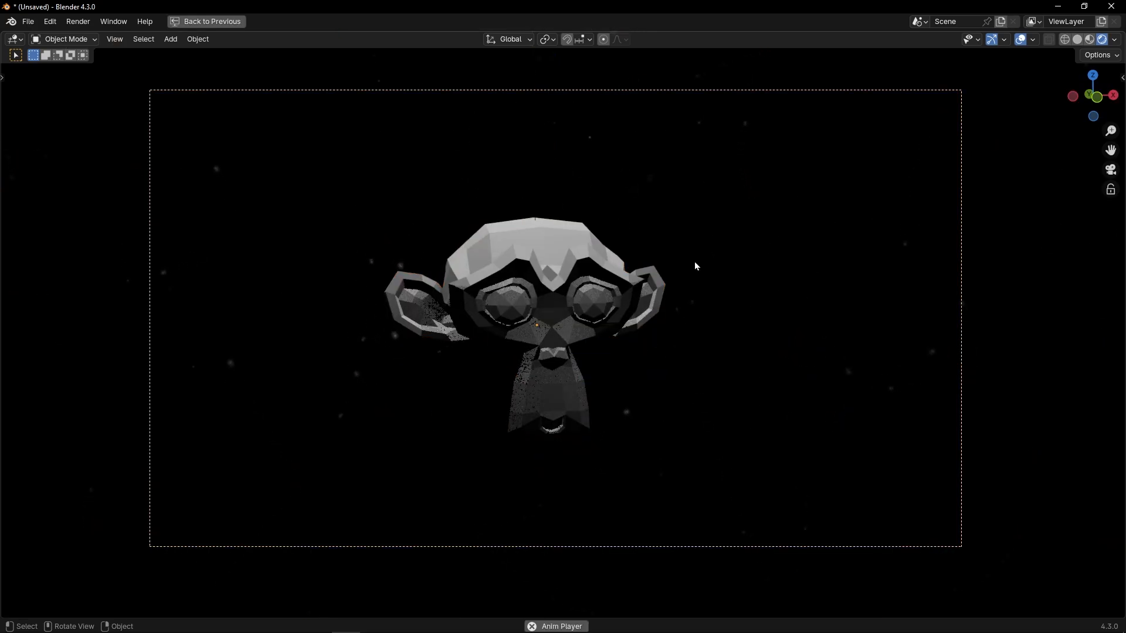
pyautogui.scroll(1, 696, 267)
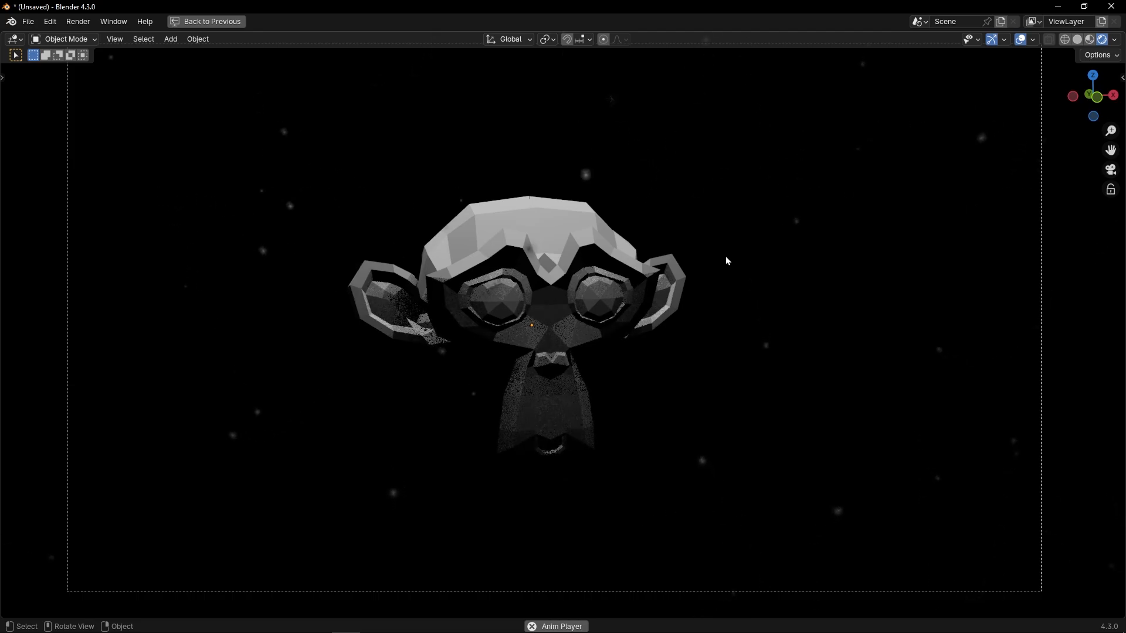
pyautogui.hotkey('ctrl', 'space')
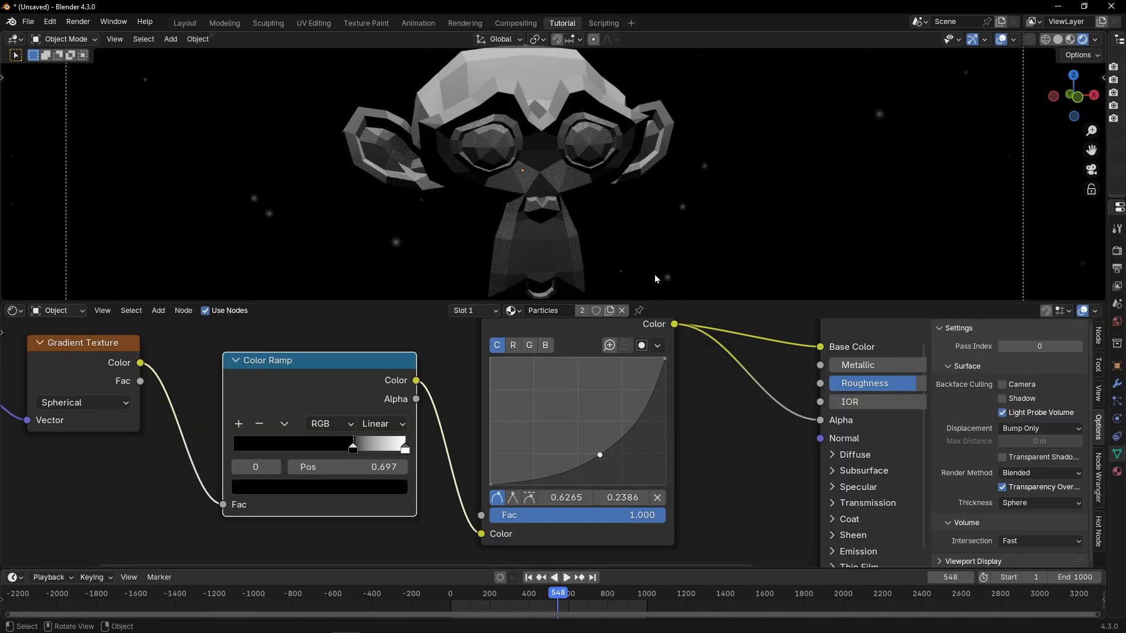
# Link the RGB Curves Color output to the Principled BSDF's Emission Color and set the Emission Strength to 4.47
pyautogui.moveTo(624, 422); pyautogui.dragTo(428, 391, button='middle')
pyautogui.scroll(2, 446, 410)
pyautogui.click(547, 502)
pyautogui.scroll(-4, 521, 446)
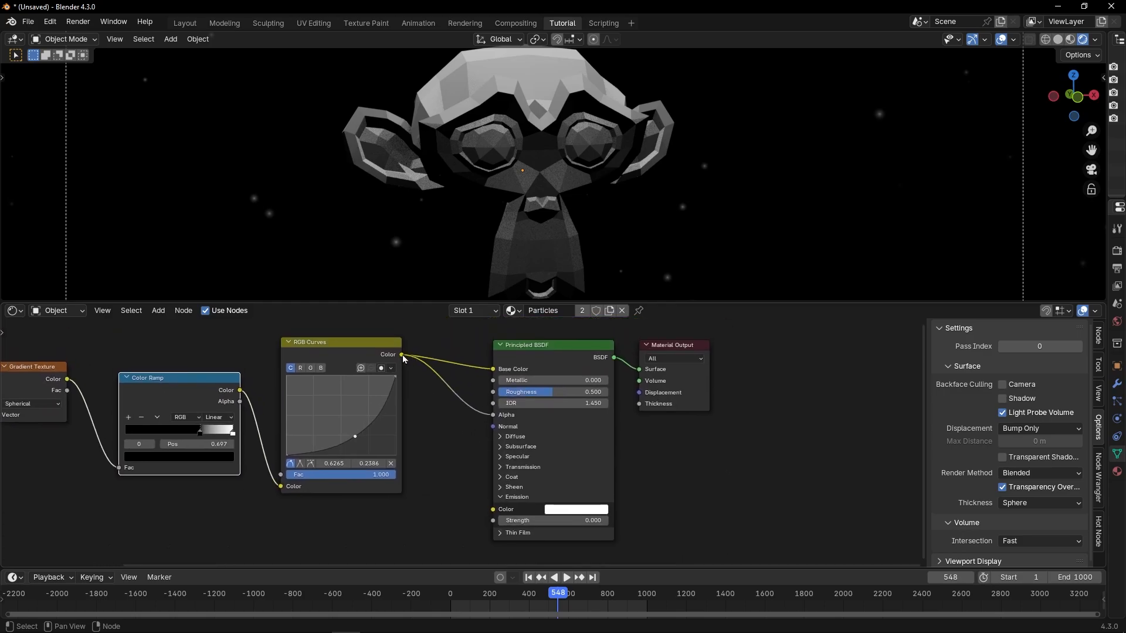
pyautogui.moveTo(483, 511); pyautogui.dragTo(484, 510)
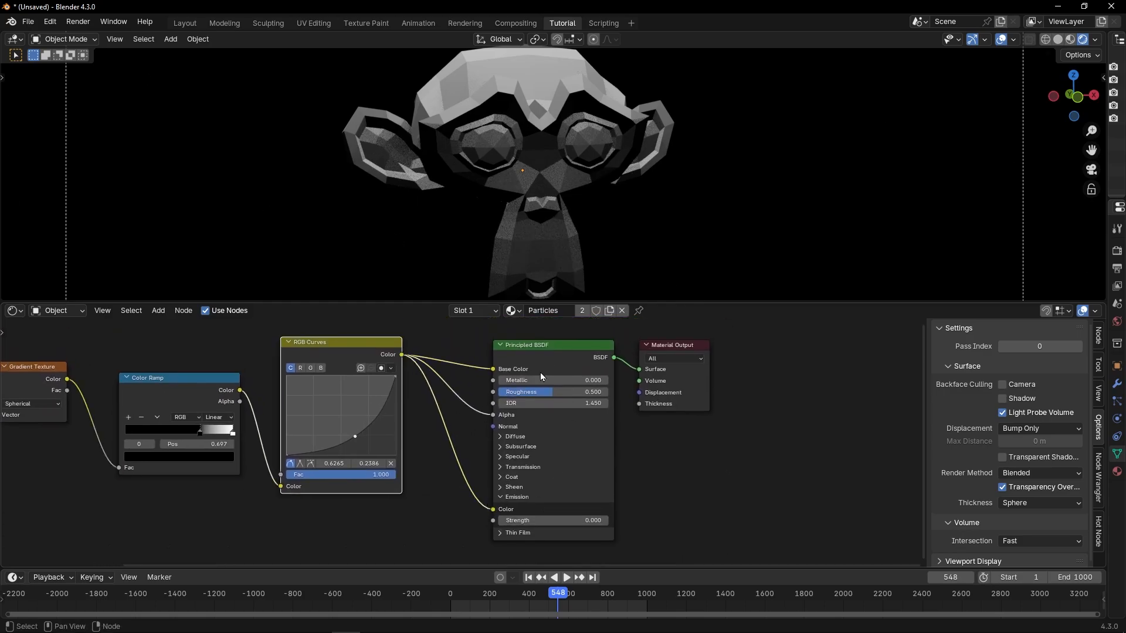
pyautogui.moveTo(561, 520); pyautogui.dragTo(627, 520)
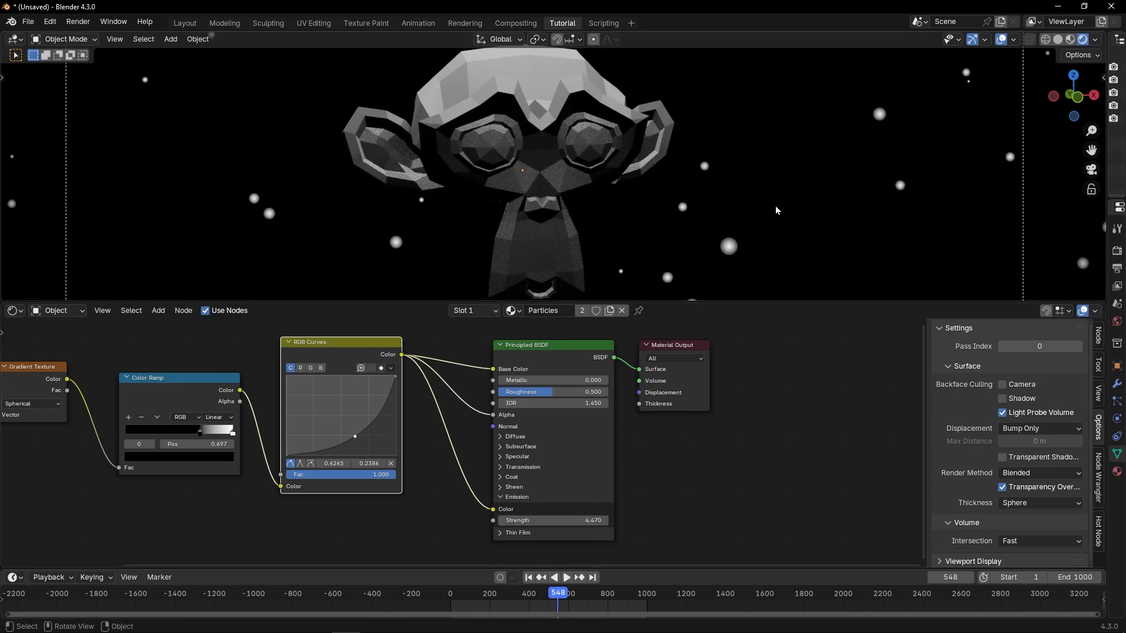
# Review the compositing node tree, move the Fog Glow Glare node midway between Render Layers and Composite, and return to the Tutorial workspace
pyautogui.press('n')
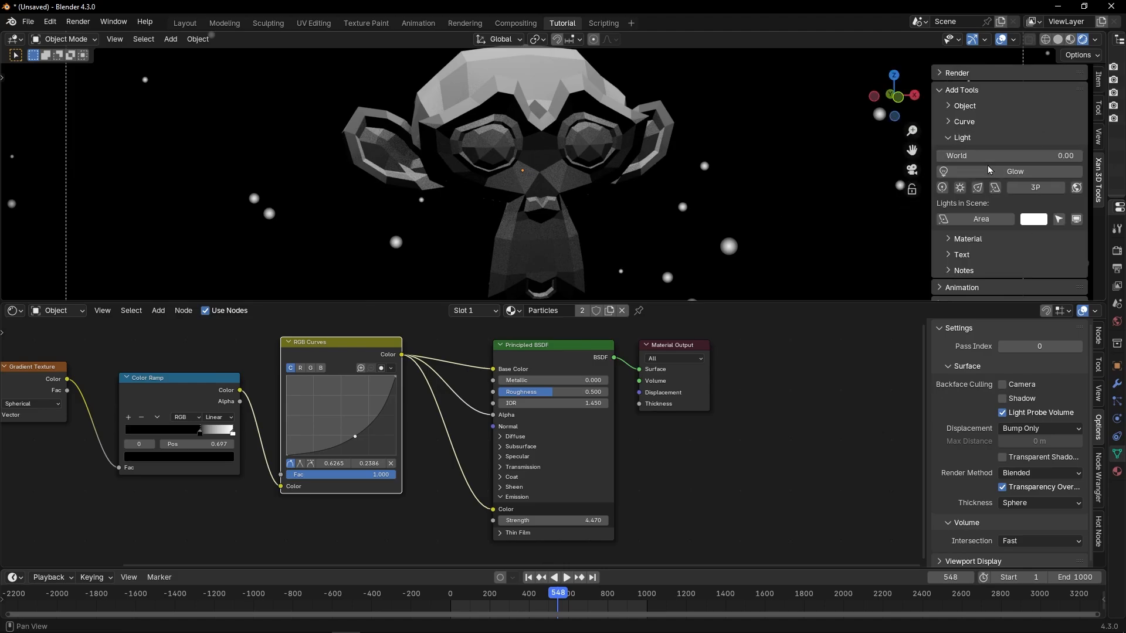
pyautogui.press('n')
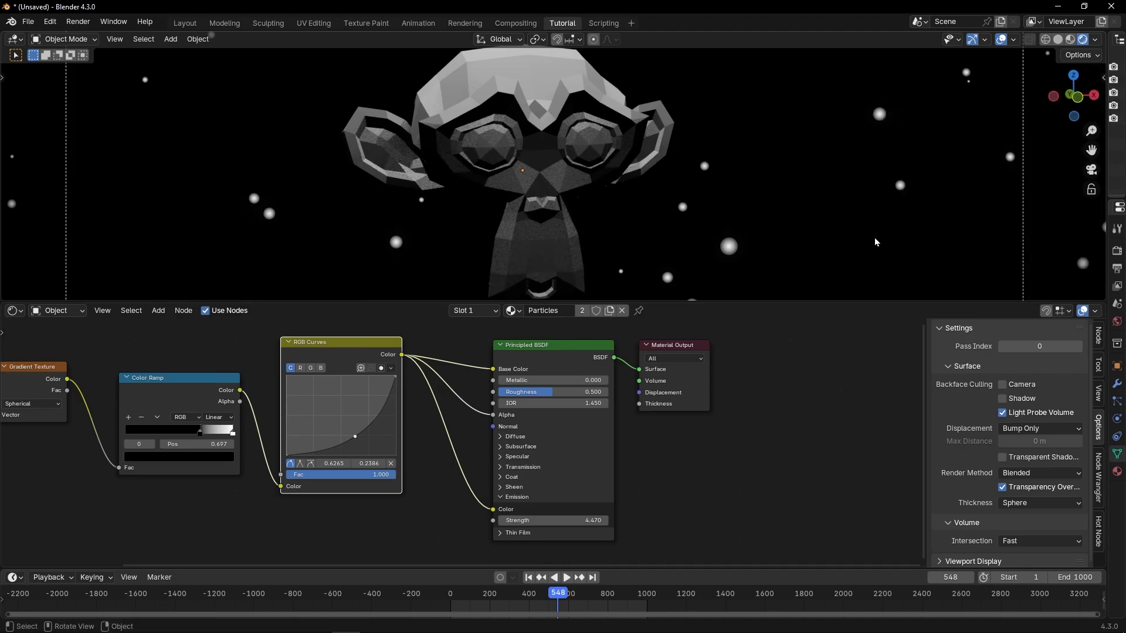
pyautogui.click(516, 24)
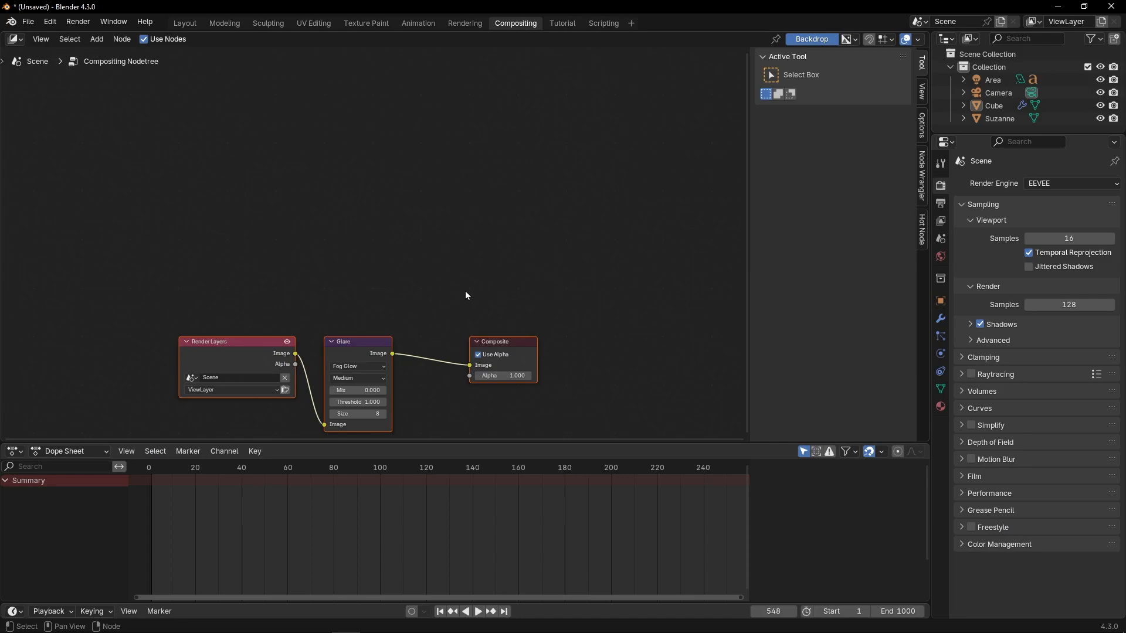
pyautogui.scroll(3, 446, 293)
pyautogui.click(392, 307)
pyautogui.moveTo(407, 316); pyautogui.dragTo(428, 207, button='middle')
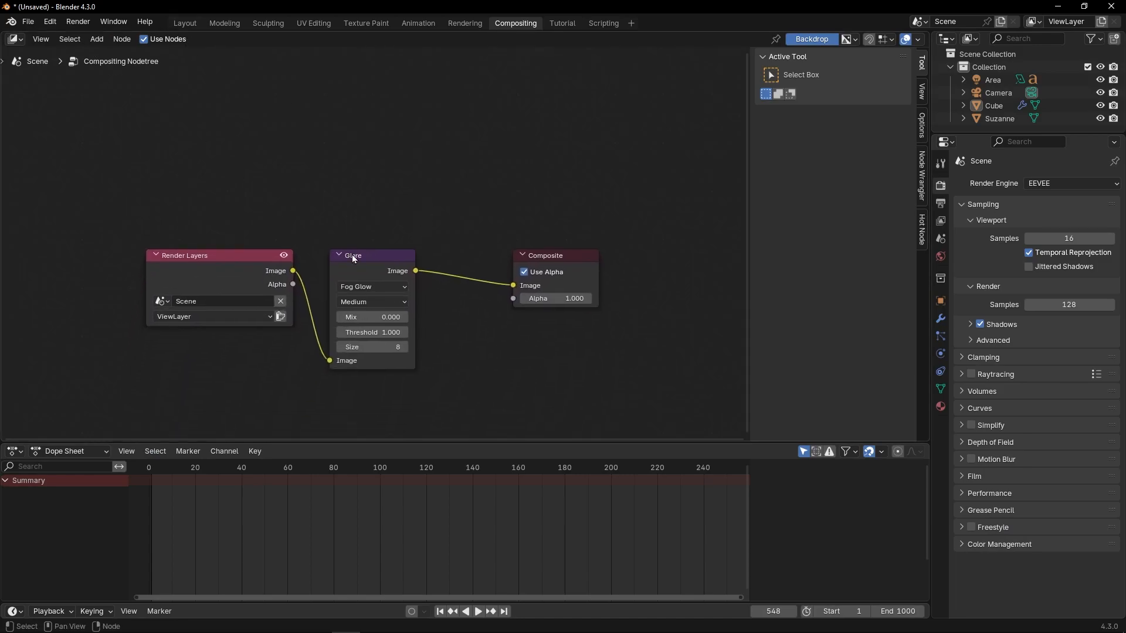
pyautogui.moveTo(370, 265); pyautogui.dragTo(404, 254)
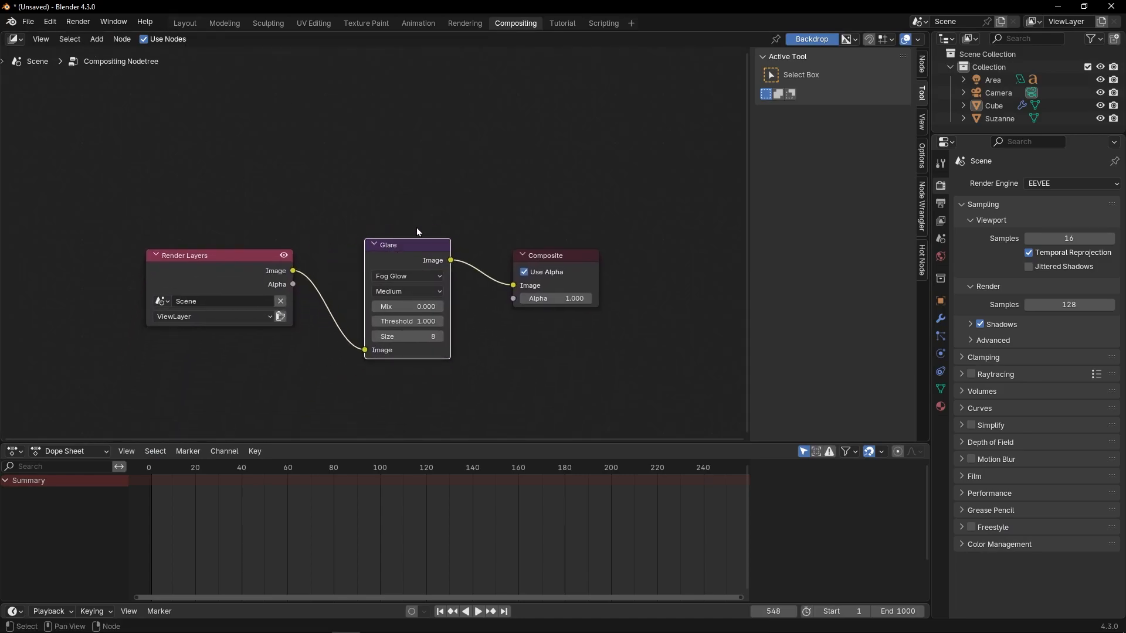
pyautogui.click(560, 23)
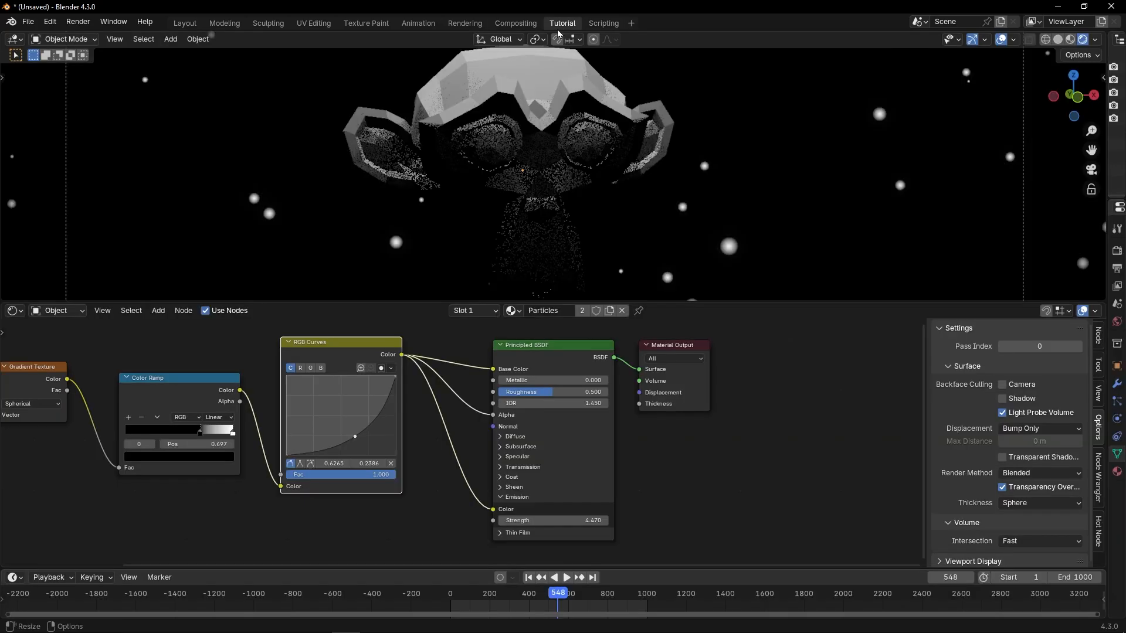
# Move the RGB curve point to about 0.77, 0.20 and tune the Emission Strength, trying 25.87 before lowering it
pyautogui.moveTo(553, 520)
pyautogui.mouseDown()
pyautogui.moveTo(609, 520)
pyautogui.moveTo(571, 520)
pyautogui.mouseUp()
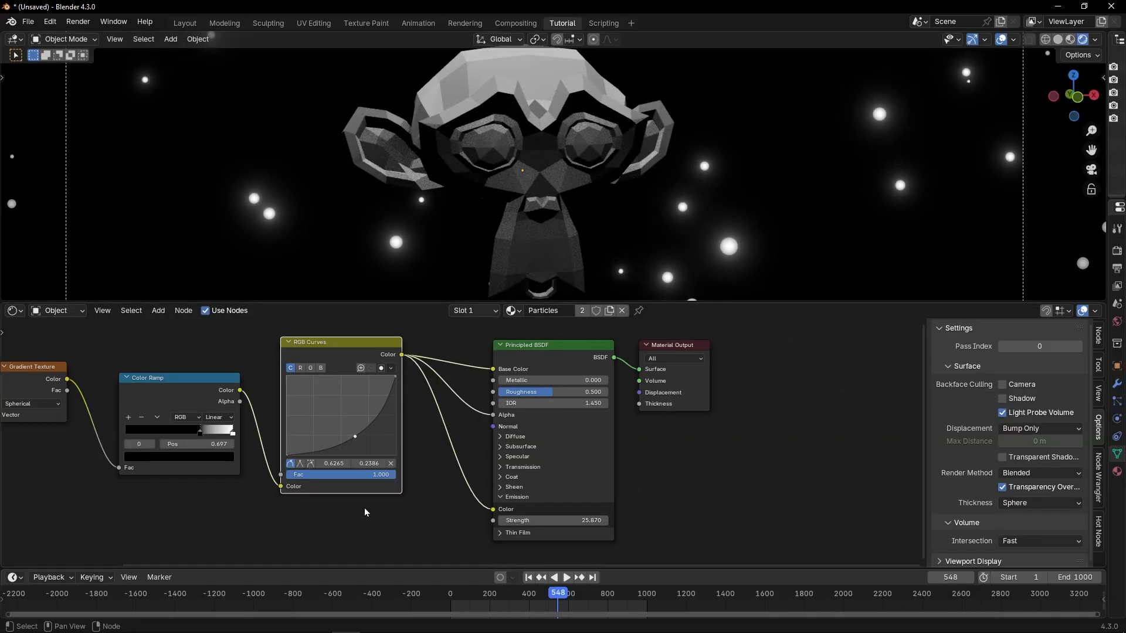
pyautogui.scroll(2, 283, 425)
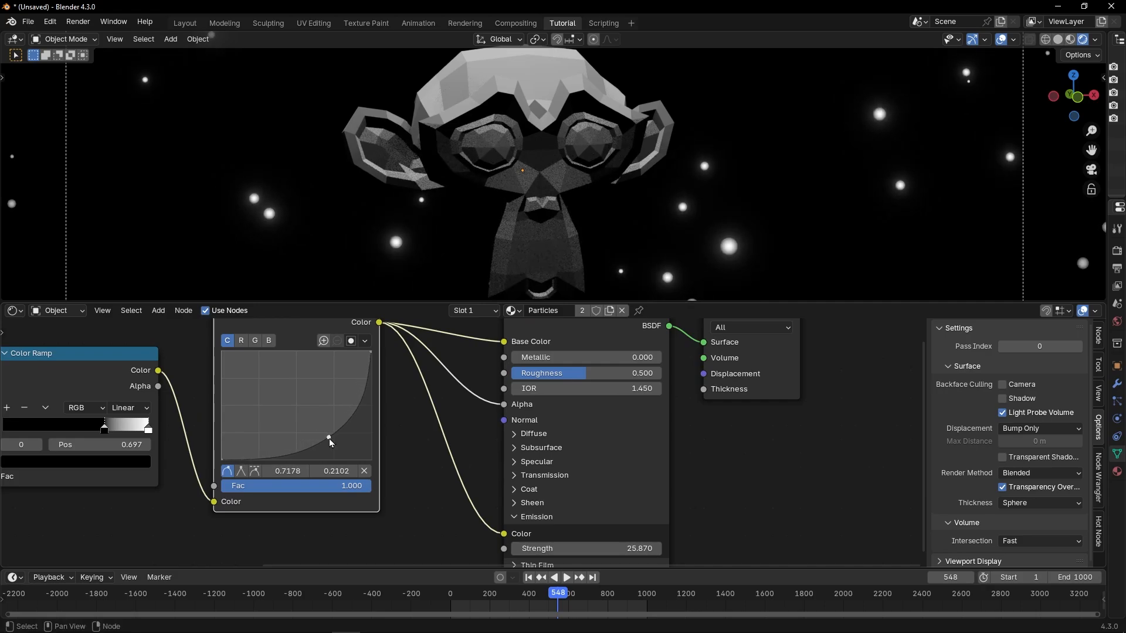
pyautogui.moveTo(329, 438); pyautogui.dragTo(335, 438)
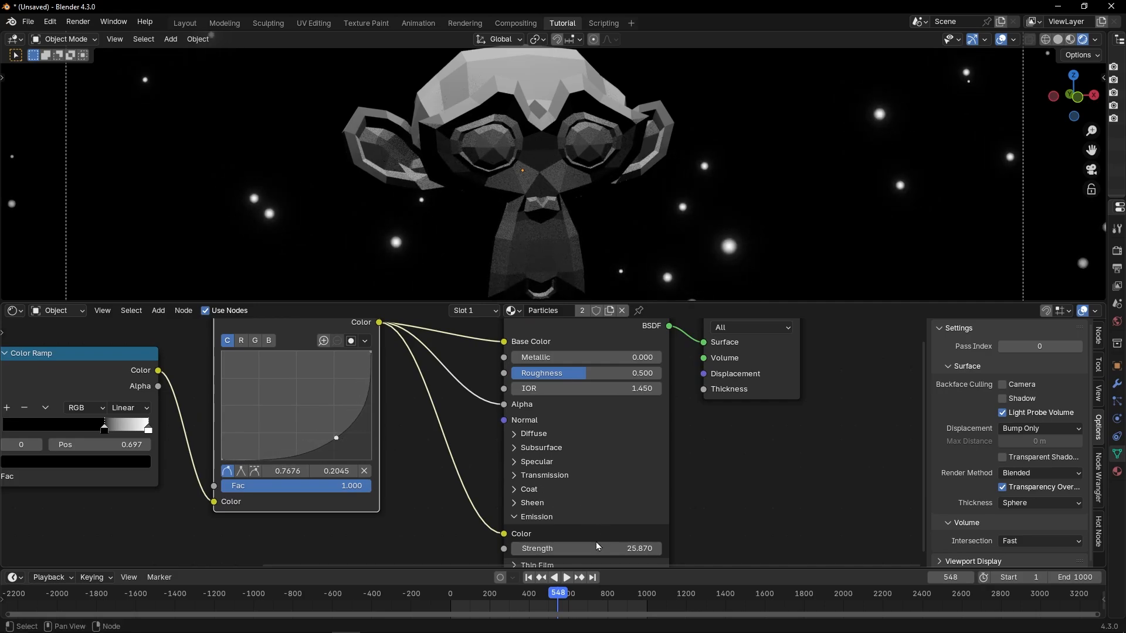
pyautogui.moveTo(595, 542); pyautogui.dragTo(563, 548)
# Examine the playing animation in the maximized viewport, select the monkey head, and reframe it from another angle through the camera
pyautogui.hotkey('ctrl', 'space')
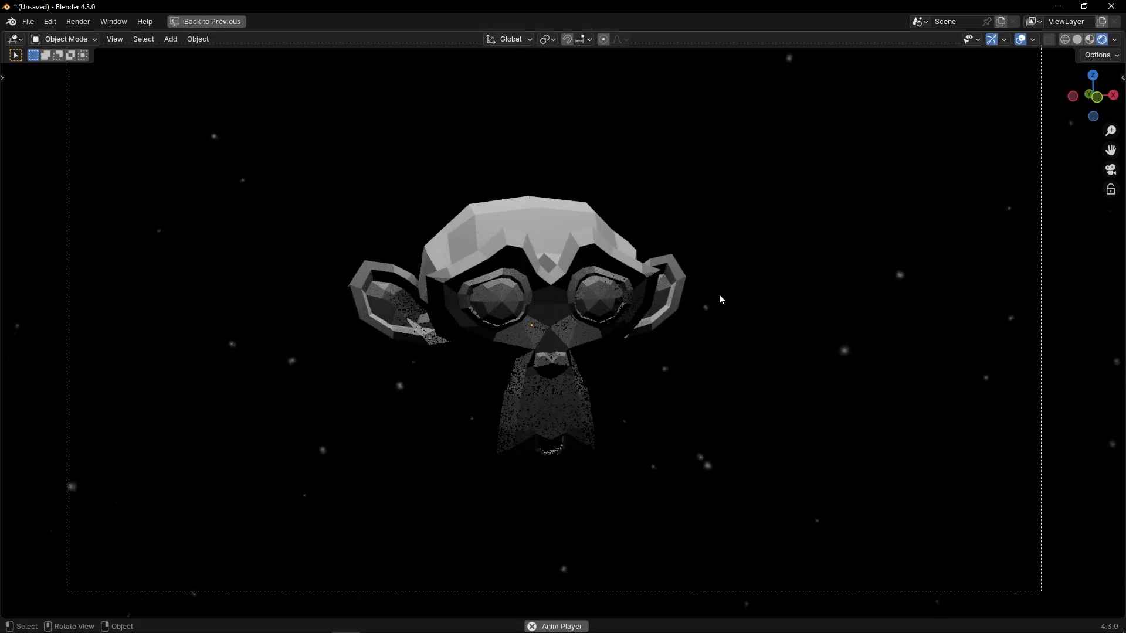
pyautogui.moveTo(655, 311); pyautogui.dragTo(616, 305, button='middle')
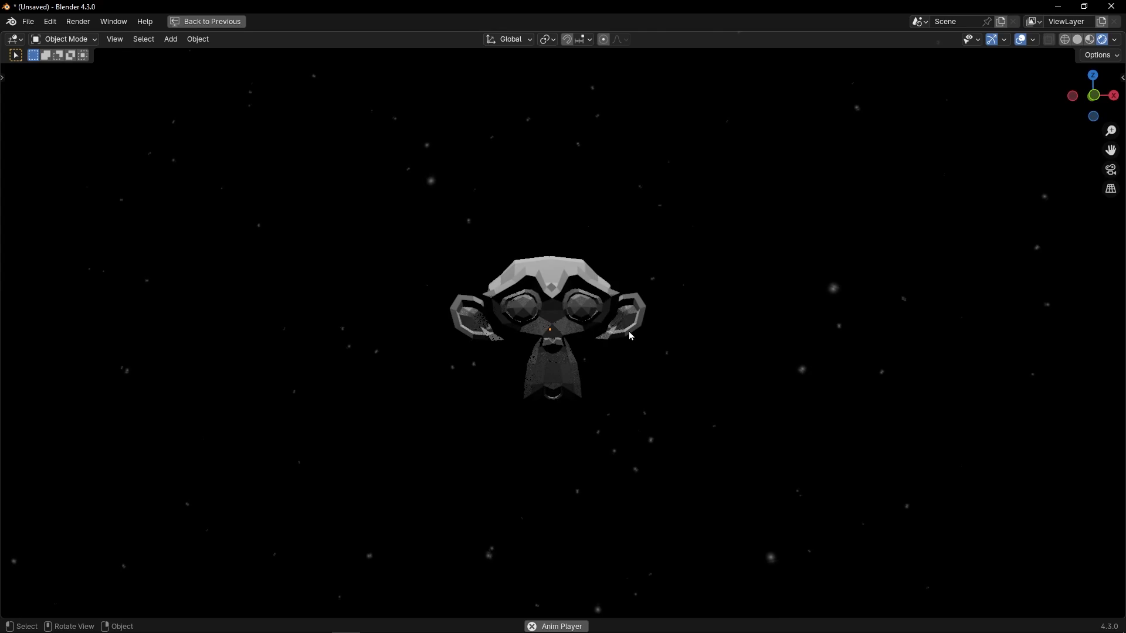
pyautogui.scroll(2, 621, 316)
pyautogui.click(605, 308)
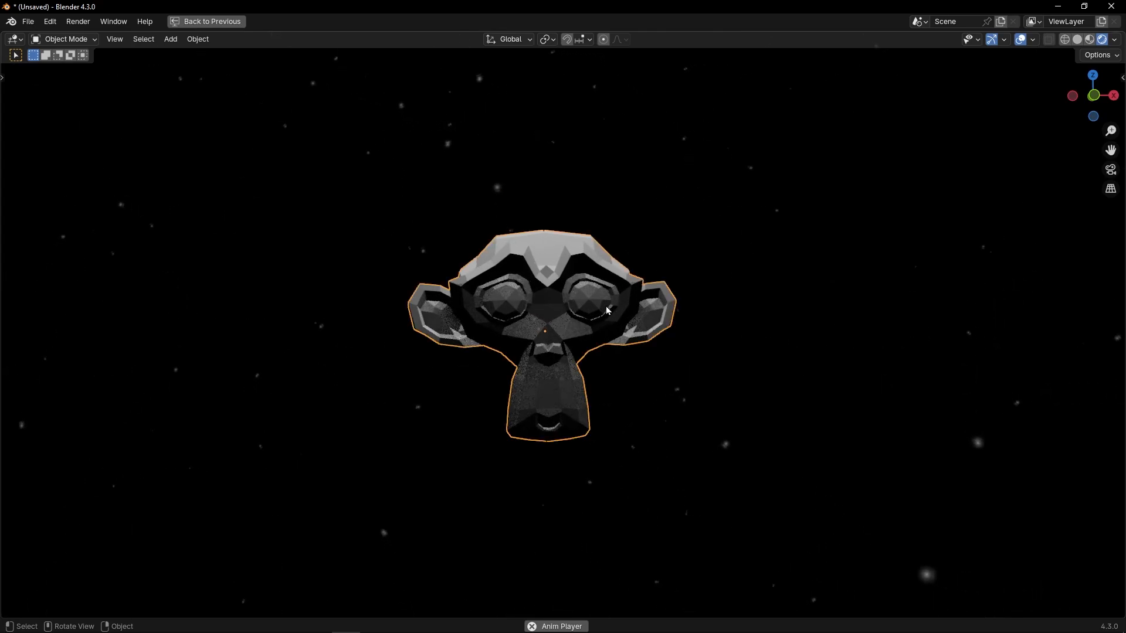
pyautogui.press('KP_0')
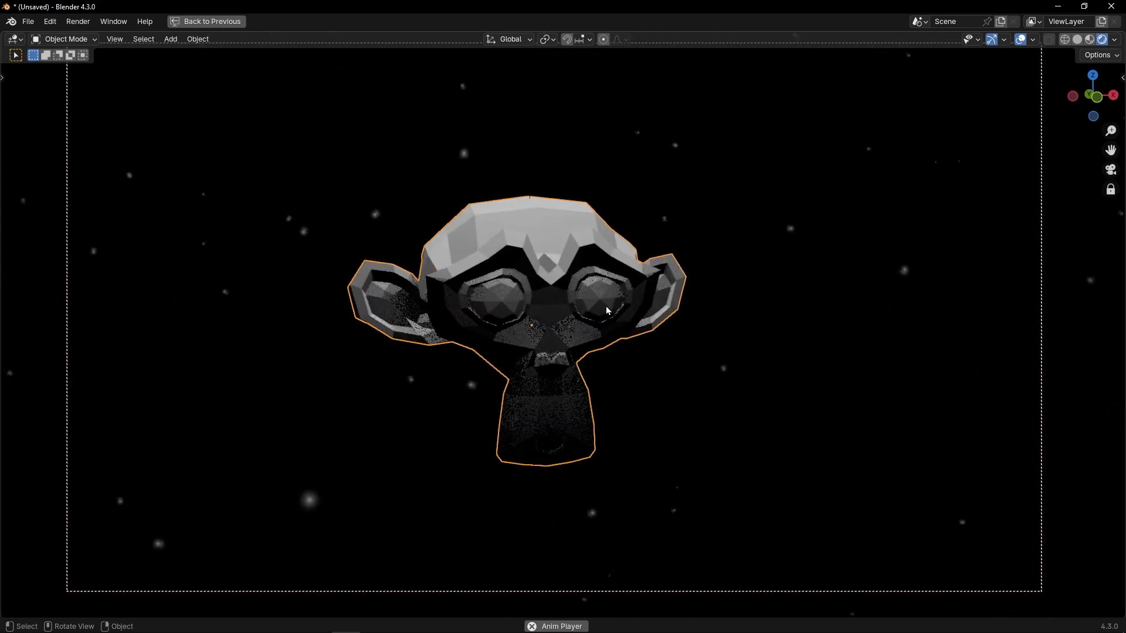
pyautogui.moveTo(607, 306); pyautogui.dragTo(486, 324, button='middle')
pyautogui.hotkey('ctrl', 'space')
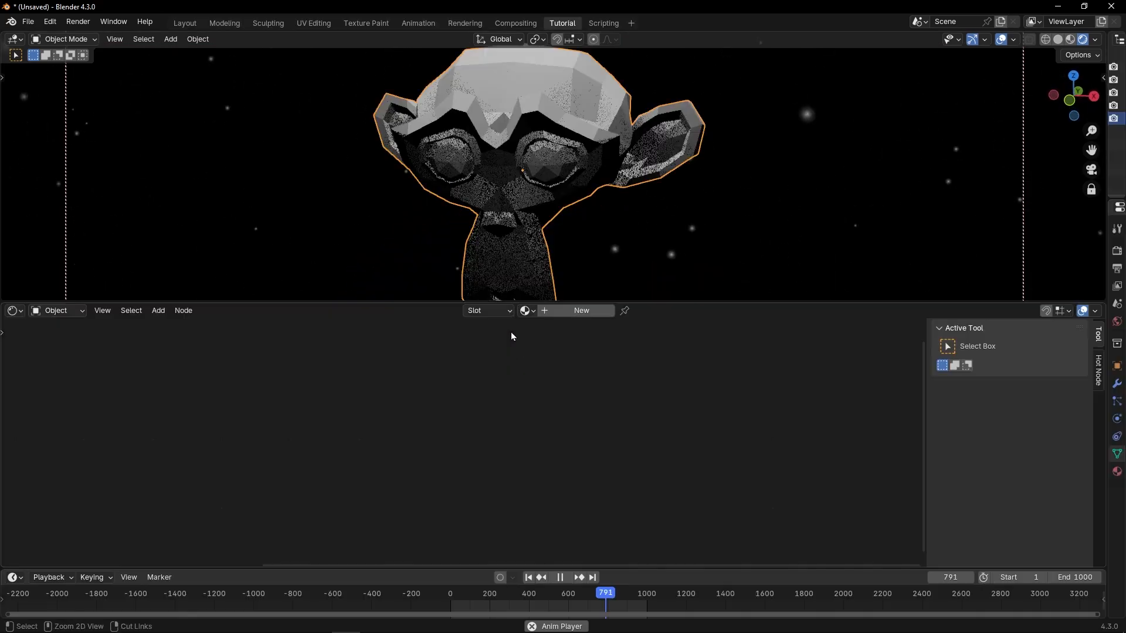
# Change the Shader Editor to a Geometry Node Editor, stop playback, and select the particle object to open its node tree
pyautogui.click(14, 311)
pyautogui.click(59, 429)
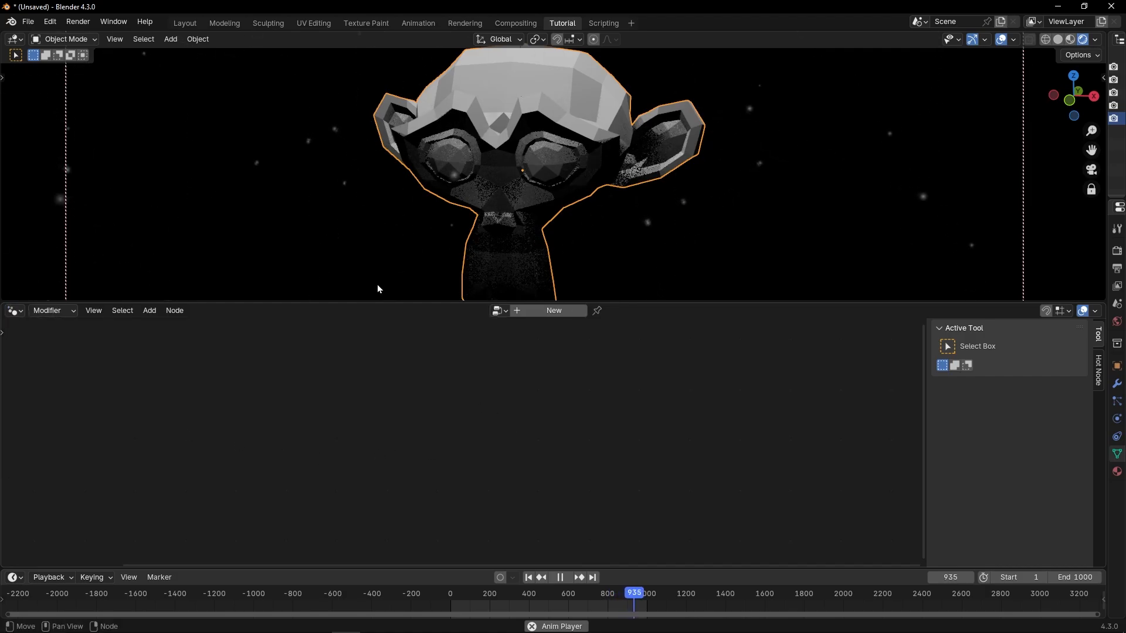
pyautogui.press('space')
pyautogui.click(262, 151)
pyautogui.scroll(5, 588, 434)
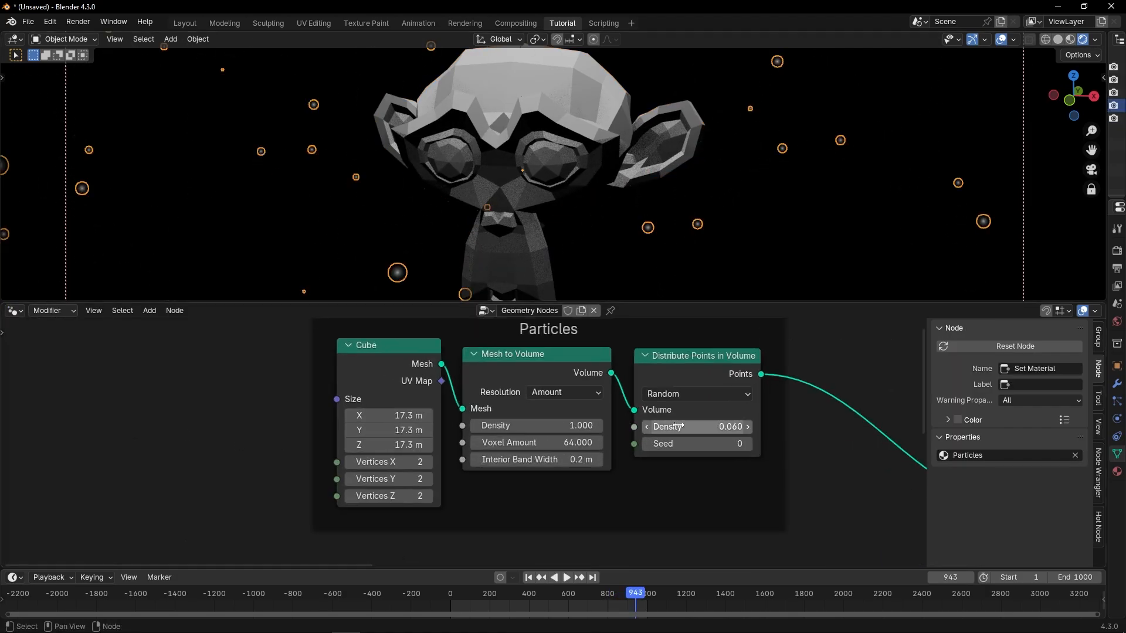
# Hide the node editor sidebar and set the Random Value node's Min to 0.400 and Max to 1.530 to enlarge the particles
pyautogui.moveTo(645, 421); pyautogui.dragTo(283, 383, button='middle')
pyautogui.press('n')
pyautogui.scroll(-8, 620, 428)
pyautogui.moveTo(595, 404); pyautogui.dragTo(315, 523, button='middle')
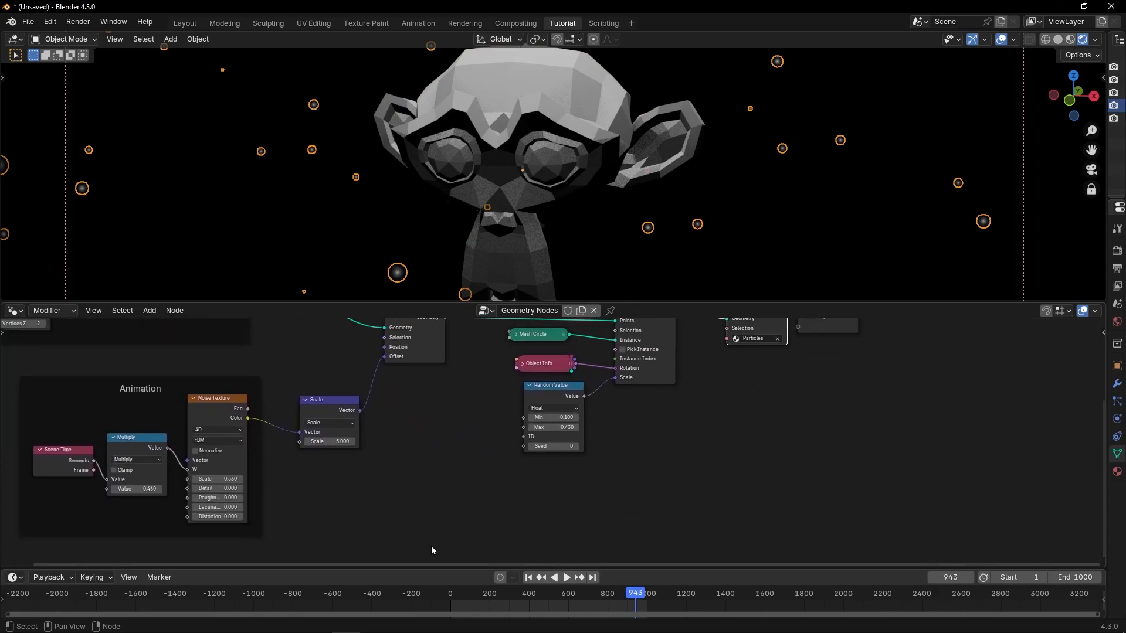
pyautogui.scroll(10, 610, 440)
pyautogui.moveTo(606, 424); pyautogui.dragTo(580, 491, button='middle')
pyautogui.moveTo(520, 478); pyautogui.dragTo(587, 478)
pyautogui.moveTo(528, 458); pyautogui.dragTo(545, 457)
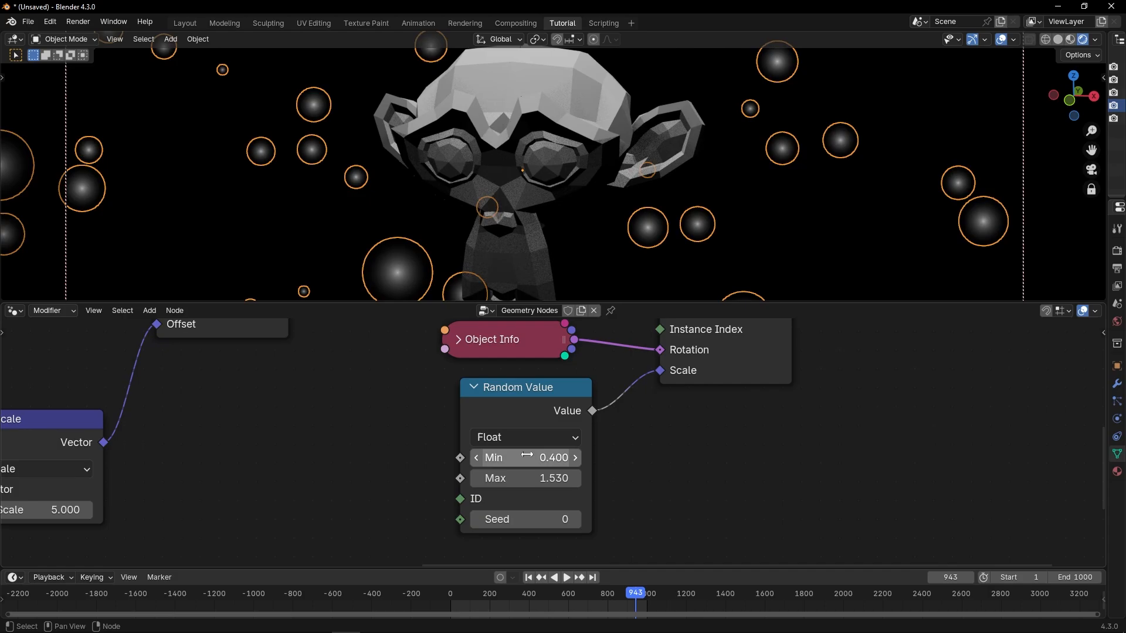
# Play the animation and examine the enlarged particles around the monkey head in the maximized viewport from a slightly different angle
pyautogui.press('space')
pyautogui.click(754, 196)
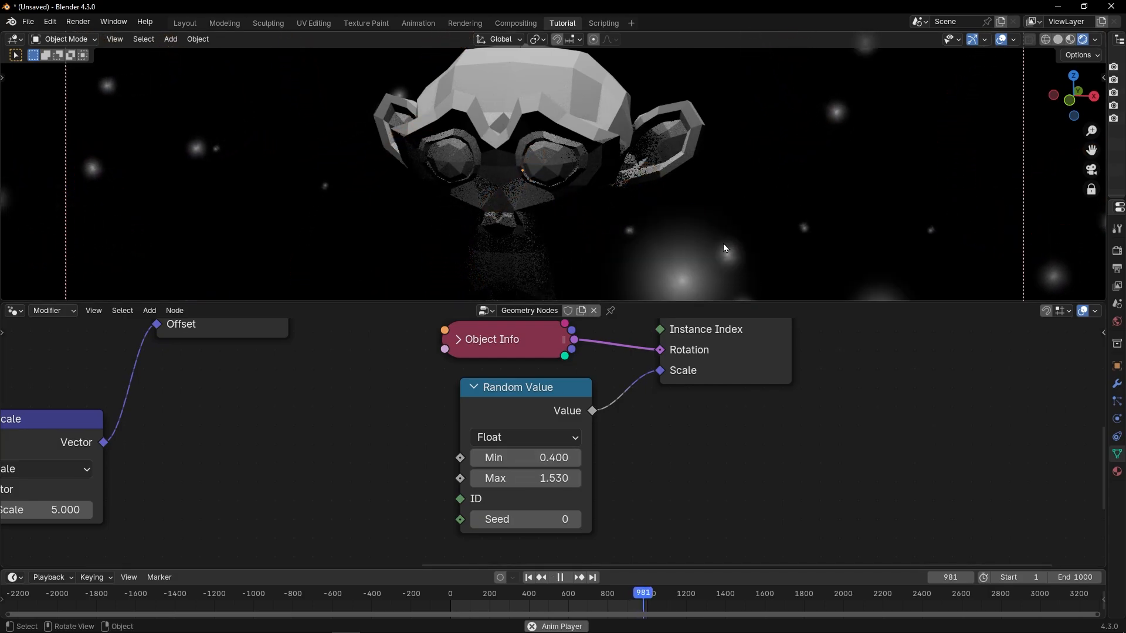
pyautogui.scroll(-1, 383, 399)
pyautogui.moveTo(382, 400); pyautogui.dragTo(417, 440, button='middle')
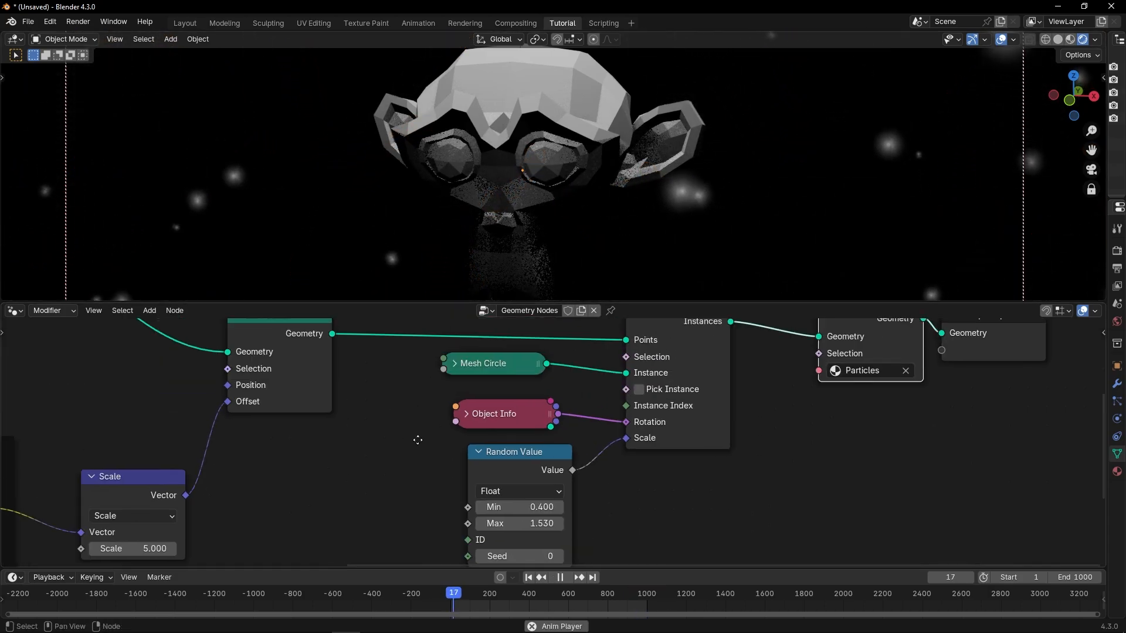
pyautogui.click(454, 363)
pyautogui.moveTo(495, 434)
pyautogui.mouseDown()
pyautogui.moveTo(521, 433)
pyautogui.moveTo(480, 433)
pyautogui.mouseUp()
pyautogui.hotkey('ctrl', 'space')
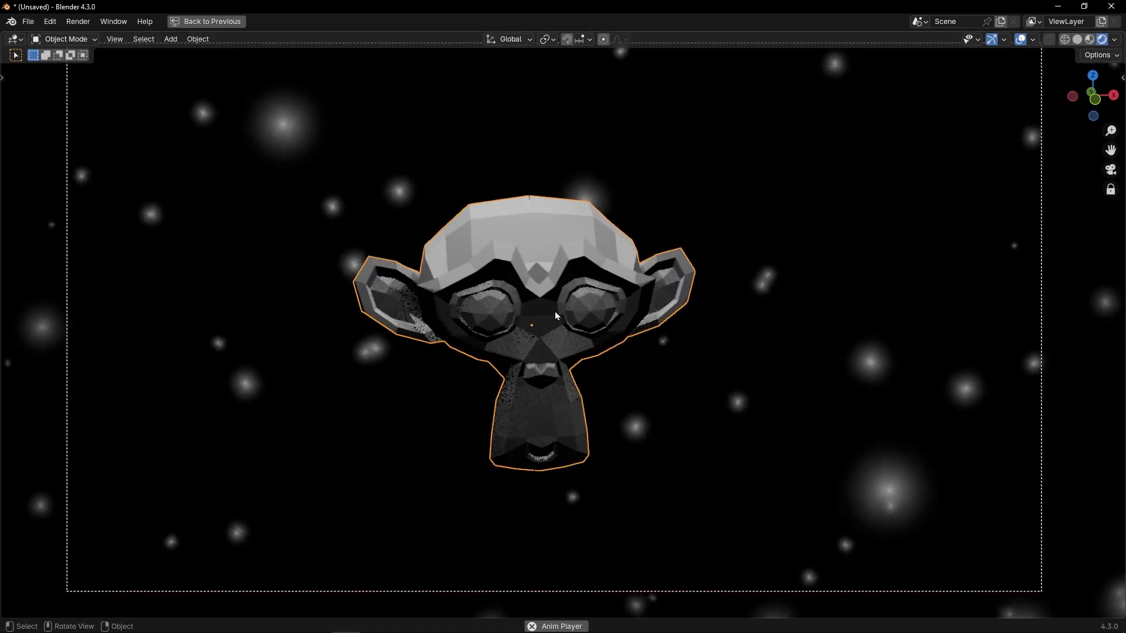
pyautogui.moveTo(555, 311)
pyautogui.mouseDown(button='middle')
pyautogui.moveTo(654, 262)
pyautogui.moveTo(477, 284)
pyautogui.moveTo(466, 323)
pyautogui.moveTo(543, 318)
pyautogui.mouseUp(button='middle')
pyautogui.hotkey('ctrl', 'space')
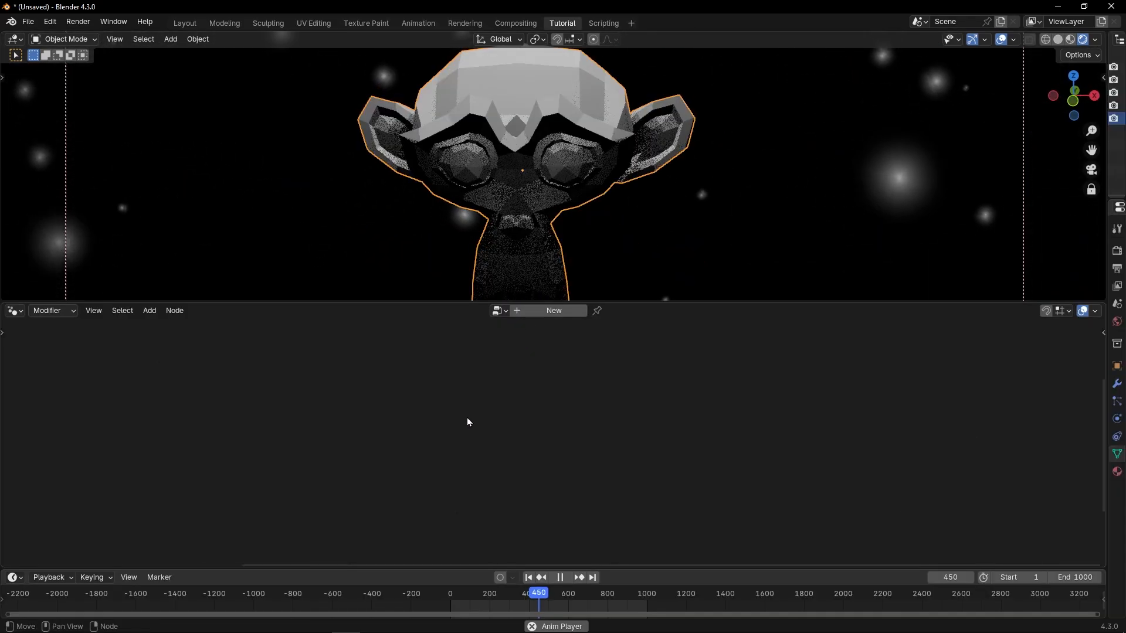
# Set the vector Scale node after the Noise Texture to 20.300 and play the animation
pyautogui.scroll(-2, 479, 357)
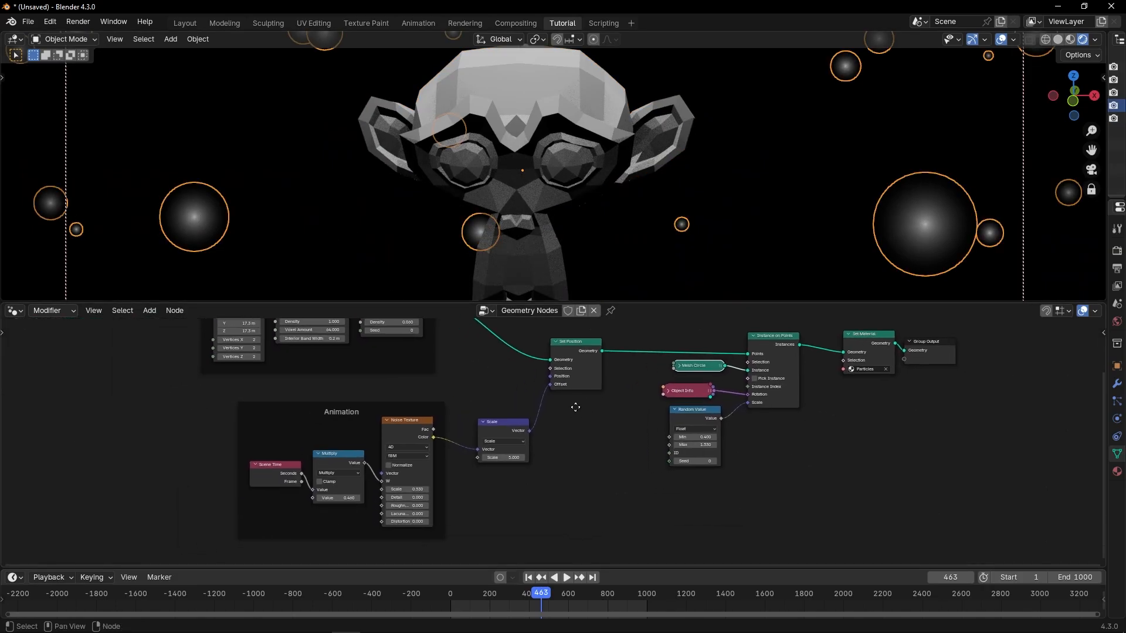
pyautogui.scroll(5, 425, 429)
pyautogui.moveTo(426, 429)
pyautogui.mouseDown(button='middle')
pyautogui.moveTo(571, 379)
pyautogui.moveTo(424, 433)
pyautogui.mouseUp(button='middle')
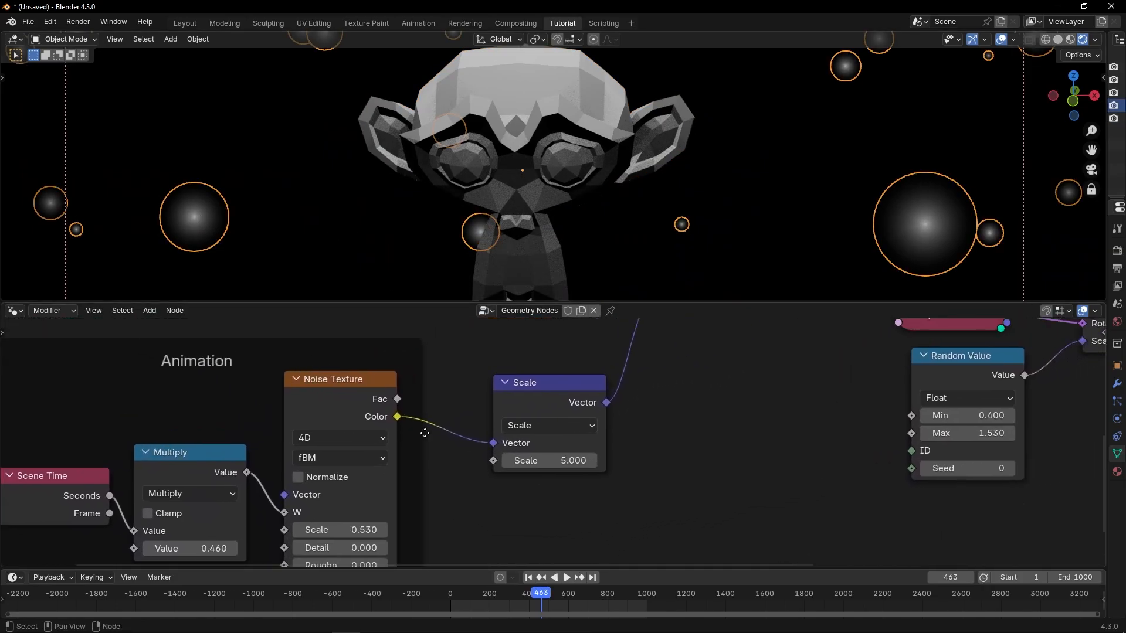
pyautogui.moveTo(555, 460); pyautogui.dragTo(645, 461)
pyautogui.press('space')
# Set the Multiply value in the Animation frame to 0.1 and check the slower particle motion in the maximized viewport
pyautogui.moveTo(363, 442); pyautogui.dragTo(436, 393, button='middle')
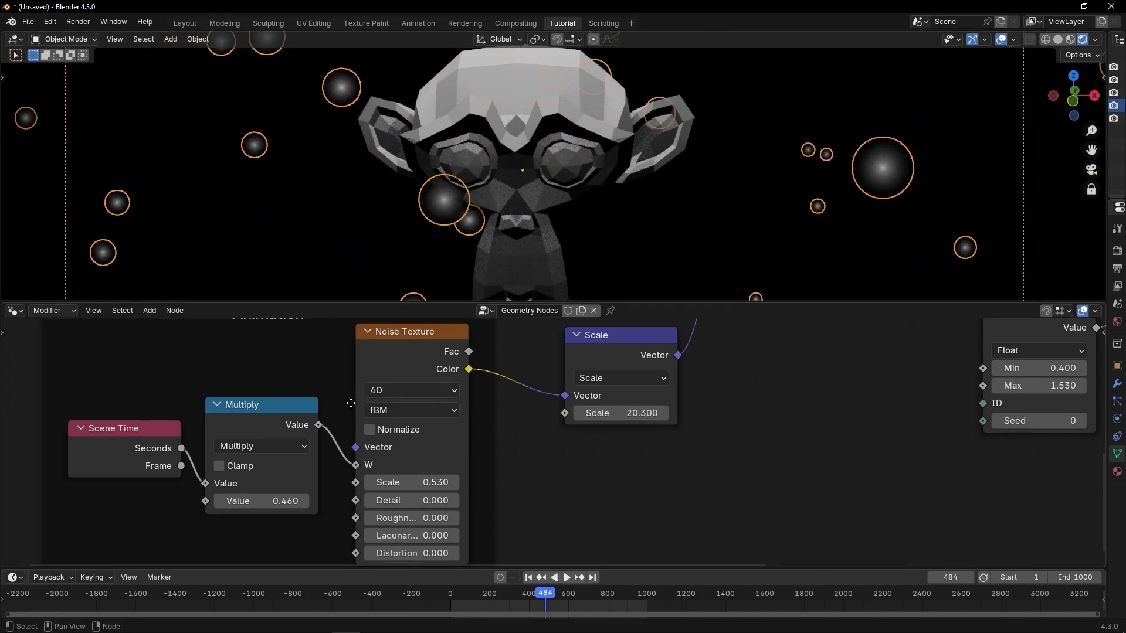
pyautogui.press('space')
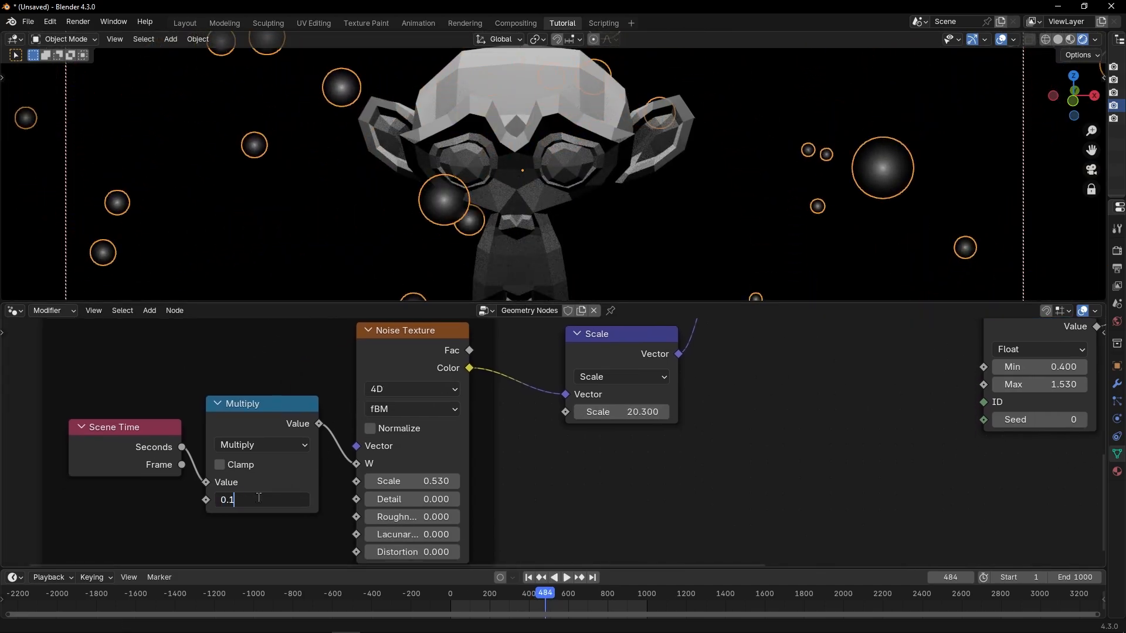
pyautogui.press('Return')
pyautogui.press('space')
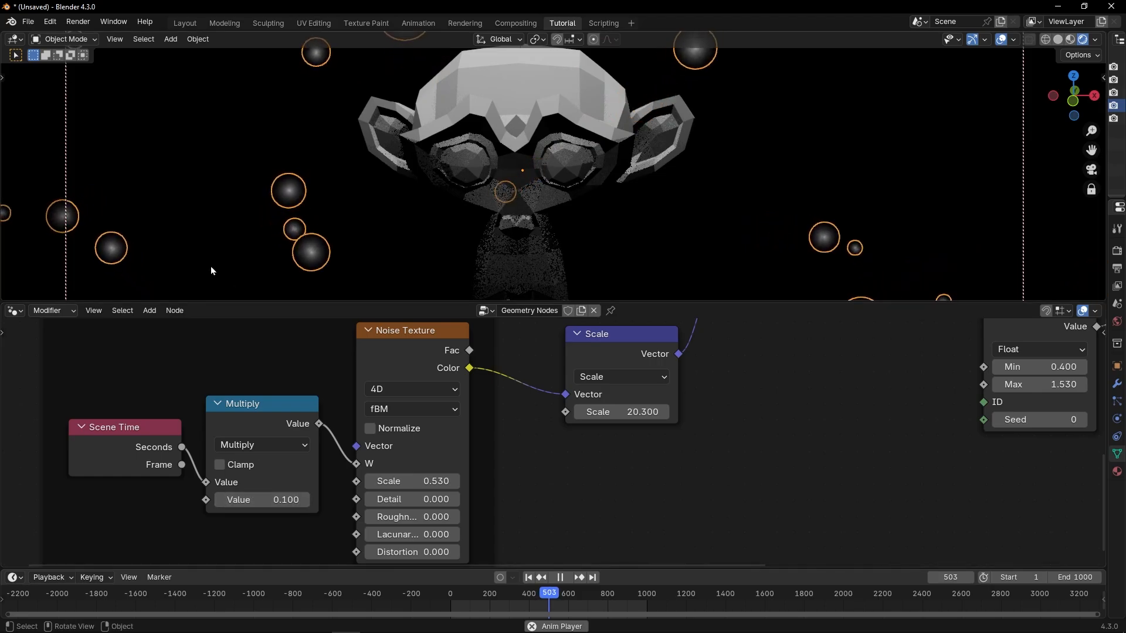
pyautogui.hotkey('ctrl', 'space')
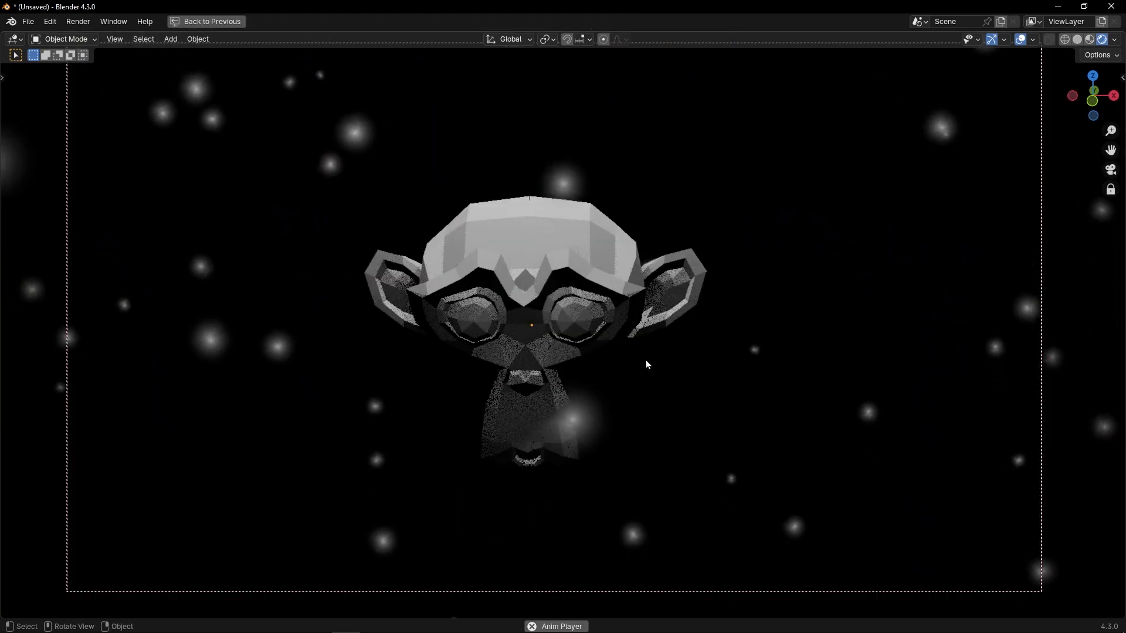
pyautogui.hotkey('ctrl', 'space')
# Divide the Distribute Points in Volume Density by 4 to 0.015 and view the sparser particles in the maximized viewport
pyautogui.moveTo(488, 373); pyautogui.dragTo(633, 449, button='middle')
pyautogui.doubleClick(539, 436)
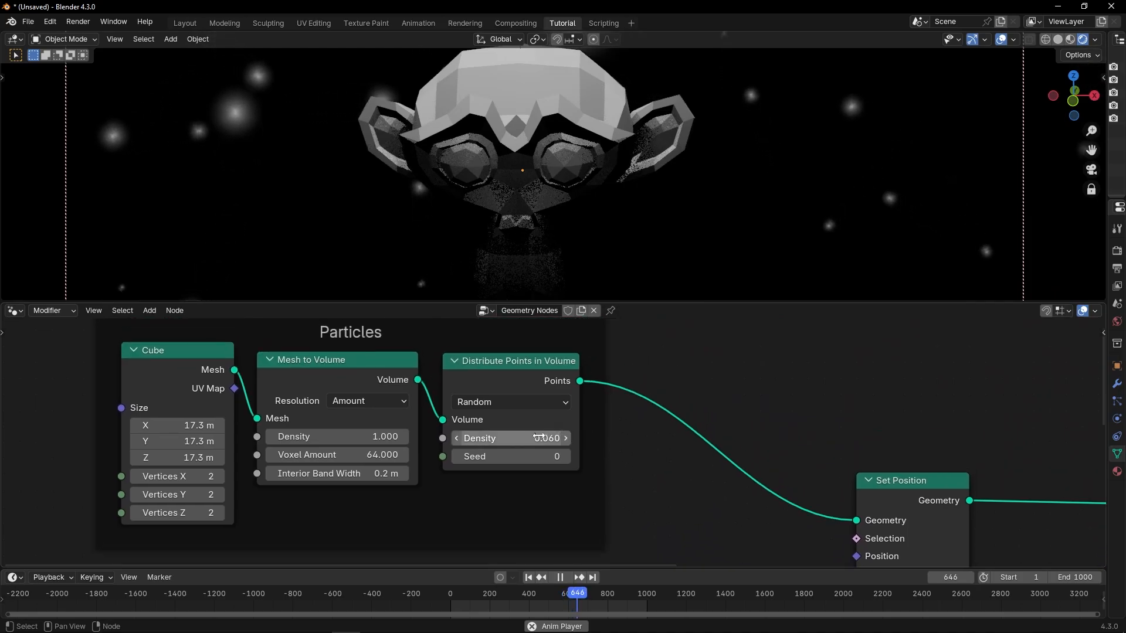
pyautogui.press('Right')
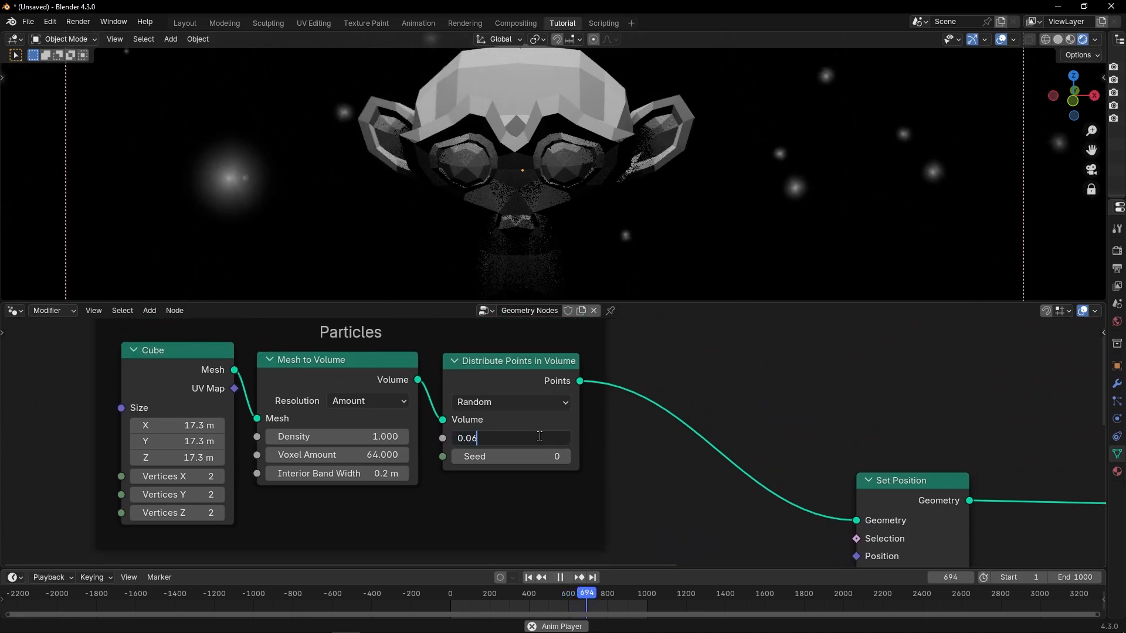
pyautogui.write('/4')
pyautogui.press('Return')
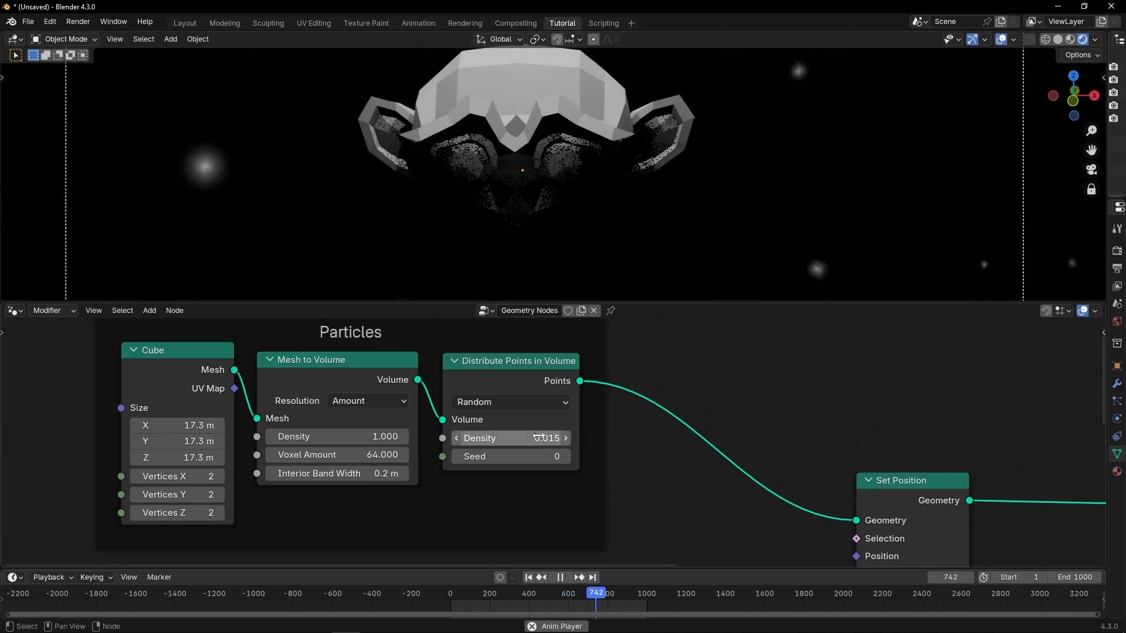
pyautogui.hotkey('ctrl', 'space')
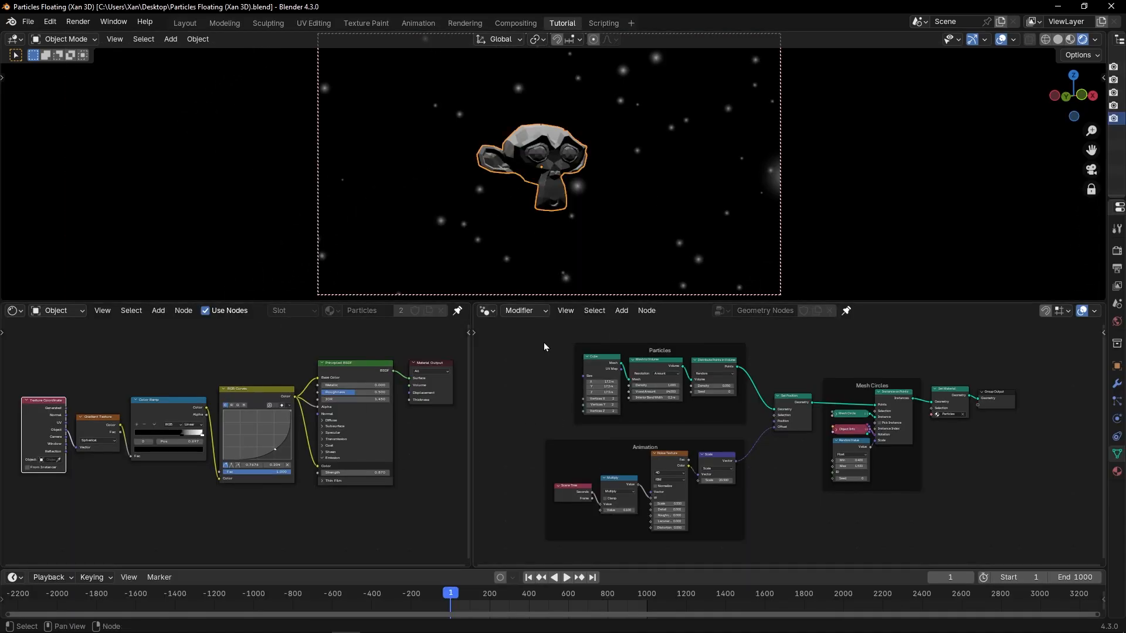
# Review the Particles node frame, switch to the Layout workspace, and select the Cube particle object surrounding the monkey head
pyautogui.scroll(5, 618, 418)
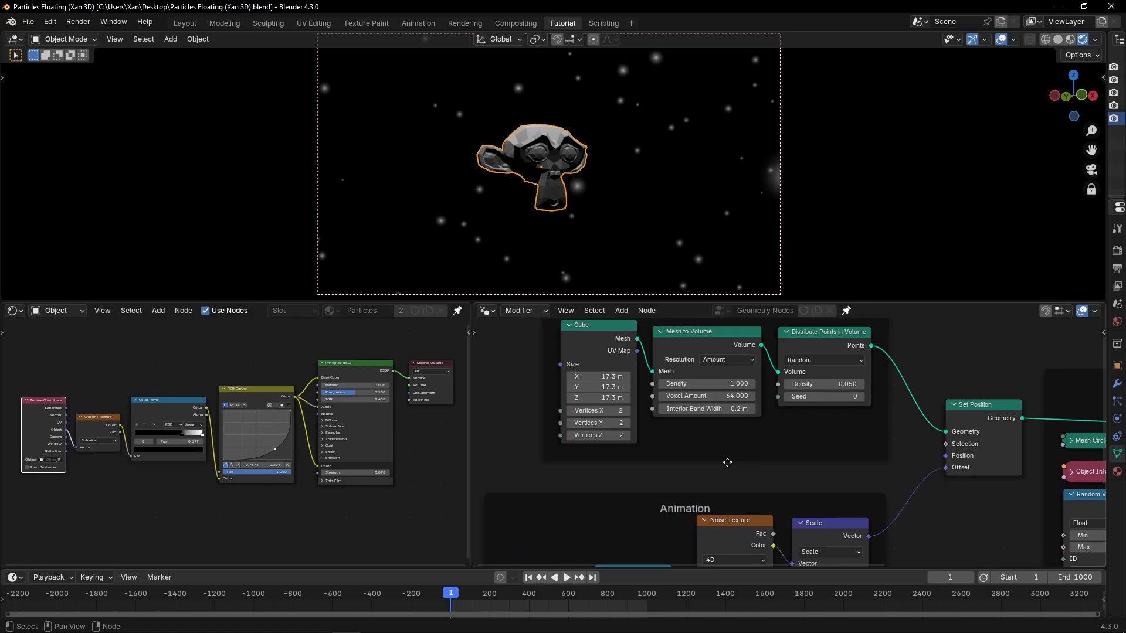
pyautogui.moveTo(633, 453); pyautogui.dragTo(644, 467, button='middle')
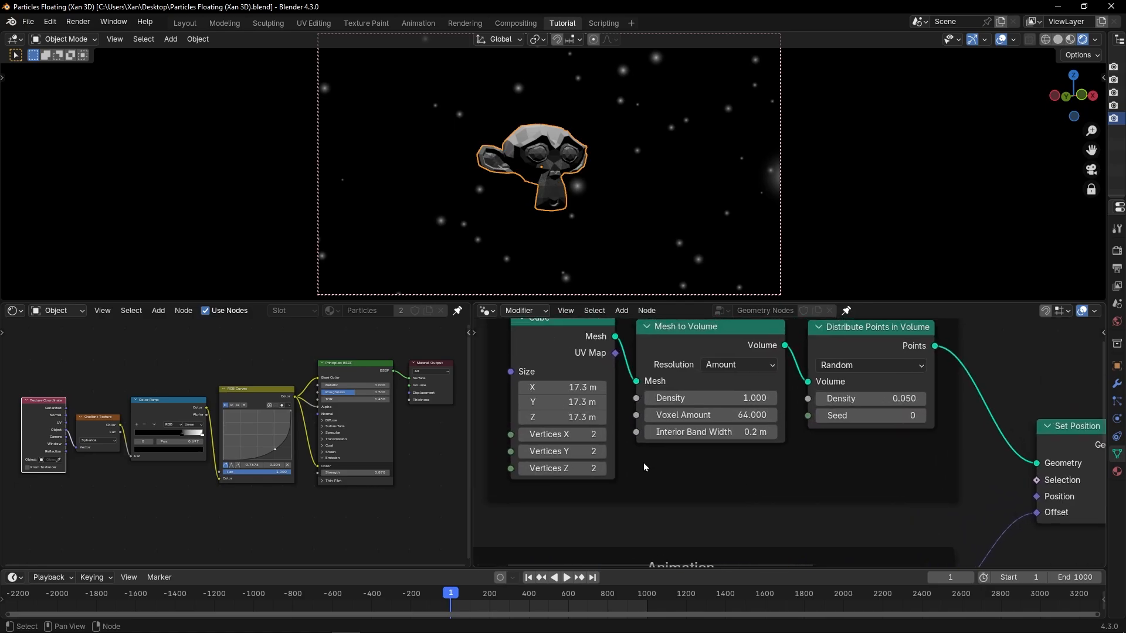
pyautogui.click(196, 21)
pyautogui.scroll(-3, 410, 246)
pyautogui.click(498, 286)
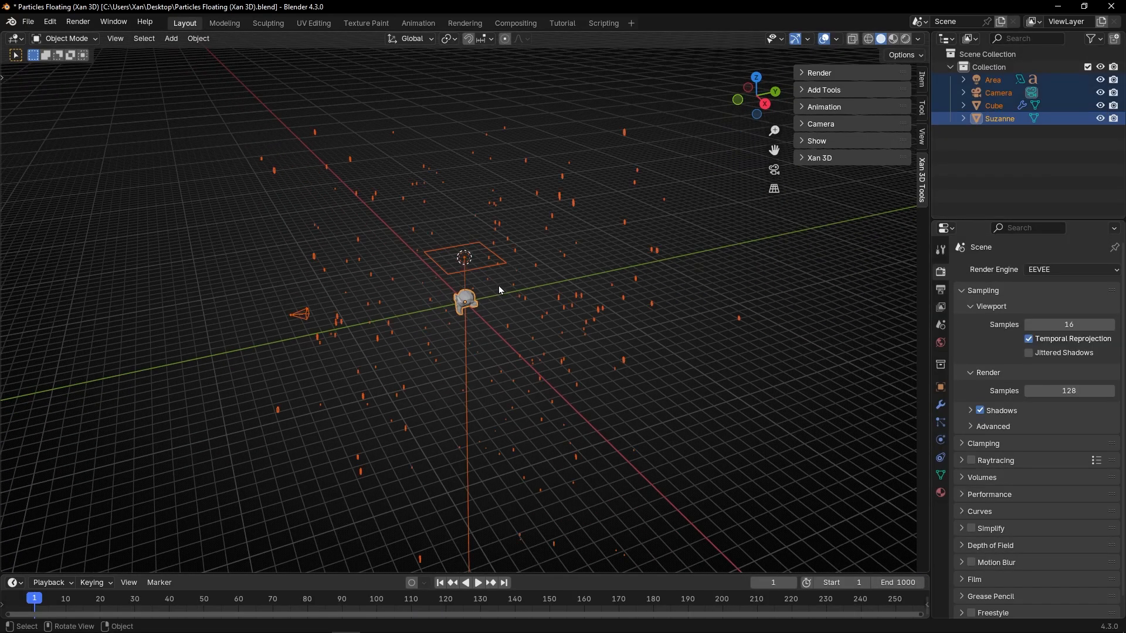
pyautogui.scroll(3, 503, 293)
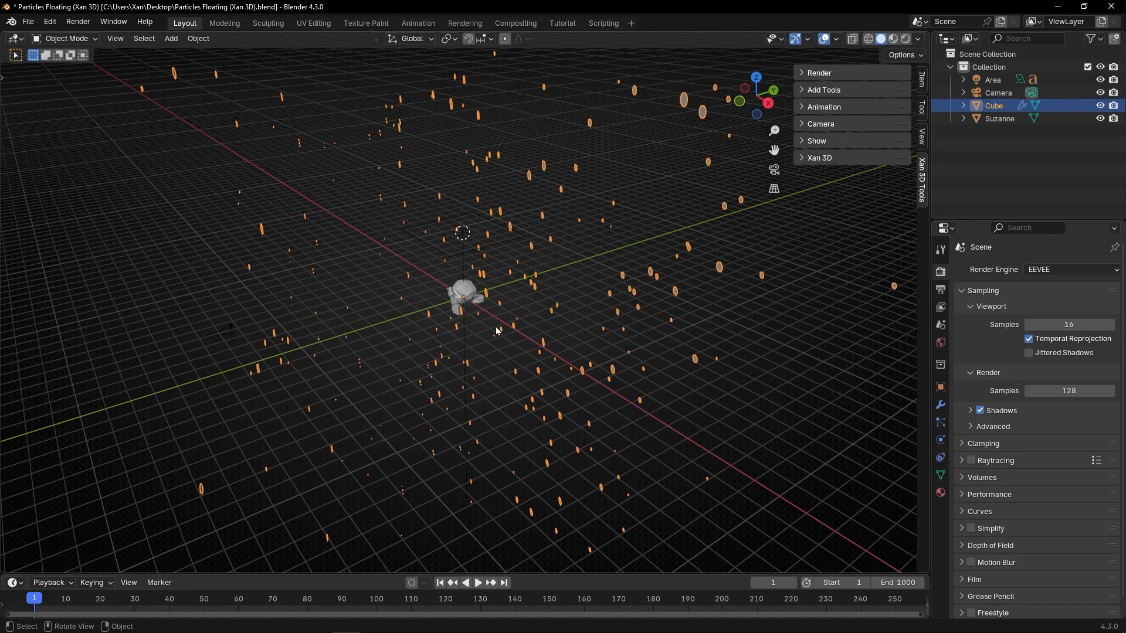
pyautogui.moveTo(498, 331); pyautogui.dragTo(567, 321, button='middle')
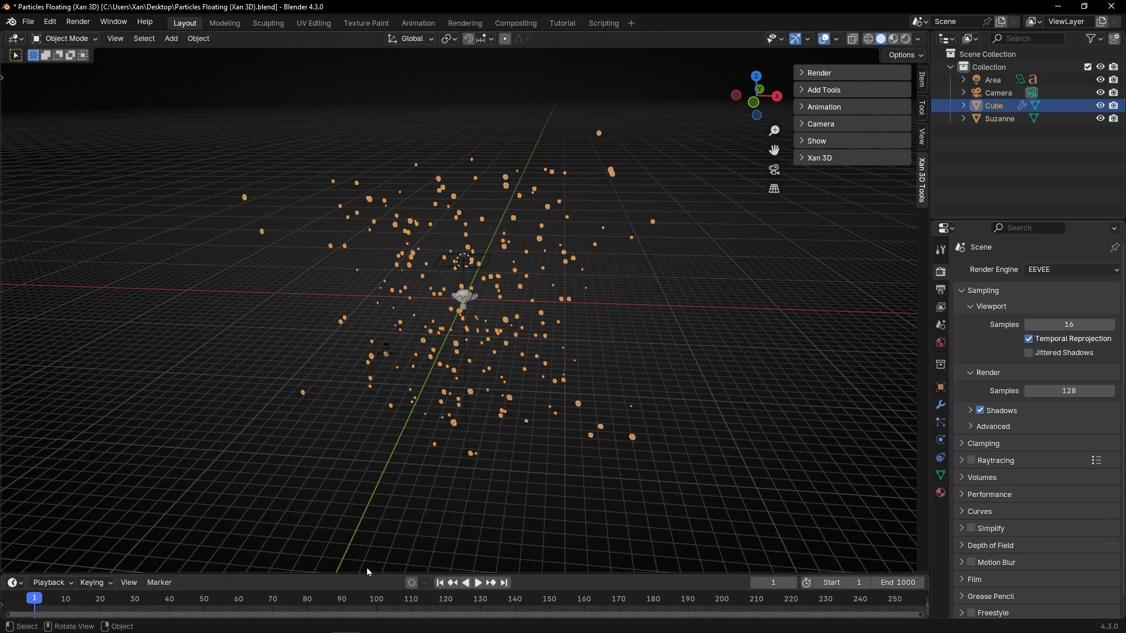
# Enlarge the timeline area, change it to a Geometry Node Editor, and bring the Particles frame's Cube node into view
pyautogui.moveTo(365, 571); pyautogui.dragTo(375, 358)
pyautogui.click(15, 365)
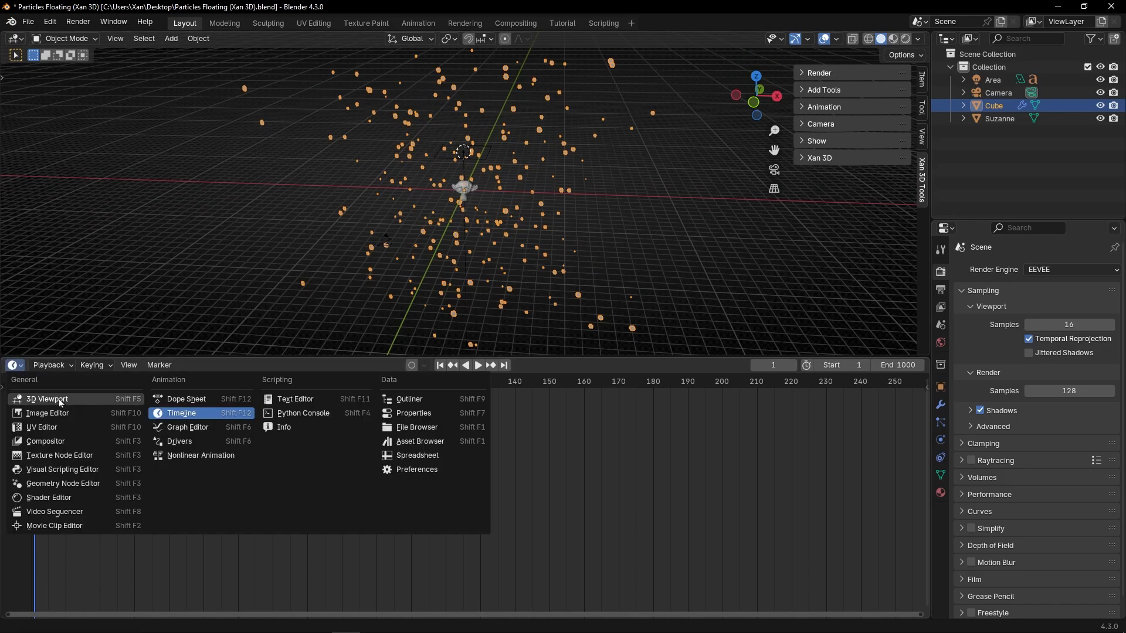
pyautogui.click(88, 455)
pyautogui.scroll(4, 275, 485)
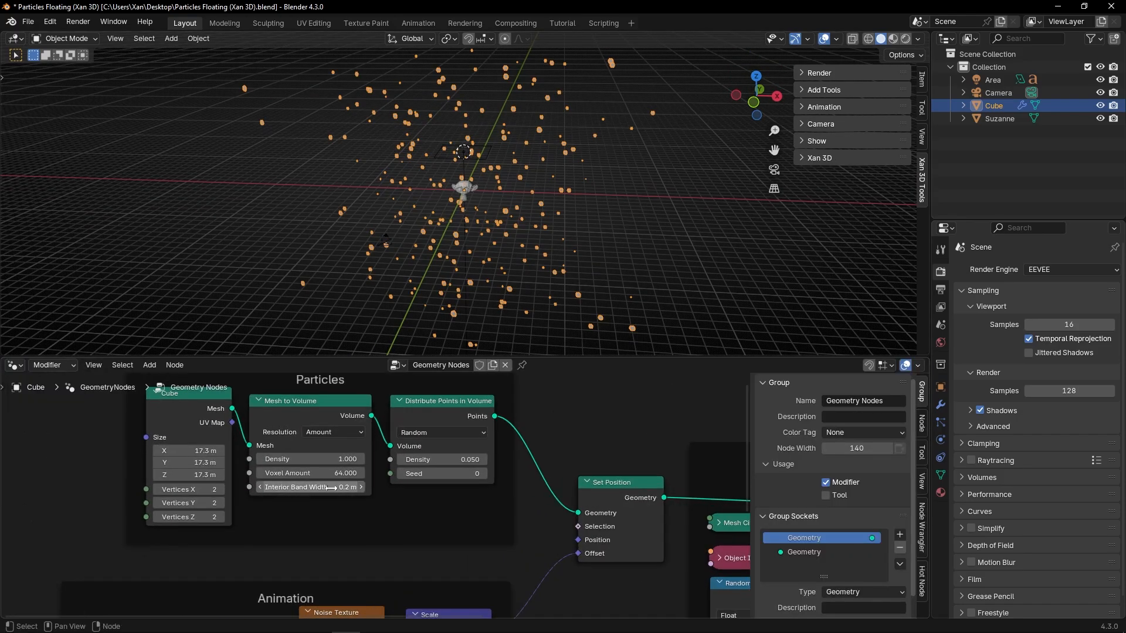
pyautogui.moveTo(323, 493); pyautogui.dragTo(378, 505, button='middle')
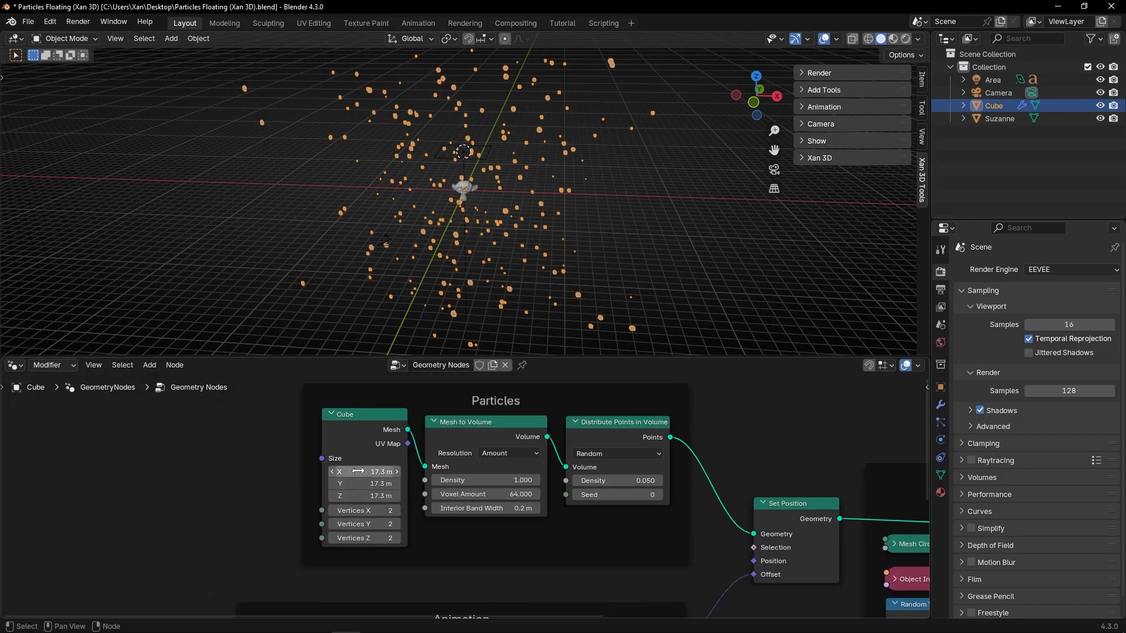
# Preview the Cube node's mesh with a Viewer node while widening its Size X to 35.3 m and on to 51 m
pyautogui.moveTo(358, 470); pyautogui.dragTo(410, 471)
pyautogui.keyDown('ctrl'); pyautogui.keyDown('shift'); pyautogui.click(356, 433); pyautogui.keyUp('shift'); pyautogui.keyUp('ctrl')
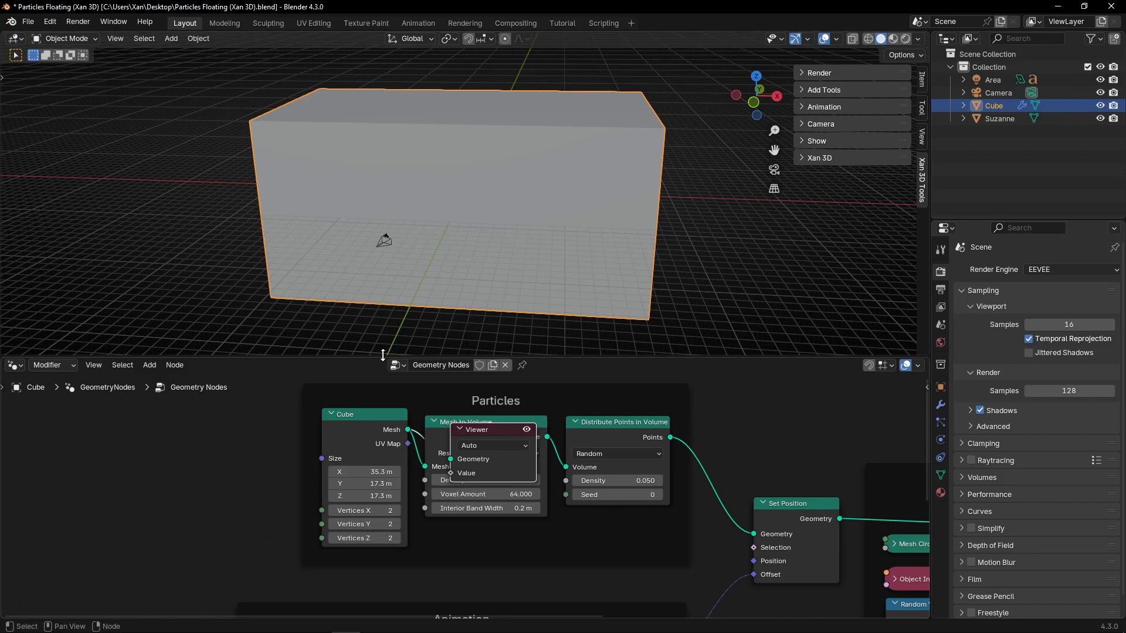
pyautogui.moveTo(364, 471); pyautogui.dragTo(410, 472)
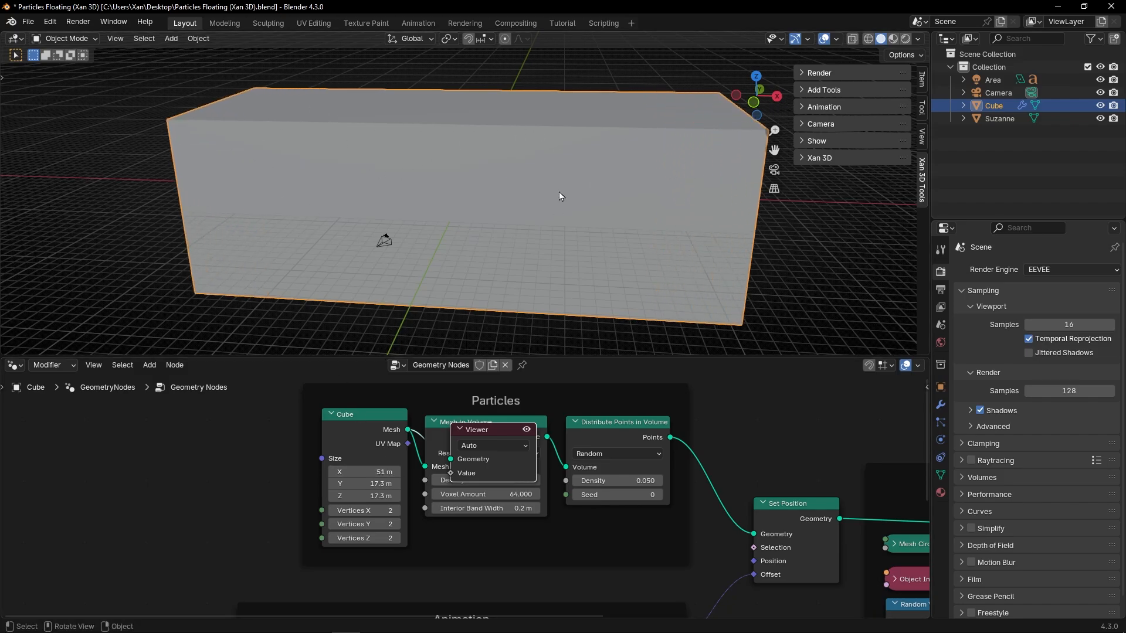
# Toggle the Viewer preview to compare the particles with the cube volume, and adjust the Cube node's X, Y and Z sizes together
pyautogui.click(526, 430)
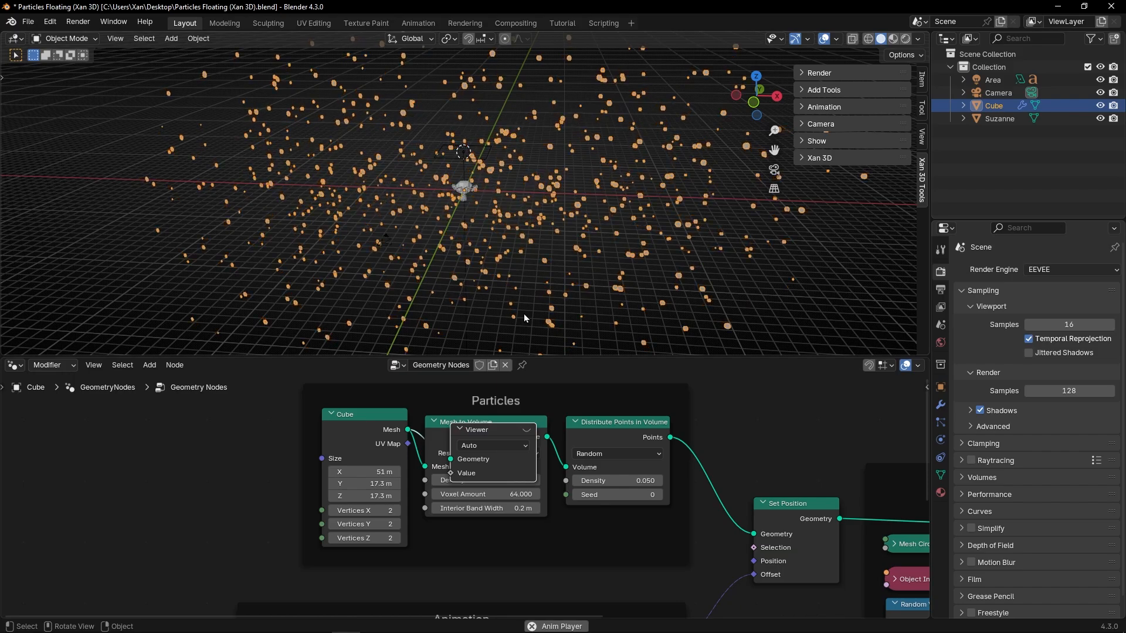
pyautogui.click(526, 429)
pyautogui.moveTo(377, 471); pyautogui.dragTo(370, 495)
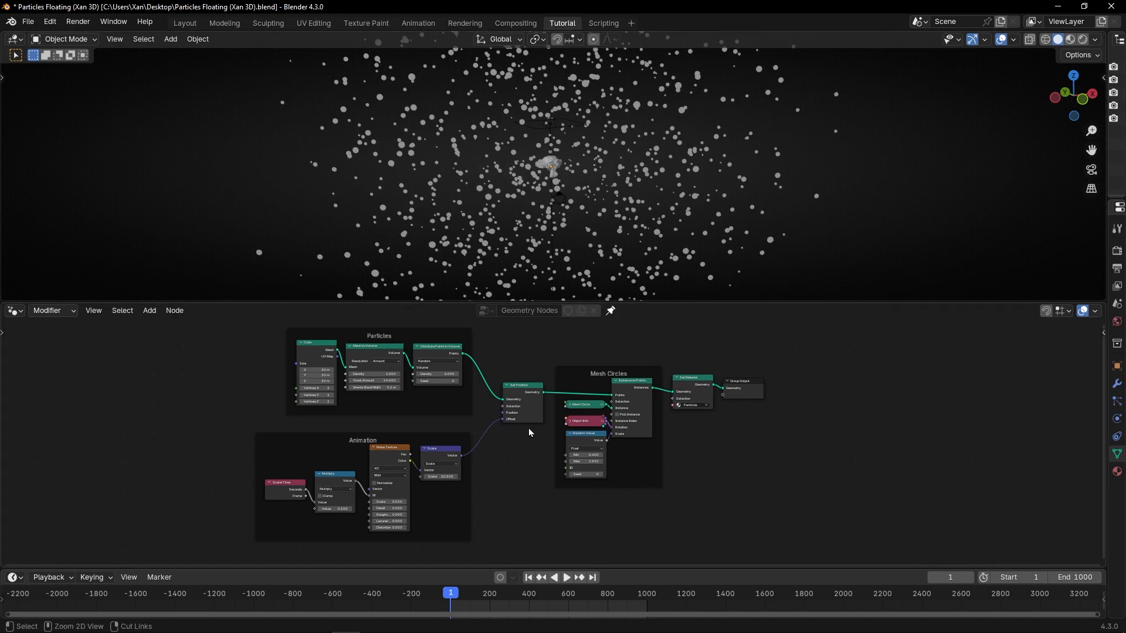
# Delete the Particles frame together with its Cube, Mesh to Volume and Distribute Points in Volume nodes
pyautogui.hotkey('ctrl', 'space')
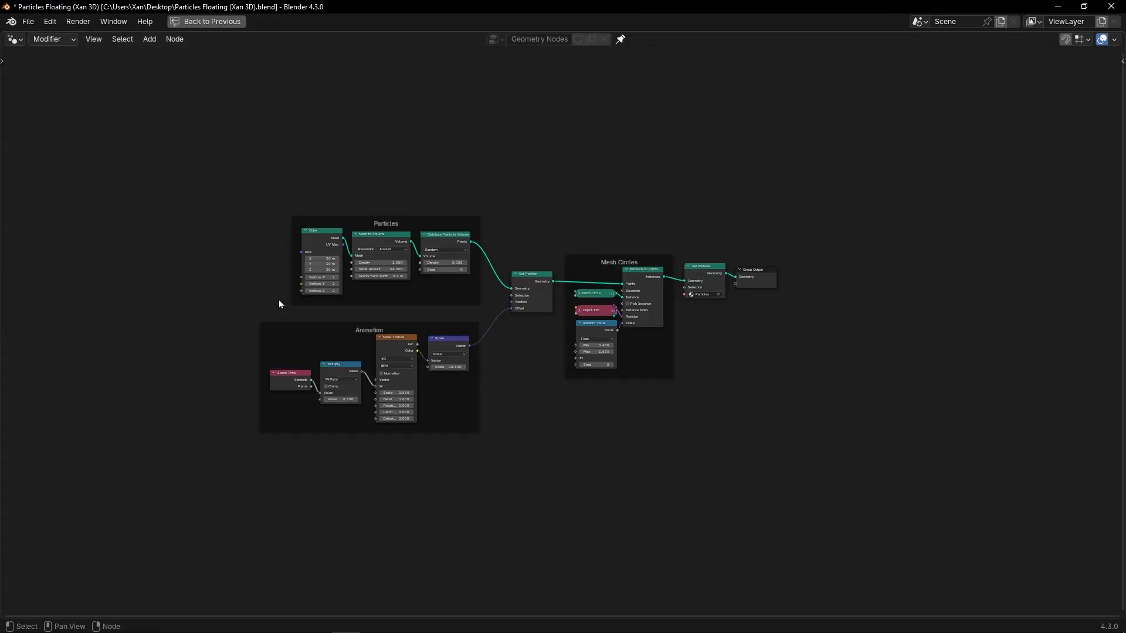
pyautogui.press('Home')
pyautogui.moveTo(129, 124); pyautogui.dragTo(446, 309)
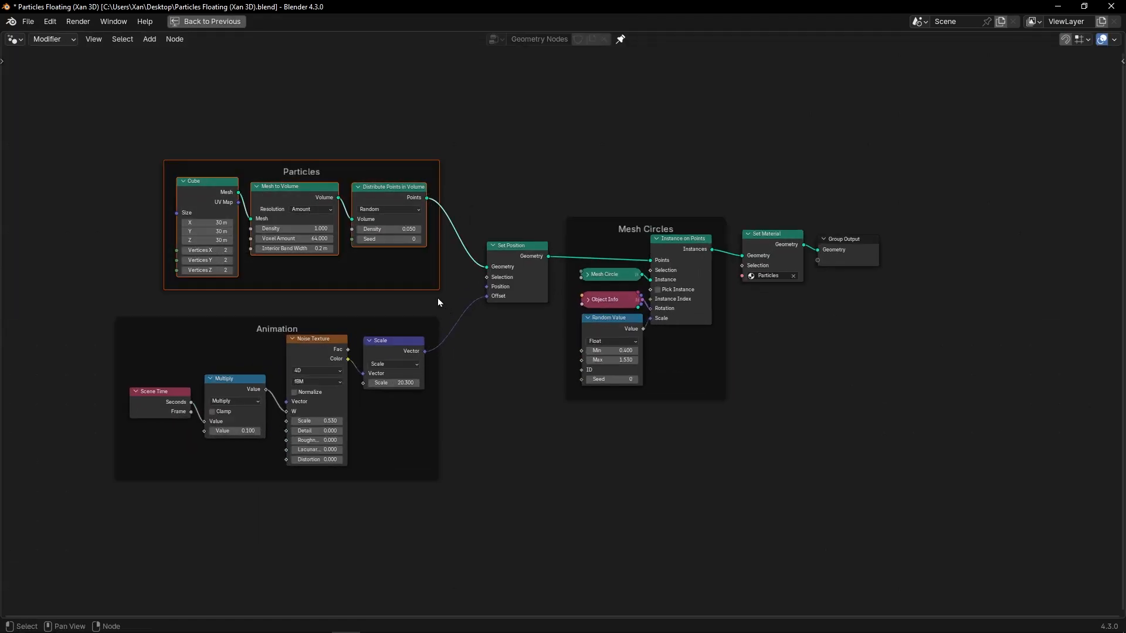
pyautogui.press('x')
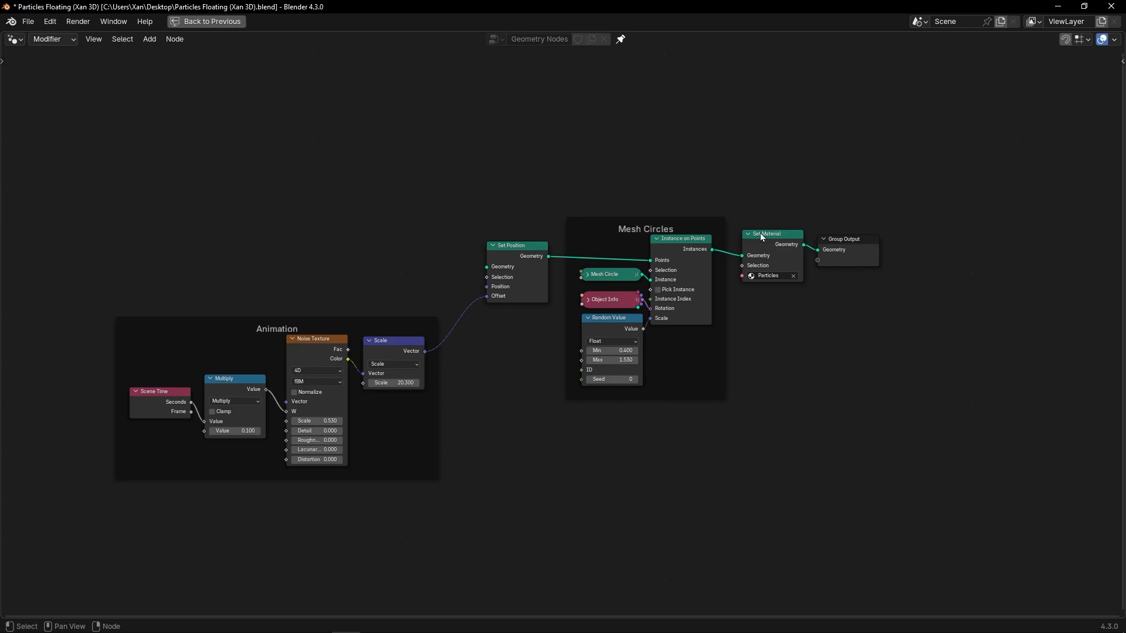
pyautogui.moveTo(360, 276); pyautogui.dragTo(581, 347, button='middle')
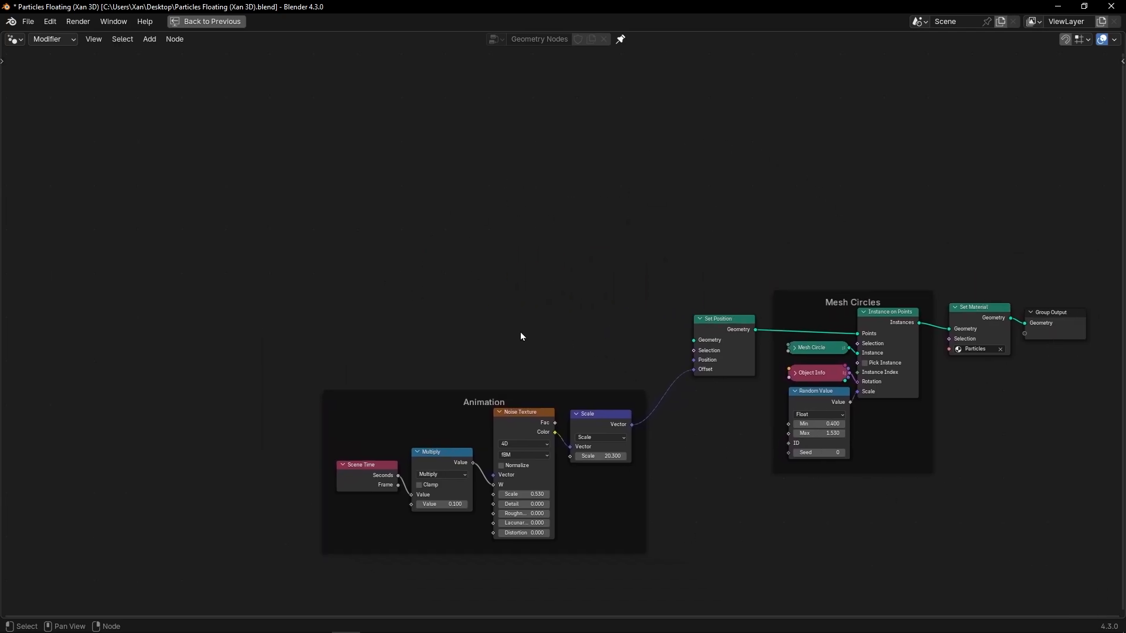
pyautogui.hotkey('ctrl', 'space')
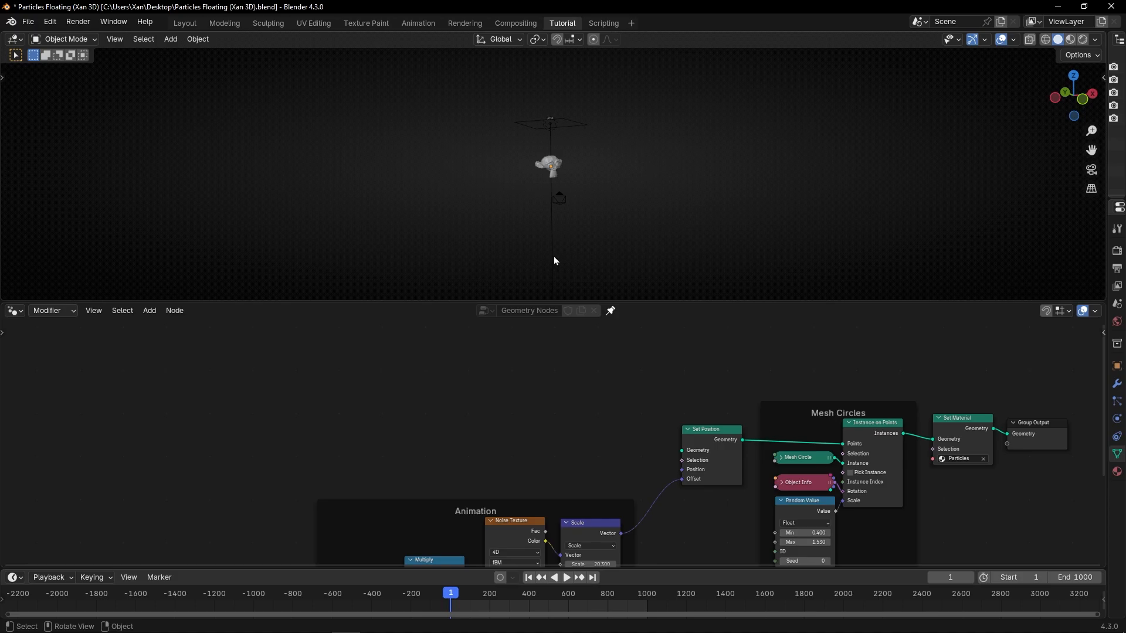
# Add a Grid node above the Animation frame and preview its mesh with a Viewer node
pyautogui.hotkey('shift', 'a')
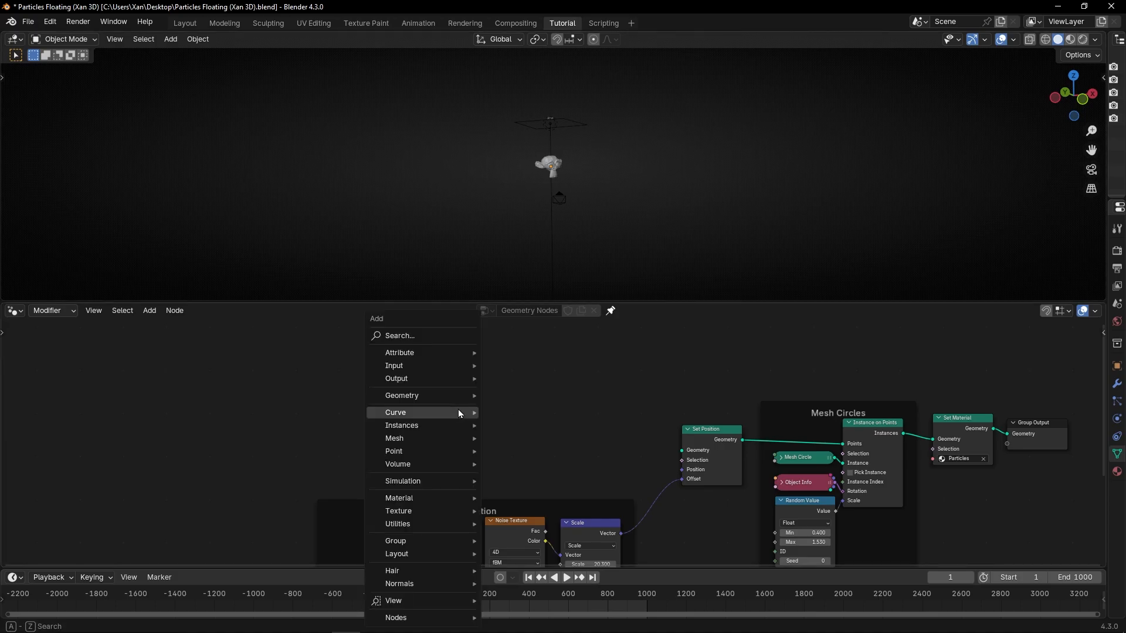
pyautogui.write('grid')
pyautogui.press('Return')
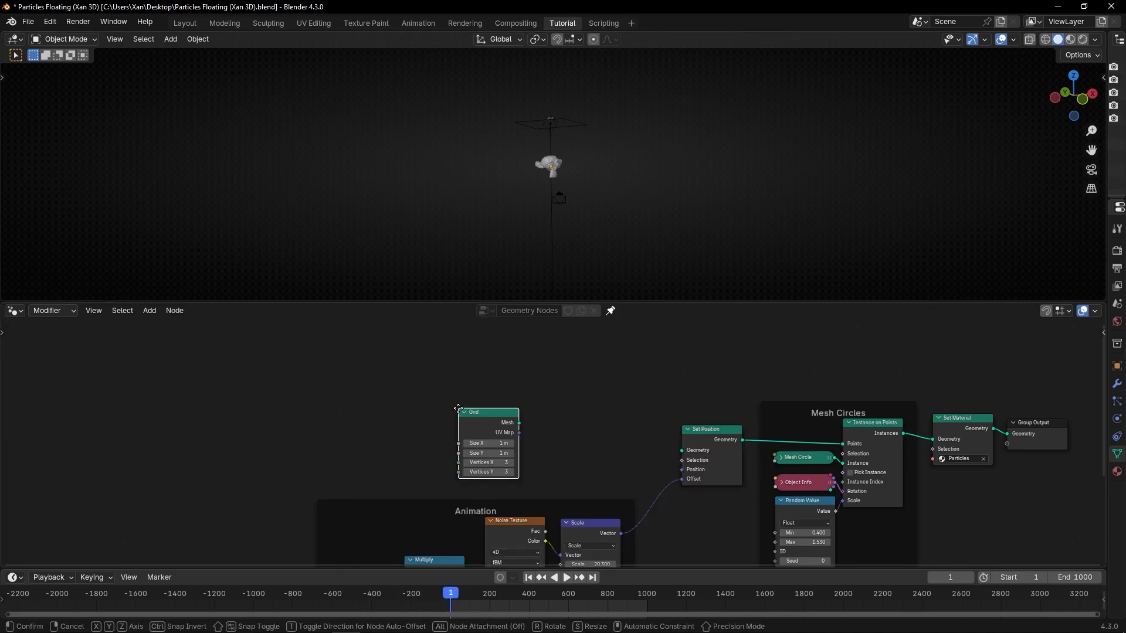
pyautogui.click(413, 385)
pyautogui.keyDown('ctrl'); pyautogui.keyDown('shift'); pyautogui.click(460, 400); pyautogui.keyUp('shift'); pyautogui.keyUp('ctrl')
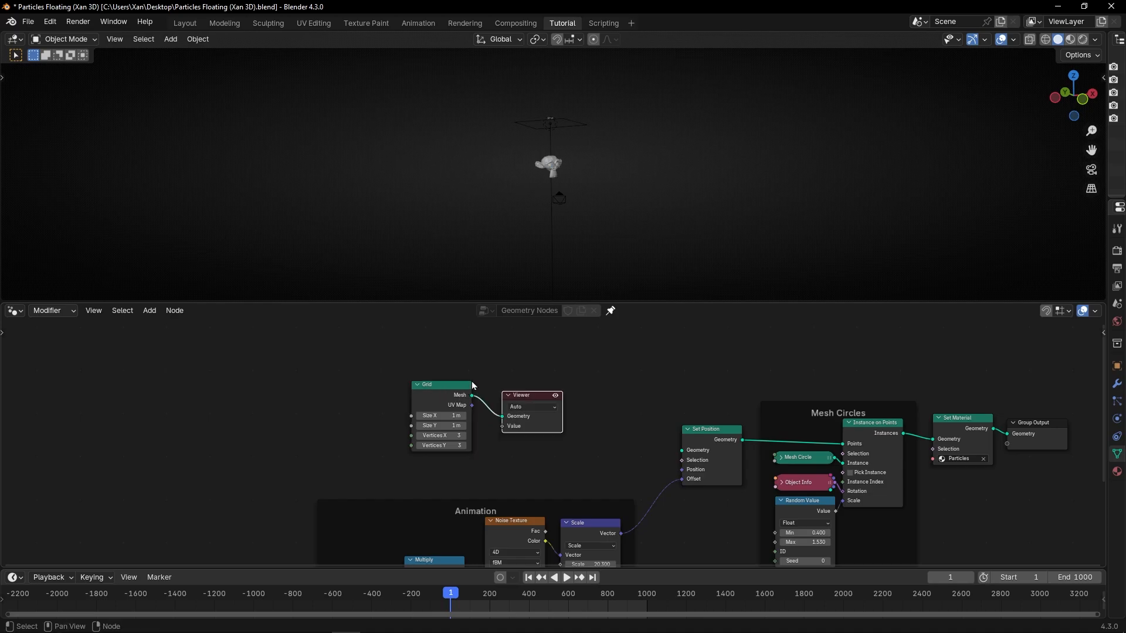
pyautogui.scroll(2, 531, 394)
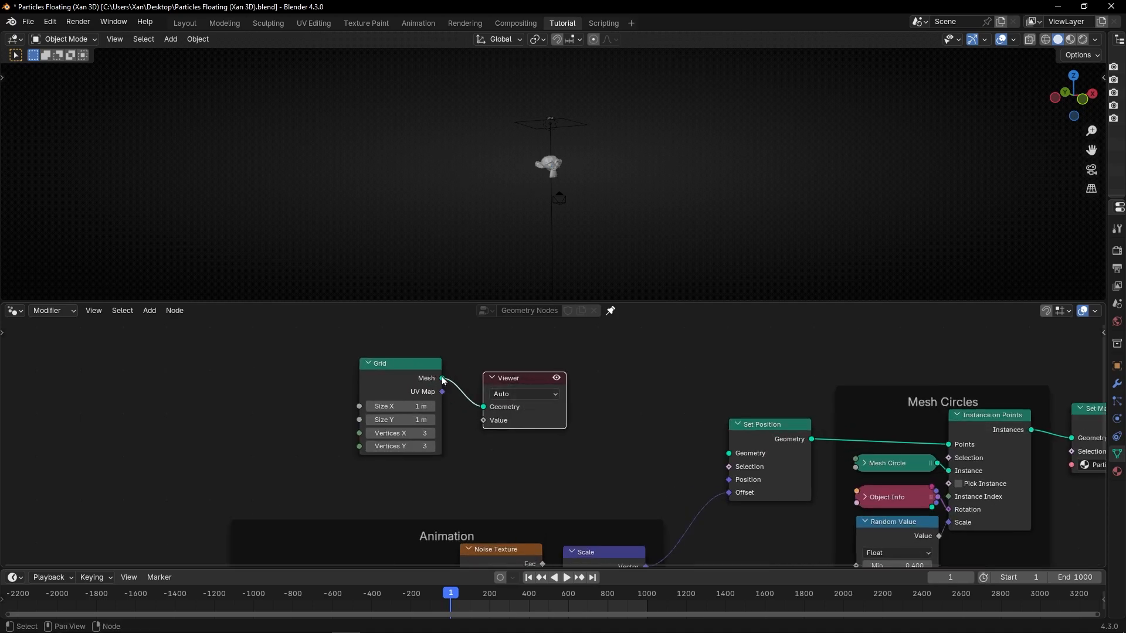
pyautogui.moveTo(409, 382); pyautogui.dragTo(397, 393)
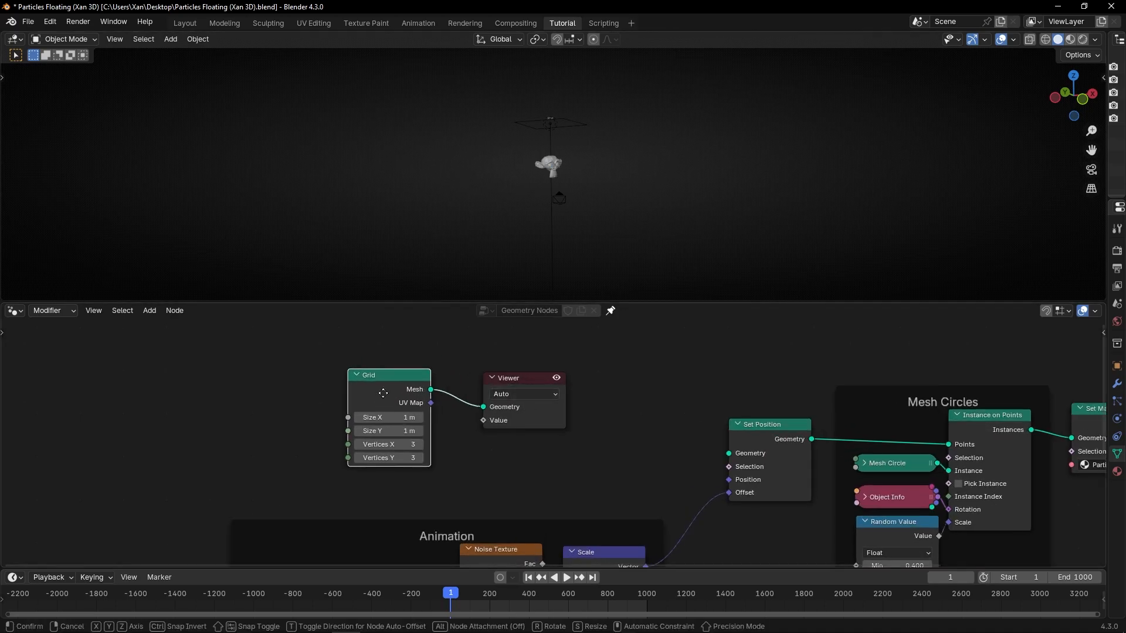
# Enlarge the Grid node's Size X and Size Y together to 26.9 m
pyautogui.moveTo(543, 273); pyautogui.dragTo(547, 293, button='middle')
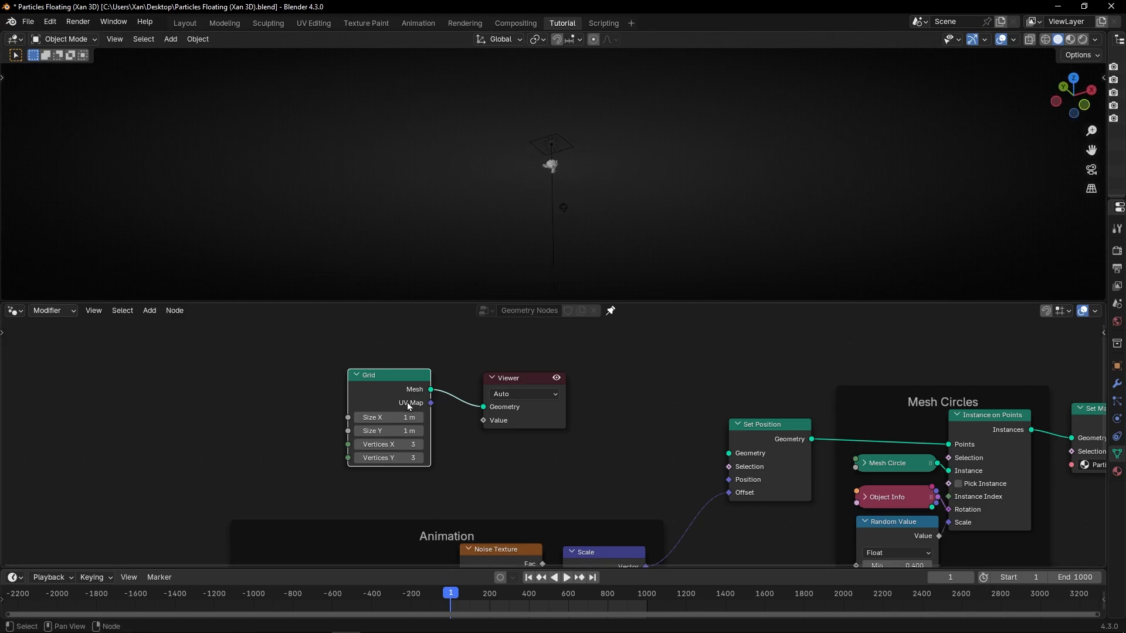
pyautogui.moveTo(389, 418); pyautogui.dragTo(478, 417)
pyautogui.scroll(5, 656, 192)
pyautogui.moveTo(656, 192); pyautogui.dragTo(544, 158, button='middle')
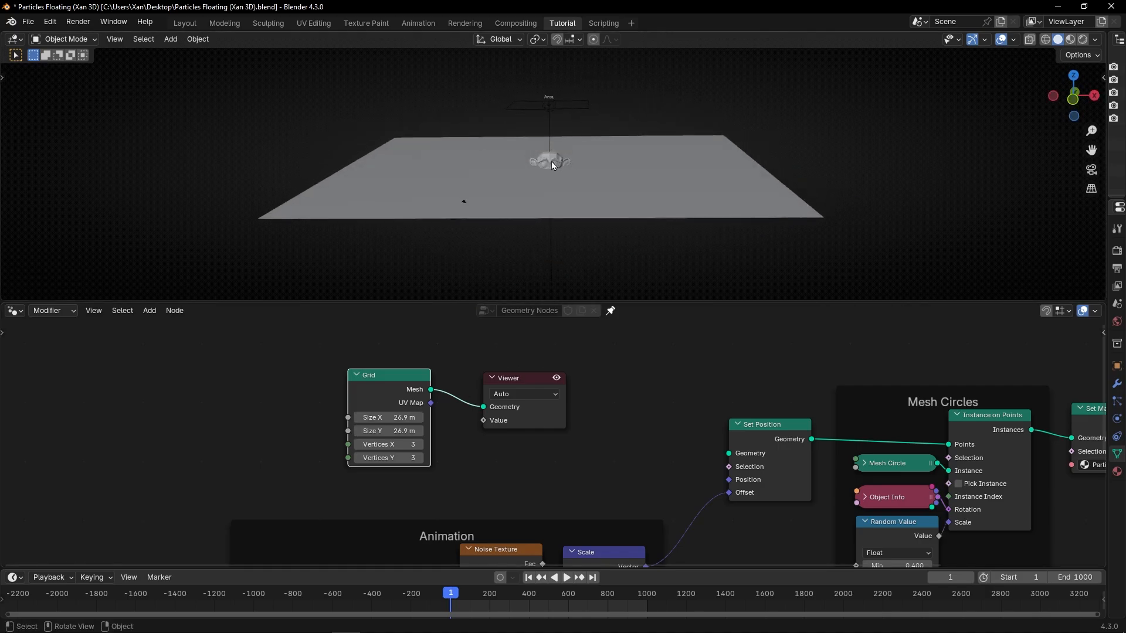
# Raise the monkey head along Z so it floats above the grid plane, and raise the area light above it
pyautogui.click(552, 162)
pyautogui.press('g')
pyautogui.press('z')
pyautogui.click(570, 105)
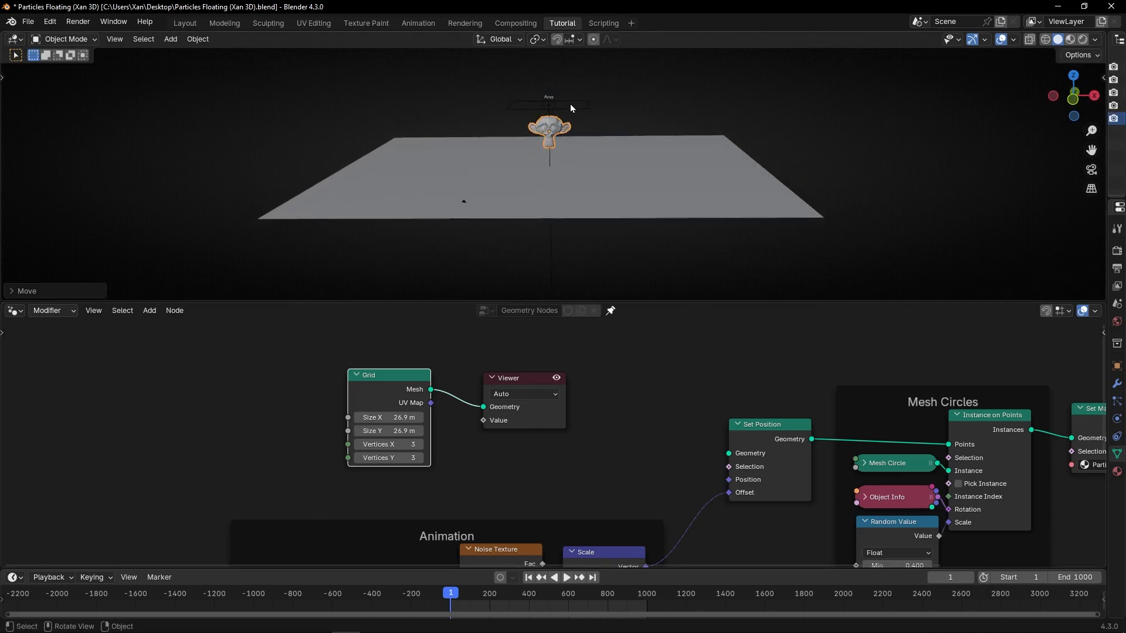
pyautogui.click(571, 107)
pyautogui.press('g')
pyautogui.press('z')
pyautogui.click(573, 108)
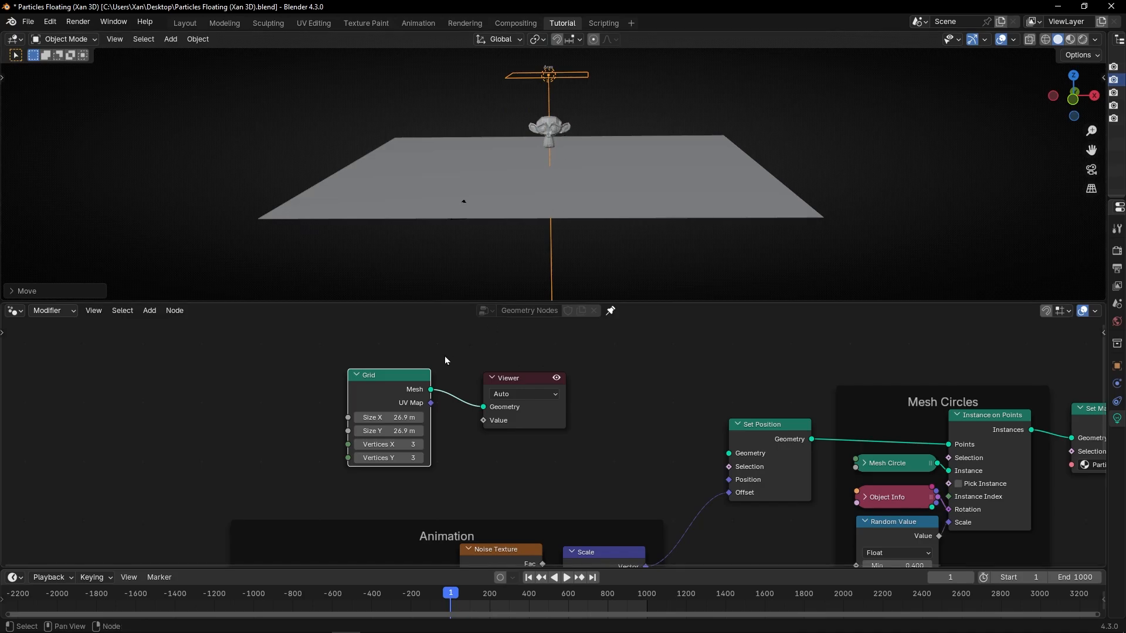
# Reduce the grid's X and Y sizes to 22.1 m and insert a Distribute Points on Faces node between Grid and Viewer
pyautogui.scroll(3, 548, 157)
pyautogui.moveTo(540, 177)
pyautogui.mouseDown(button='middle')
pyautogui.moveTo(555, 154)
pyautogui.moveTo(547, 173)
pyautogui.mouseUp(button='middle')
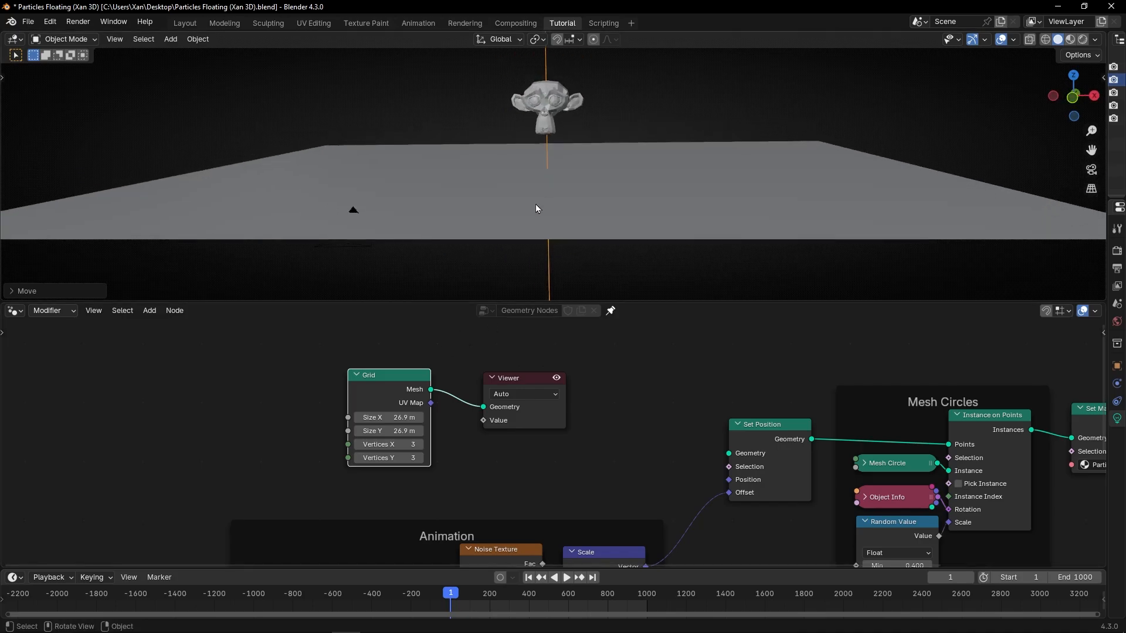
pyautogui.moveTo(409, 378); pyautogui.dragTo(226, 437)
pyautogui.write('istr')
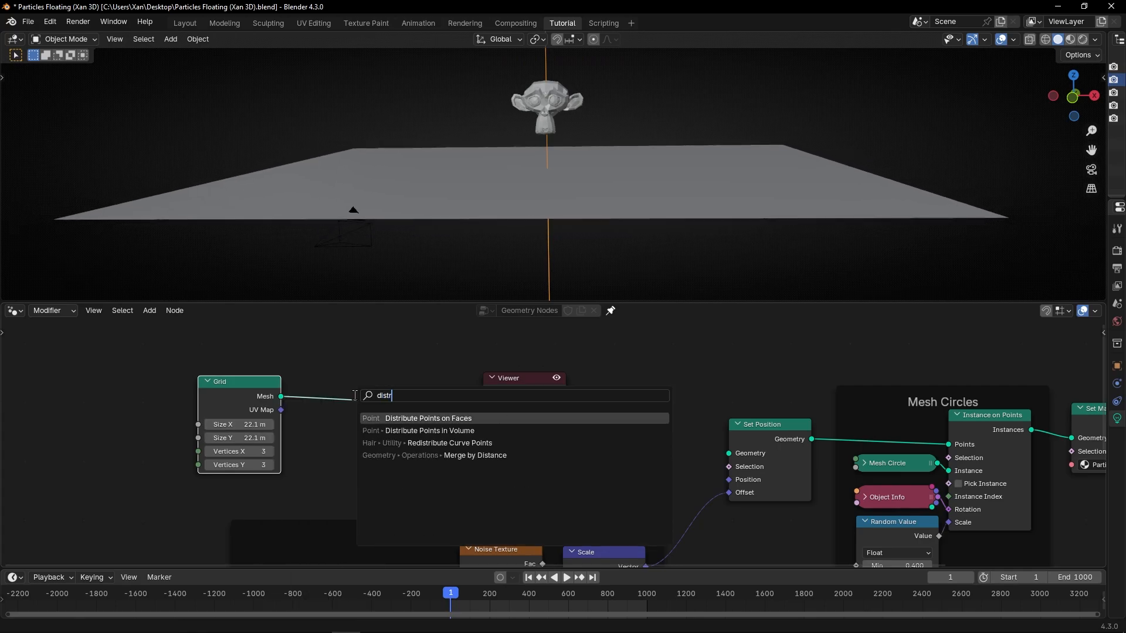
pyautogui.press('Return')
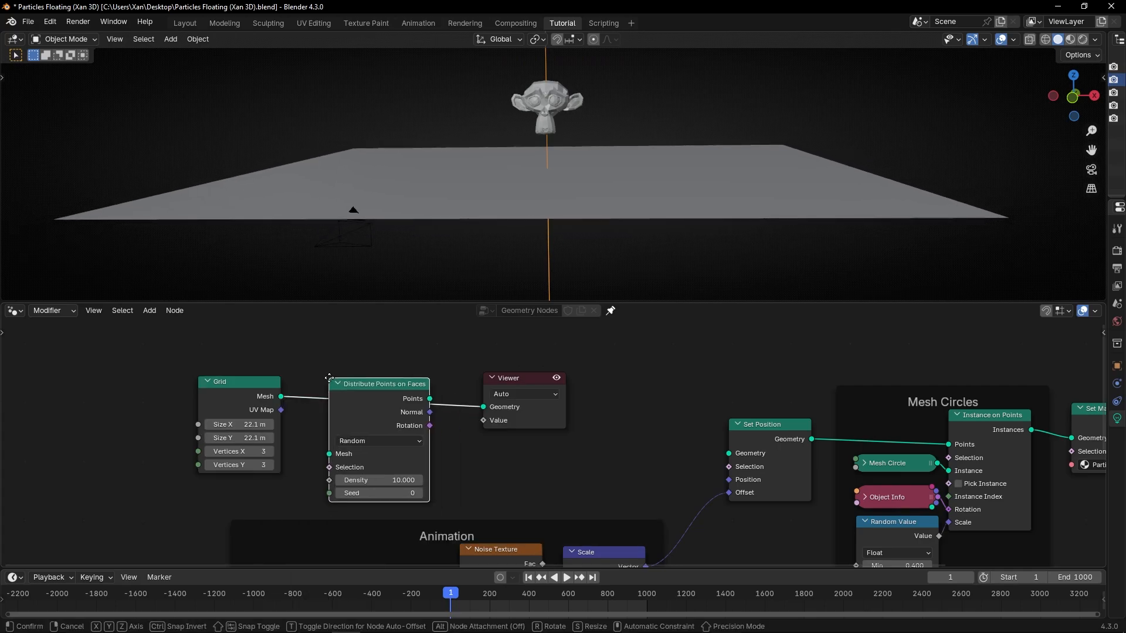
pyautogui.click(327, 375)
pyautogui.moveTo(540, 203); pyautogui.dragTo(504, 284, button='middle')
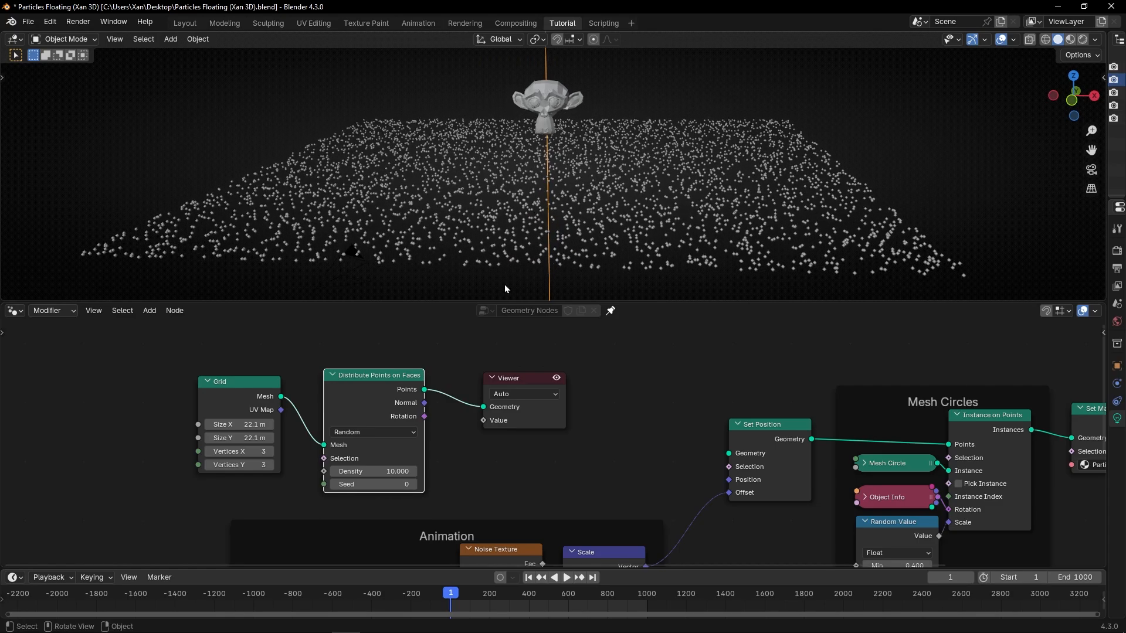
# Lower the Distribute Points on Faces density to 0.2
pyautogui.moveTo(373, 470)
pyautogui.mouseDown()
pyautogui.moveTo(384, 470)
pyautogui.moveTo(337, 469)
pyautogui.moveTo(386, 470)
pyautogui.mouseUp()
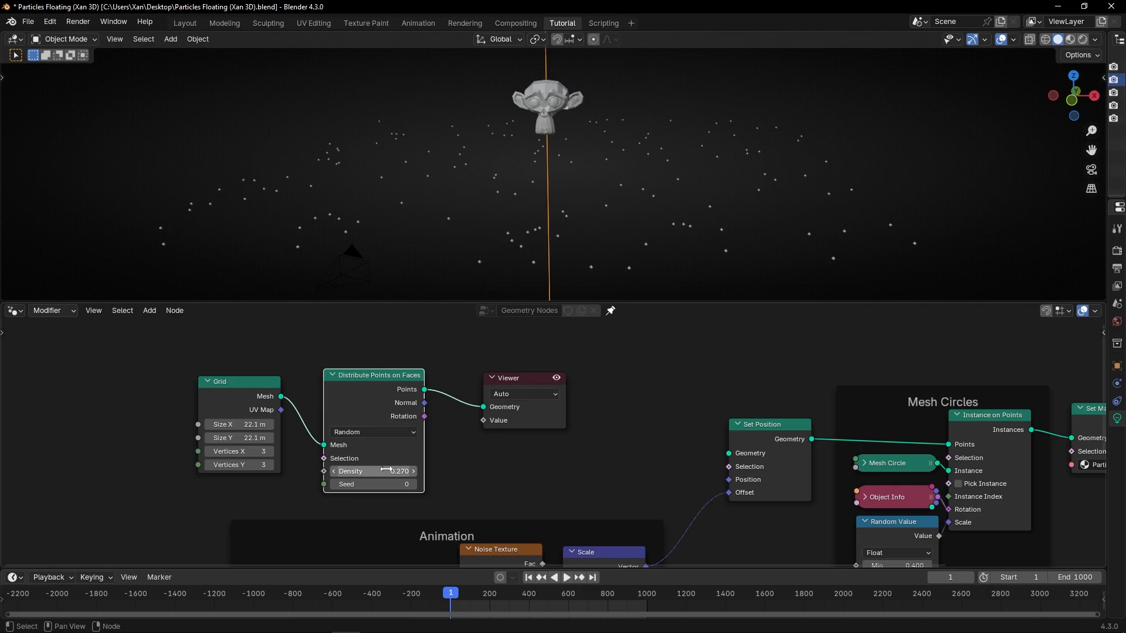
pyautogui.click(386, 470)
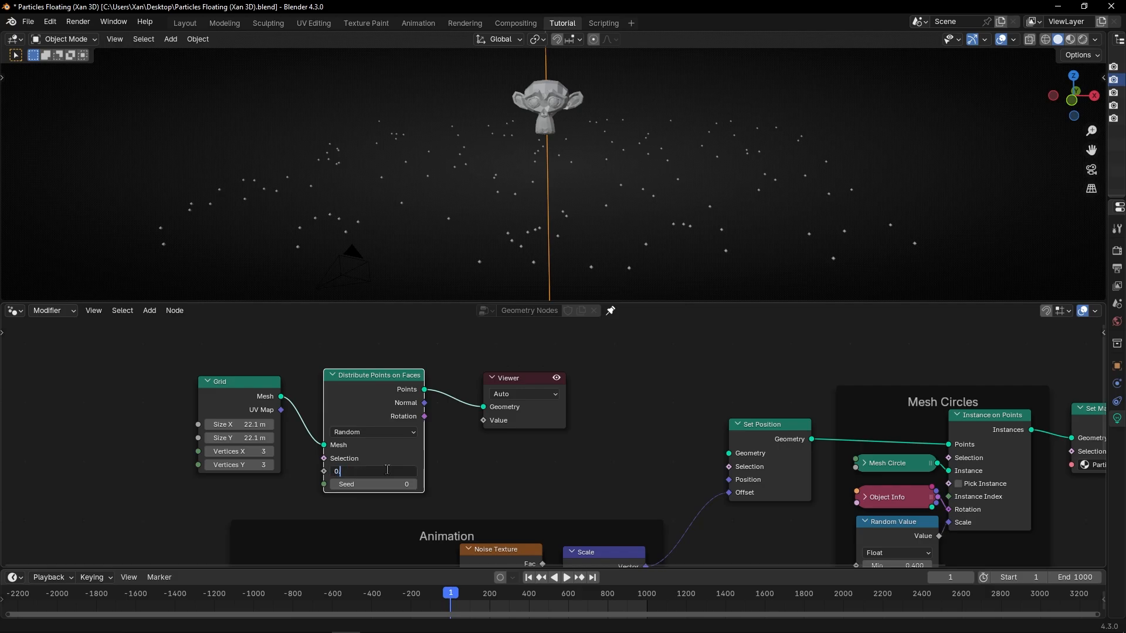
pyautogui.press('Return')
# Delete the Viewer node attached to Distribute Points on Faces
pyautogui.scroll(-3, 459, 462)
pyautogui.hotkey('ctrl', 'space')
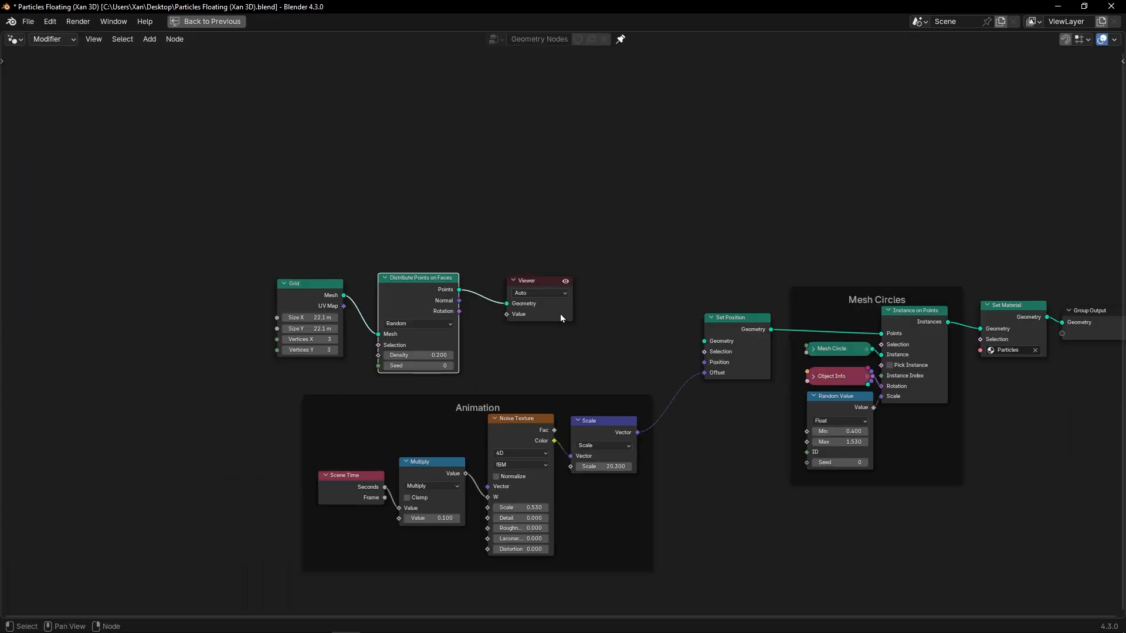
pyautogui.moveTo(542, 311); pyautogui.dragTo(544, 330, button='middle')
pyautogui.click(544, 333)
pyautogui.press('Delete')
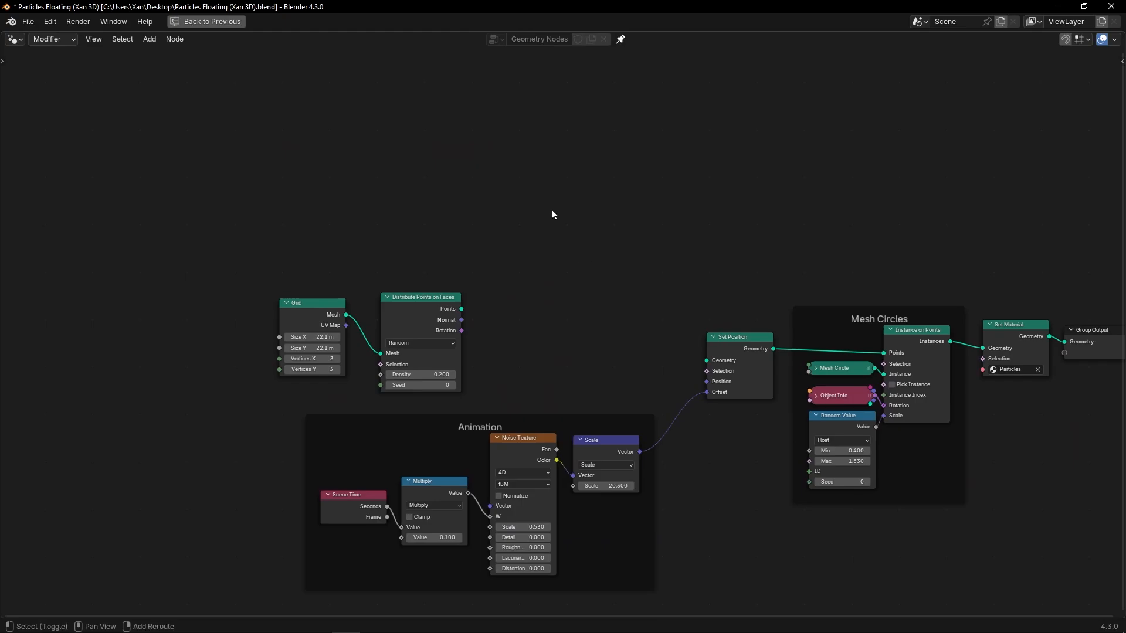
# Add a Simulation zone above the existing nodes and detach the Group Output, placing it just after the zone
pyautogui.hotkey('shift', 'a')
pyautogui.write('simul')
pyautogui.press('Return')
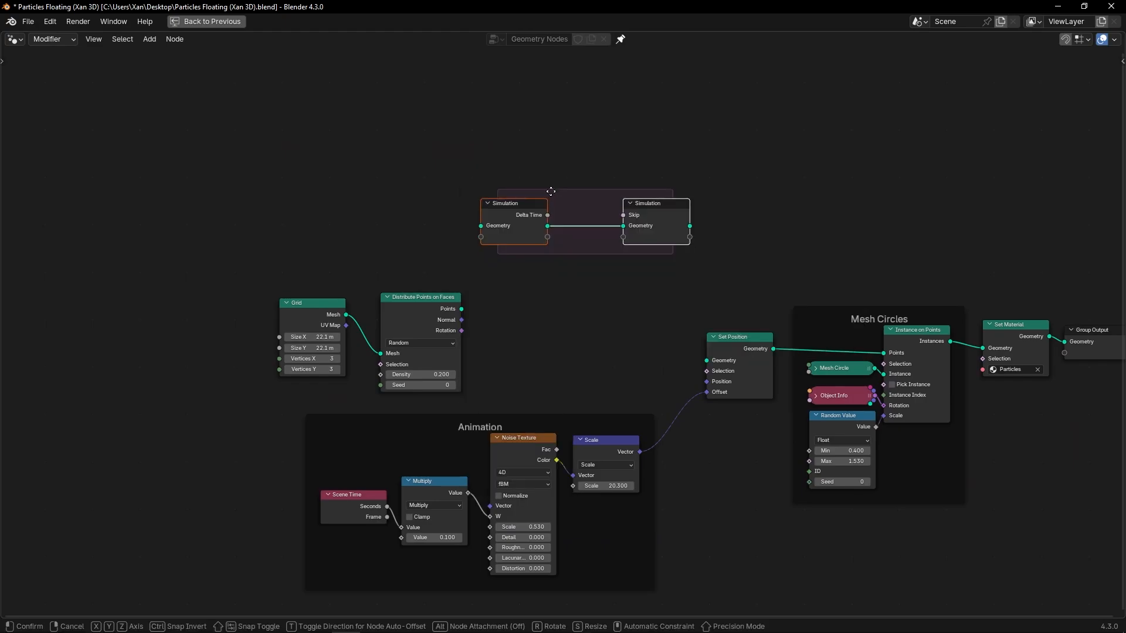
pyautogui.scroll(3, 645, 179)
pyautogui.click(435, 214)
pyautogui.scroll(-2, 769, 302)
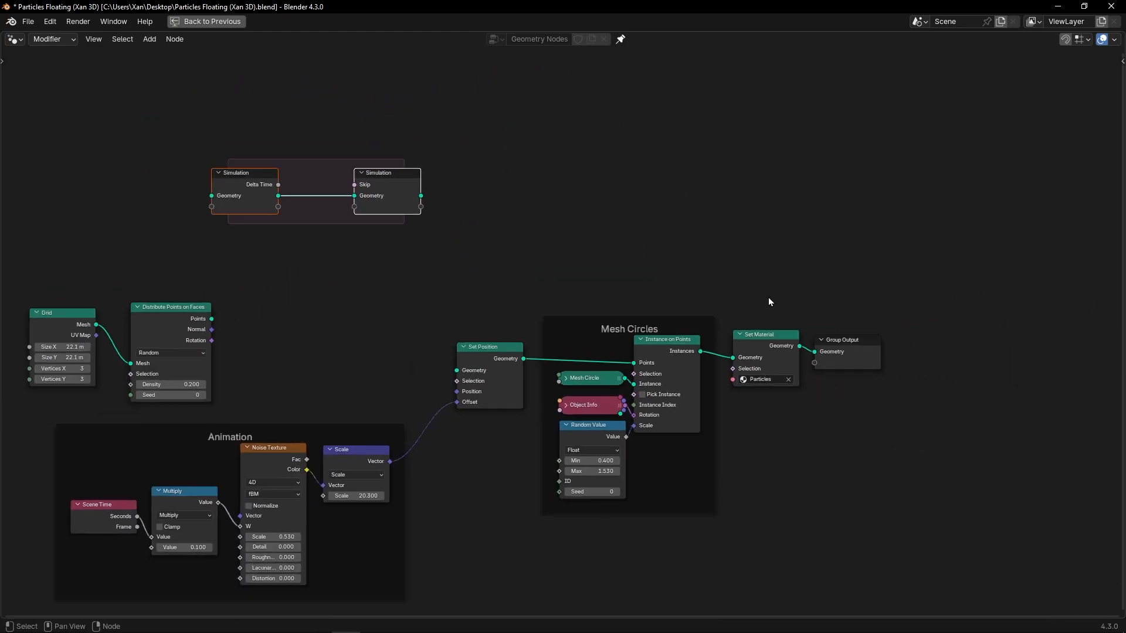
pyautogui.keyDown('alt'); pyautogui.moveTo(839, 360); pyautogui.dragTo(526, 194); pyautogui.keyUp('alt')
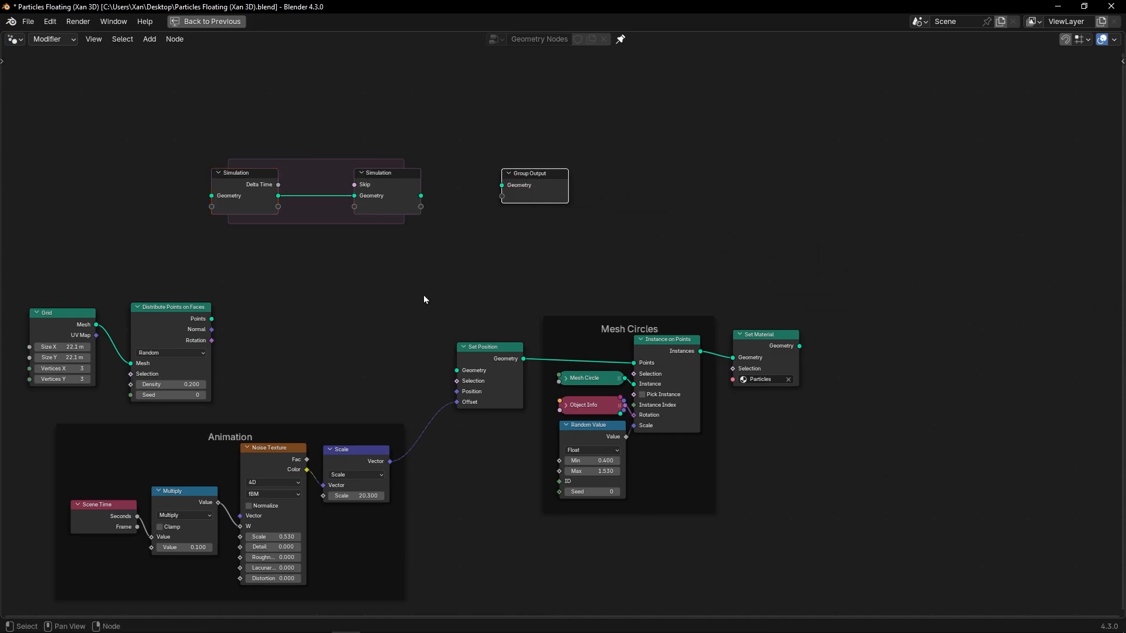
# Place the Grid and Distribute Points on Faces nodes before the Simulation zone and move the remaining animation and instancing nodes aside
pyautogui.scroll(-4, 421, 296)
pyautogui.moveTo(405, 311); pyautogui.dragTo(504, 236, button='middle')
pyautogui.click(504, 235)
pyautogui.moveTo(225, 231); pyautogui.dragTo(461, 304)
pyautogui.press('g')
pyautogui.click(327, 219)
pyautogui.moveTo(357, 248); pyautogui.dragTo(999, 531)
pyautogui.press('g')
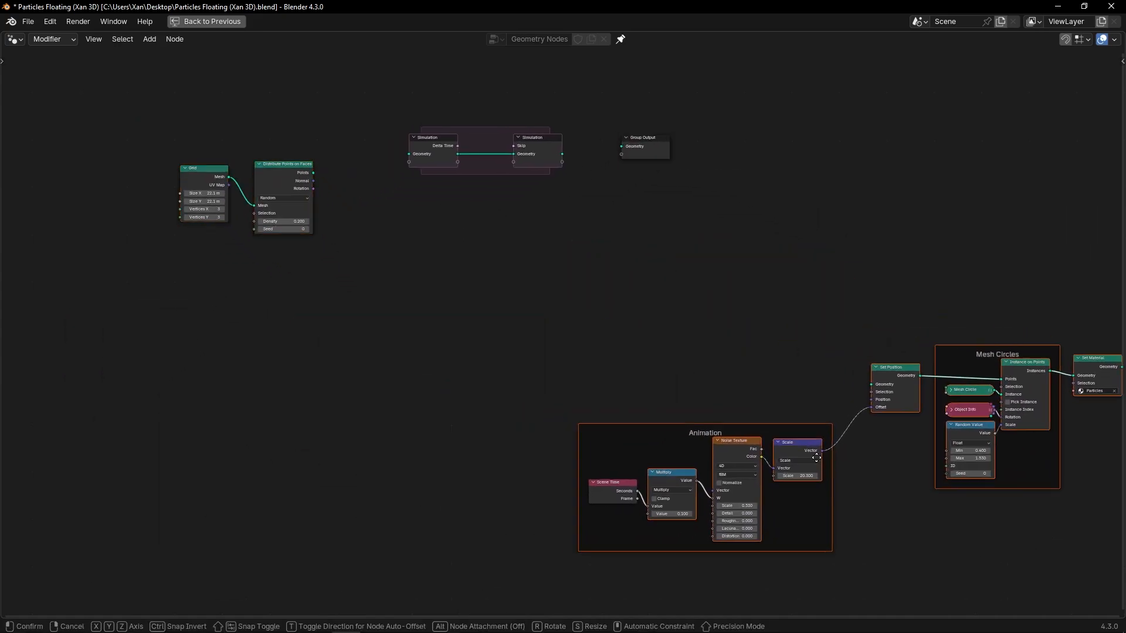
pyautogui.click(842, 500)
pyautogui.scroll(2, 480, 205)
pyautogui.moveTo(480, 206); pyautogui.dragTo(643, 423, button='middle')
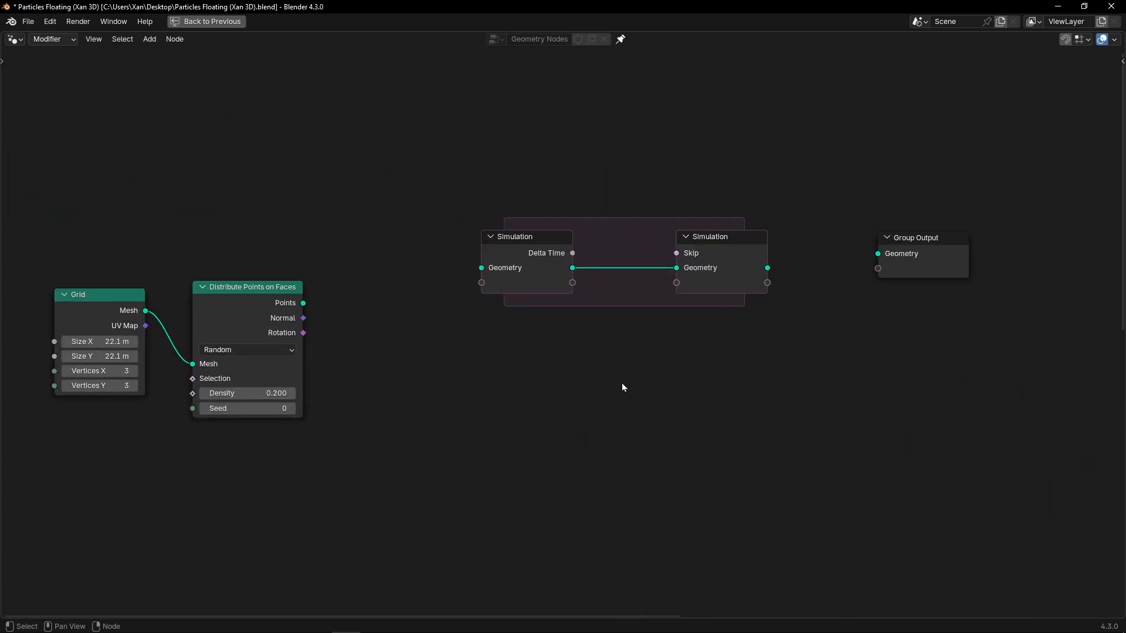
# Connect the Simulation zone's output geometry to the Group Output and widen the zone by moving its input node outward
pyautogui.hotkey('ctrl', 'space')
pyautogui.keyDown('alt'); pyautogui.moveTo(726, 378); pyautogui.dragTo(879, 368, button='right'); pyautogui.keyUp('alt')
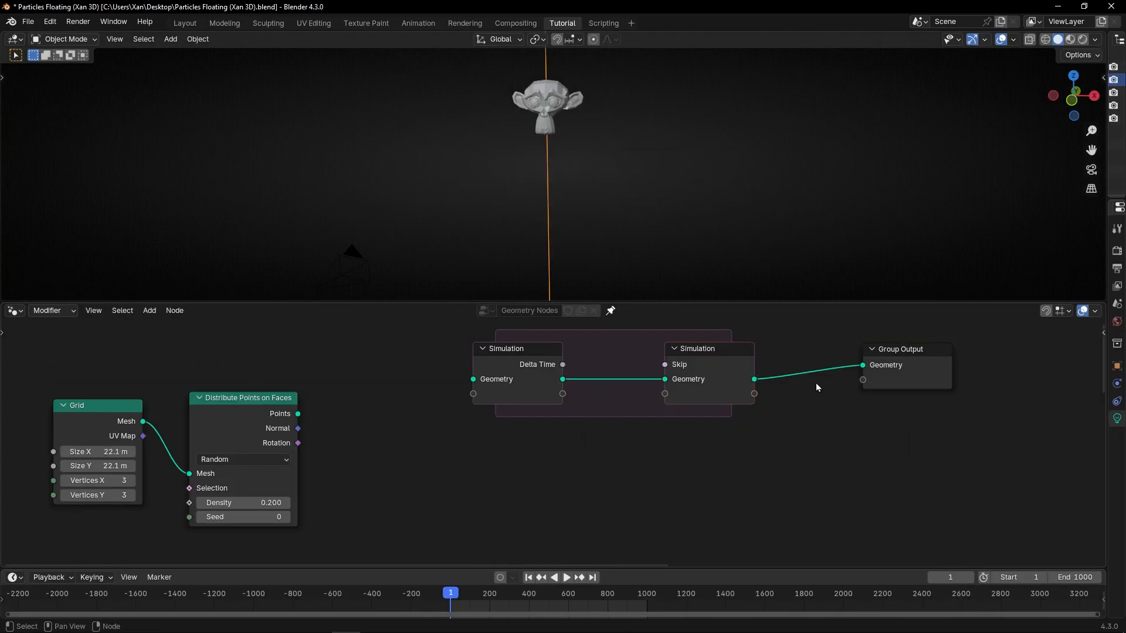
pyautogui.moveTo(531, 379); pyautogui.dragTo(418, 377)
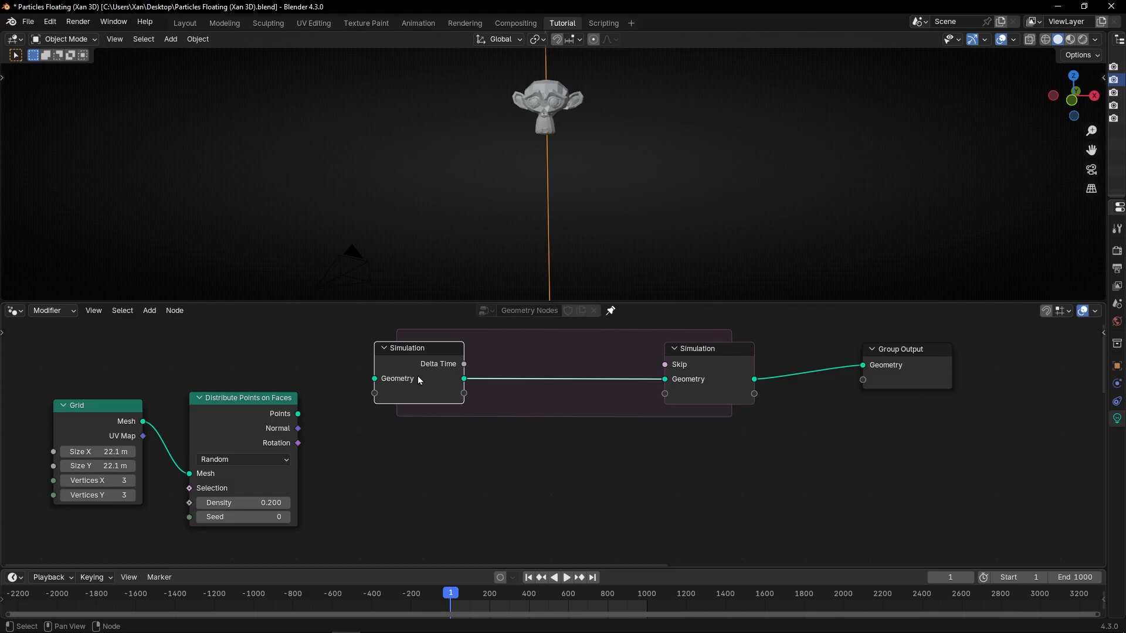
pyautogui.scroll(4, 554, 374)
pyautogui.moveTo(517, 402); pyautogui.dragTo(503, 455, button='middle')
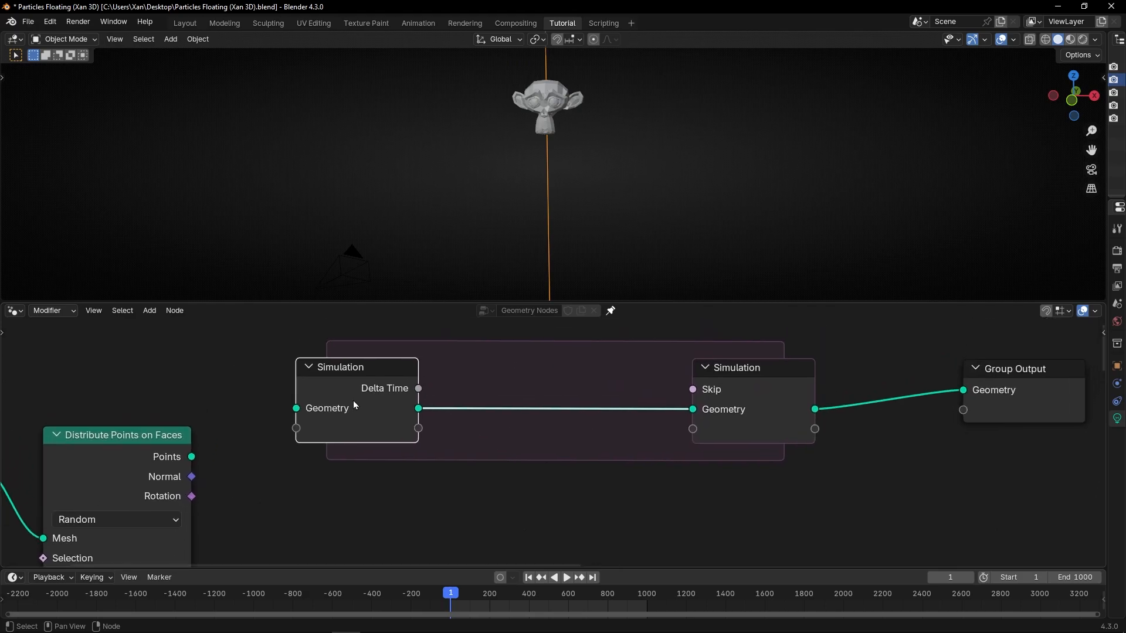
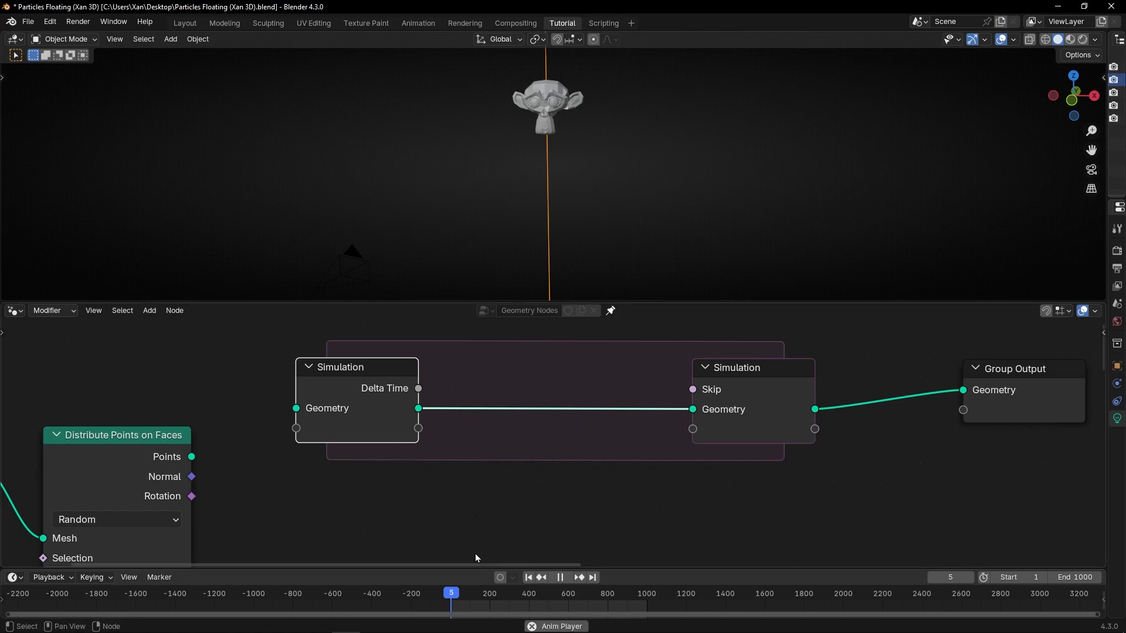
# Preview the Distribute Points on Faces output with a temporary Viewer node and remove that Viewer
pyautogui.scroll(-1, 457, 534)
pyautogui.moveTo(456, 534); pyautogui.dragTo(484, 510, button='middle')
pyautogui.keyDown('ctrl'); pyautogui.keyDown('shift'); pyautogui.click(248, 435); pyautogui.keyUp('shift'); pyautogui.keyUp('ctrl')
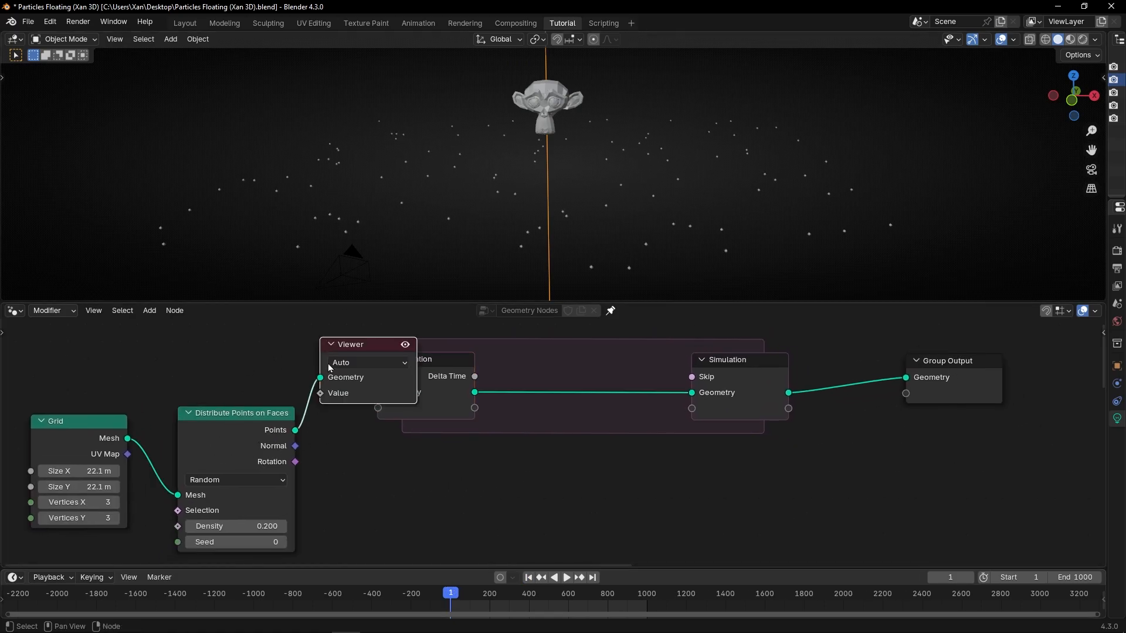
pyautogui.press('x')
# Insert a Join Geometry node inside the Simulation zone and link the Points output of Distribute Points on Faces into it
pyautogui.hotkey('shift', 'a')
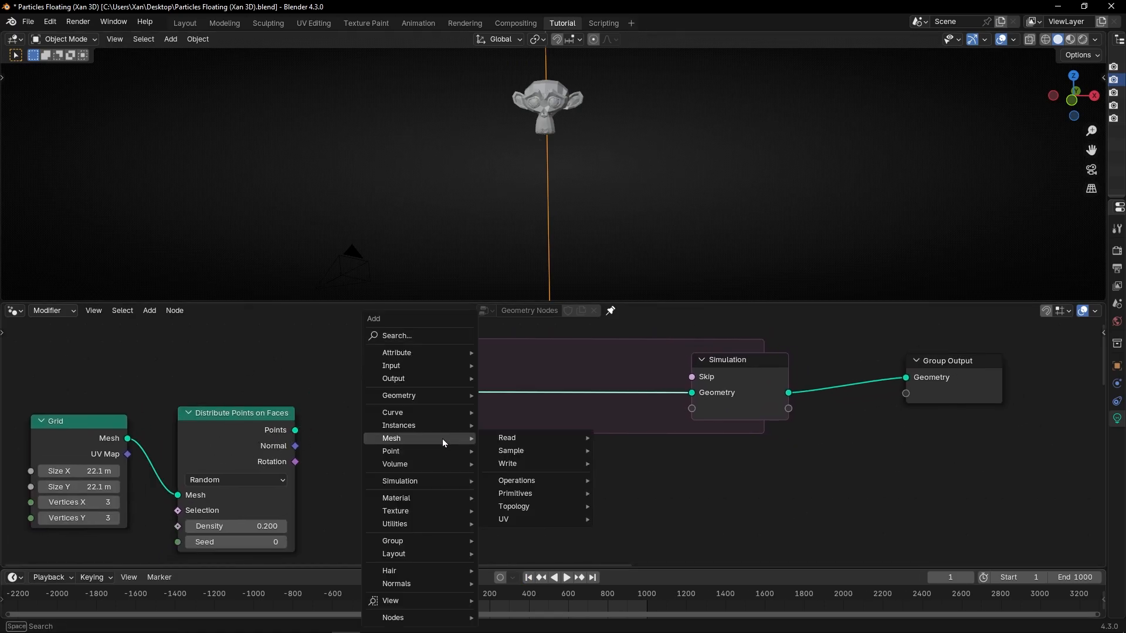
pyautogui.write('join')
pyautogui.press('Return')
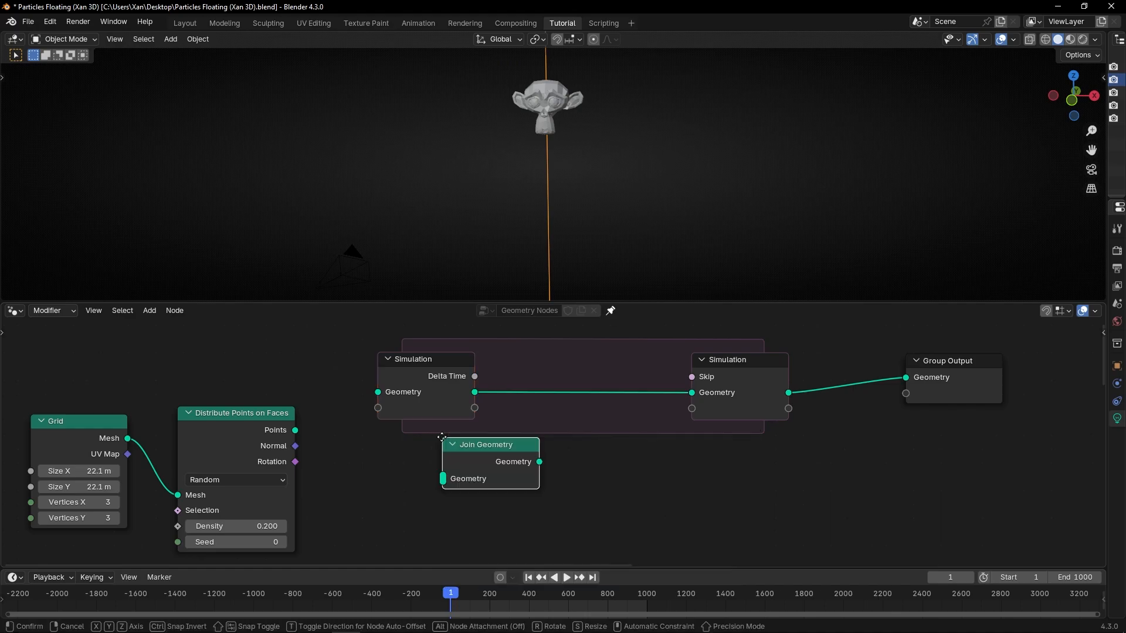
pyautogui.click(532, 379)
pyautogui.moveTo(294, 430); pyautogui.dragTo(531, 419)
pyautogui.scroll(-1, 464, 491)
pyautogui.moveTo(465, 492); pyautogui.dragTo(466, 476, button='middle')
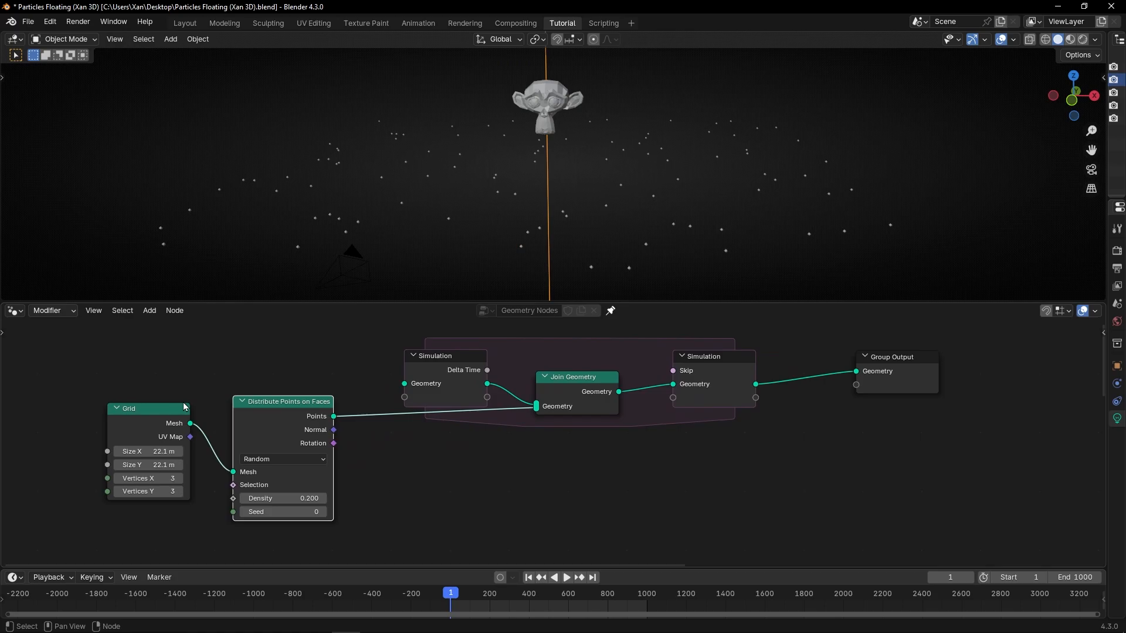
# Move the Grid and Distribute Points on Faces nodes below the Simulation zone, align Join Geometry inside it, and play the simulation
pyautogui.moveTo(96, 379); pyautogui.dragTo(288, 489)
pyautogui.moveTo(278, 429); pyautogui.dragTo(438, 478)
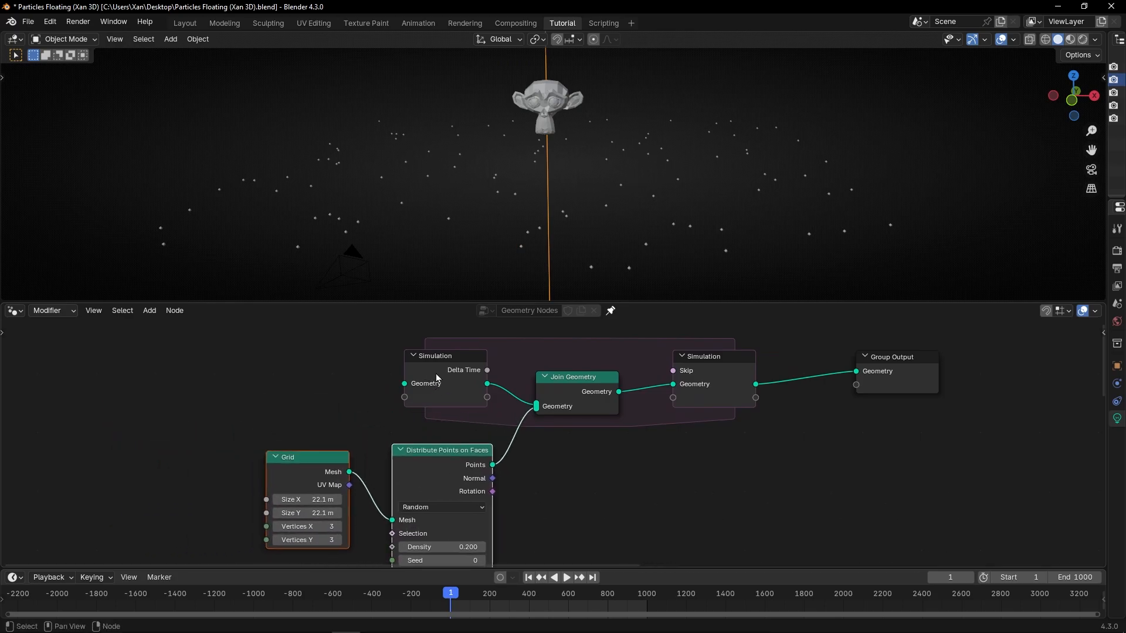
pyautogui.moveTo(574, 377); pyautogui.dragTo(585, 362)
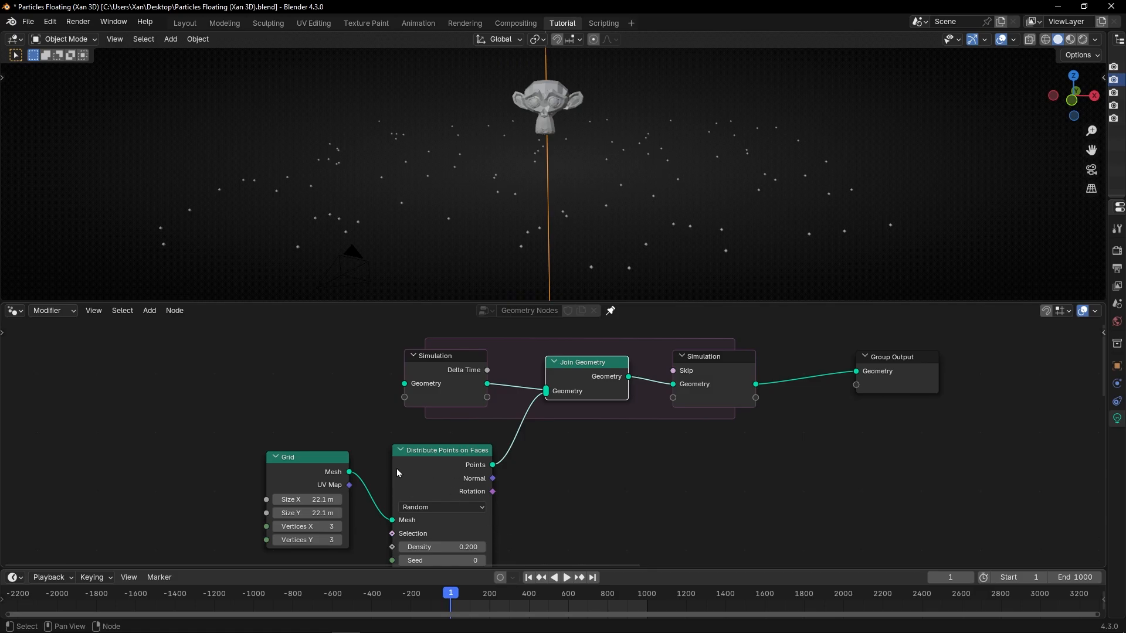
pyautogui.moveTo(442, 479)
pyautogui.mouseDown()
pyautogui.moveTo(504, 481)
pyautogui.moveTo(460, 469)
pyautogui.mouseUp()
pyautogui.press('space')
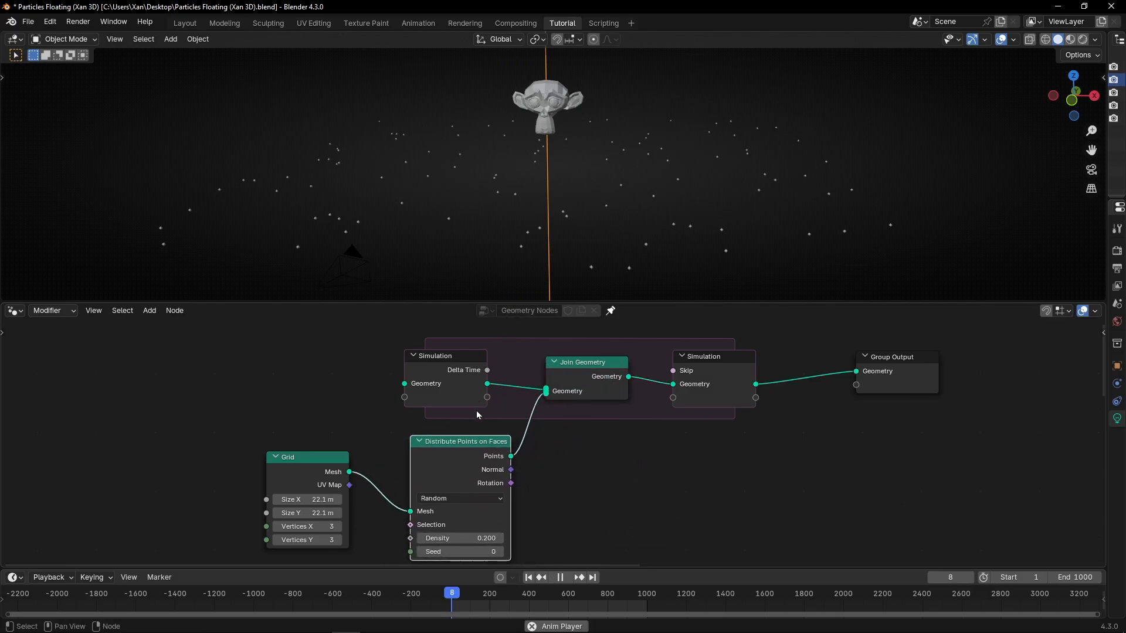
pyautogui.press('space')
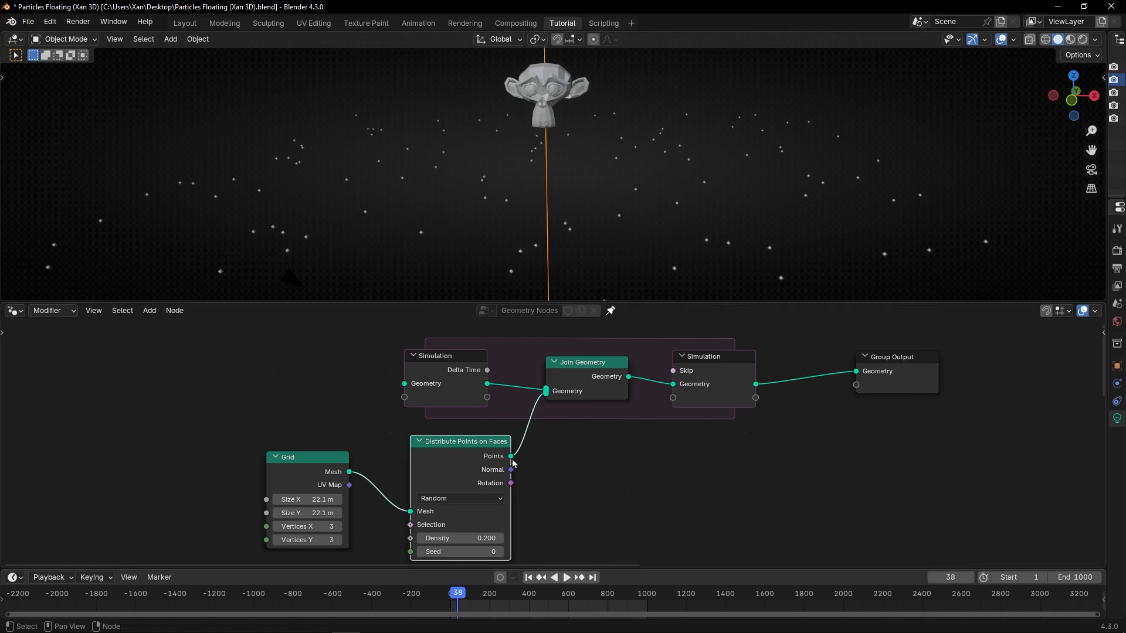
# Widen the Simulation zone by moving its output node and the Group Output farther from Join Geometry
pyautogui.scroll(-3, 569, 467)
pyautogui.moveTo(585, 458); pyautogui.dragTo(429, 468, button='middle')
pyautogui.moveTo(663, 404); pyautogui.dragTo(821, 404)
pyautogui.moveTo(543, 407); pyautogui.dragTo(703, 407)
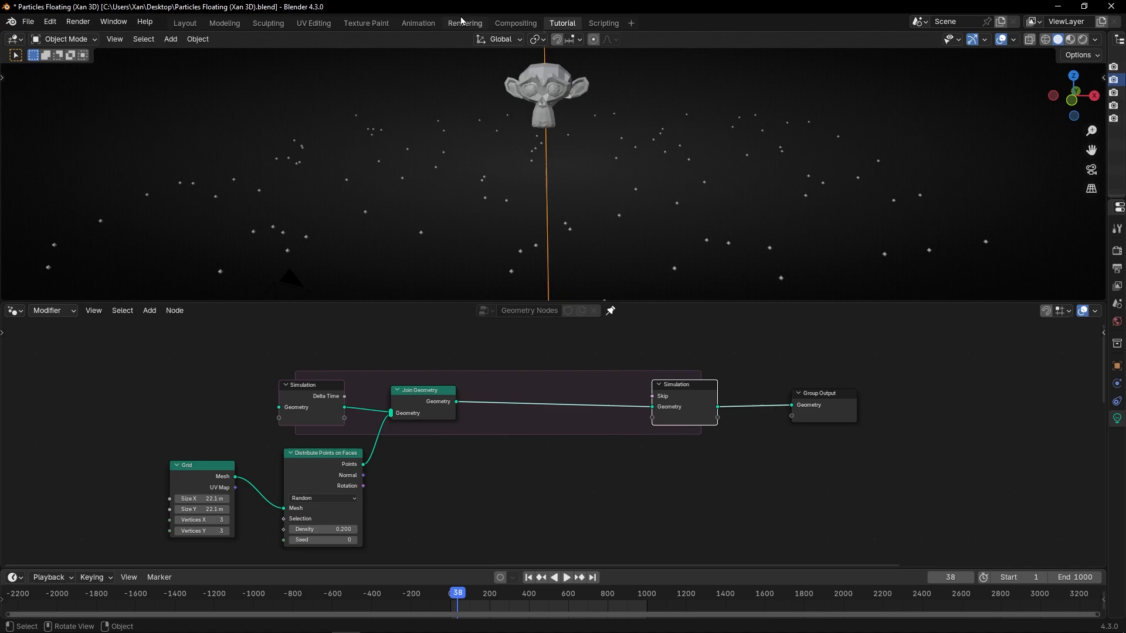
# Insert a Set Position node between Join Geometry and the Simulation output and set its Z offset to 0.2 m
pyautogui.hotkey('shift', 'a')
pyautogui.write('set')
pyautogui.press('Down')
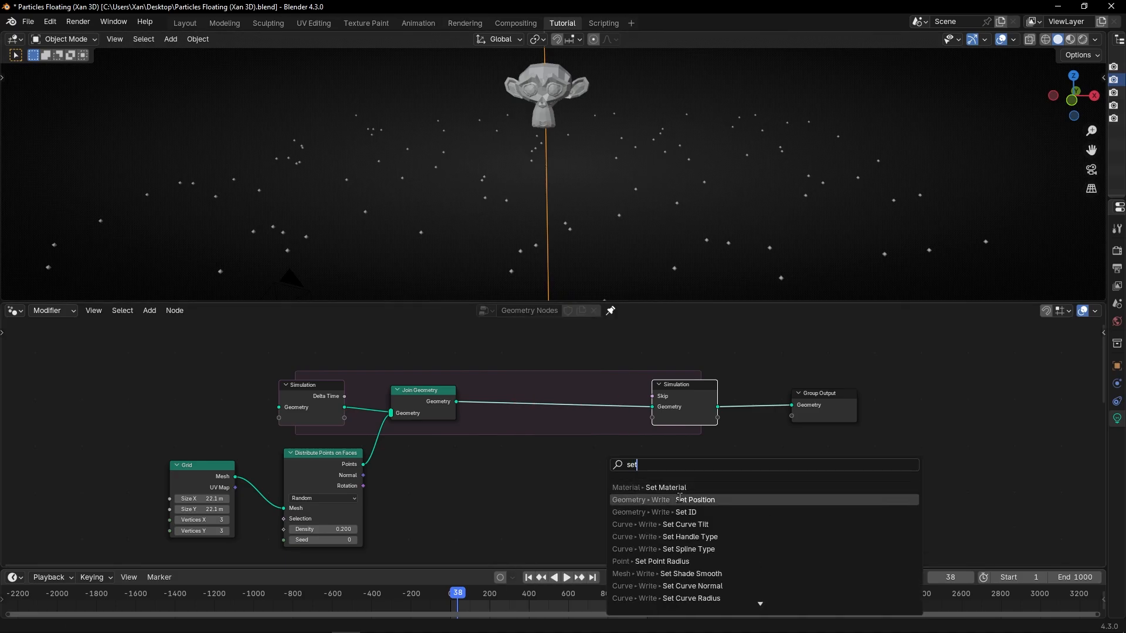
pyautogui.press('Return')
pyautogui.click(604, 432)
pyautogui.scroll(2, 604, 432)
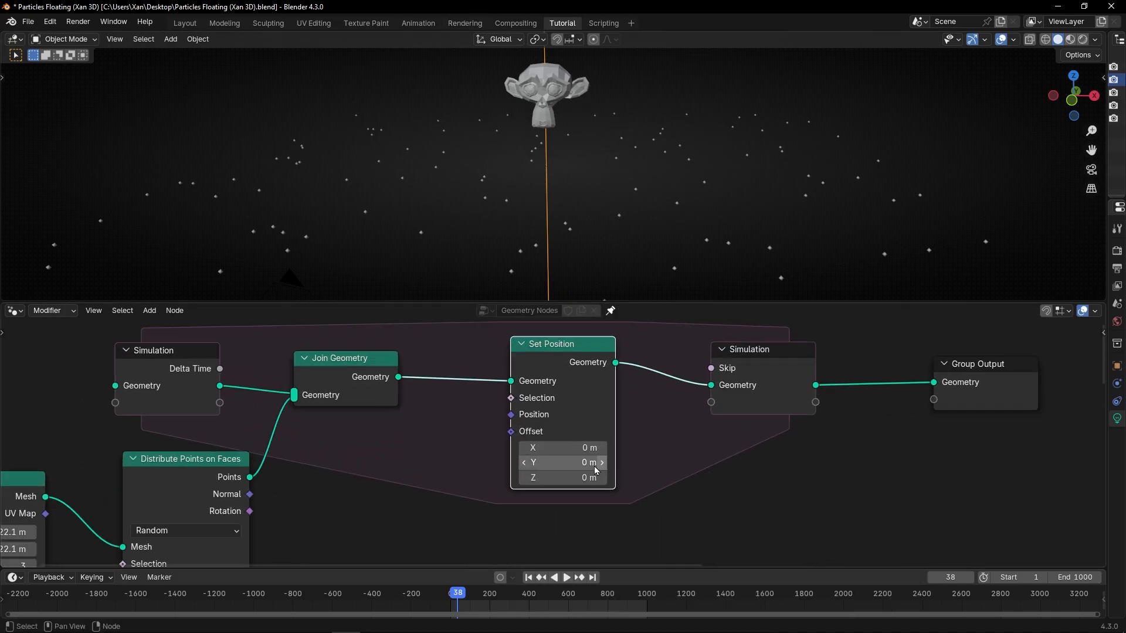
pyautogui.click(550, 482)
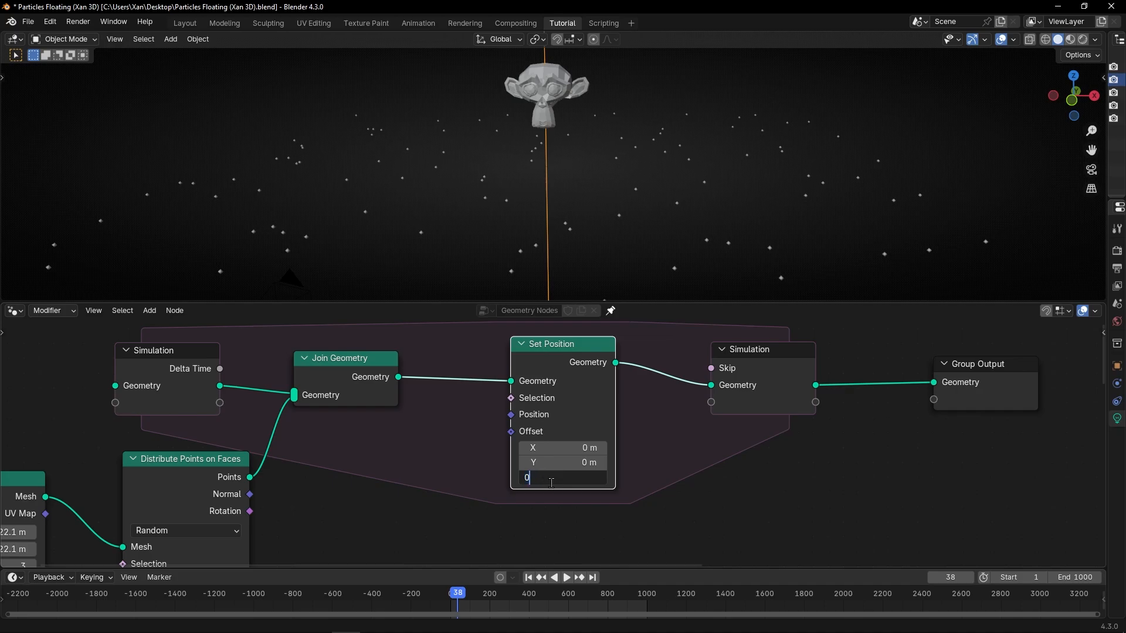
pyautogui.press('Return')
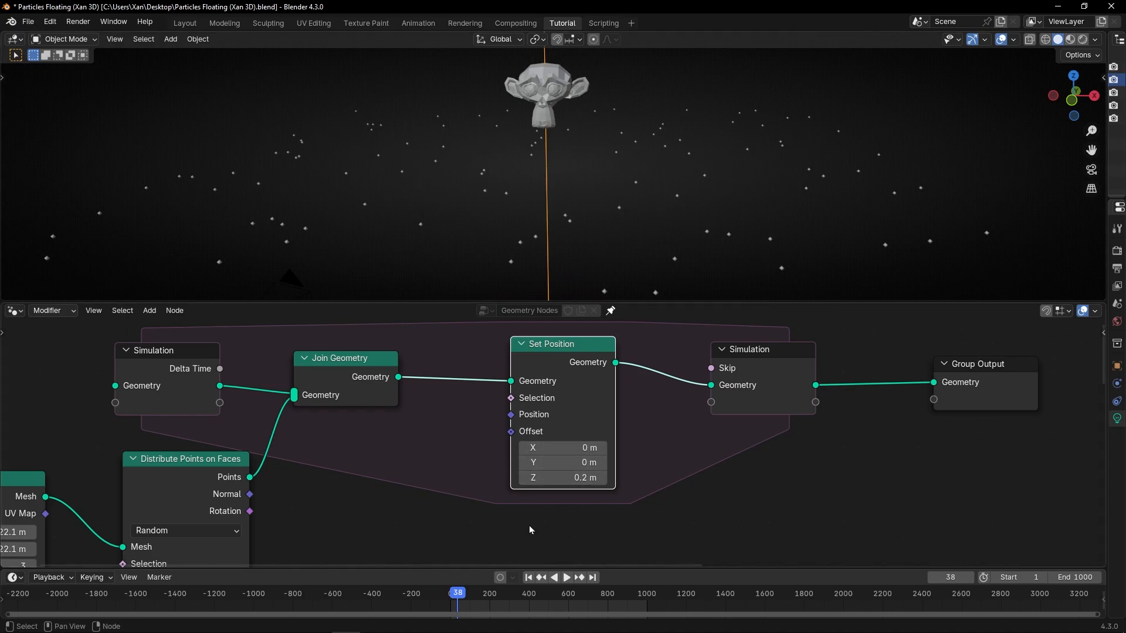
# Play the simulation and examine the rising points around the monkey head from near and far
pyautogui.press('space')
pyautogui.press('space')
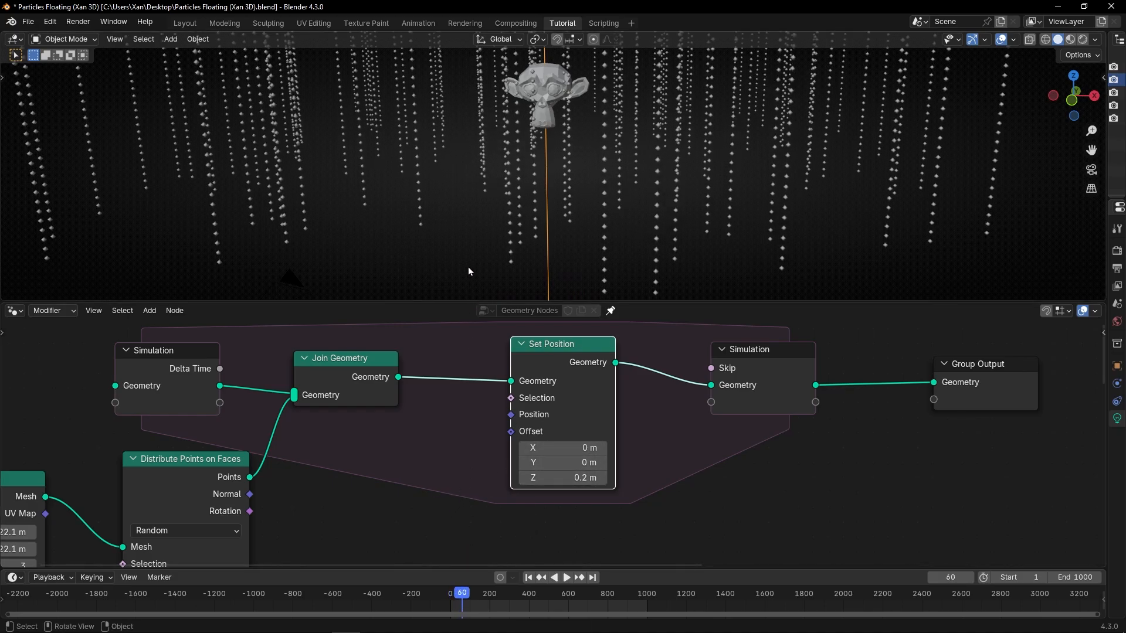
pyautogui.scroll(-2, 406, 210)
pyautogui.keyDown('shift'); pyautogui.moveTo(439, 194); pyautogui.dragTo(464, 234, button='middle'); pyautogui.keyUp('shift')
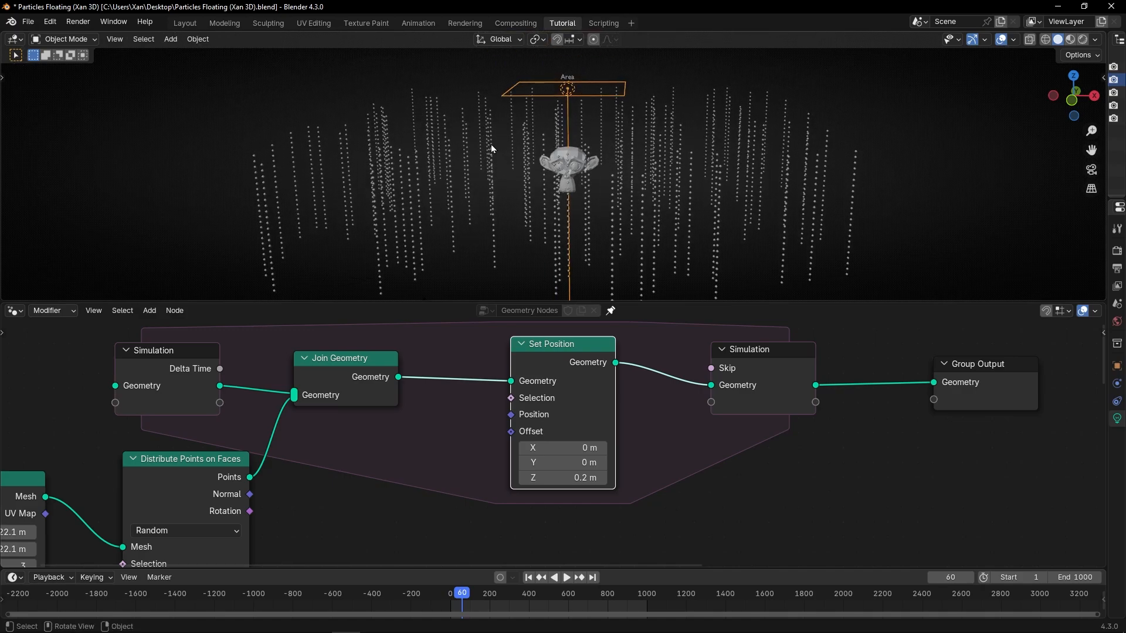
pyautogui.scroll(2, 501, 277)
pyautogui.keyDown('shift'); pyautogui.moveTo(498, 280); pyautogui.dragTo(502, 213, button='middle'); pyautogui.keyUp('shift')
pyautogui.press('space')
pyautogui.scroll(-3, 485, 250)
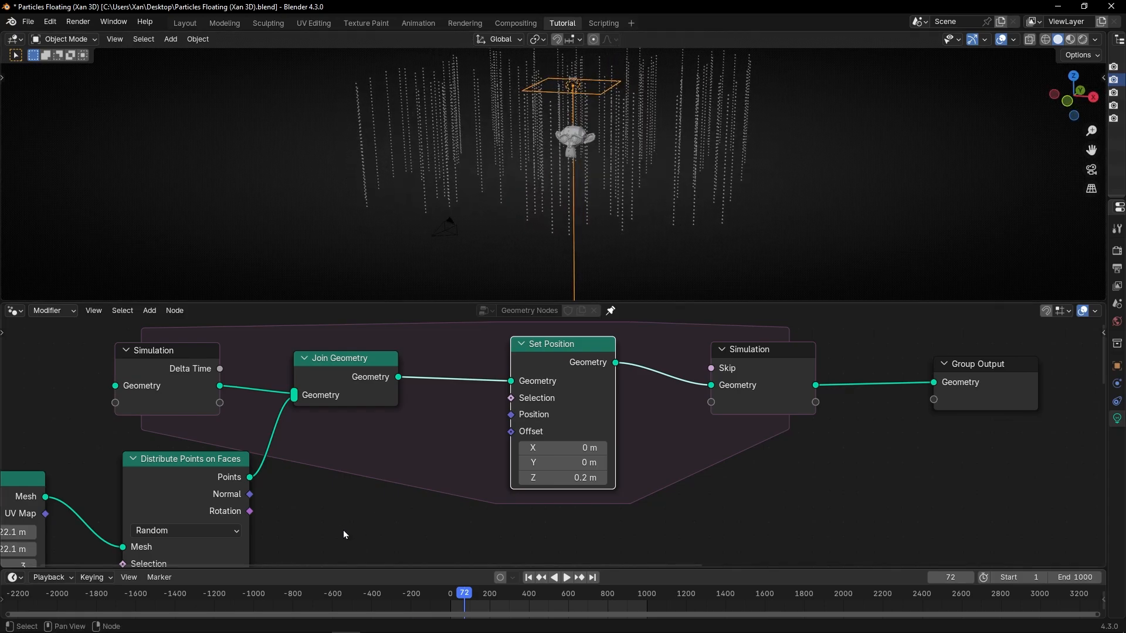
# Return to the first frame and try a Seed of 8 on Distribute Points on Faces
pyautogui.moveTo(313, 522); pyautogui.dragTo(543, 432, button='middle')
pyautogui.scroll(4, 532, 440)
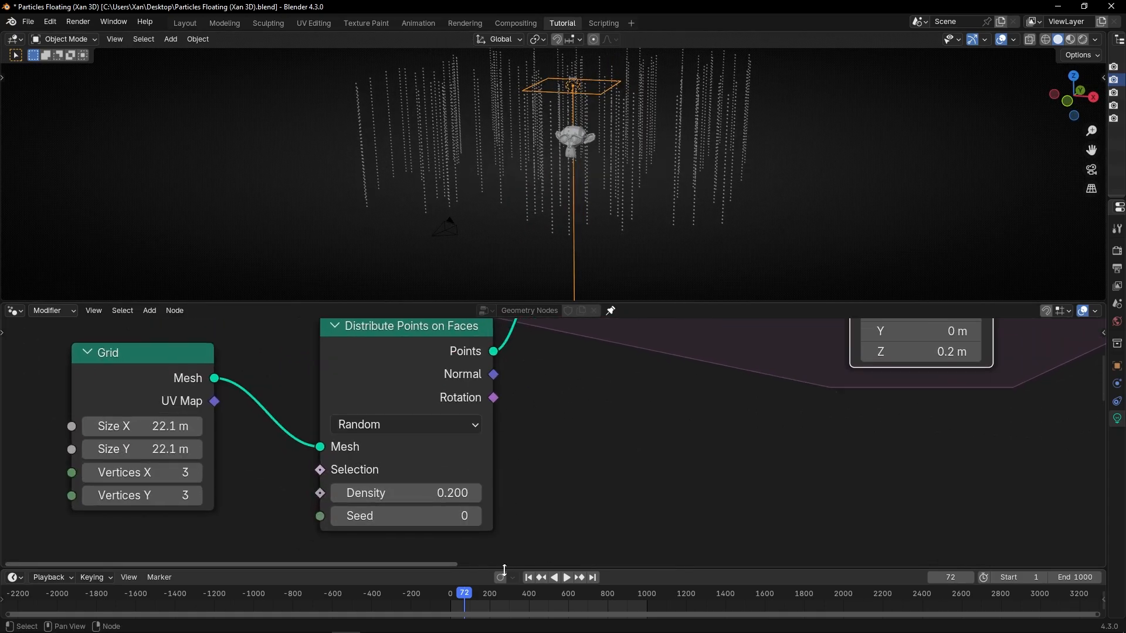
pyautogui.hotkey('shift', 'Left')
pyautogui.scroll(4, 535, 247)
pyautogui.moveTo(531, 233); pyautogui.dragTo(548, 229, button='middle')
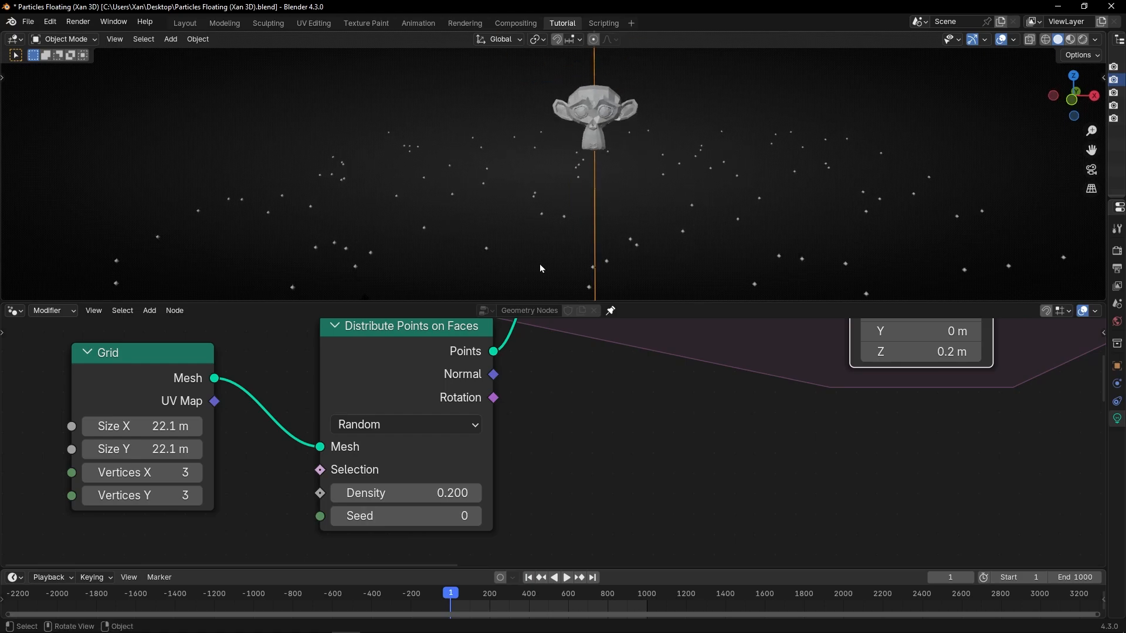
pyautogui.moveTo(550, 459)
pyautogui.keyDown('shift'); pyautogui.mouseDown(button='middle')
pyautogui.moveTo(543, 422)
pyautogui.moveTo(538, 453)
pyautogui.mouseUp(button='middle'); pyautogui.keyUp('shift')
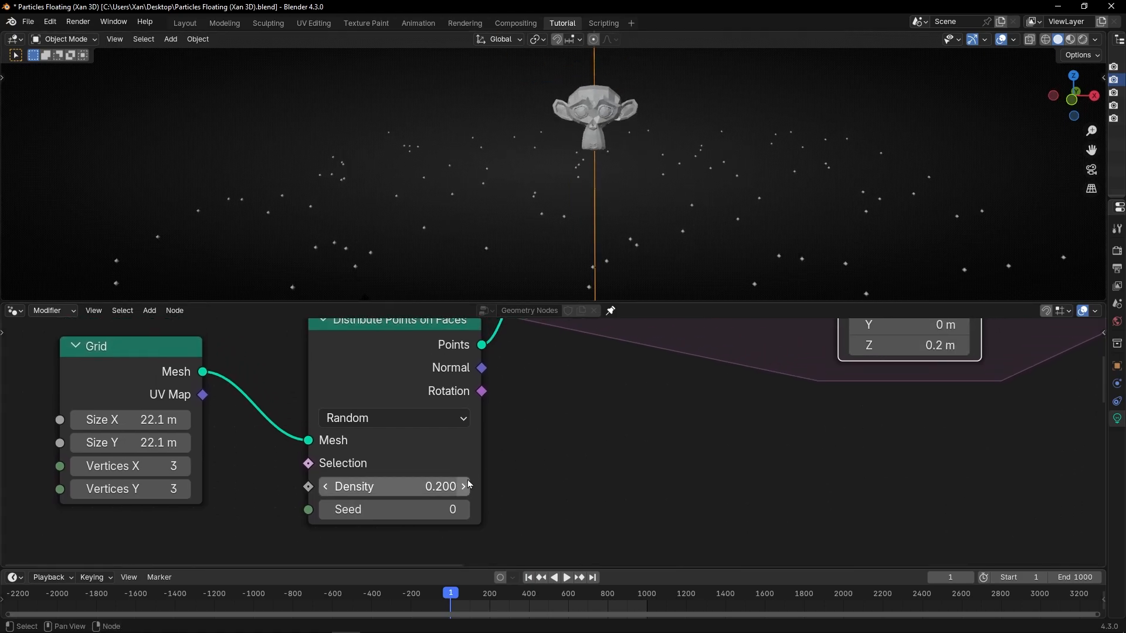
pyautogui.click(462, 511)
# Add a Scene Time node below the Grid and connect its Frame output to the Seed of Distribute Points on Faces
pyautogui.scroll(-3, 463, 505)
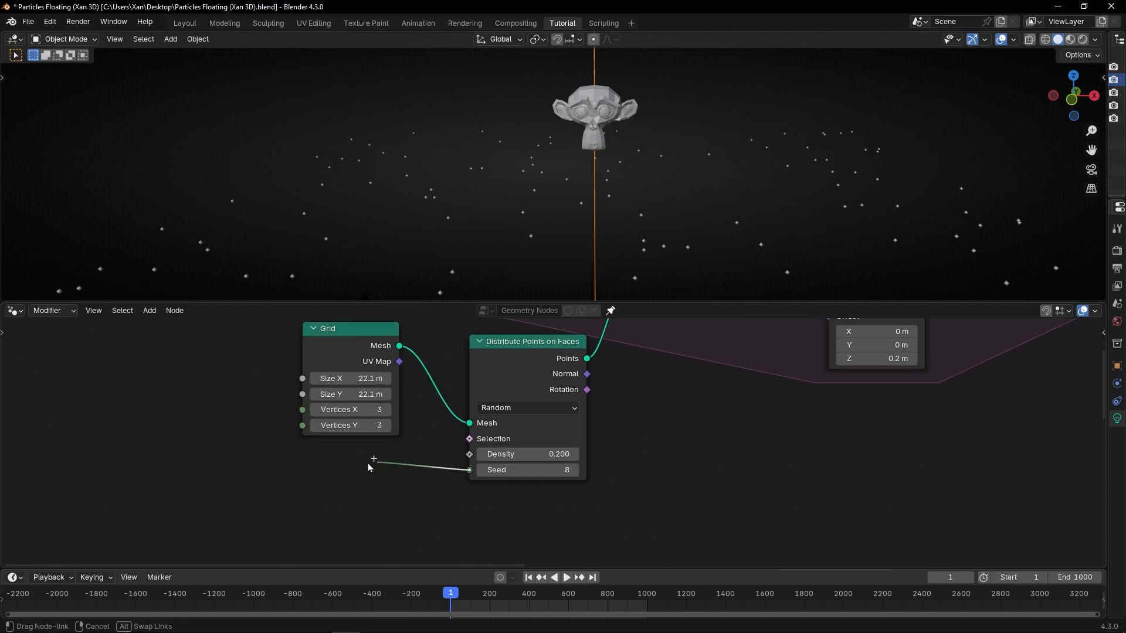
pyautogui.hotkey('shift', 'a')
pyautogui.write('sce')
pyautogui.click(306, 482)
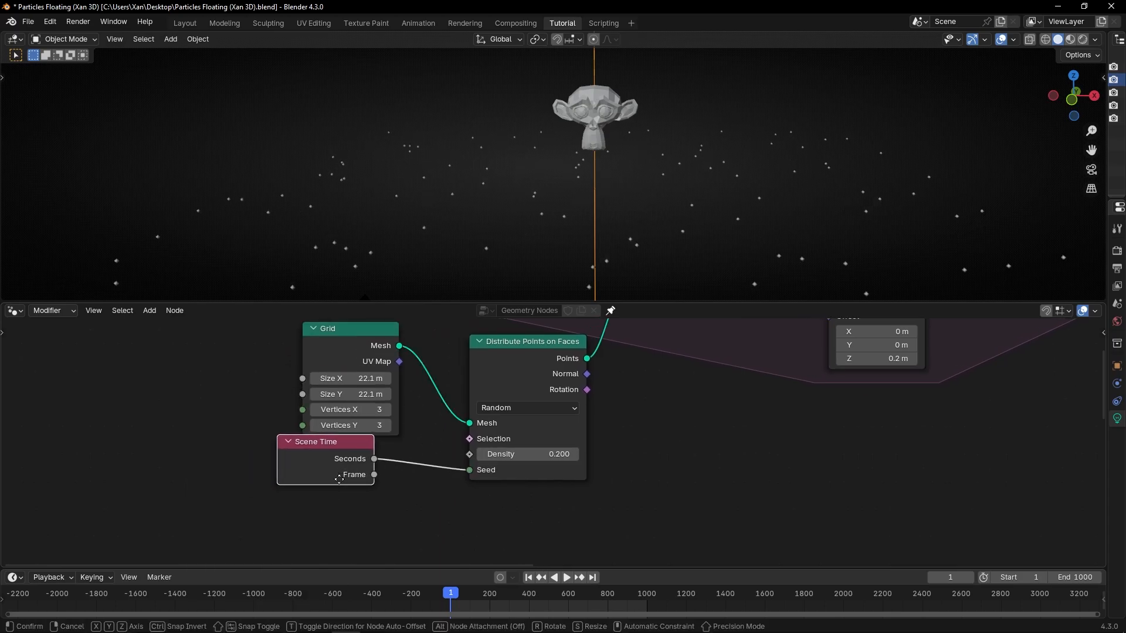
pyautogui.click(326, 454)
pyautogui.moveTo(375, 485); pyautogui.dragTo(469, 469)
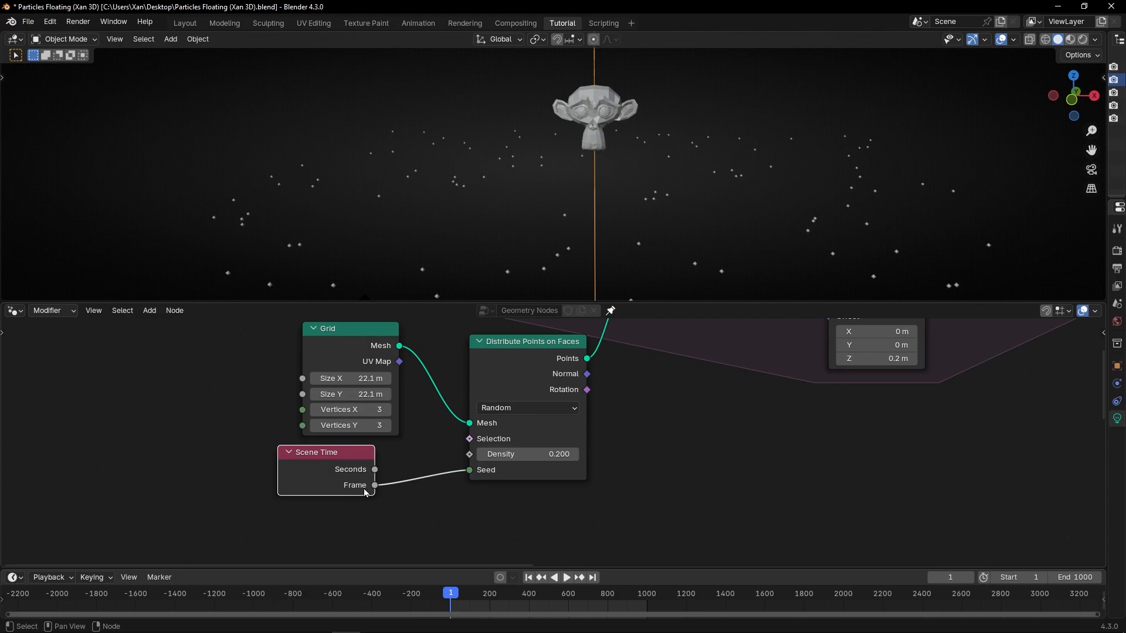
pyautogui.moveTo(338, 450); pyautogui.dragTo(363, 467)
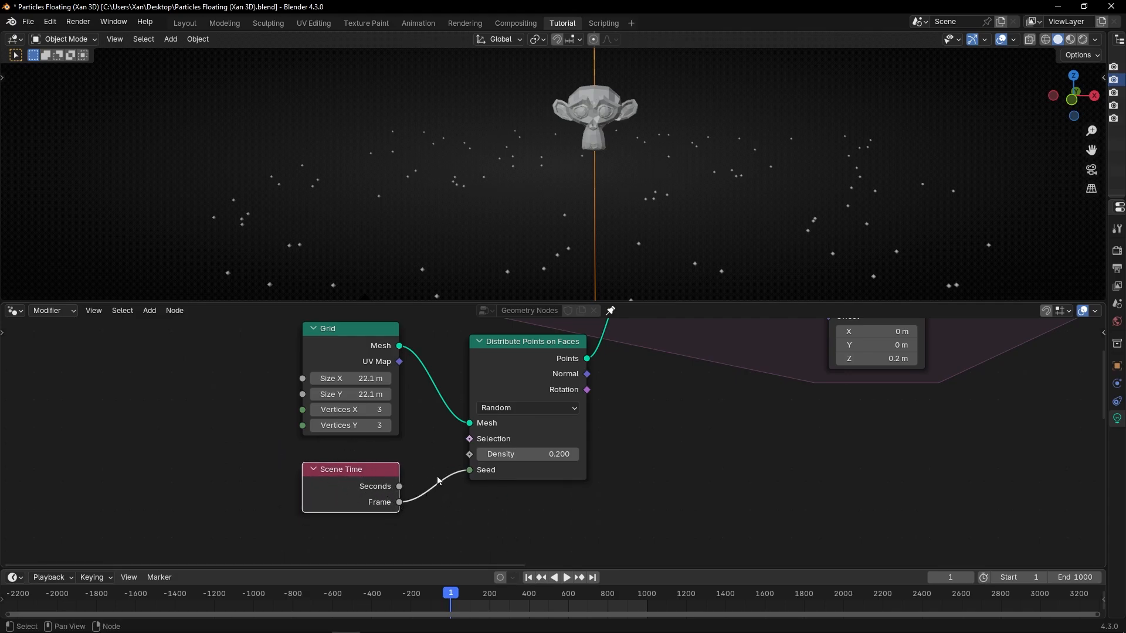
# Try a Seed of 1 with Scene Time temporarily disconnected, and relink Frame to the Seed input
pyautogui.keyDown('ctrl'); pyautogui.moveTo(438, 481); pyautogui.dragTo(465, 495, button='right'); pyautogui.keyUp('ctrl')
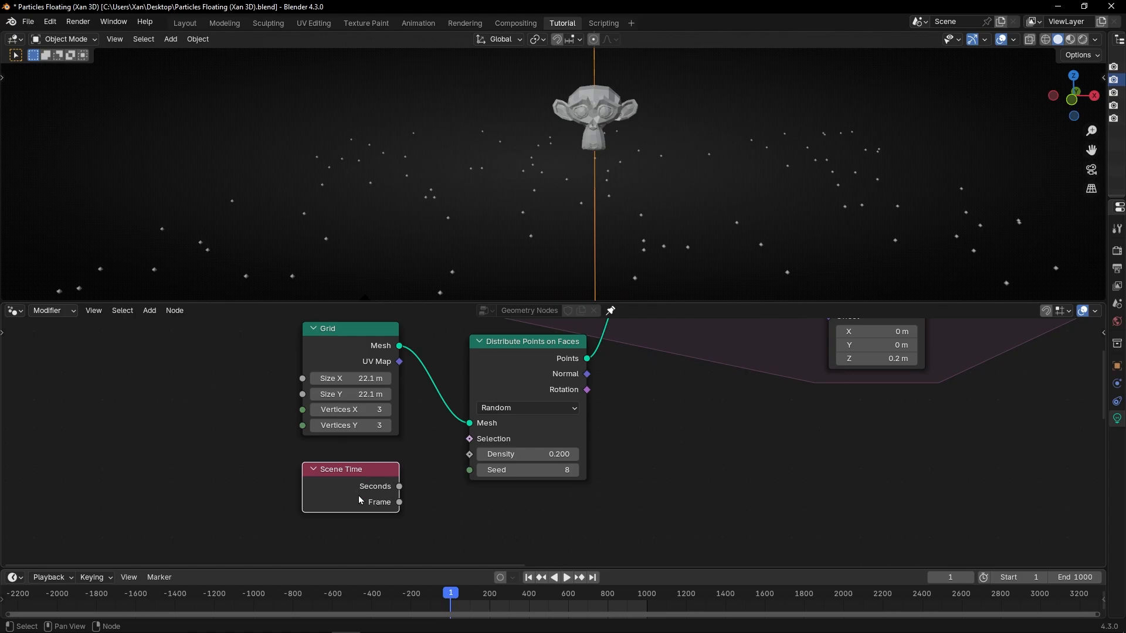
pyautogui.click(509, 469)
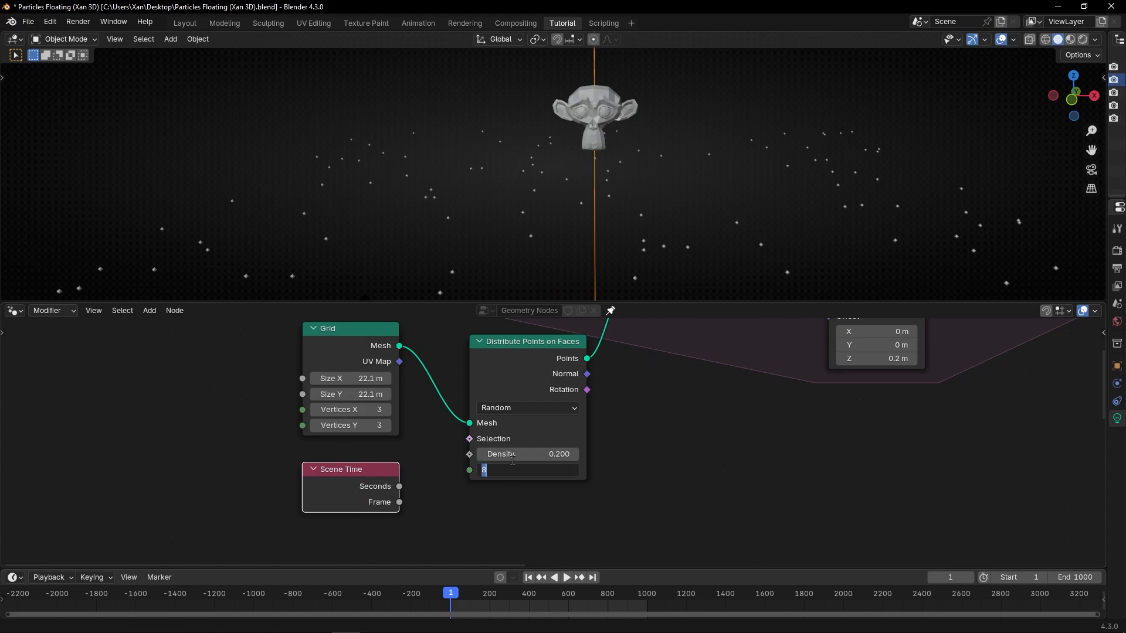
pyautogui.press('Return')
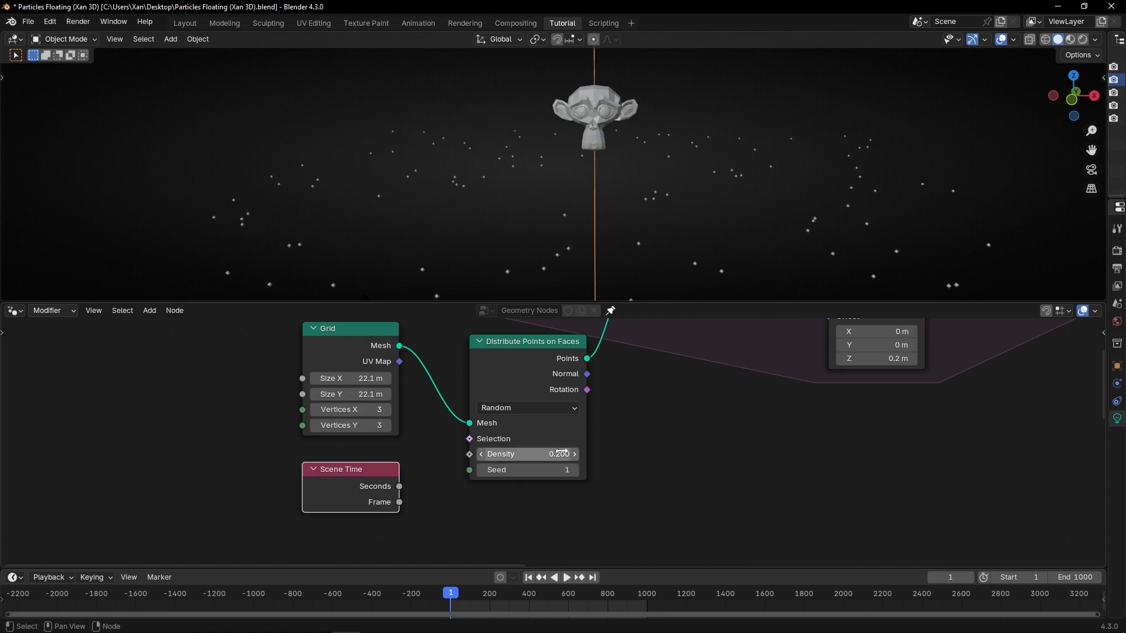
pyautogui.click(574, 469)
pyautogui.moveTo(399, 502); pyautogui.dragTo(469, 470)
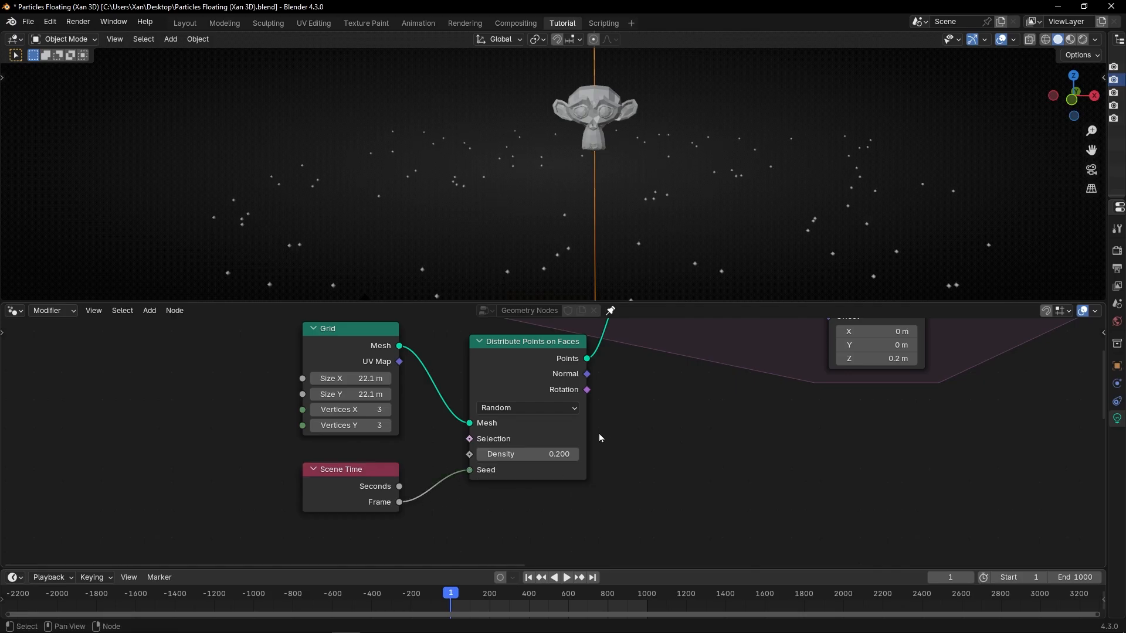
# Play the simulation with the frame-driven seed and examine the points around the monkey head
pyautogui.press('Home')
pyautogui.press('space')
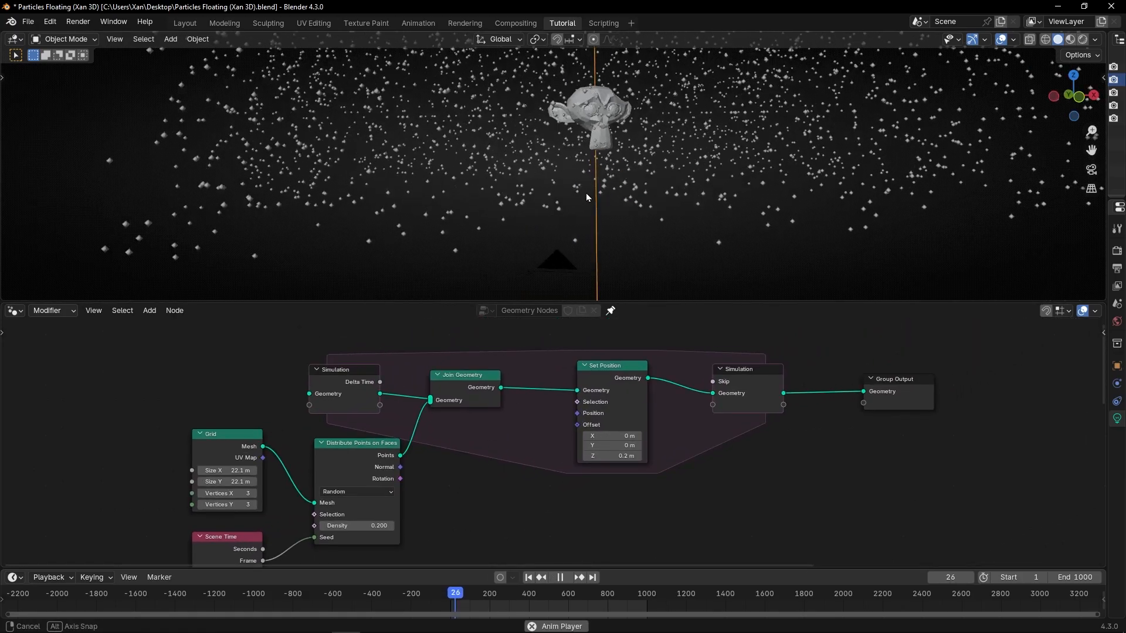
pyautogui.press('space')
pyautogui.moveTo(538, 219); pyautogui.dragTo(516, 328, button='middle')
# Set the Distribute Points on Faces density to 0.001 and replay the simulation from the first frame
pyautogui.scroll(3, 428, 464)
pyautogui.moveTo(373, 487); pyautogui.dragTo(616, 361, button='middle')
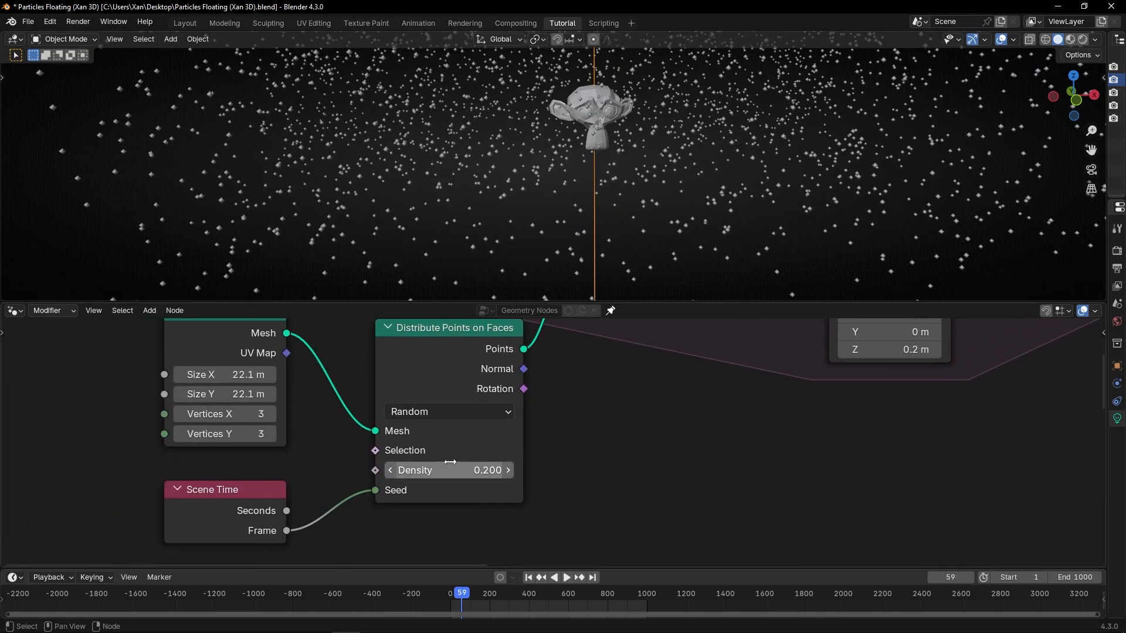
pyautogui.click(451, 463)
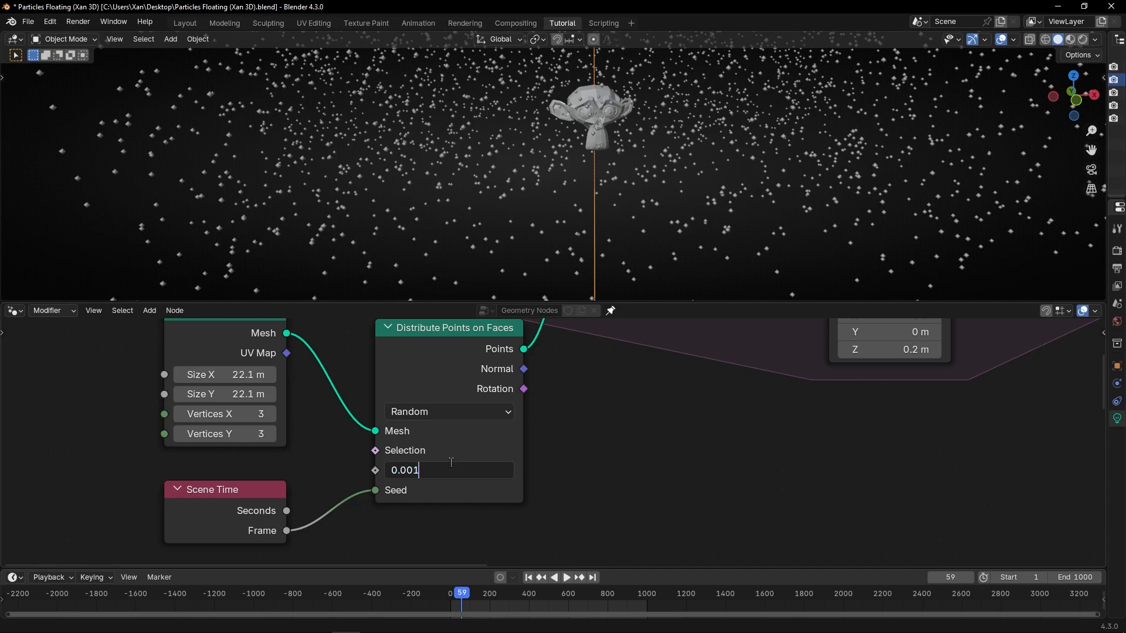
pyautogui.write('0.001')
pyautogui.press('Return')
pyautogui.hotkey('shift', 'Left')
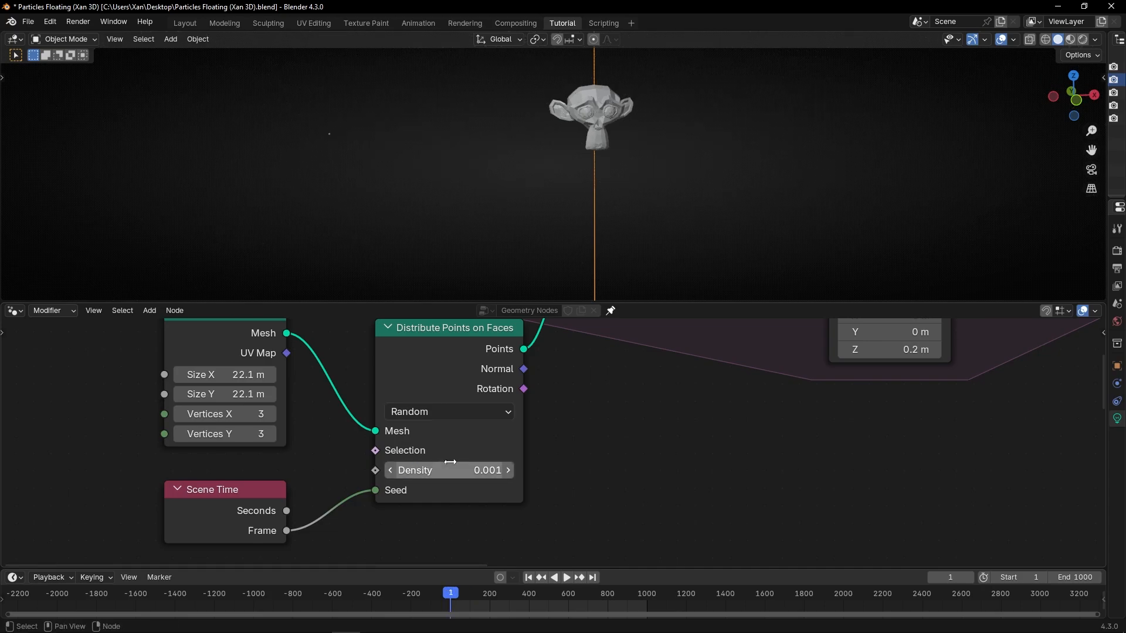
pyautogui.press('space')
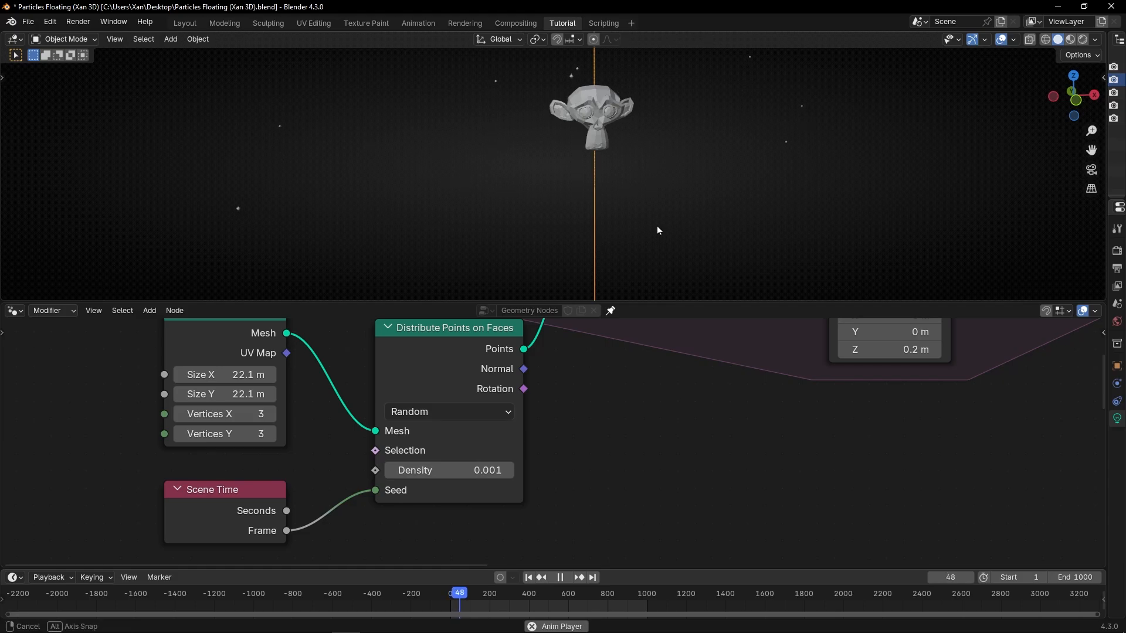
pyautogui.press('space')
# Set the Distribute Points on Faces density to 0.005 and play the simulation to check the particle amount
pyautogui.doubleClick(460, 464)
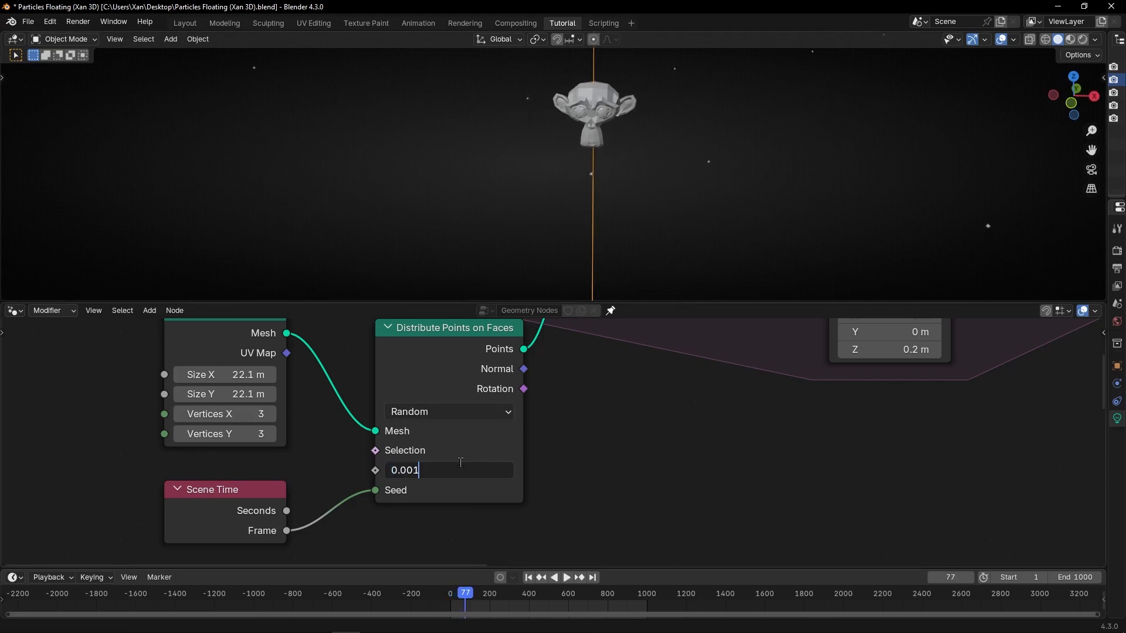
pyautogui.press('Return')
pyautogui.press('space')
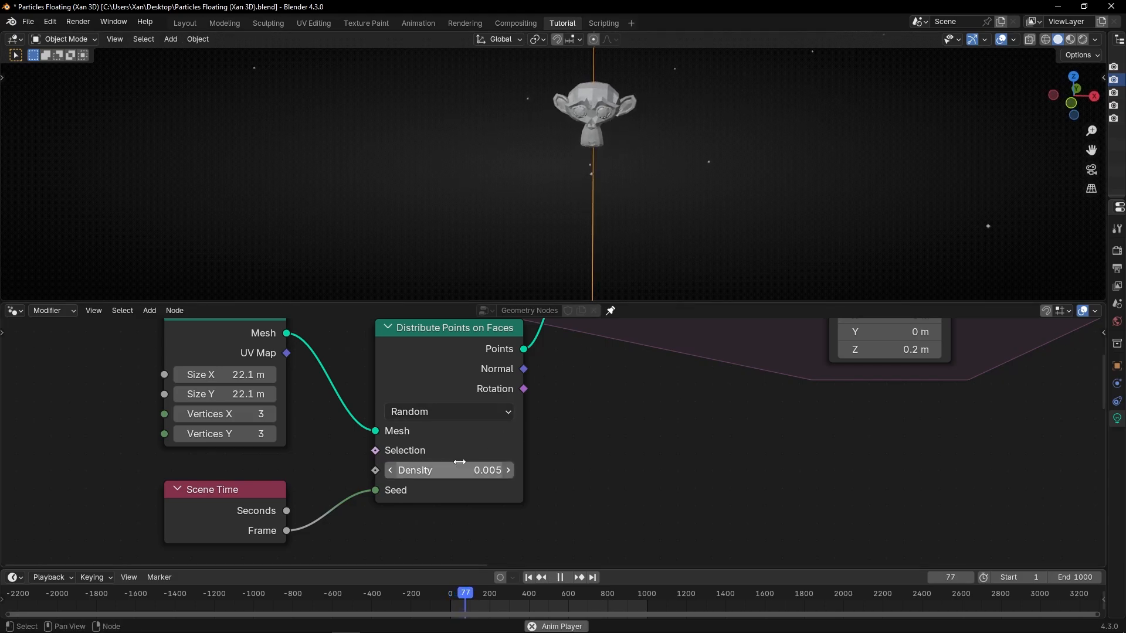
pyautogui.scroll(-3, 553, 175)
pyautogui.moveTo(553, 175)
pyautogui.mouseDown(button='middle')
pyautogui.moveTo(593, 164)
pyautogui.moveTo(561, 160)
pyautogui.mouseUp(button='middle')
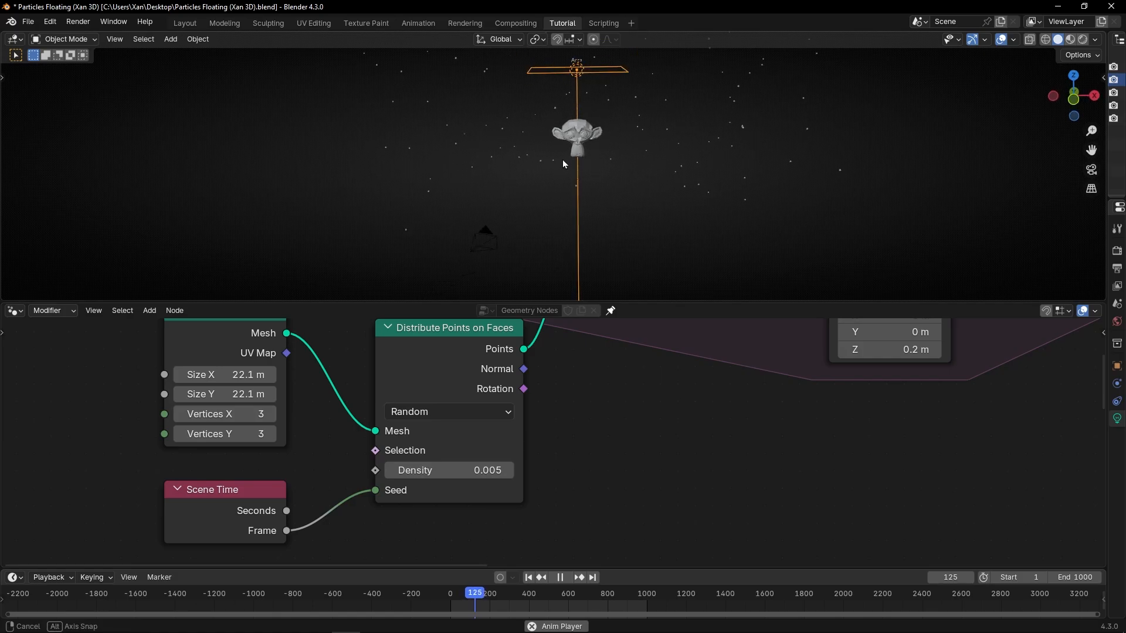
pyautogui.press('space')
# Maximize the node editor and delete the old Set Position node between the Animation and Mesh Circles frames
pyautogui.hotkey('ctrl', 'space')
pyautogui.scroll(-1, 692, 405)
pyautogui.moveTo(706, 392); pyautogui.dragTo(377, 410, button='middle')
pyautogui.scroll(-3, 493, 241)
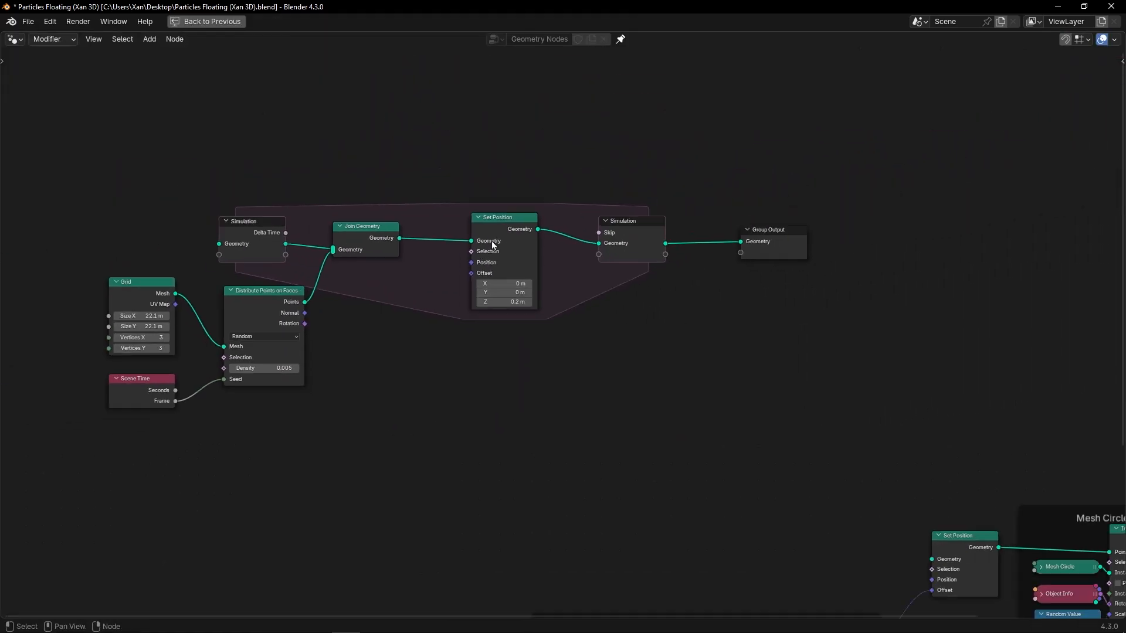
pyautogui.scroll(-2, 589, 419)
pyautogui.moveTo(589, 419); pyautogui.dragTo(482, 292, button='middle')
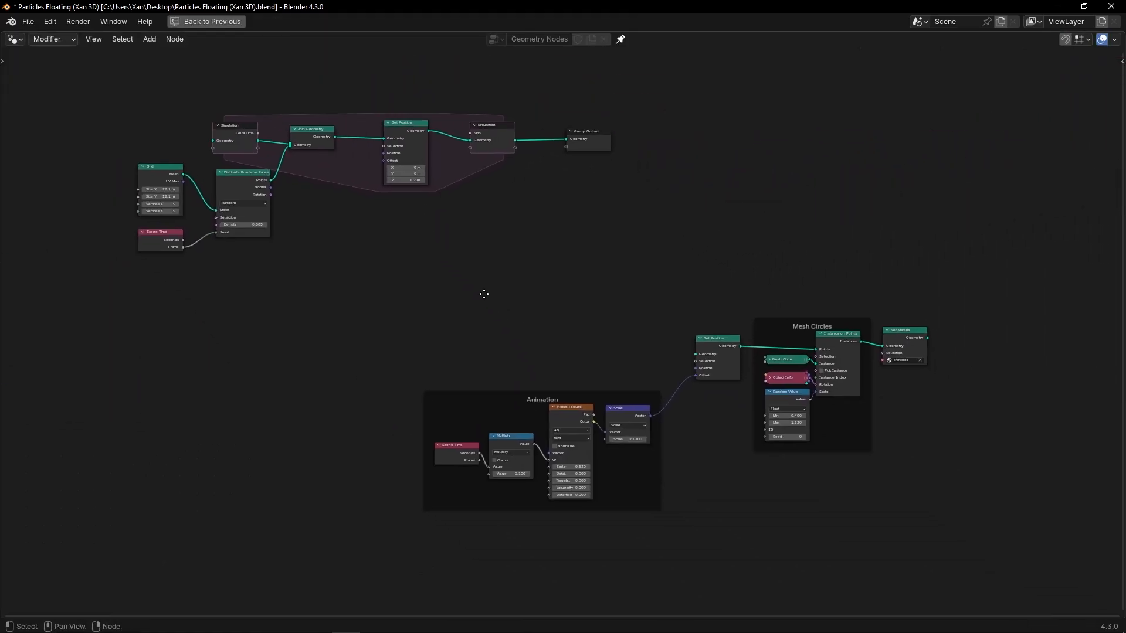
pyautogui.click(714, 350)
pyautogui.press('x')
# Move the Animation frame with all its nodes directly below the Simulation zone's node chain
pyautogui.moveTo(332, 359); pyautogui.dragTo(674, 548)
pyautogui.press('g')
pyautogui.click(403, 407)
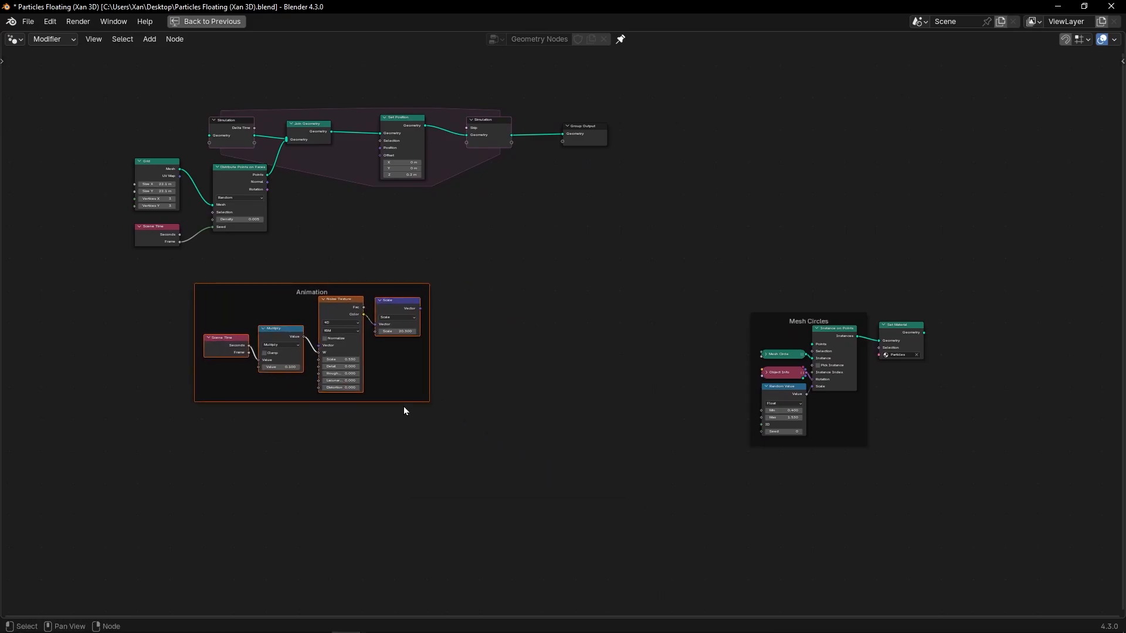
pyautogui.moveTo(480, 199); pyautogui.dragTo(746, 273, button='middle')
pyautogui.scroll(8, 772, 346)
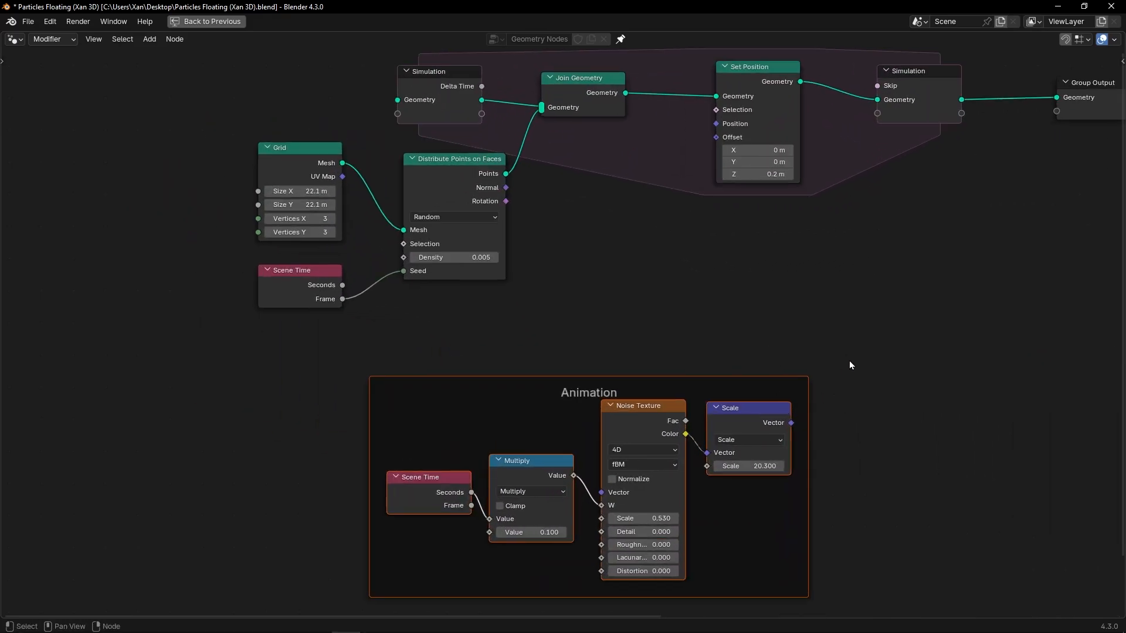
# Connect the Scale node's vector to Set Position's Offset and spread the nodes to fit the Animation frame between the emission nodes and Set Position
pyautogui.click(849, 365)
pyautogui.moveTo(790, 423); pyautogui.dragTo(716, 138)
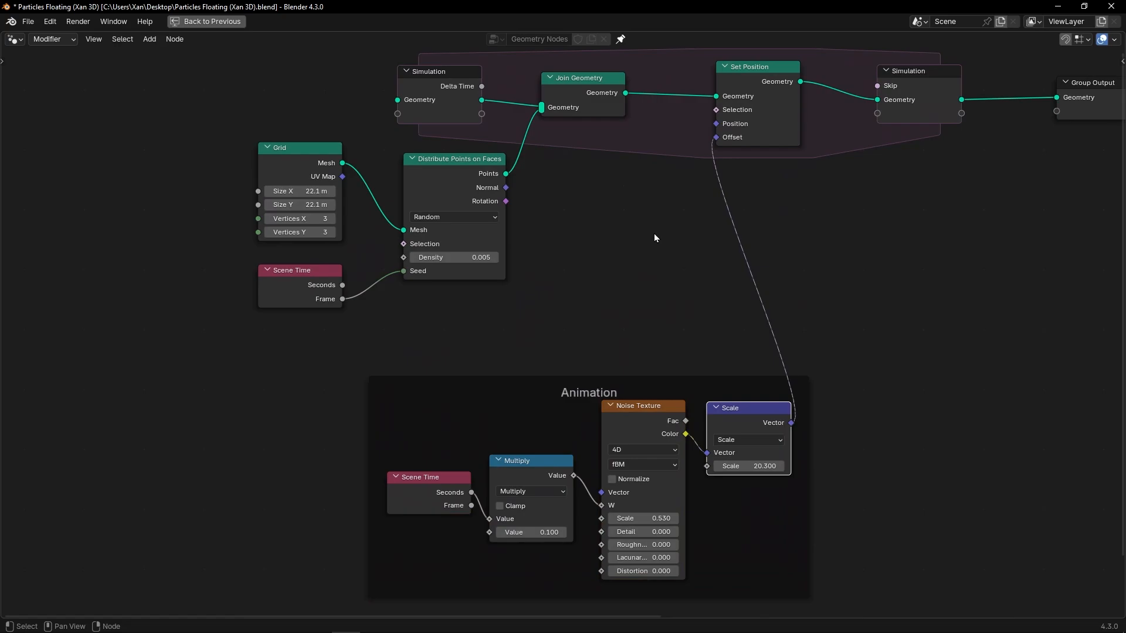
pyautogui.scroll(-2, 655, 238)
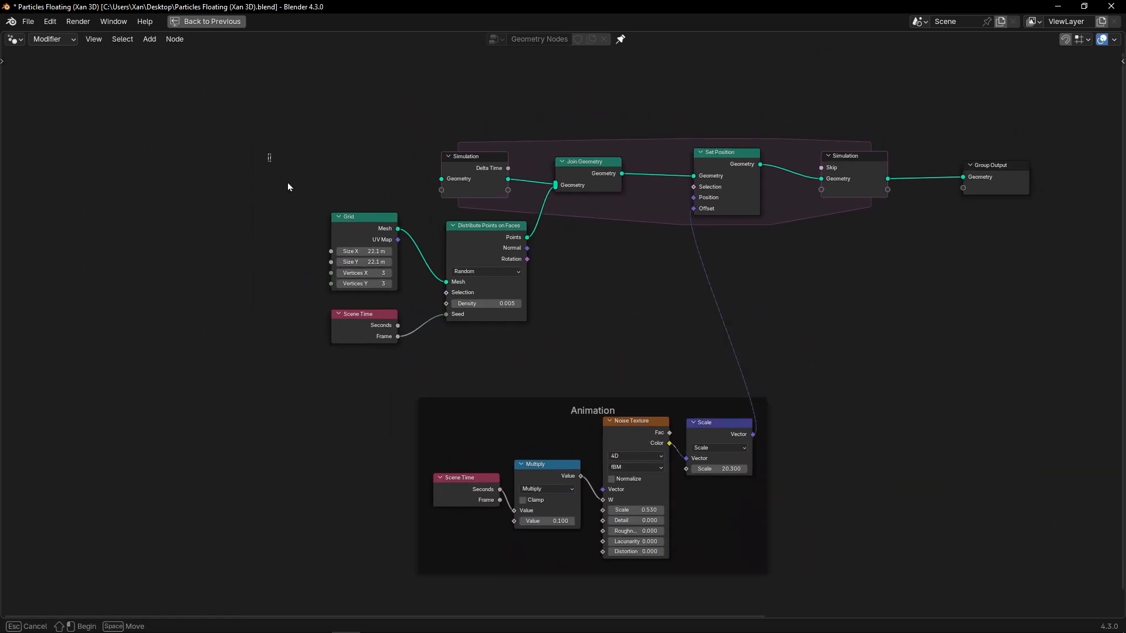
pyautogui.moveTo(269, 156); pyautogui.dragTo(621, 334)
pyautogui.press('g')
pyautogui.click(346, 335)
pyautogui.moveTo(342, 340); pyautogui.dragTo(761, 526)
pyautogui.press('g')
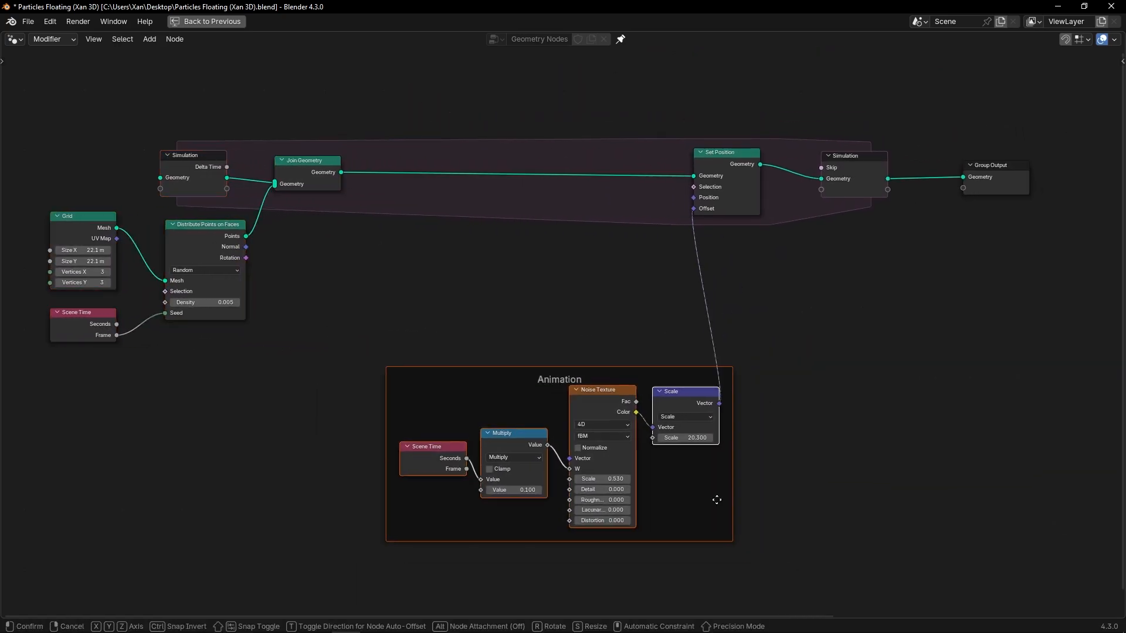
pyautogui.click(685, 395)
# Set the Animation frame's Scale node factor to 2 and play the simulation
pyautogui.hotkey('ctrl', 'space')
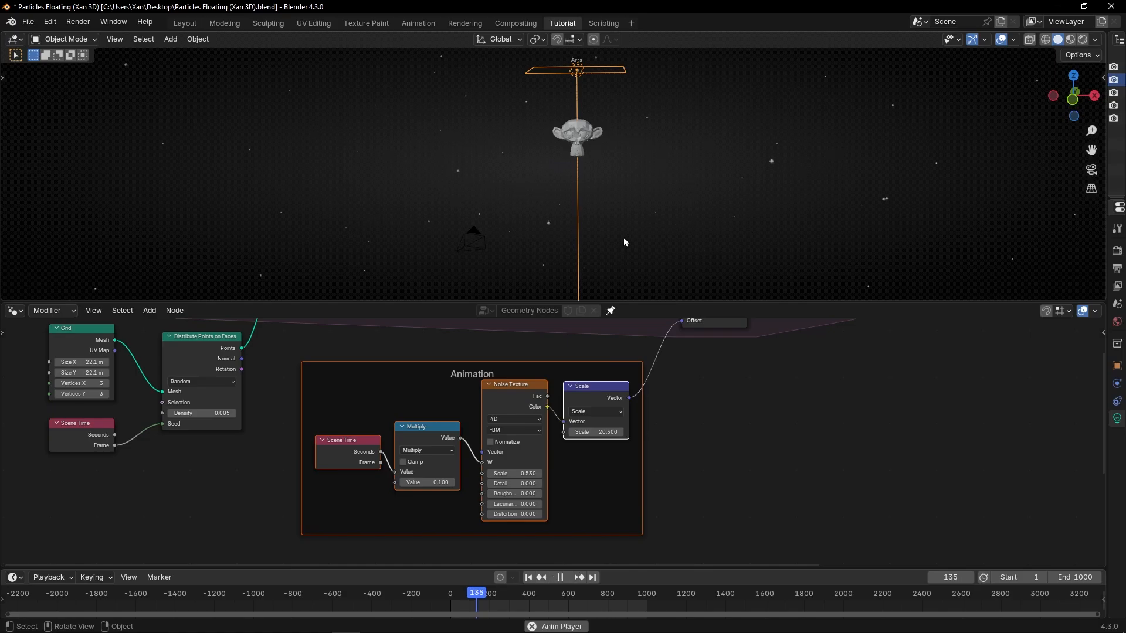
pyautogui.scroll(2, 727, 396)
pyautogui.scroll(1, 743, 412)
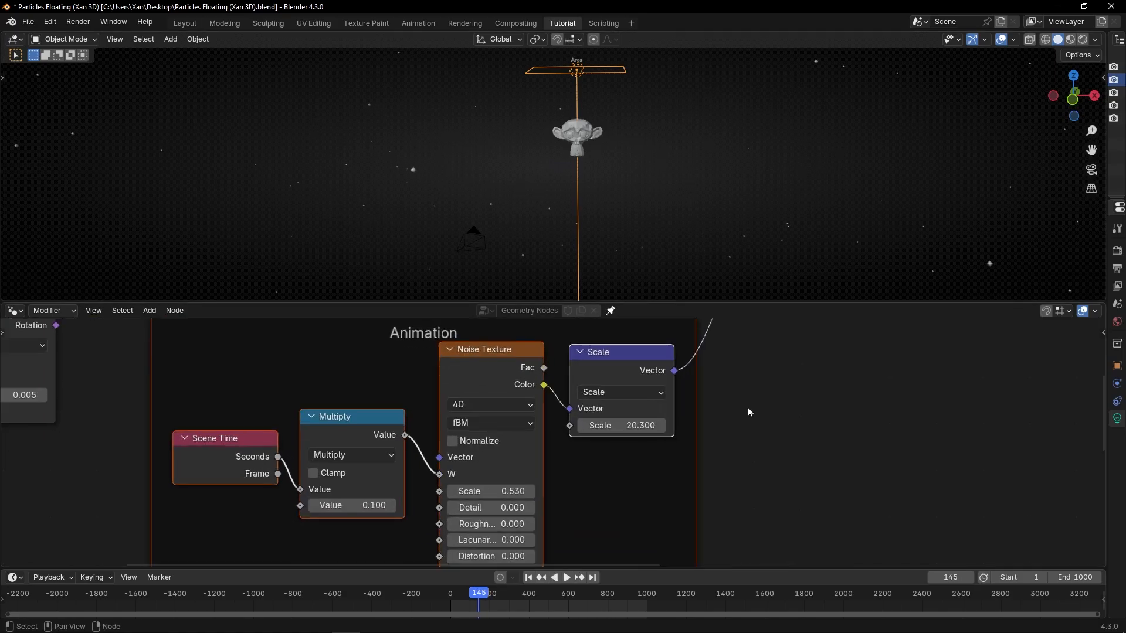
pyautogui.moveTo(746, 409); pyautogui.dragTo(638, 423, button='middle')
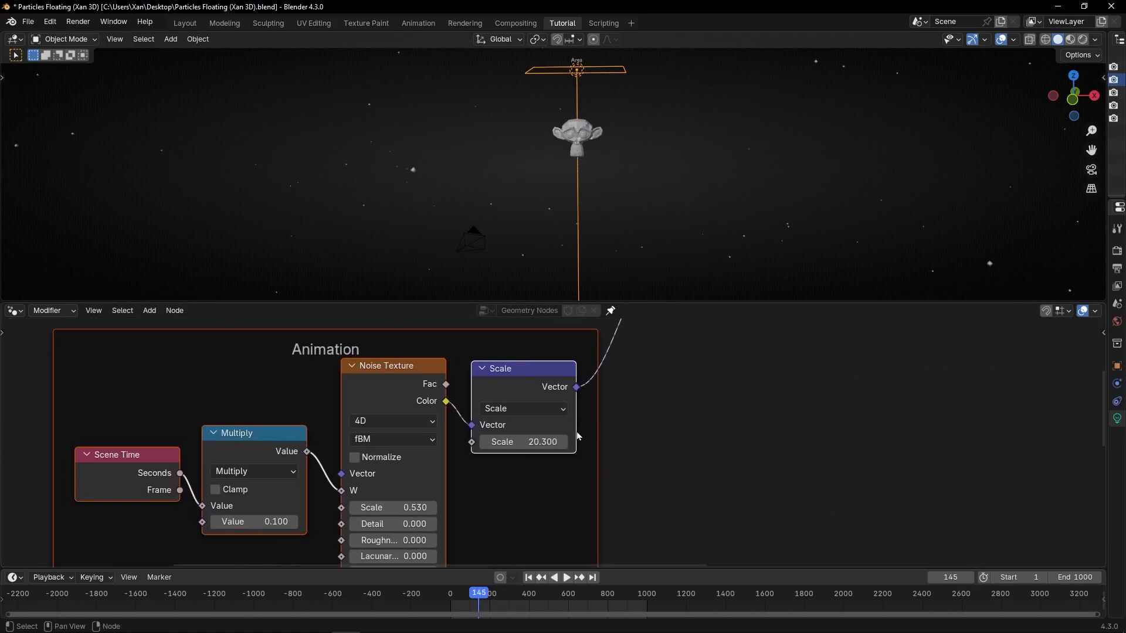
pyautogui.click(532, 443)
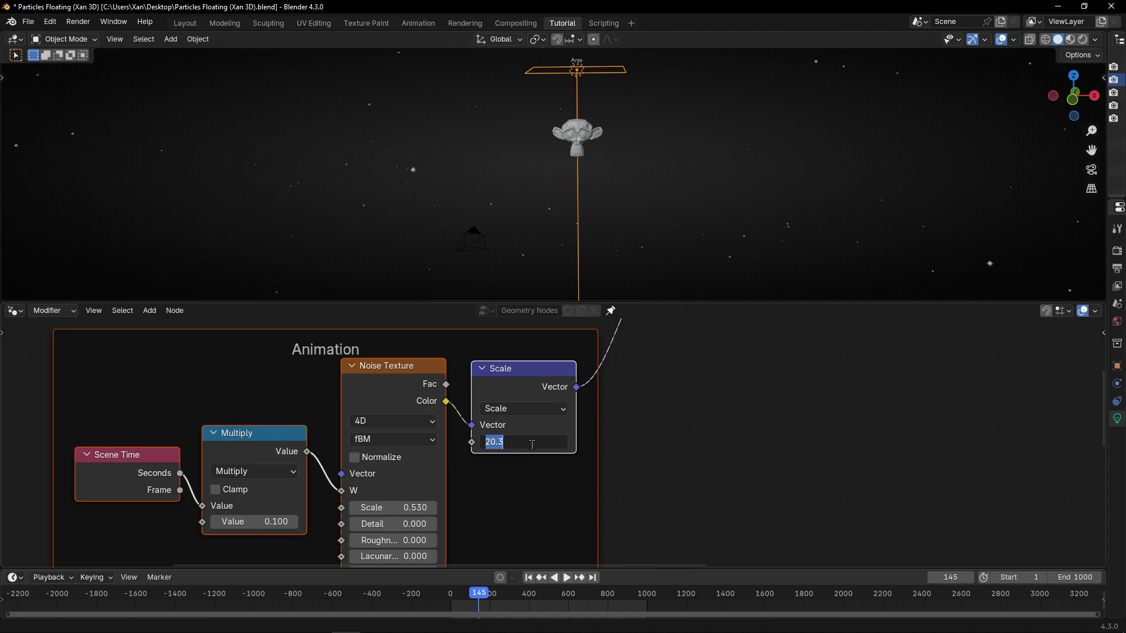
pyautogui.press('Return')
pyautogui.press('space')
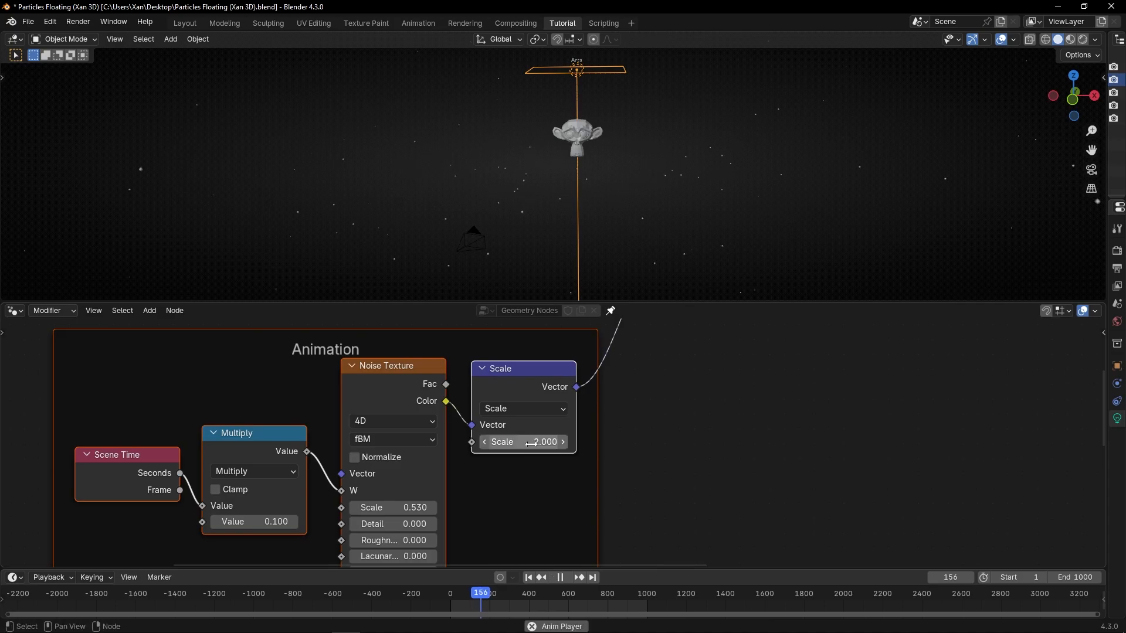
# Highlight all objects during playback and examine the particle movement around the monkey head from several angles
pyautogui.moveTo(635, 225); pyautogui.dragTo(591, 188, button='middle')
pyautogui.press('a')
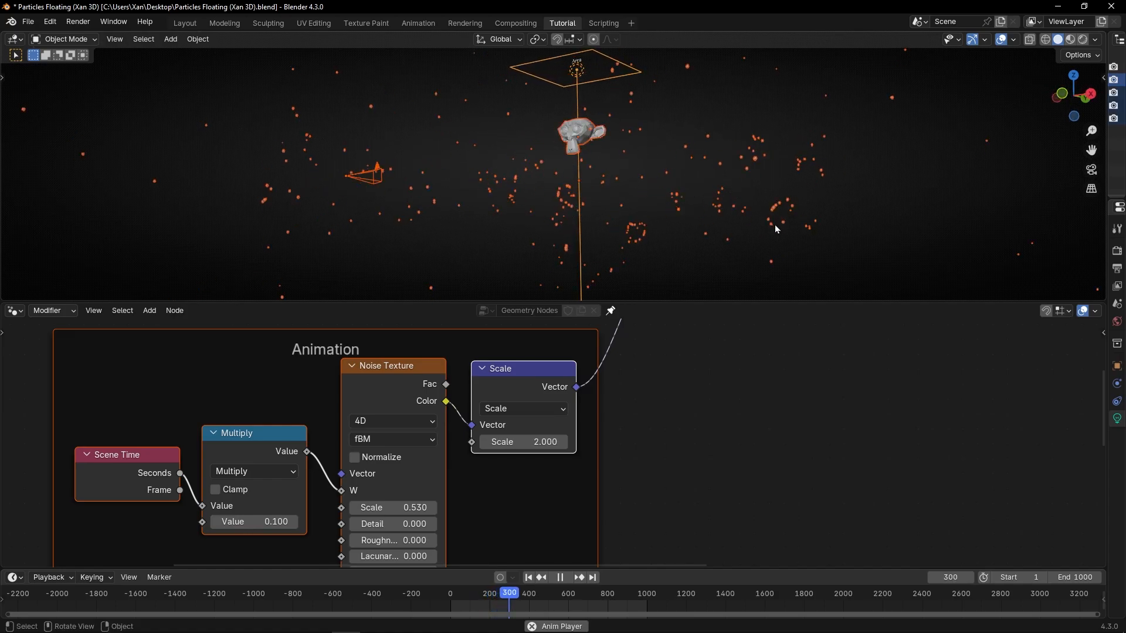
pyautogui.scroll(1, 763, 221)
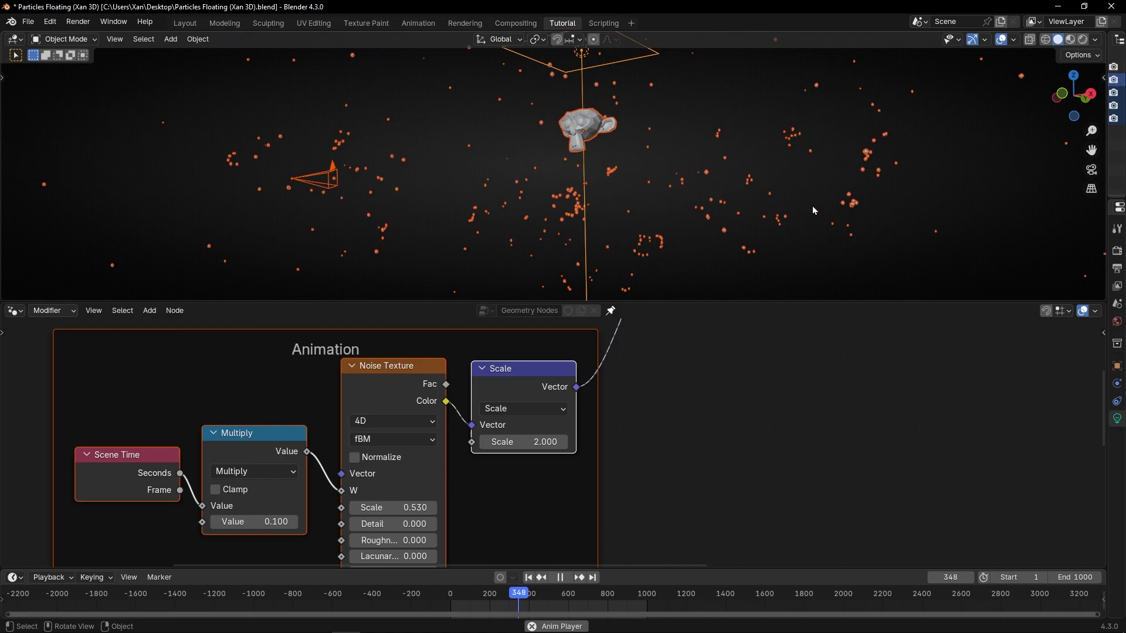
pyautogui.moveTo(811, 206); pyautogui.dragTo(824, 228, button='middle')
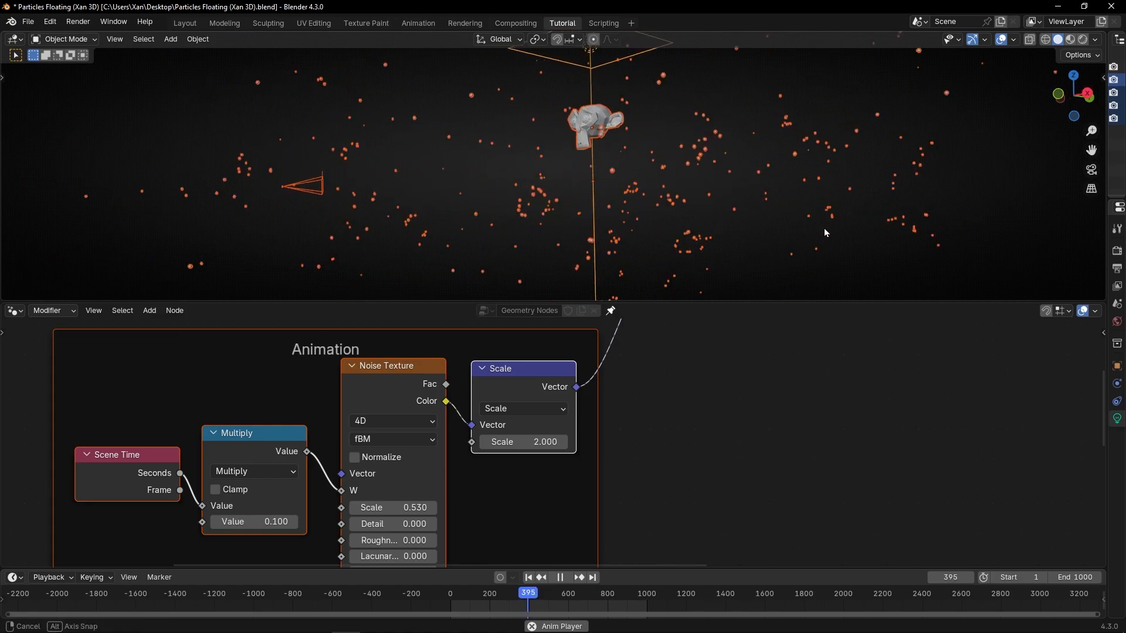
pyautogui.scroll(2, 659, 231)
pyautogui.moveTo(660, 230); pyautogui.dragTo(707, 217, button='middle')
pyautogui.press('space')
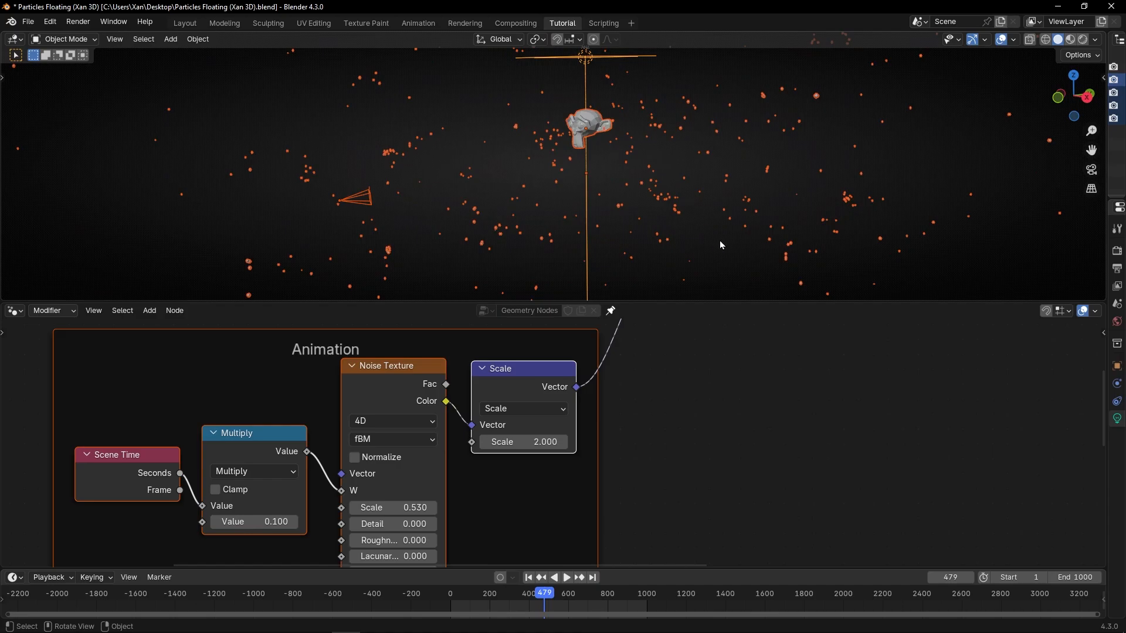
pyautogui.click(639, 208)
pyautogui.press('space')
pyautogui.press('space')
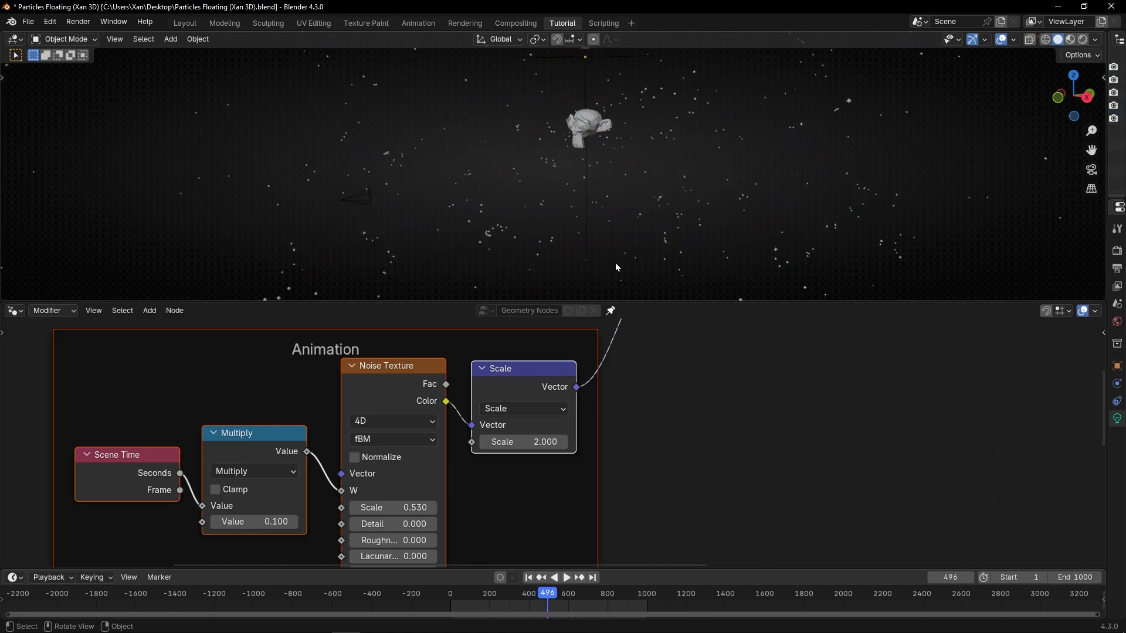
# Make room inside the Animation frame, add an Index node above Multiply and link it to the Noise Texture's Vector
pyautogui.moveTo(302, 414); pyautogui.dragTo(397, 415, button='middle')
pyautogui.hotkey('ctrl', 'space')
pyautogui.click(292, 538)
pyautogui.moveTo(261, 351); pyautogui.dragTo(257, 430)
pyautogui.moveTo(367, 321); pyautogui.dragTo(360, 393)
pyautogui.scroll(2, 423, 347)
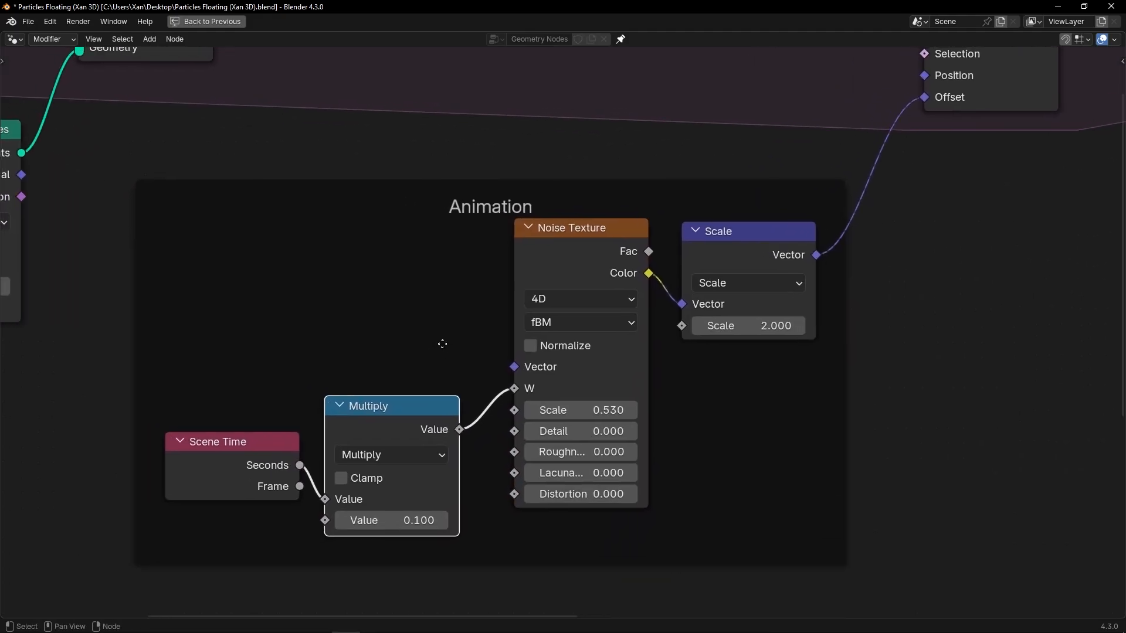
pyautogui.hotkey('shift', 'a')
pyautogui.press('Return')
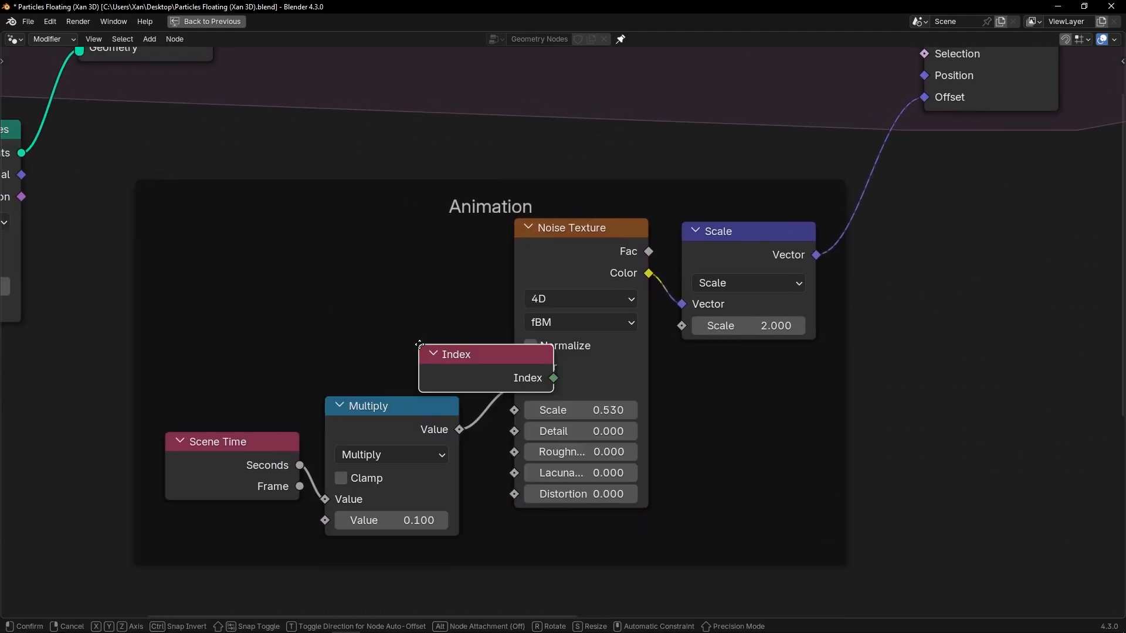
pyautogui.click(362, 291)
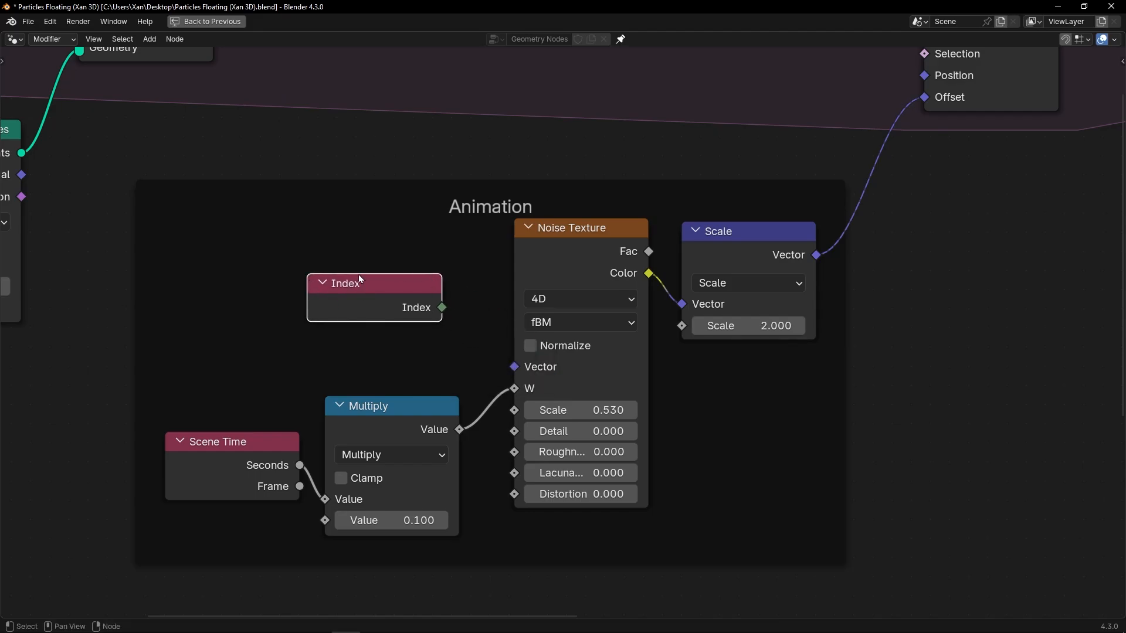
pyautogui.hotkey('ctrl', 'space')
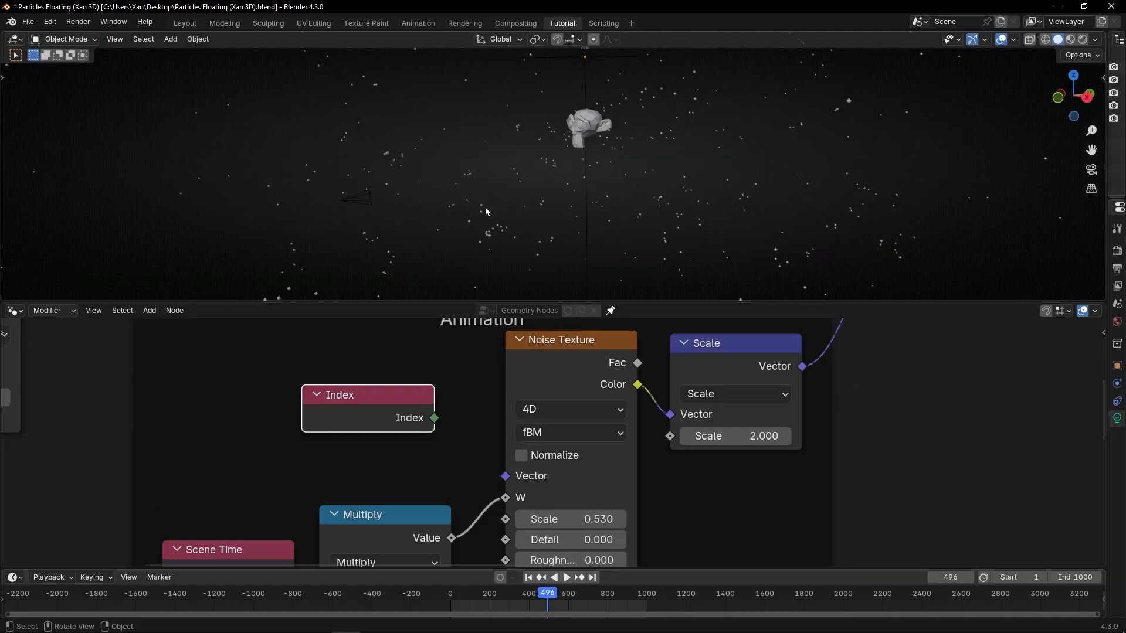
pyautogui.moveTo(381, 410); pyautogui.dragTo(362, 396)
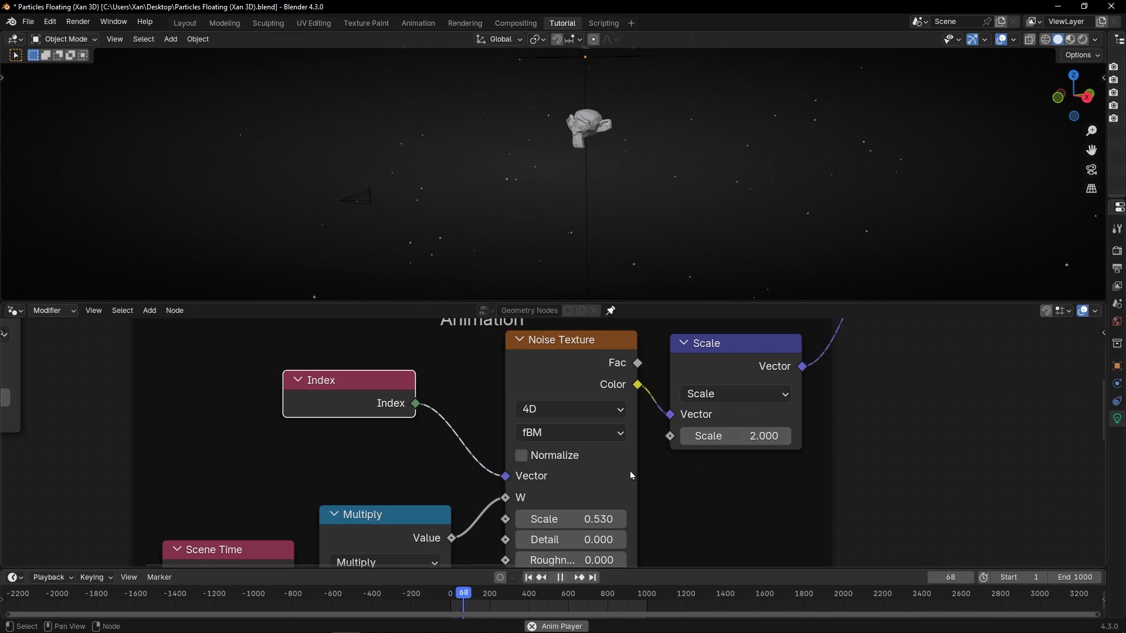
# Reduce the Scale node's factor to 0.180 and check the particle motion around the monkey head during playback
pyautogui.moveTo(598, 494); pyautogui.dragTo(531, 481, button='middle')
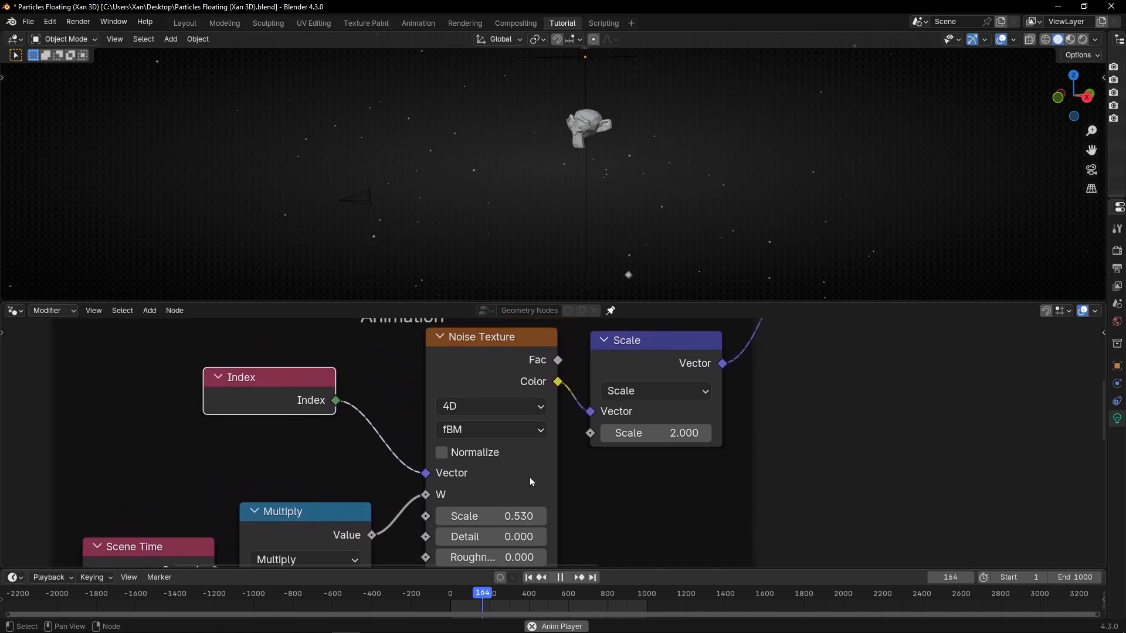
pyautogui.moveTo(659, 434); pyautogui.dragTo(642, 434)
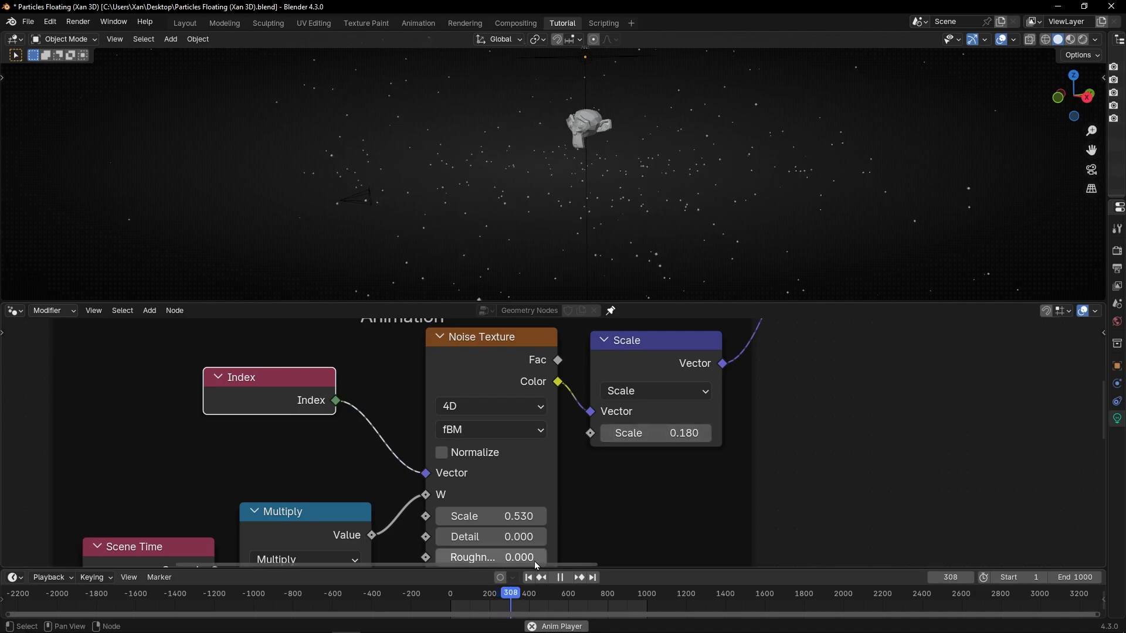
pyautogui.moveTo(580, 271); pyautogui.dragTo(619, 246, button='middle')
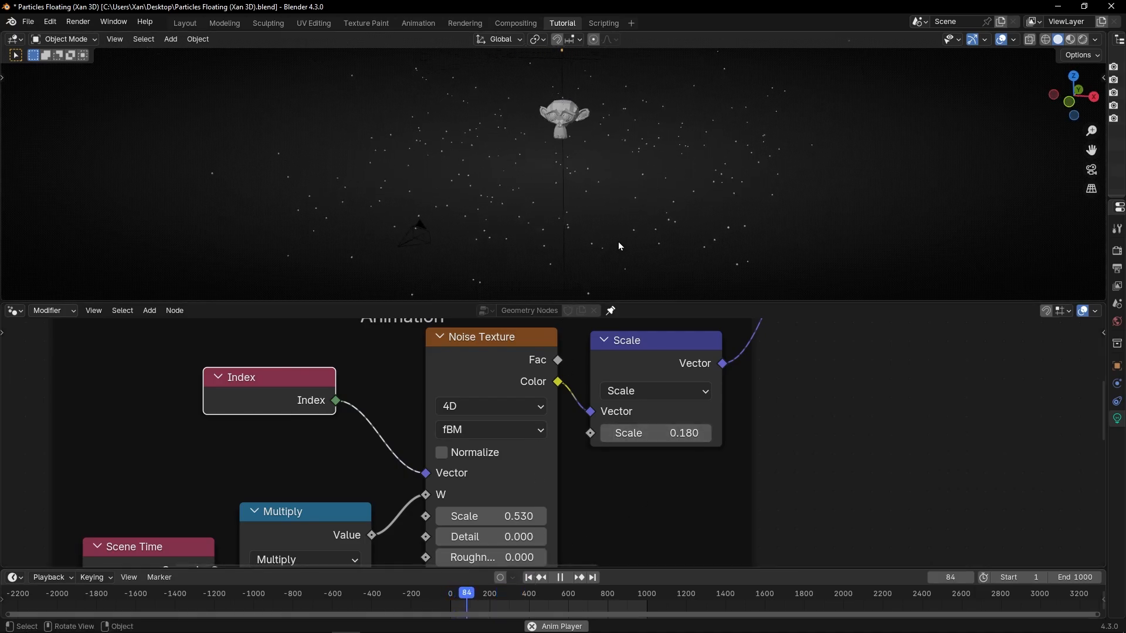
pyautogui.scroll(-3, 354, 448)
pyautogui.moveTo(354, 448); pyautogui.dragTo(599, 518, button='middle')
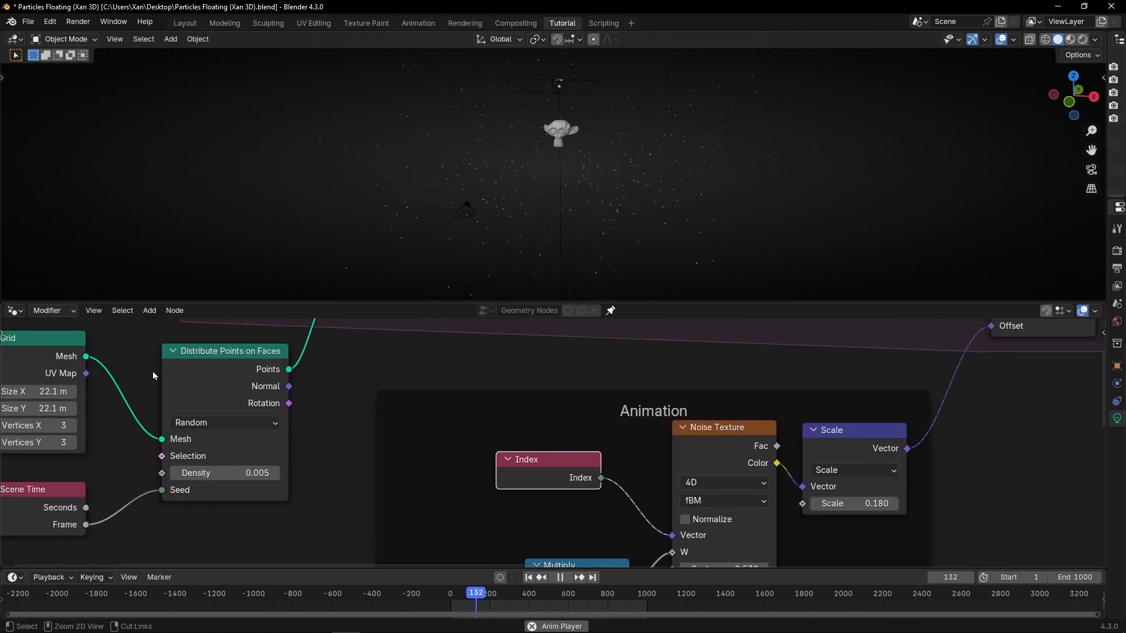
pyautogui.keyDown('ctrl'); pyautogui.keyDown('shift'); pyautogui.click(55, 357); pyautogui.keyUp('shift'); pyautogui.keyUp('ctrl')
pyautogui.hotkey('ctrl', 'z')
# Maximize the node editor and move the Grid node above the Simulation zone's node chain
pyautogui.scroll(-2, 399, 401)
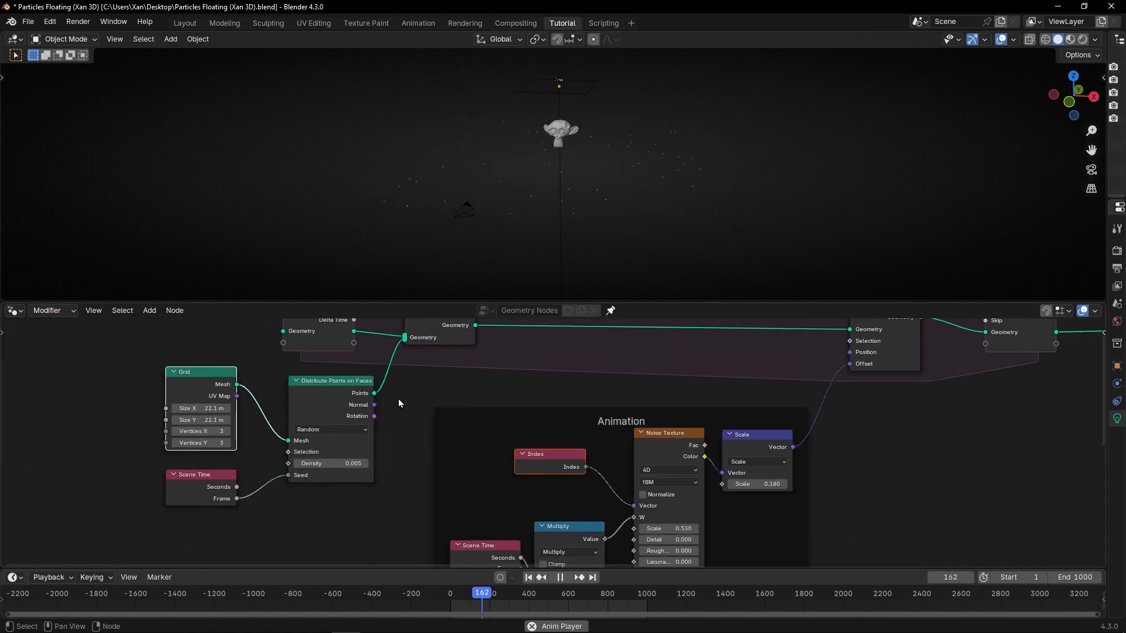
pyautogui.hotkey('ctrl', 'space')
pyautogui.moveTo(477, 311); pyautogui.dragTo(505, 375, button='middle')
pyautogui.moveTo(228, 354); pyautogui.dragTo(243, 213)
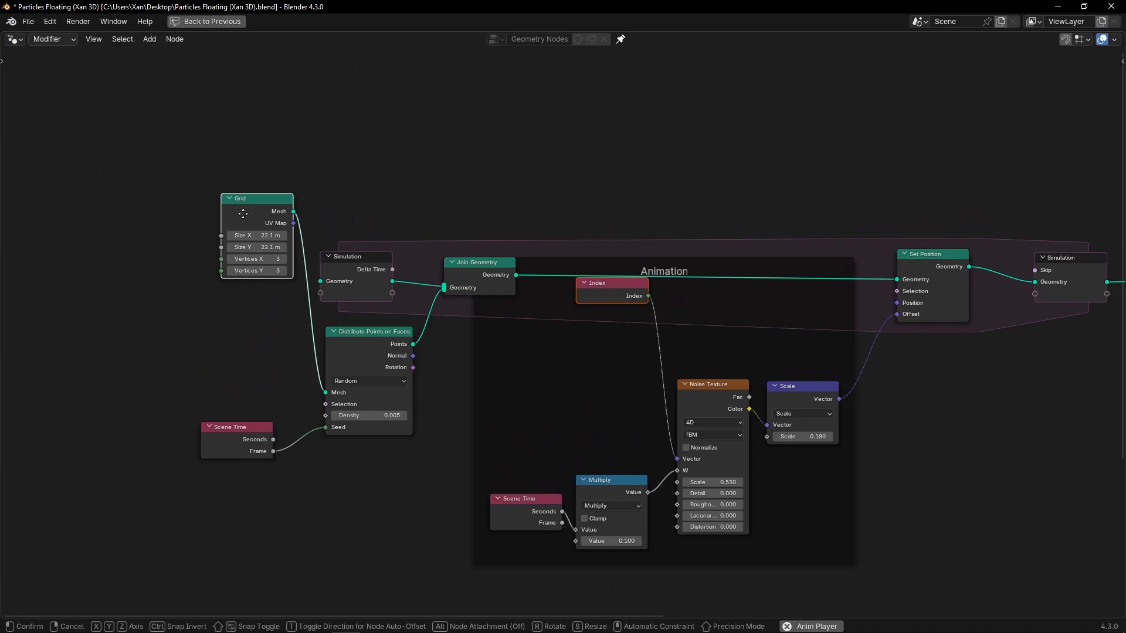
pyautogui.press('Escape')
pyautogui.moveTo(234, 337); pyautogui.dragTo(228, 134)
pyautogui.moveTo(507, 163); pyautogui.dragTo(276, 174, button='middle')
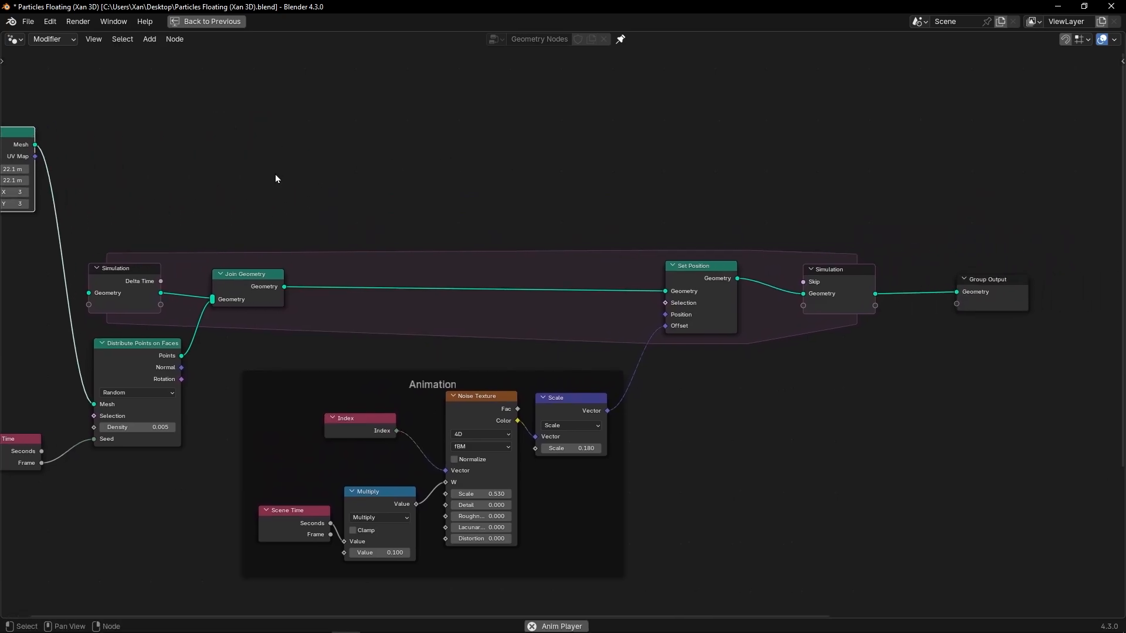
# Insert a duplicate Join Geometry before Group Output, feed it the Grid mesh and check the particles against the grid plane
pyautogui.hotkey('shift', 'd')
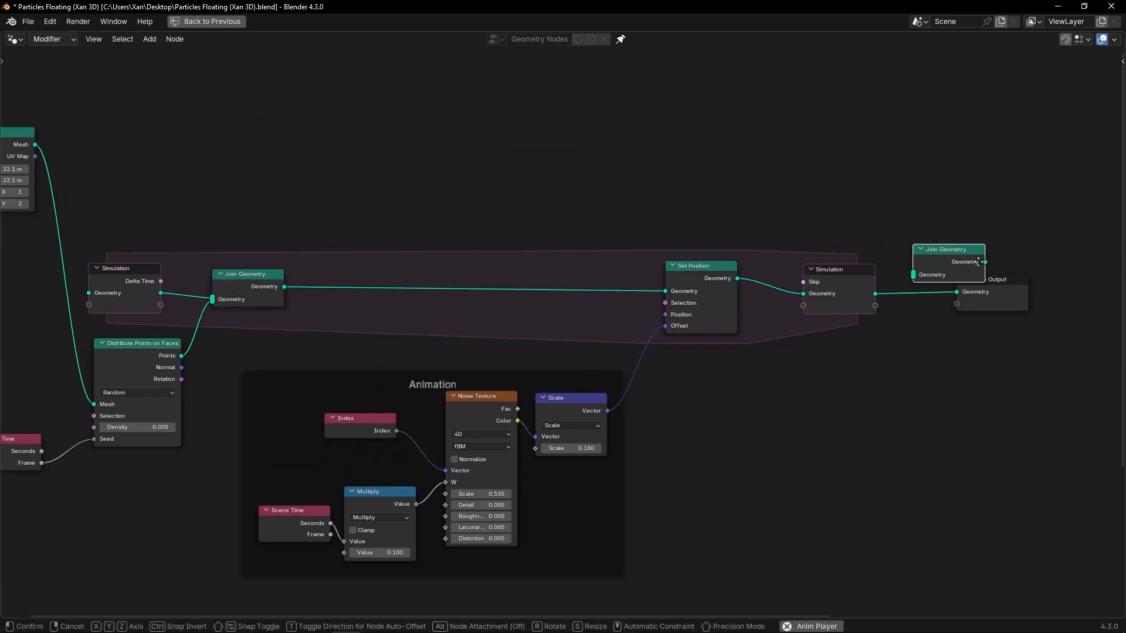
pyautogui.click(968, 289)
pyautogui.moveTo(1015, 283); pyautogui.dragTo(1110, 161)
pyautogui.moveTo(932, 273); pyautogui.dragTo(960, 176)
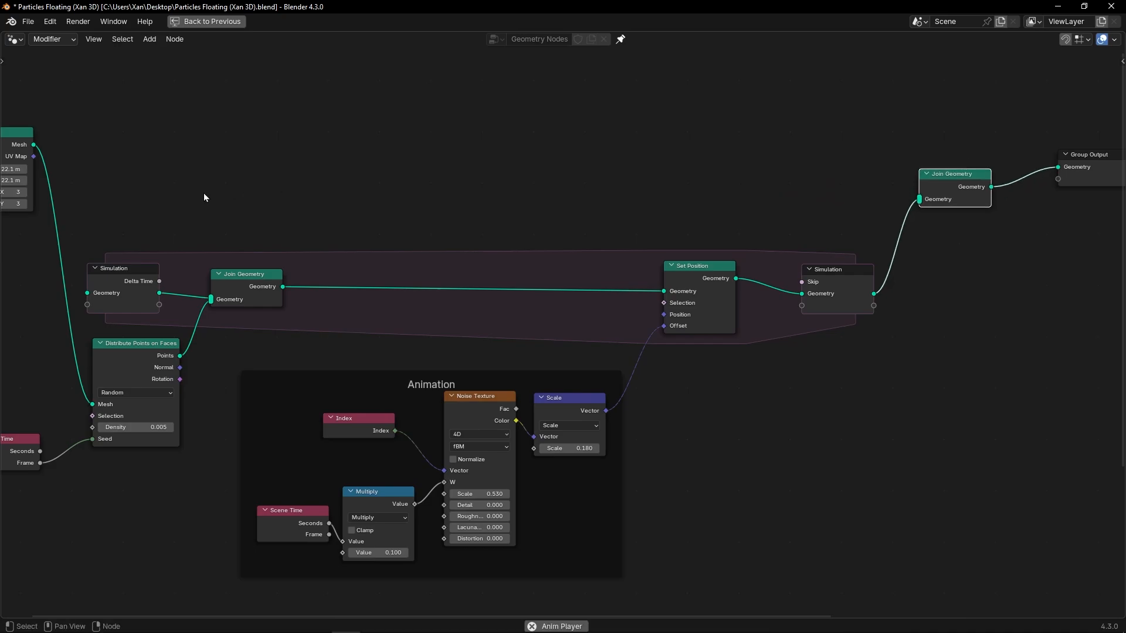
pyautogui.moveTo(33, 144); pyautogui.dragTo(919, 199)
pyautogui.hotkey('ctrl', 'space')
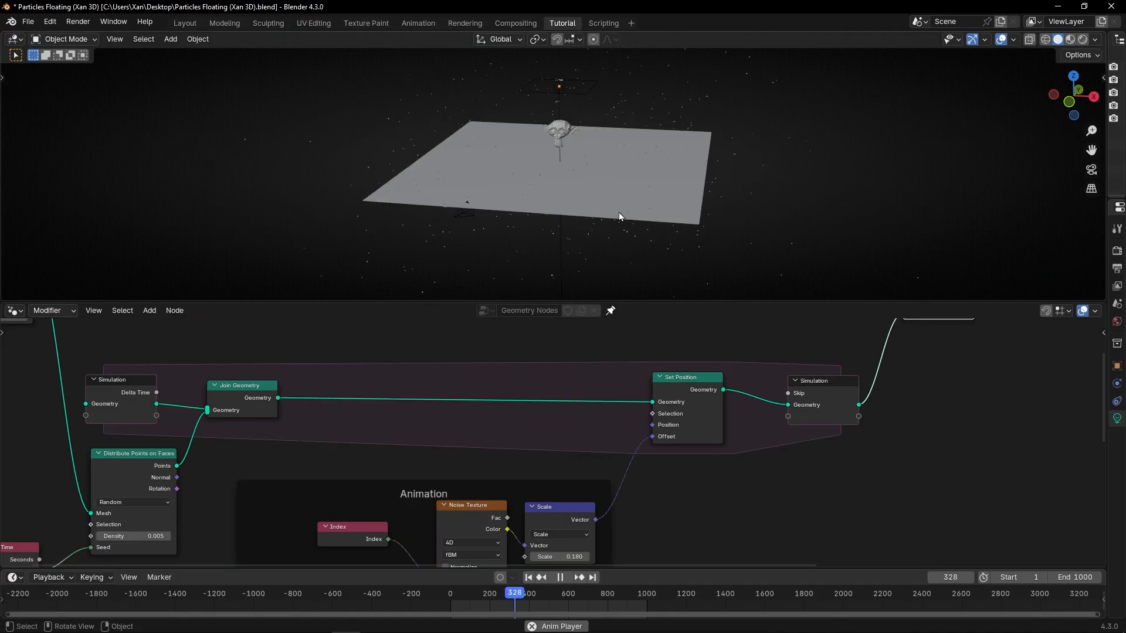
pyautogui.moveTo(647, 176)
pyautogui.mouseDown(button='middle')
pyautogui.moveTo(713, 168)
pyautogui.moveTo(599, 175)
pyautogui.moveTo(632, 186)
pyautogui.mouseUp(button='middle')
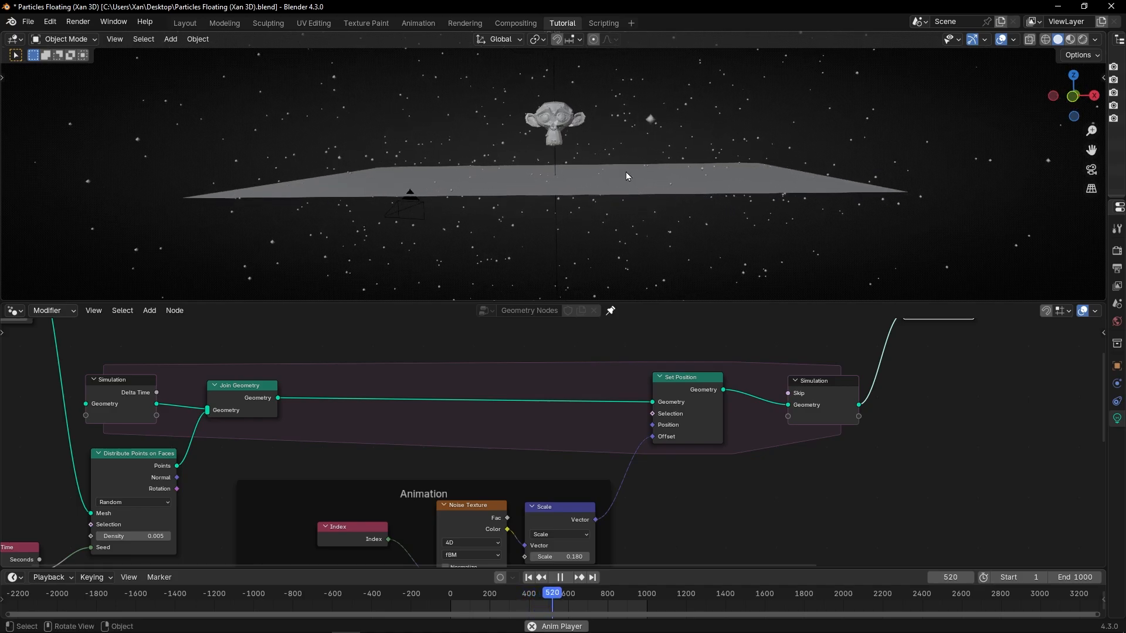
pyautogui.moveTo(623, 172)
pyautogui.mouseDown(button='middle')
pyautogui.moveTo(612, 186)
pyautogui.moveTo(616, 176)
pyautogui.mouseUp(button='middle')
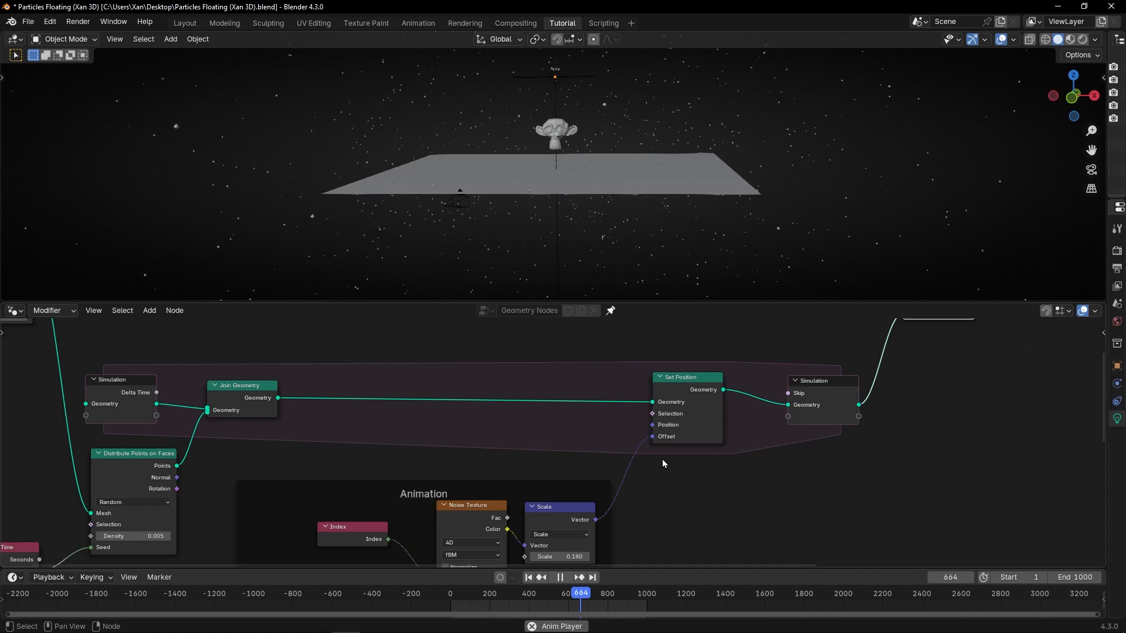
# Insert a Vector Math node set to Add between the Scale node and Set Position's Offset
pyautogui.hotkey('ctrl', 'space')
pyautogui.moveTo(665, 461); pyautogui.dragTo(662, 405, button='middle')
pyautogui.hotkey('shift', 'a')
pyautogui.write('ve')
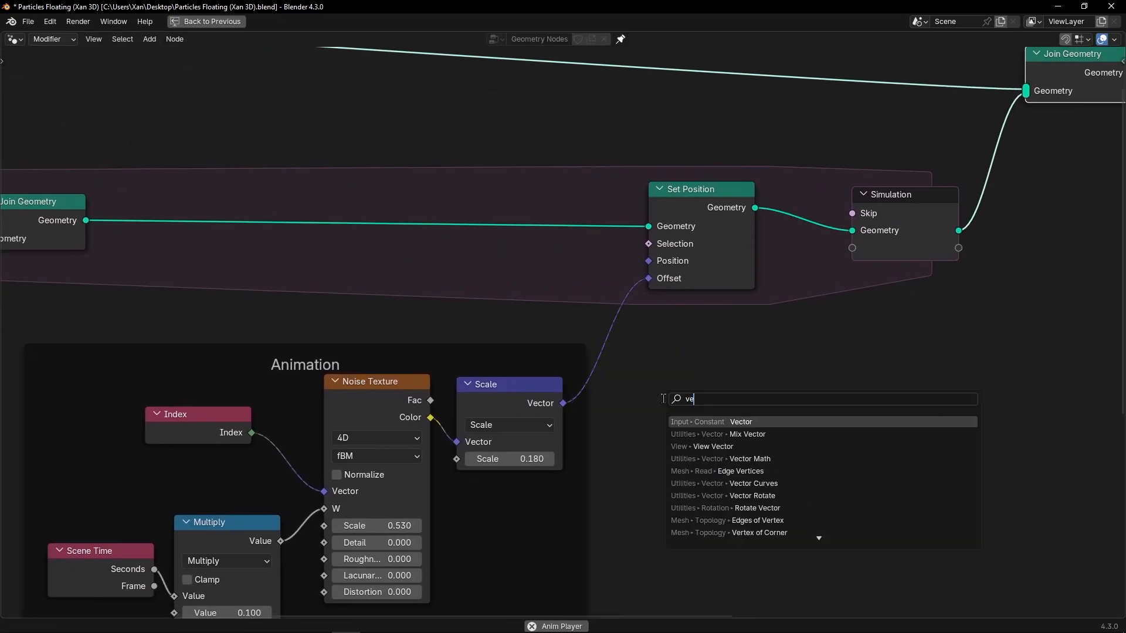
pyautogui.write('c')
pyautogui.press('Down')
pyautogui.press('Down')
pyautogui.press('Down')
pyautogui.press('Return')
pyautogui.click(598, 329)
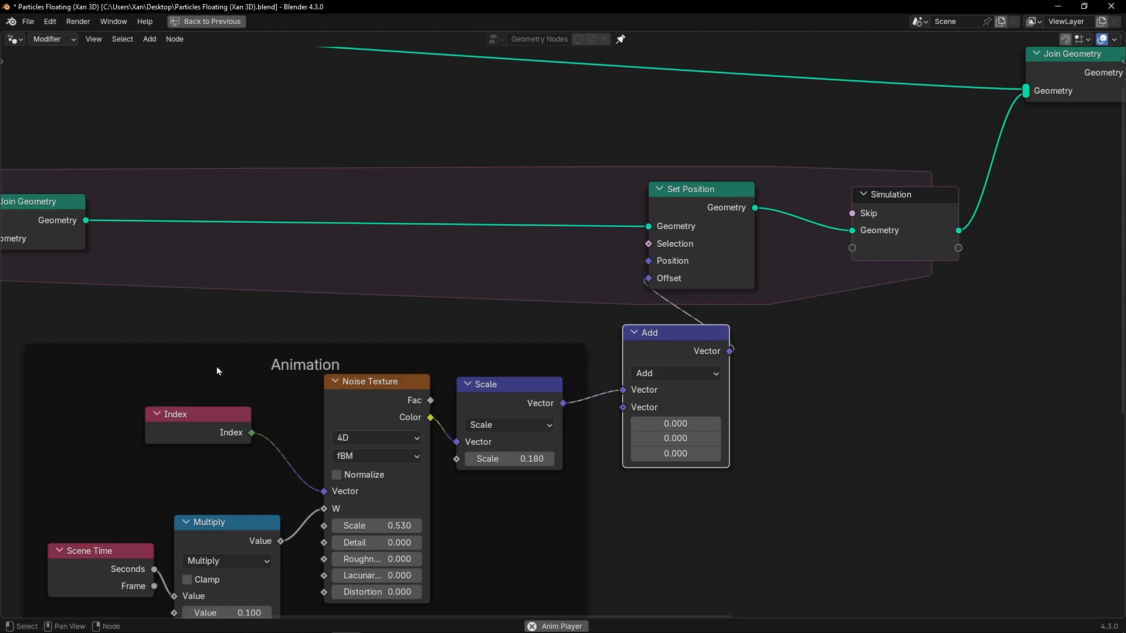
# Set the Add node's Z value to 0.2 and check the particles' upward drift from the grid plane
pyautogui.click(674, 455)
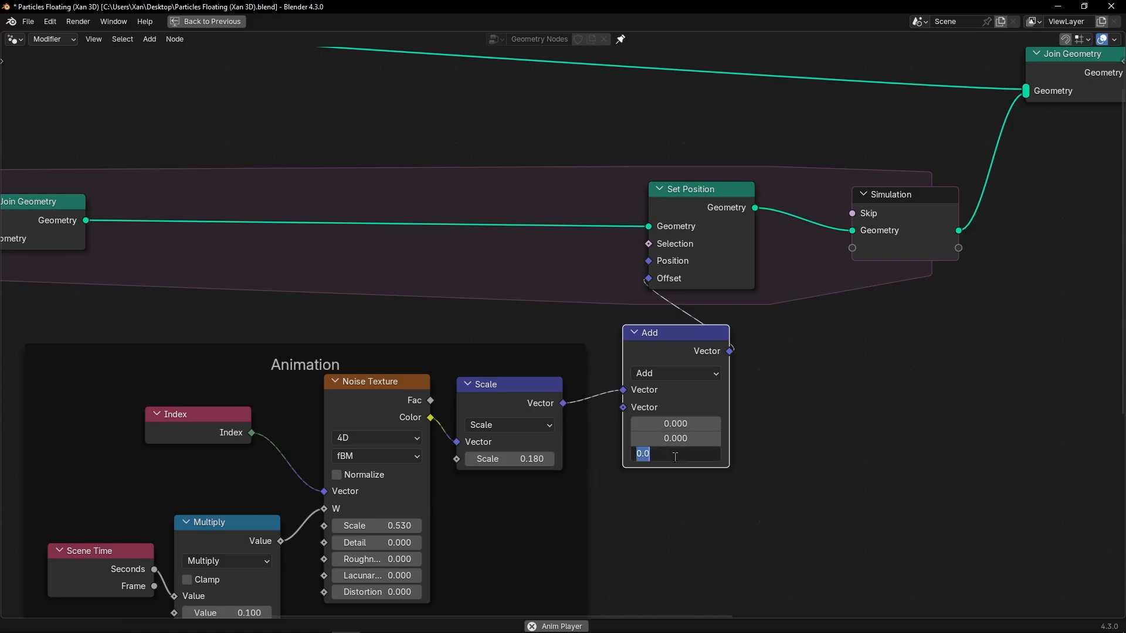
pyautogui.press('Return')
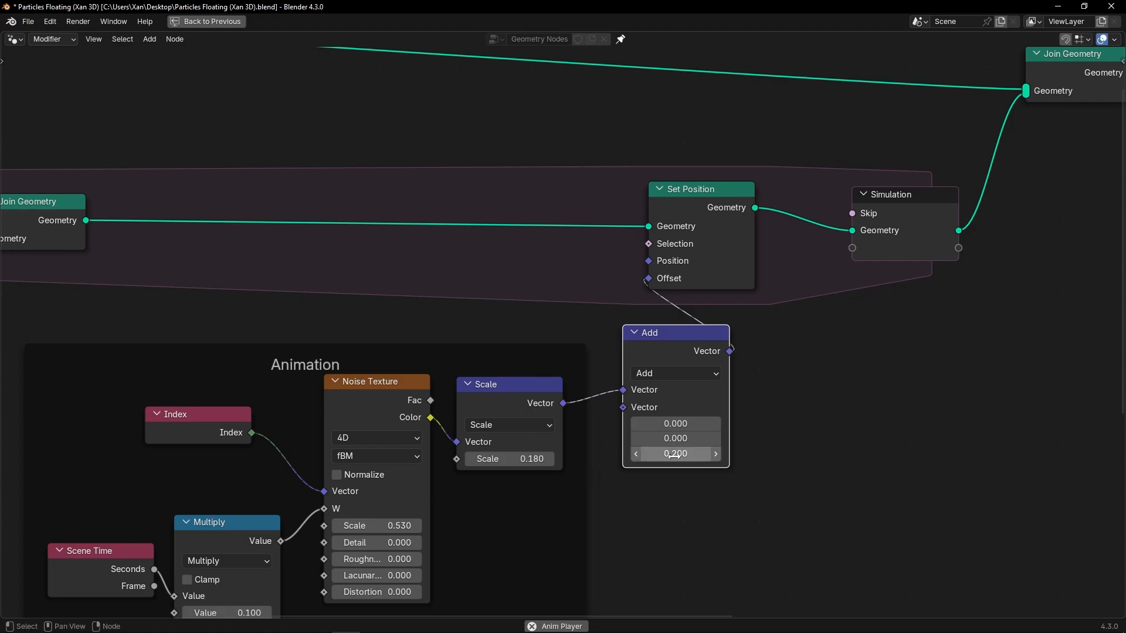
pyautogui.hotkey('ctrl', 'space')
pyautogui.keyDown('shift'); pyautogui.moveTo(647, 163); pyautogui.dragTo(607, 184, button='middle'); pyautogui.keyUp('shift')
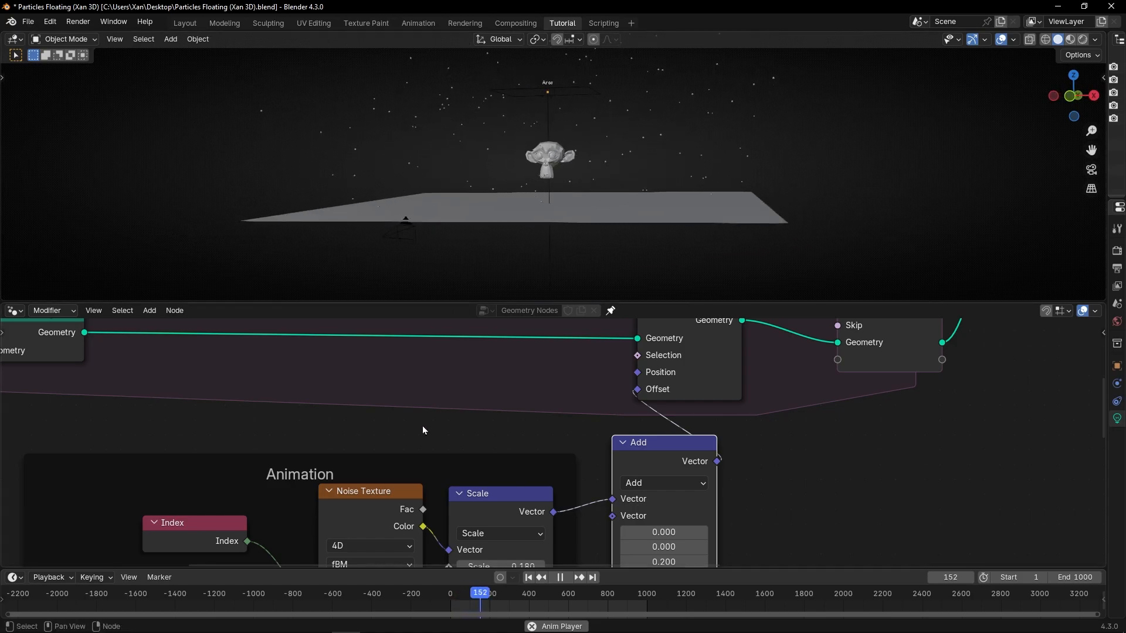
# Set the Scale node's factor in the Animation frame to 0.780 and check the particle motion before stopping playback
pyautogui.moveTo(418, 425); pyautogui.dragTo(457, 510, button='middle')
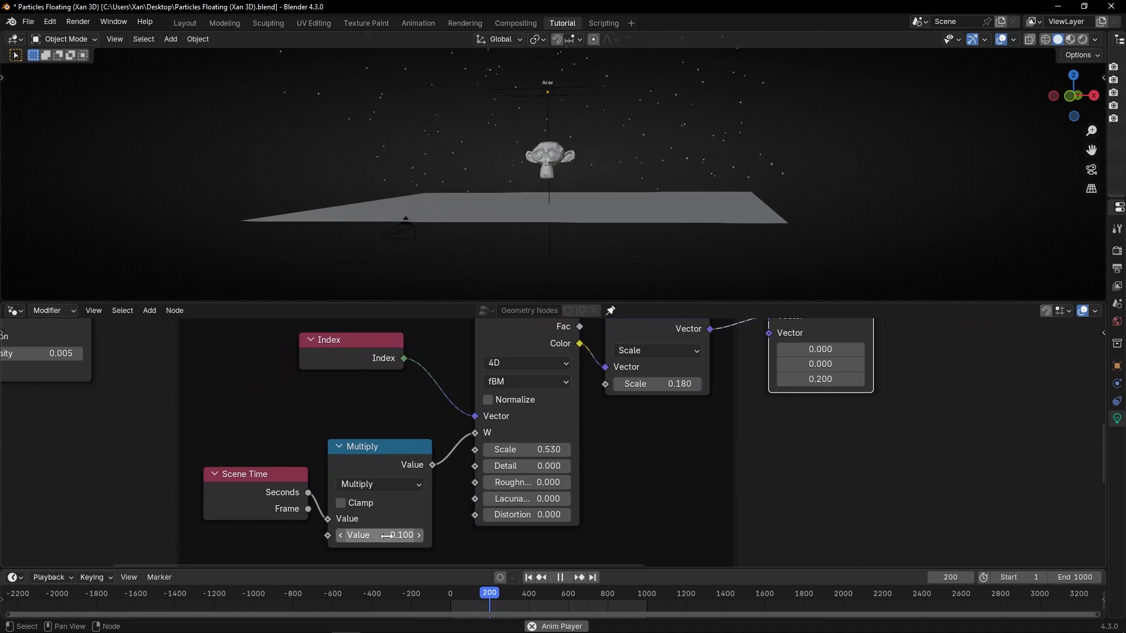
pyautogui.moveTo(387, 535); pyautogui.dragTo(423, 535)
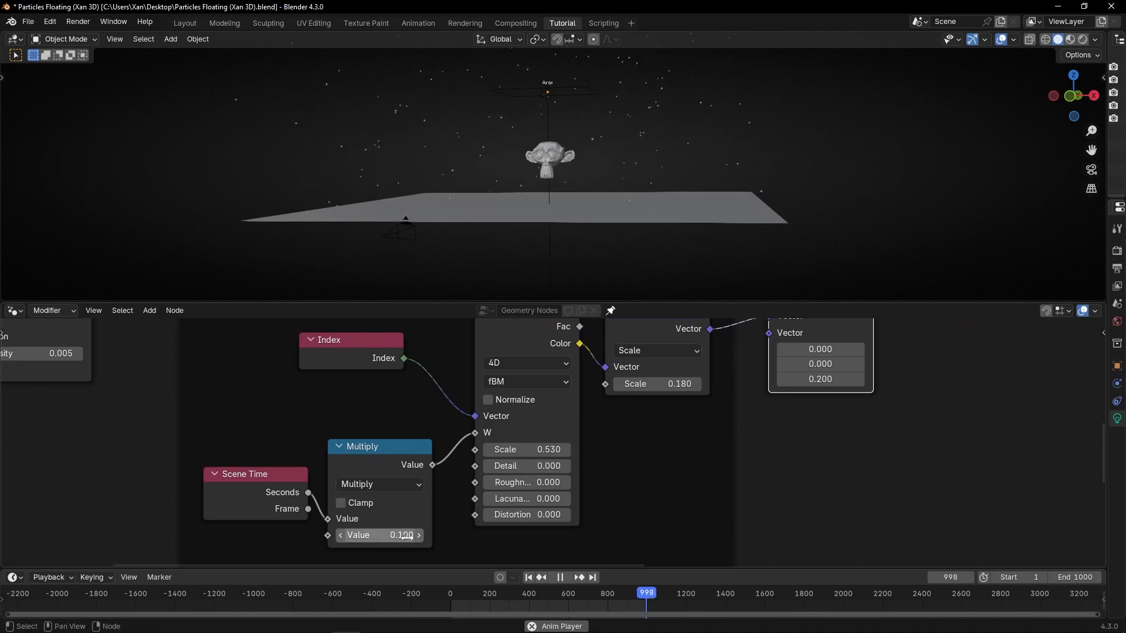
pyautogui.moveTo(659, 435); pyautogui.dragTo(558, 520, button='middle')
pyautogui.moveTo(561, 477); pyautogui.dragTo(578, 478)
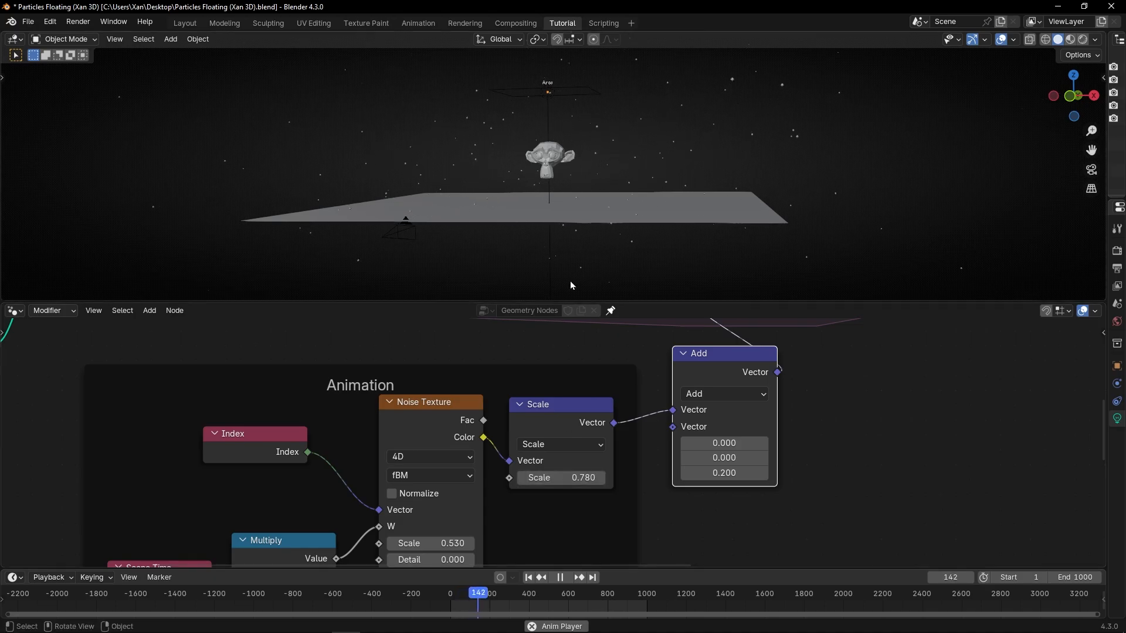
pyautogui.press('space')
# Maximize the node editor and move the Mesh Circles frame with its Set Material node closer to the Simulation output
pyautogui.scroll(-2, 819, 448)
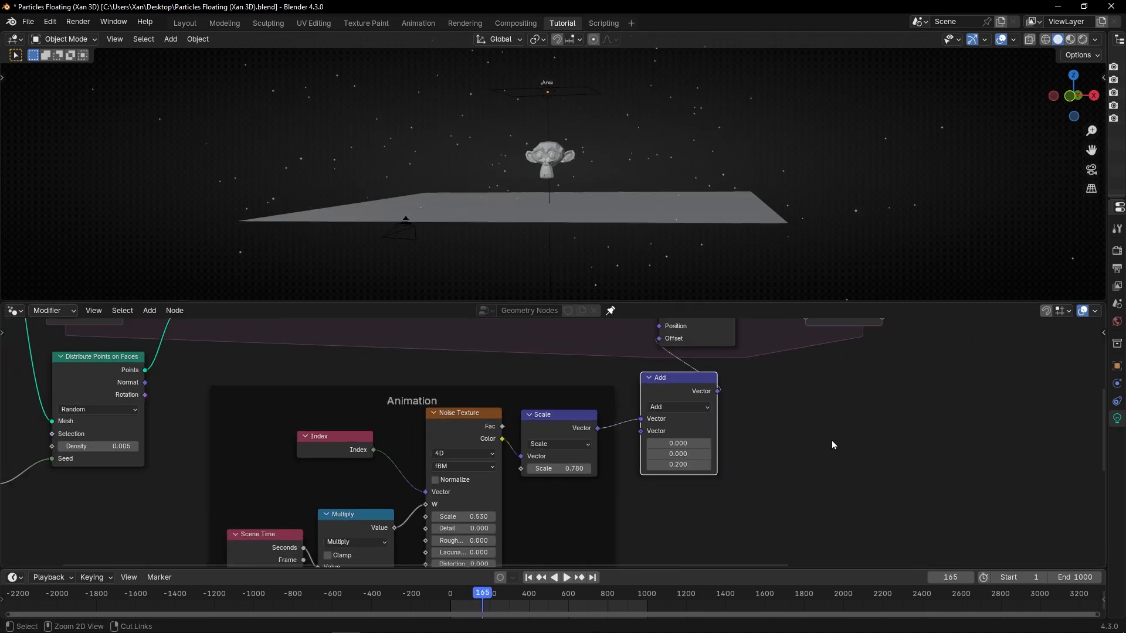
pyautogui.moveTo(838, 426); pyautogui.dragTo(685, 435, button='middle')
pyautogui.hotkey('ctrl', 'space')
pyautogui.scroll(-6, 738, 424)
pyautogui.moveTo(804, 350); pyautogui.dragTo(453, 321, button='middle')
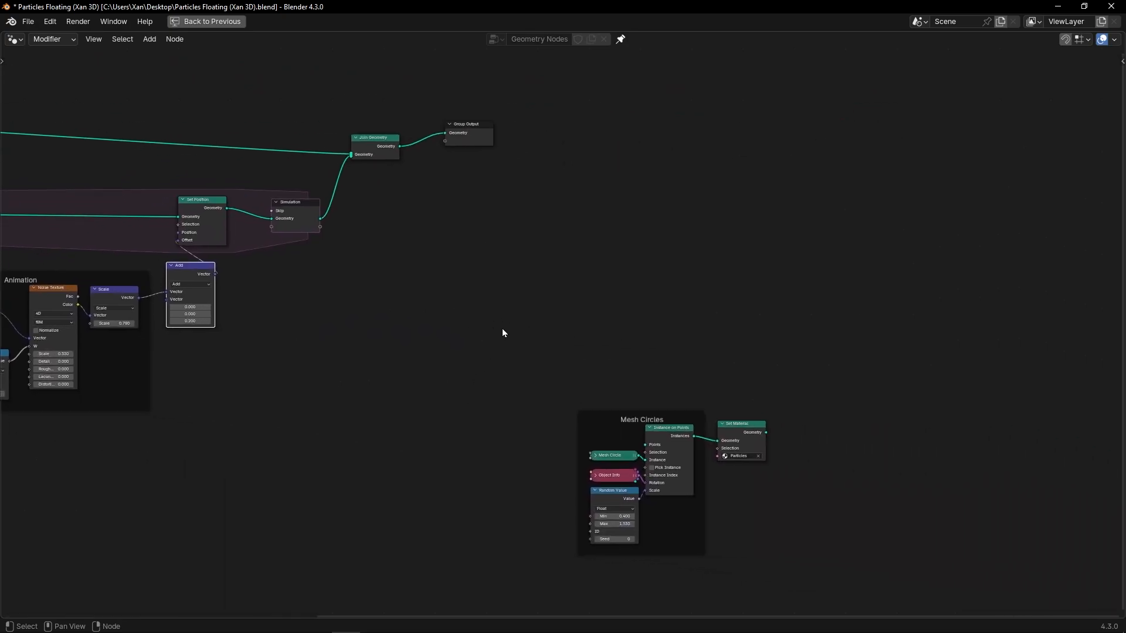
pyautogui.moveTo(520, 334); pyautogui.dragTo(790, 536)
pyautogui.moveTo(751, 437); pyautogui.dragTo(590, 230)
pyautogui.click(522, 179)
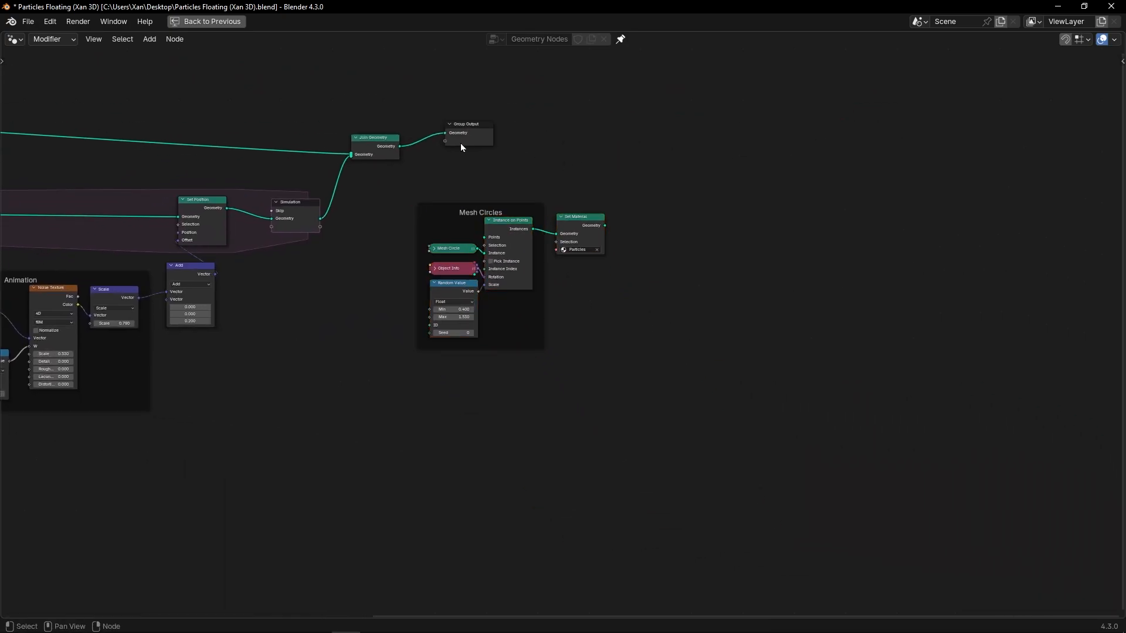
# Move the Join Geometry and Group Output nodes up and away from the Simulation zone, above the Mesh Circles frame
pyautogui.scroll(4, 460, 143)
pyautogui.moveTo(540, 158); pyautogui.dragTo(708, 333, button='middle')
pyautogui.moveTo(461, 206); pyautogui.dragTo(629, 284)
pyautogui.press('g')
pyautogui.press('Escape')
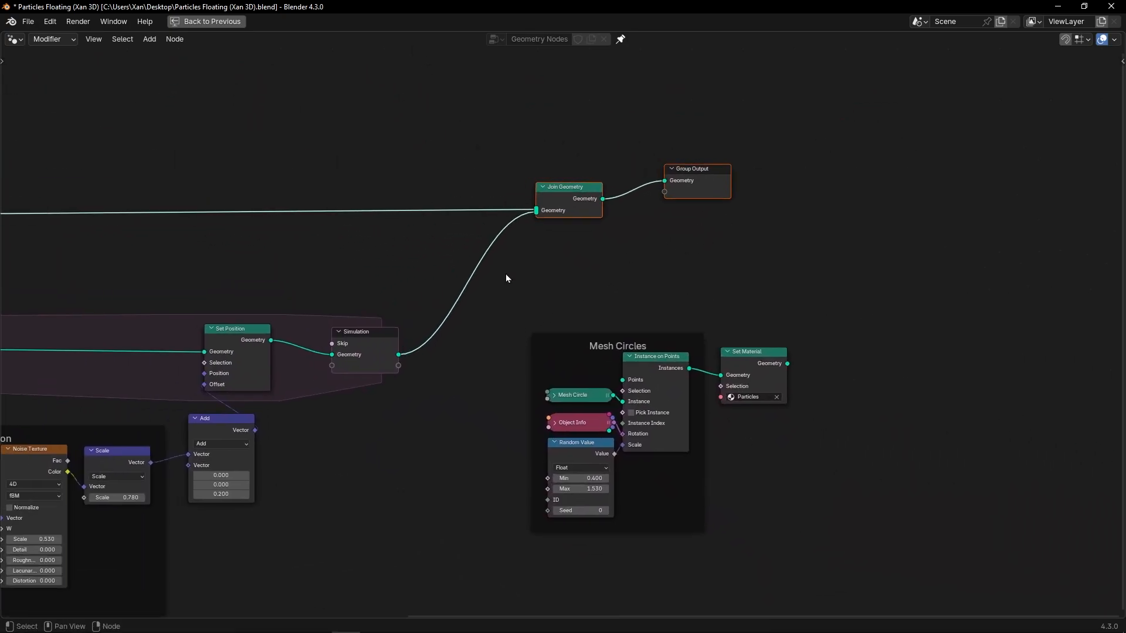
# Reroute the Simulation output into Instance on Points' Points and feed Set Material's geometry into Join Geometry, then restore the editor layout
pyautogui.moveTo(521, 298); pyautogui.dragTo(596, 314, button='middle')
pyautogui.keyDown('ctrl'); pyautogui.moveTo(528, 297); pyautogui.dragTo(568, 347, button='right'); pyautogui.keyUp('ctrl')
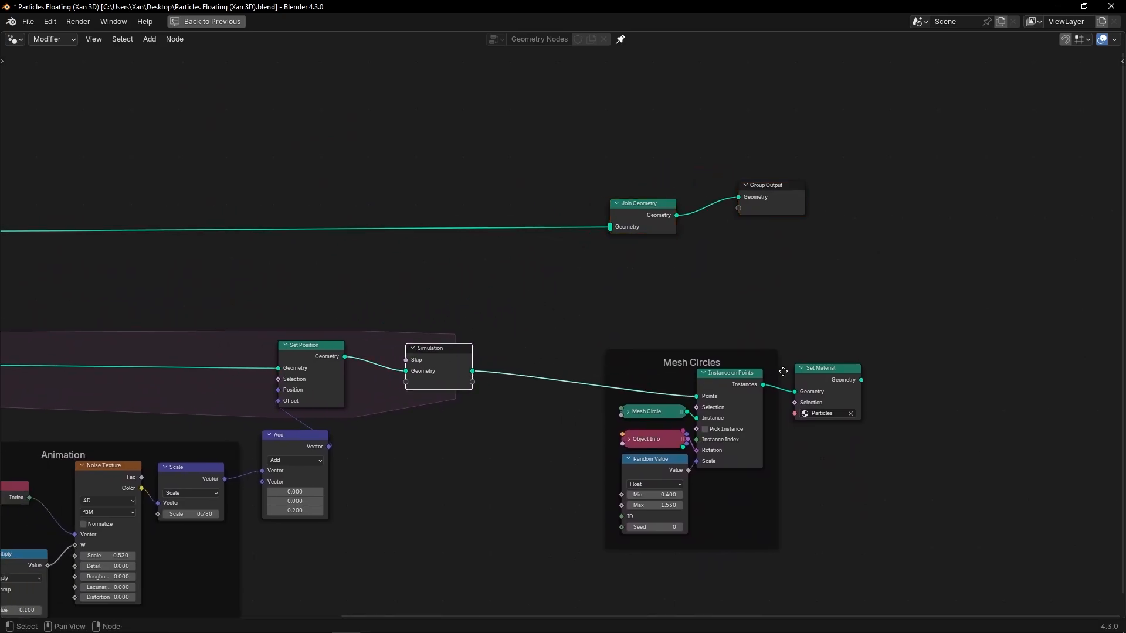
pyautogui.moveTo(861, 380); pyautogui.dragTo(612, 241)
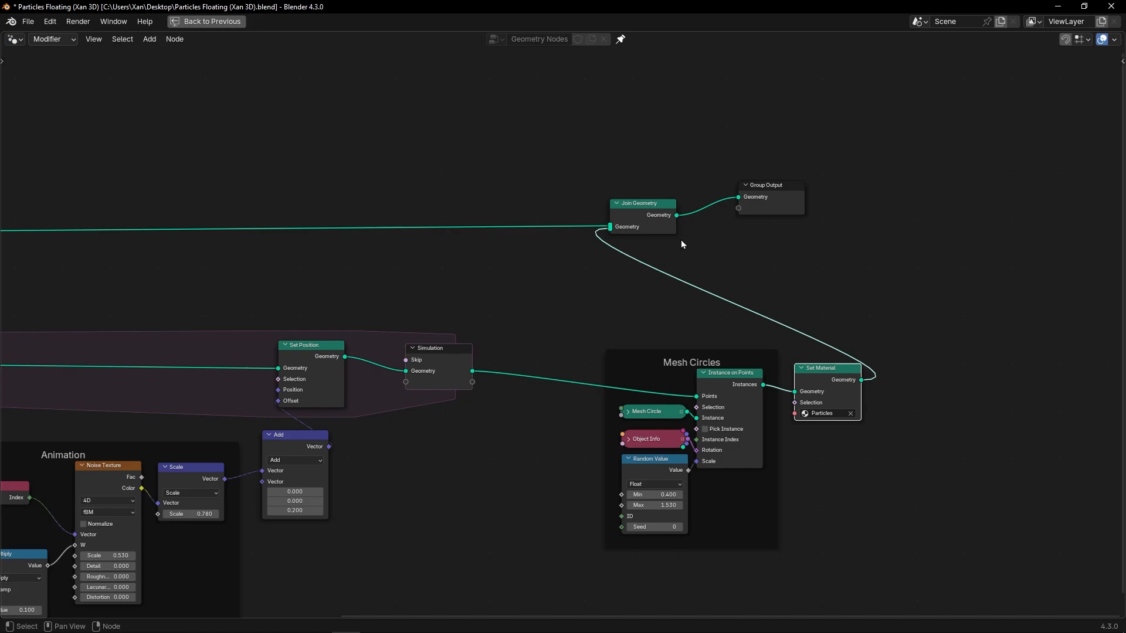
pyautogui.hotkey('ctrl', 'space')
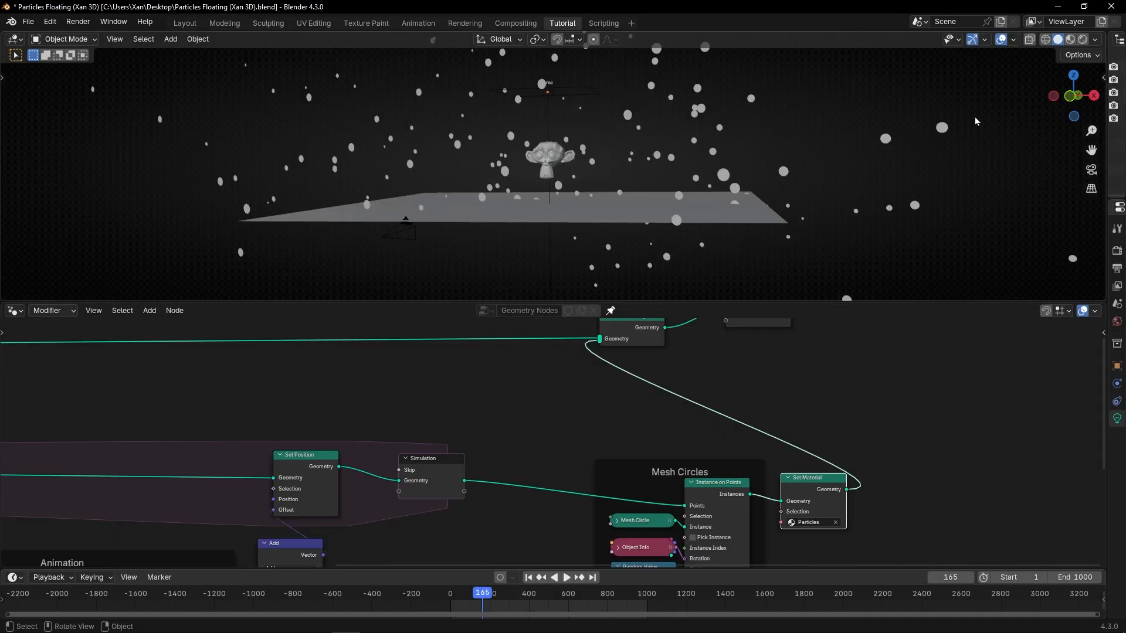
# Switch the viewport to Rendered shading and play the particle animation with the viewport maximized
pyautogui.click(1085, 42)
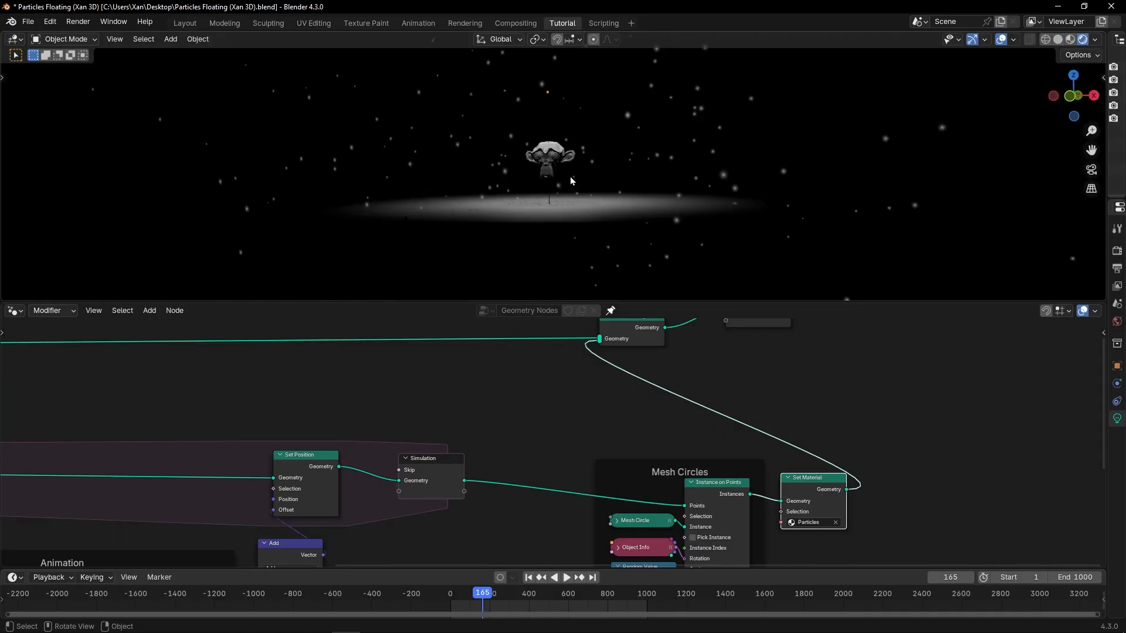
pyautogui.press('space')
pyautogui.hotkey('ctrl', 'space')
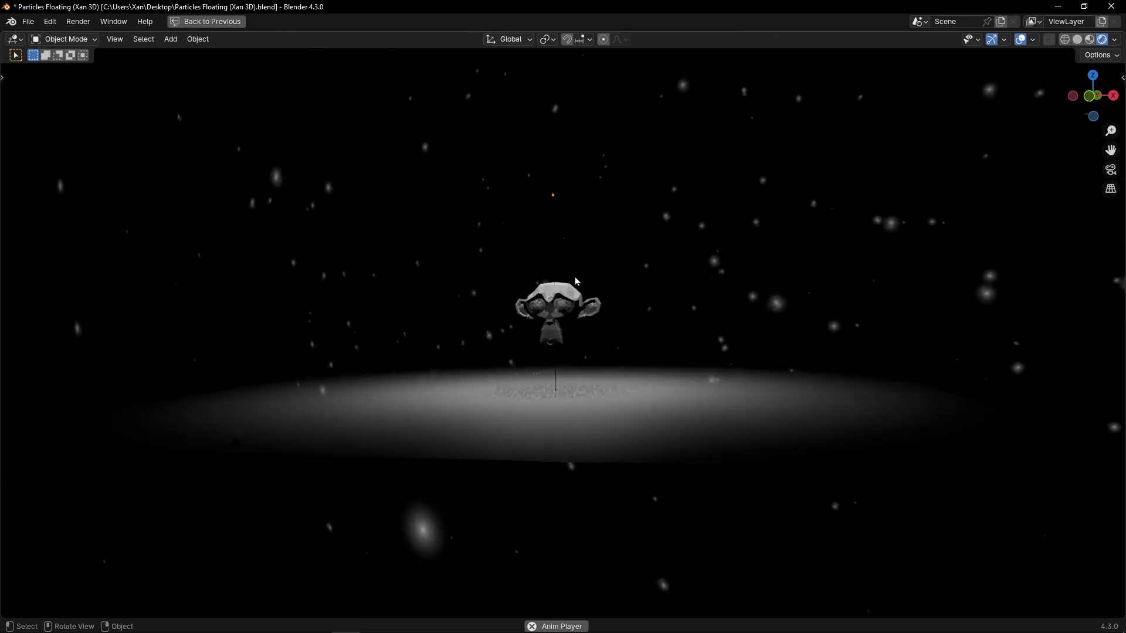
# Align the camera to the current view, frame the monkey head within it and restore the editor layout
pyautogui.press('KP_0')
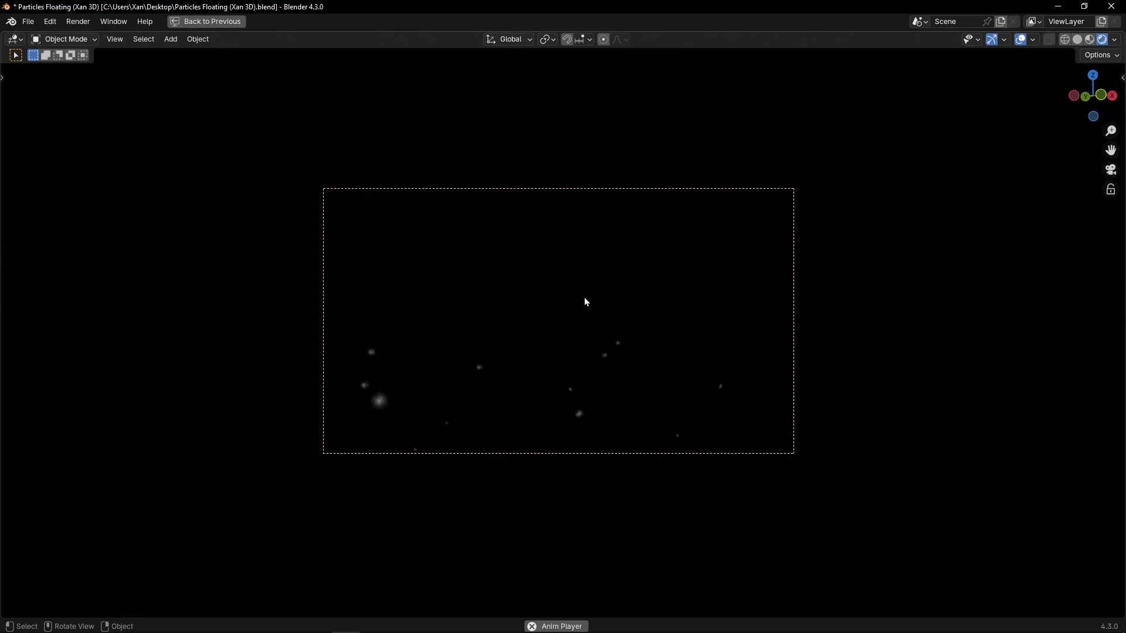
pyautogui.moveTo(584, 298); pyautogui.dragTo(585, 312, button='middle')
pyautogui.click(585, 168)
pyautogui.press('ctrl+alt+KP_0')
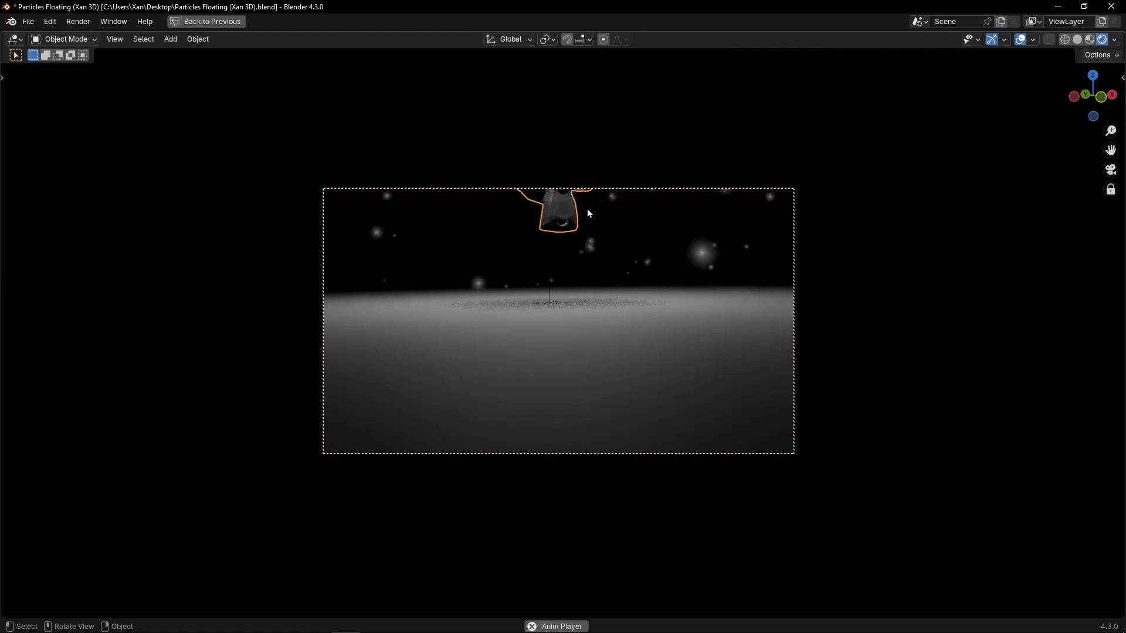
pyautogui.moveTo(589, 213); pyautogui.dragTo(583, 319, button='middle')
pyautogui.hotkey('ctrl', 'space')
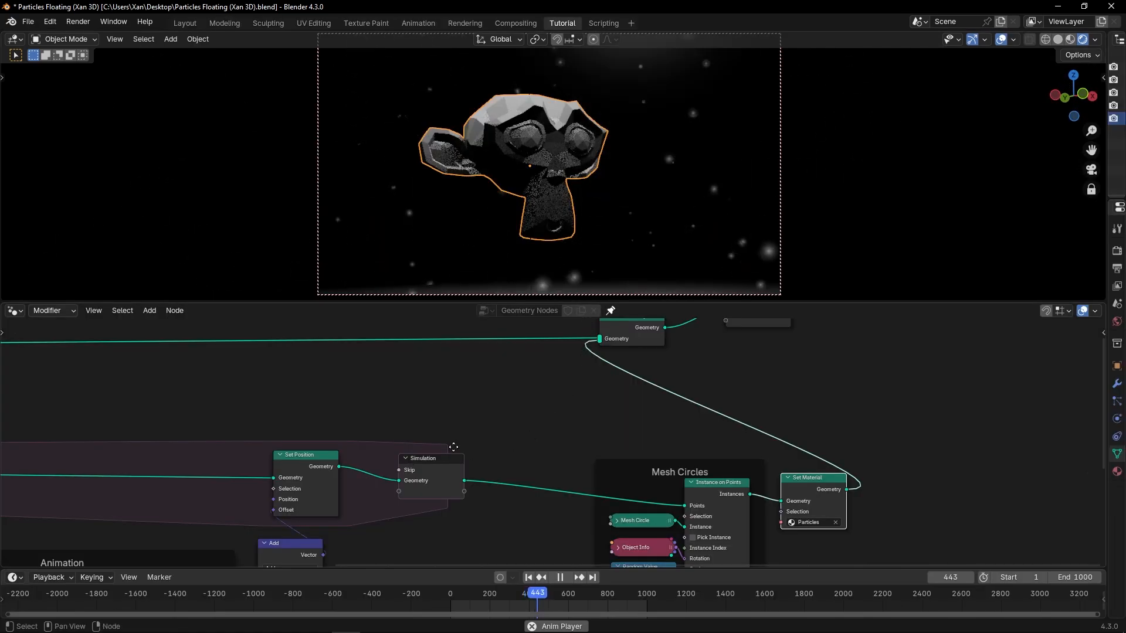
# Set the Scale node's factor to 0.170 and replay the animation from the first frame
pyautogui.moveTo(453, 447); pyautogui.dragTo(775, 550, button='middle')
pyautogui.scroll(6, 775, 550)
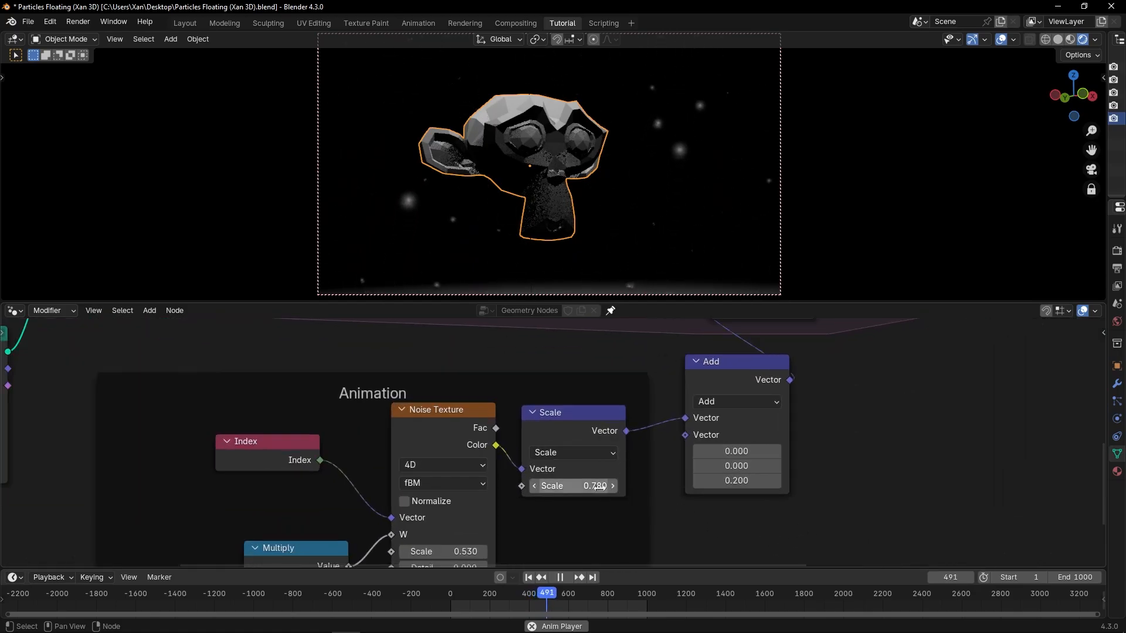
pyautogui.moveTo(600, 486); pyautogui.dragTo(562, 486)
pyautogui.hotkey('shift', 'Left')
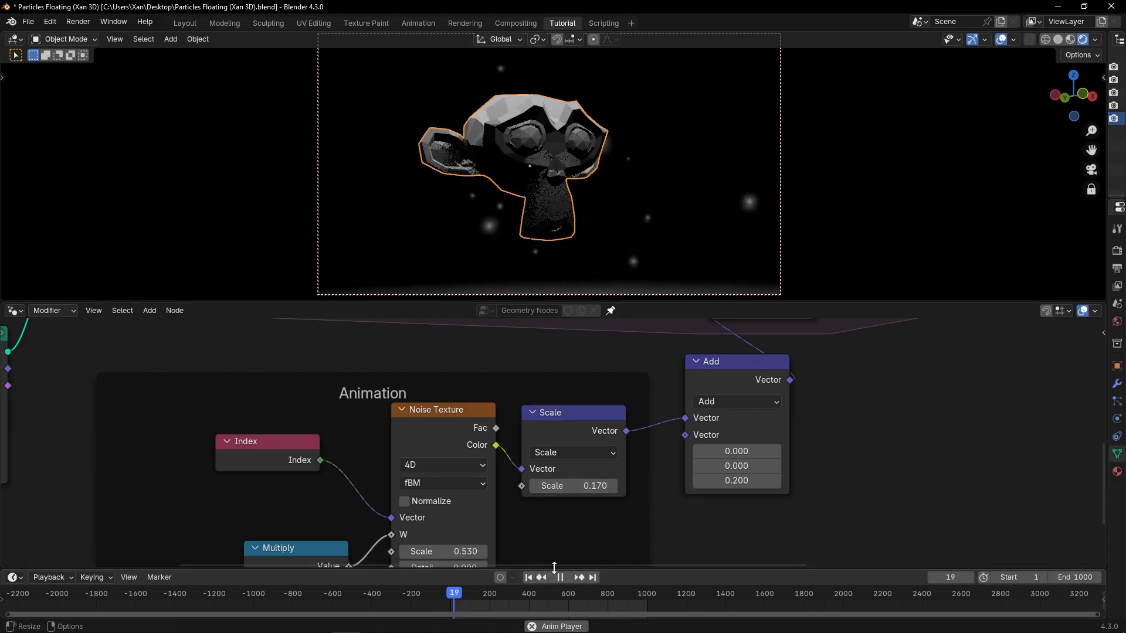
# Stop playback and move the Add node into the Animation frame between Noise Texture and Scale, leaving Scale feeding Set Position's Offset
pyautogui.moveTo(506, 532); pyautogui.dragTo(462, 512, button='middle')
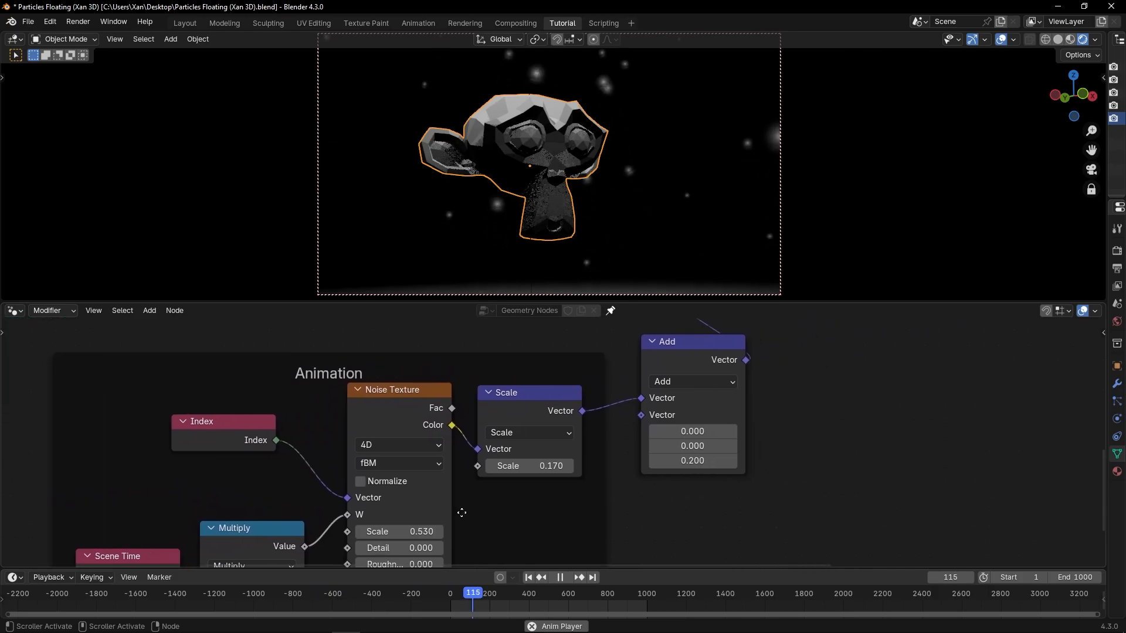
pyautogui.scroll(-4, 552, 480)
pyautogui.moveTo(618, 468); pyautogui.dragTo(582, 479, button='middle')
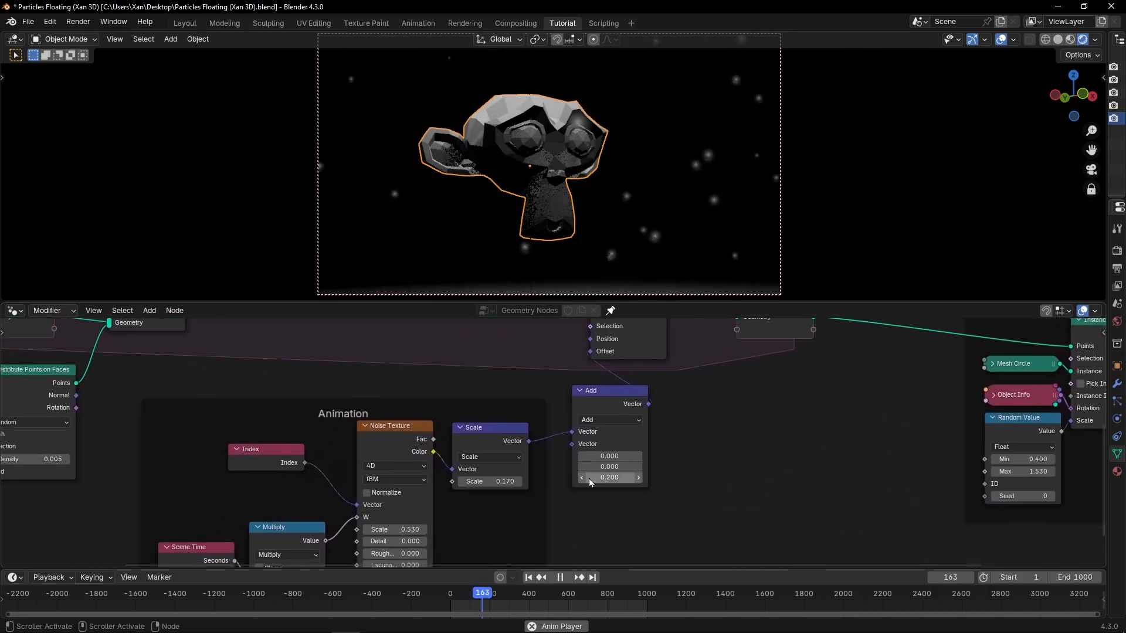
pyautogui.press('space')
pyautogui.moveTo(487, 430)
pyautogui.mouseDown()
pyautogui.moveTo(496, 424)
pyautogui.moveTo(484, 435)
pyautogui.mouseUp()
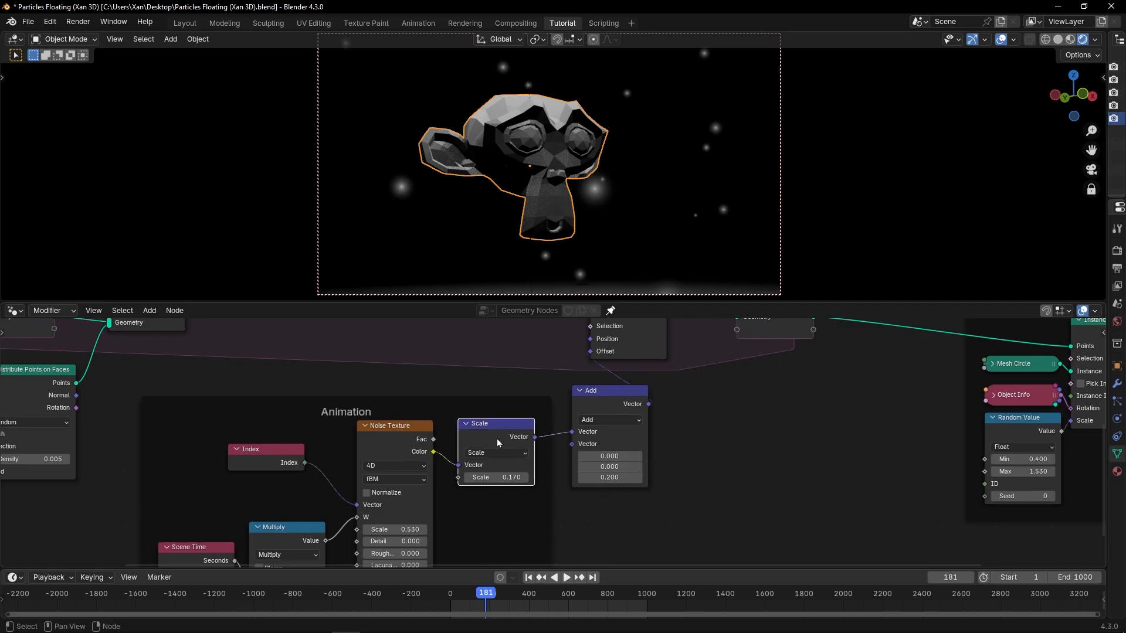
pyautogui.keyDown('alt'); pyautogui.moveTo(497, 440); pyautogui.dragTo(469, 443); pyautogui.keyUp('alt')
pyautogui.moveTo(642, 394); pyautogui.dragTo(582, 434)
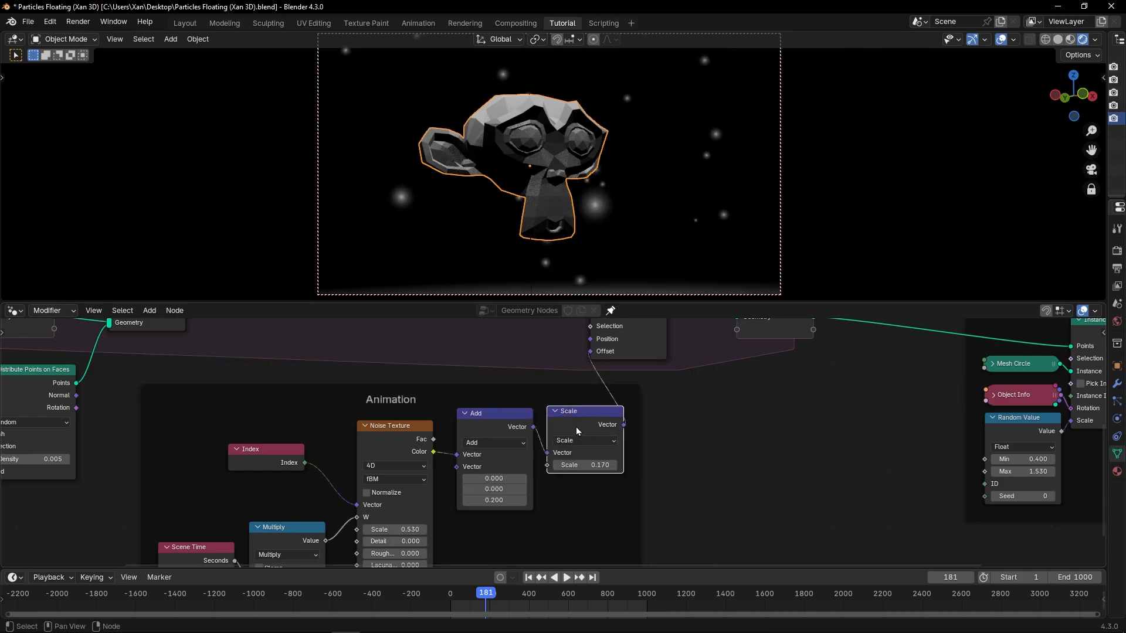
pyautogui.moveTo(497, 418); pyautogui.dragTo(496, 432)
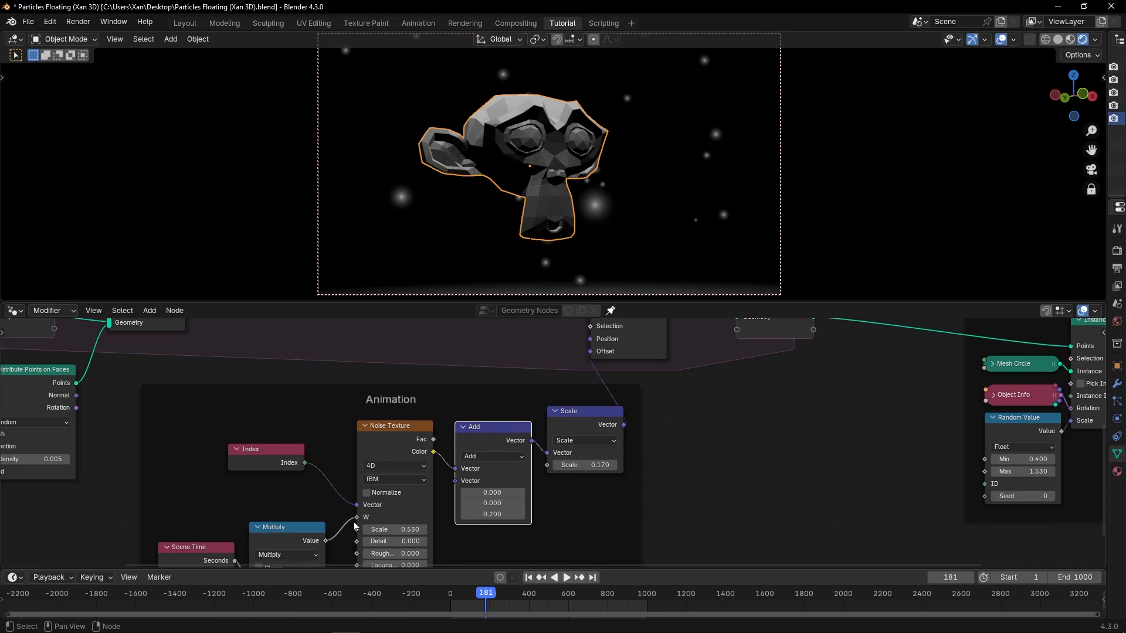
pyautogui.moveTo(494, 441)
pyautogui.mouseDown()
pyautogui.moveTo(525, 451)
pyautogui.moveTo(496, 442)
pyautogui.mouseUp()
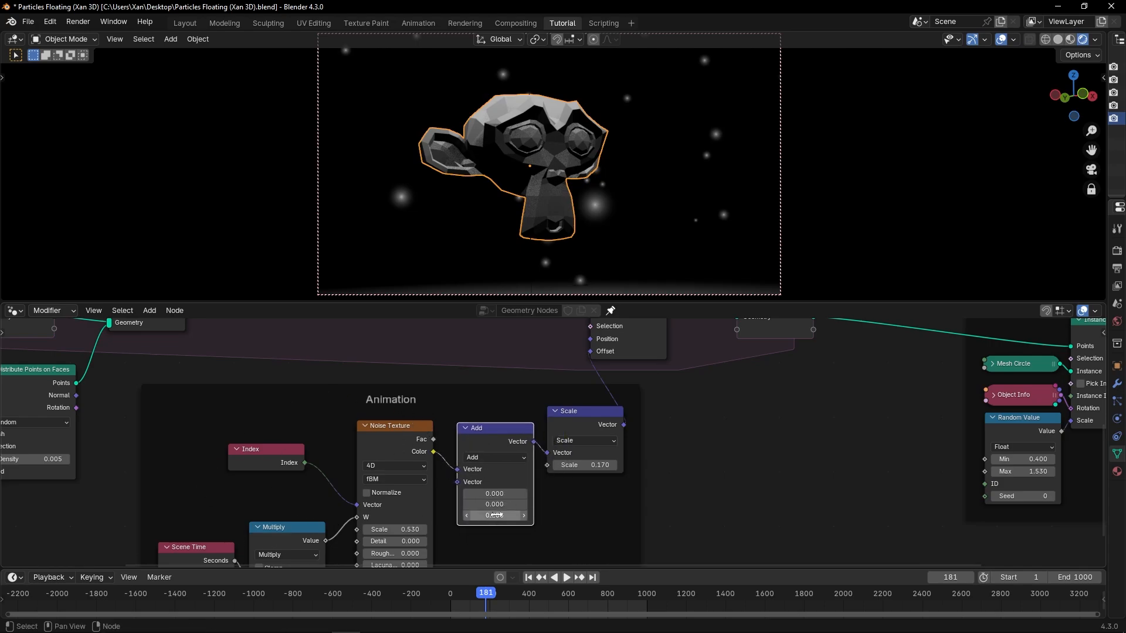
# Set the Scale node's factor to 0.070 during playback and check the particles through the camera in the maximized viewport
pyautogui.press('space')
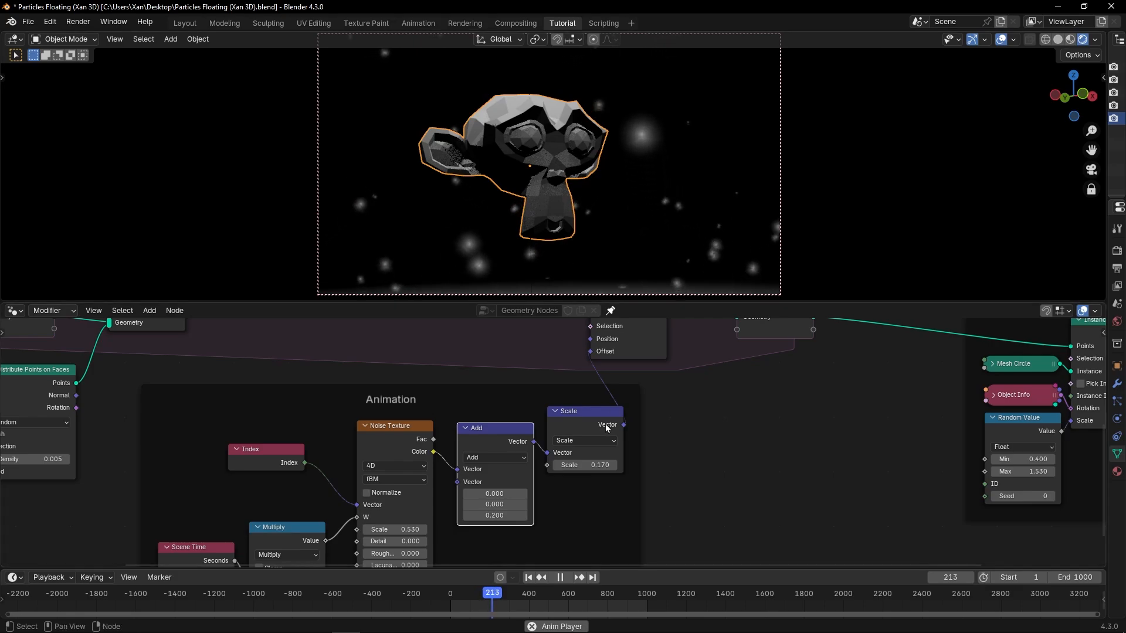
pyautogui.moveTo(583, 464); pyautogui.dragTo(539, 464)
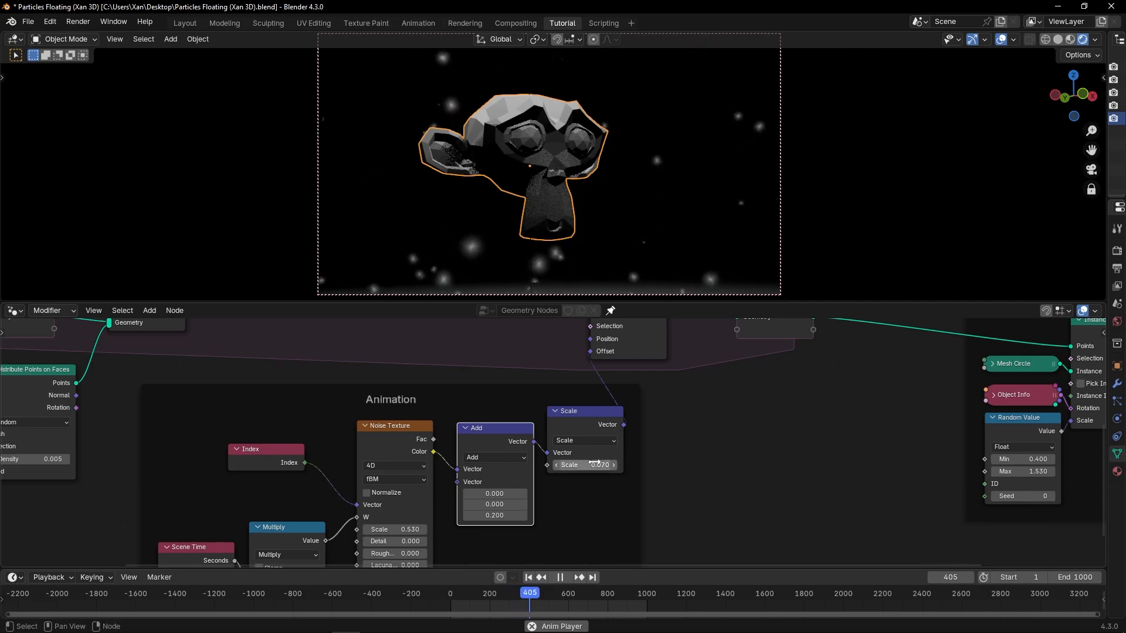
pyautogui.hotkey('ctrl', 'space')
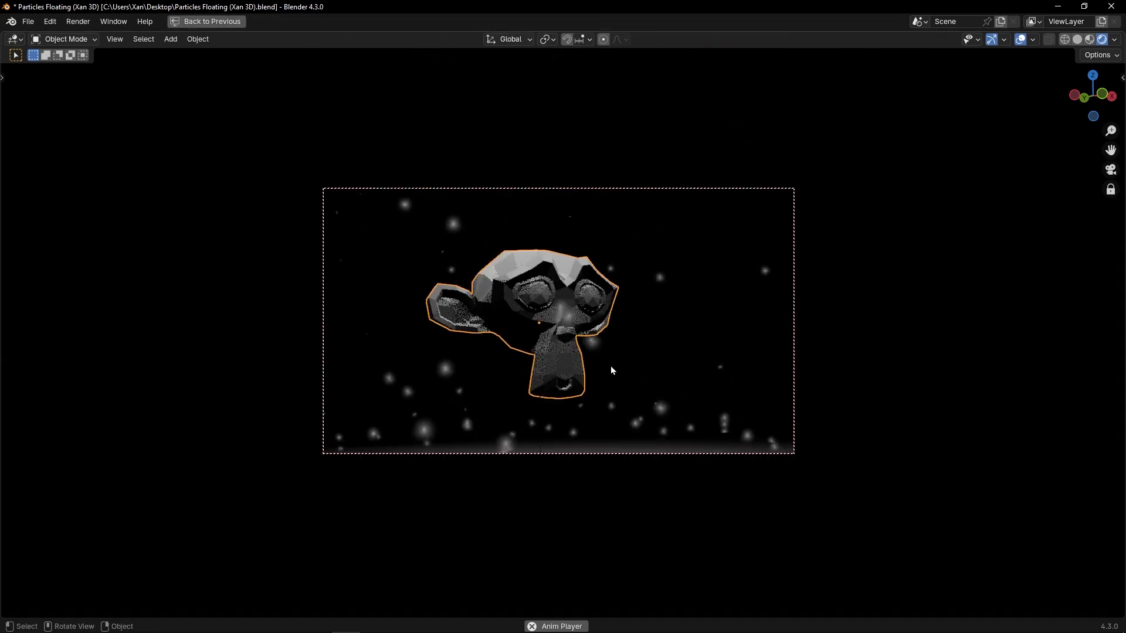
pyautogui.press('Home')
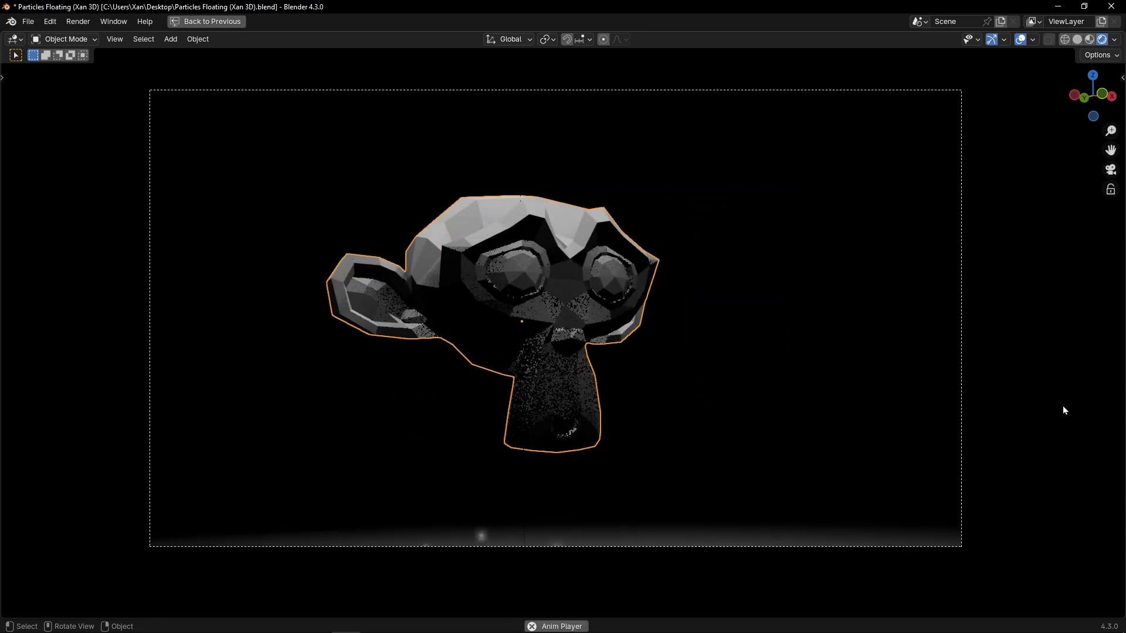